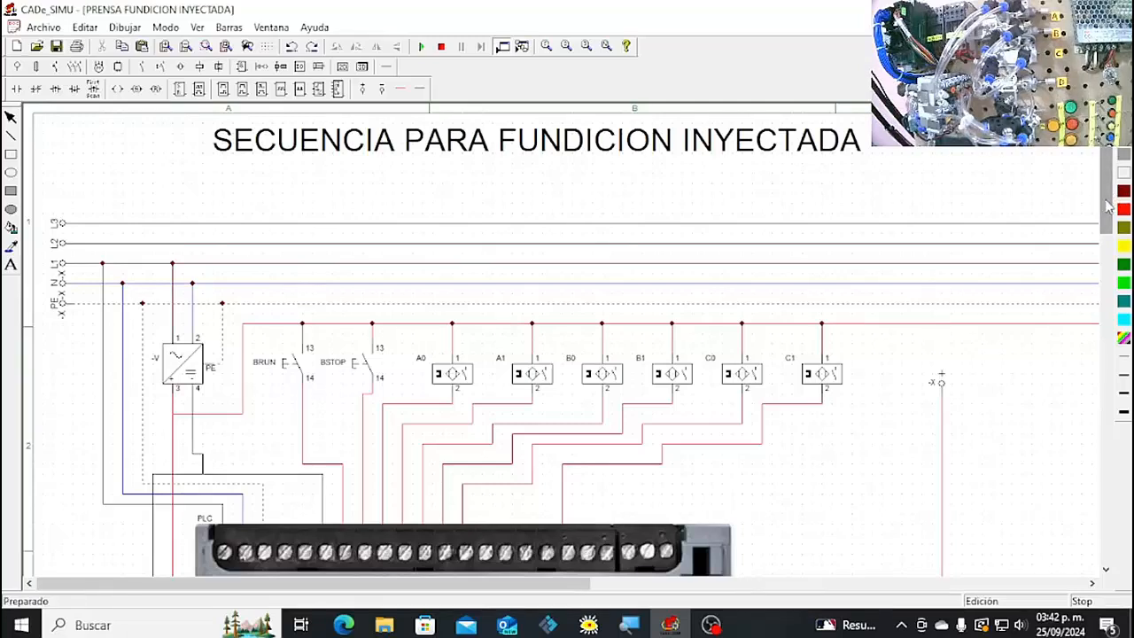
Examine the diagram from the PLC's input and output wiring to the motor circuit and the pneumatic cylinders.
drag(1105, 212, 1098, 401)
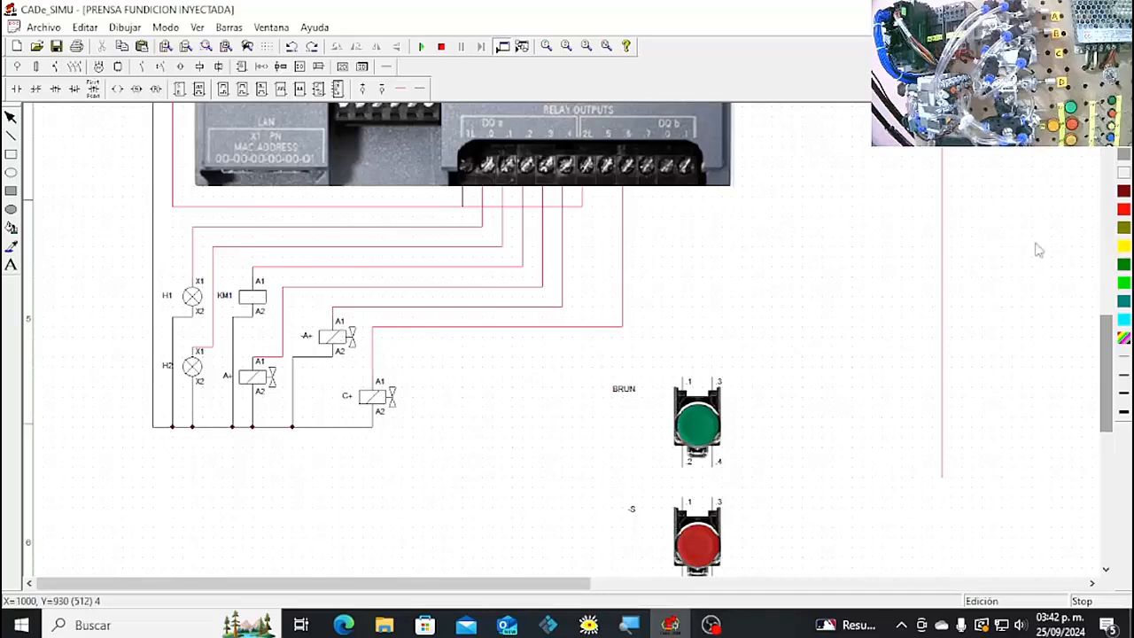
scroll(1099, 283, up, 3)
scroll(1099, 284, up, 10)
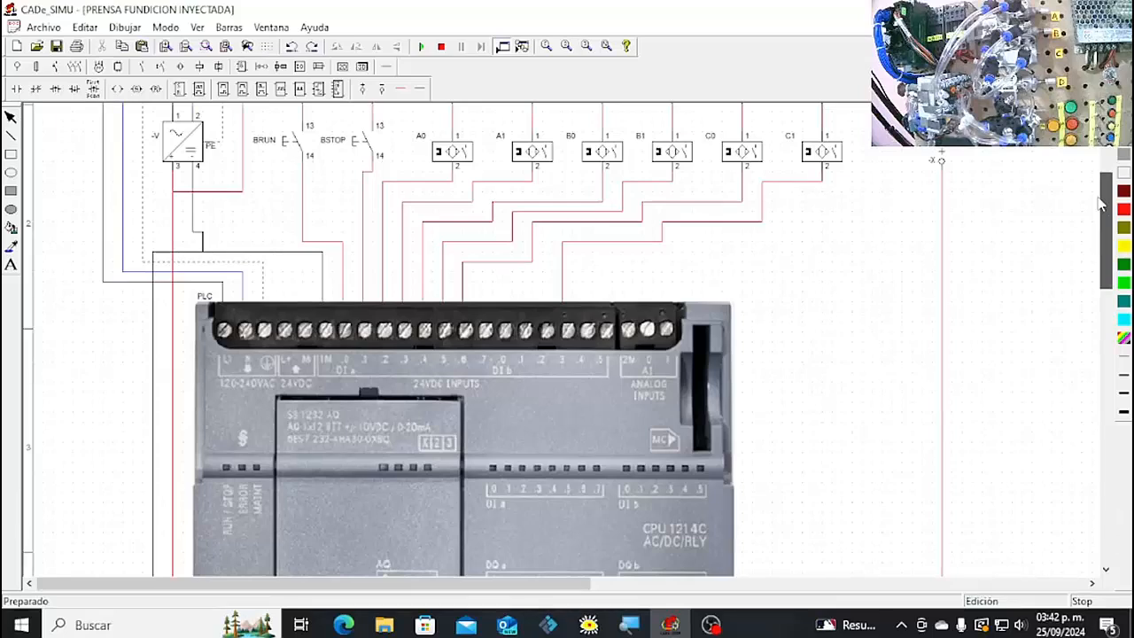
drag(563, 584, 915, 599)
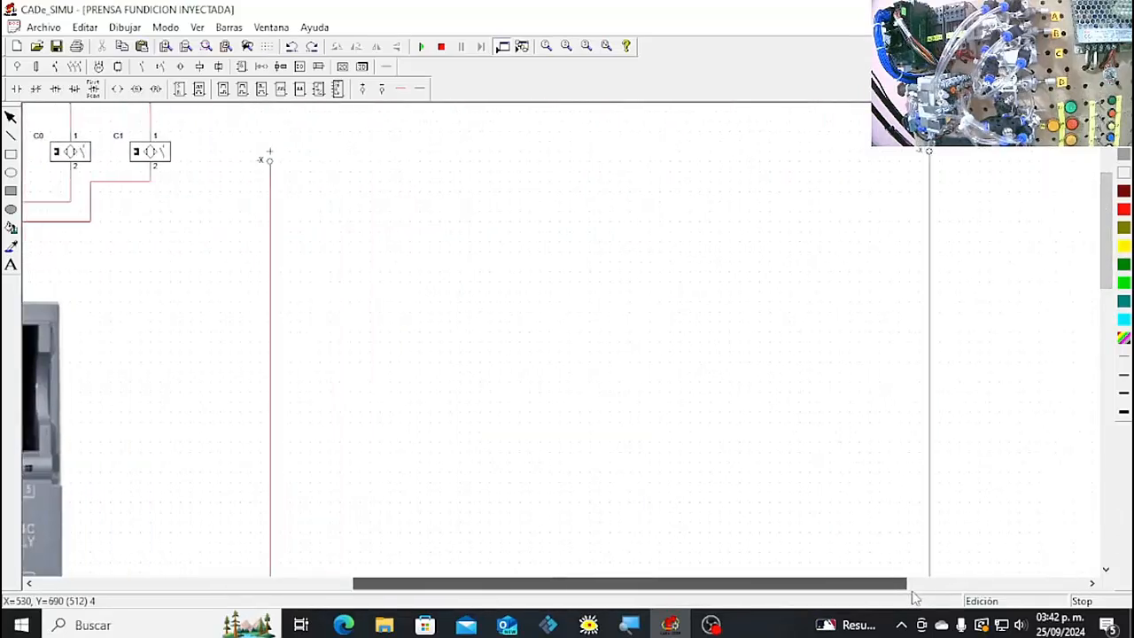
drag(1107, 239, 184, 214)
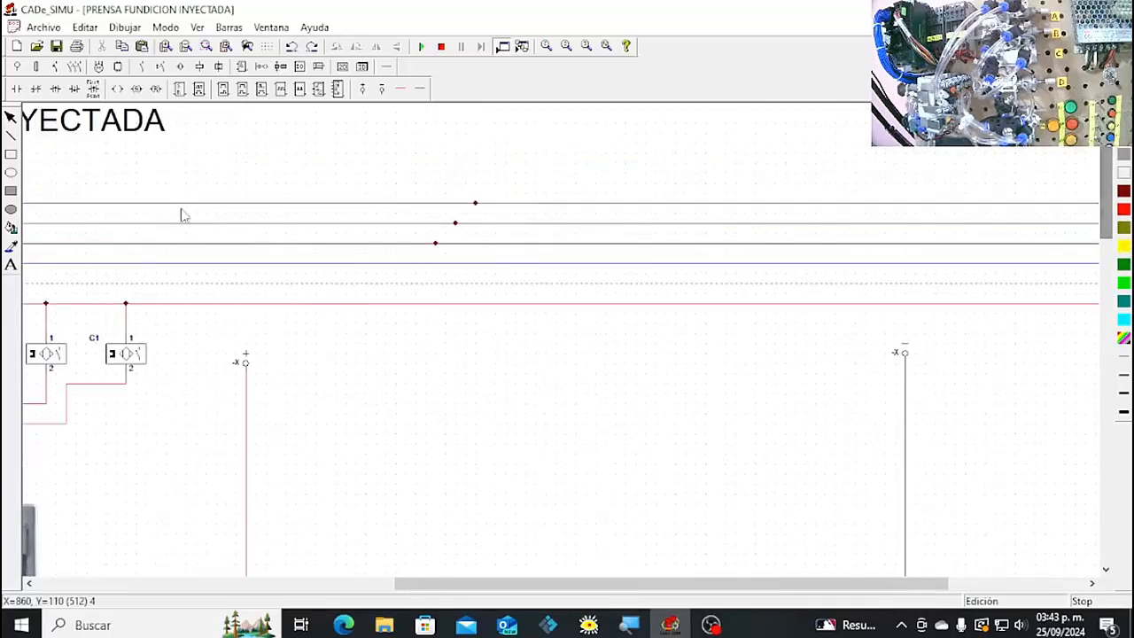
drag(612, 583, 749, 571)
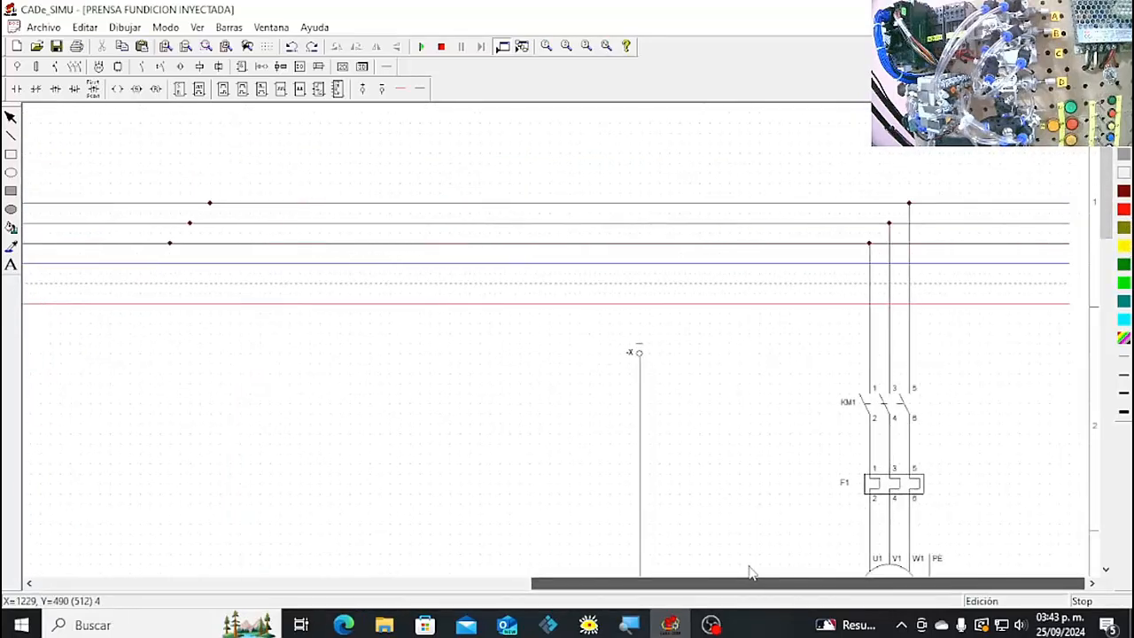
drag(1108, 233, 1112, 285)
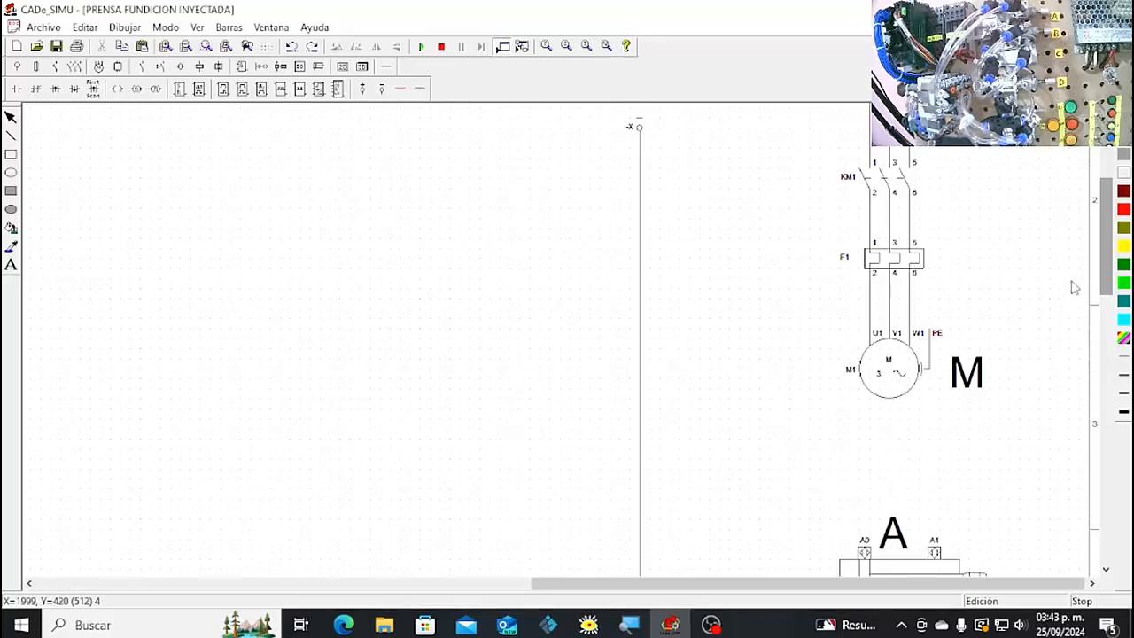
drag(1109, 275, 1112, 190)
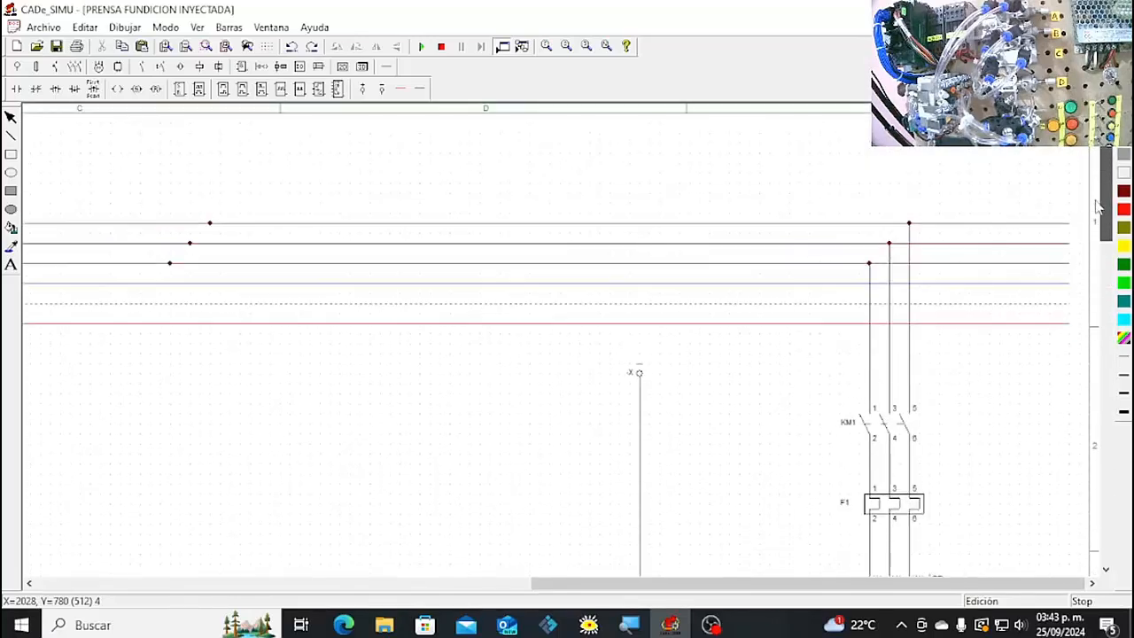
click(185, 46)
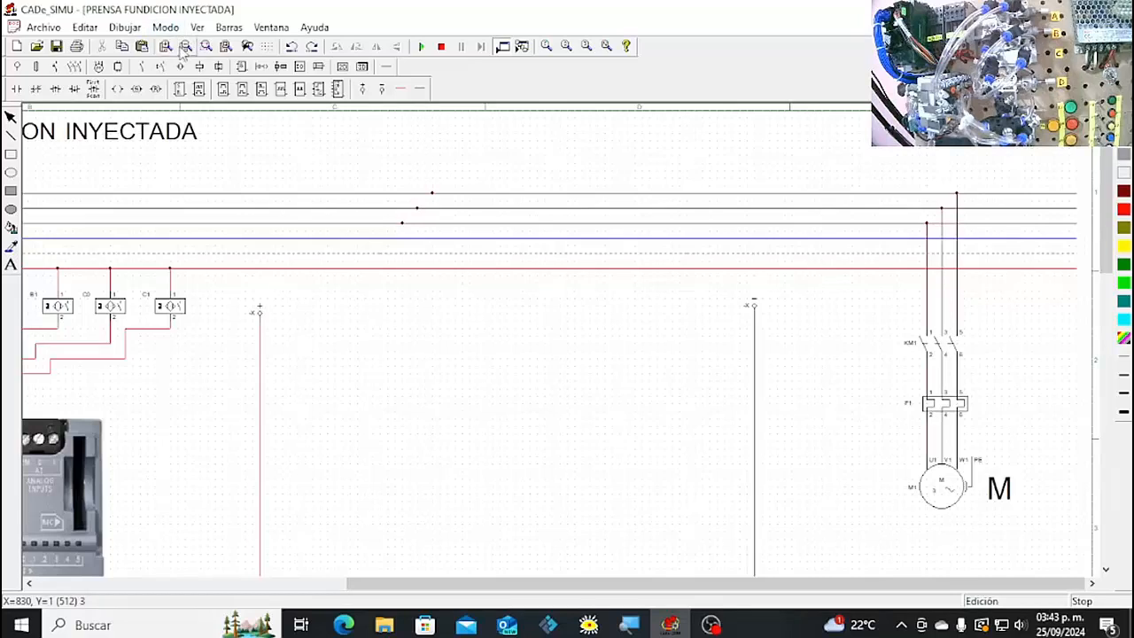
click(185, 46)
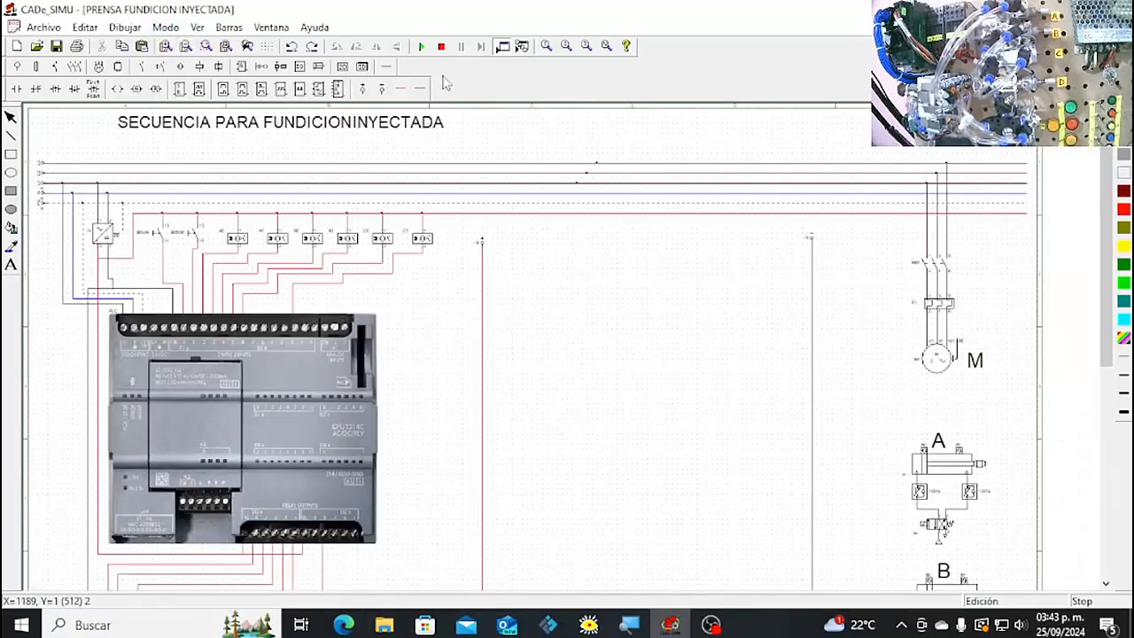
click(186, 46)
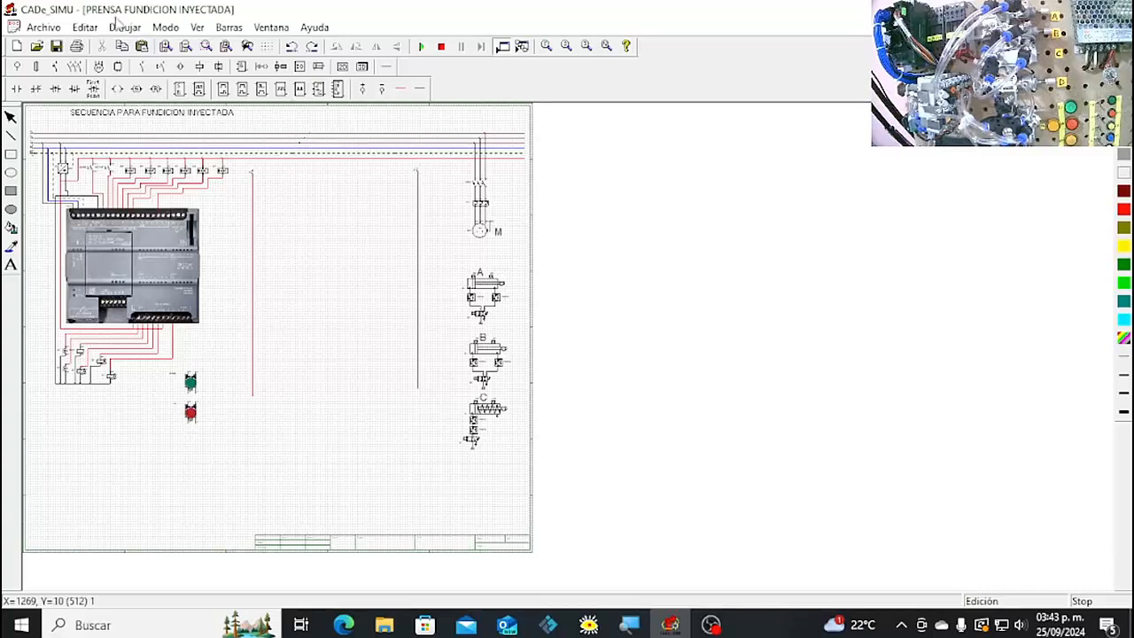
Place two normally open contacts, one below the other, beside the positive rail of the empty ladder area.
click(165, 46)
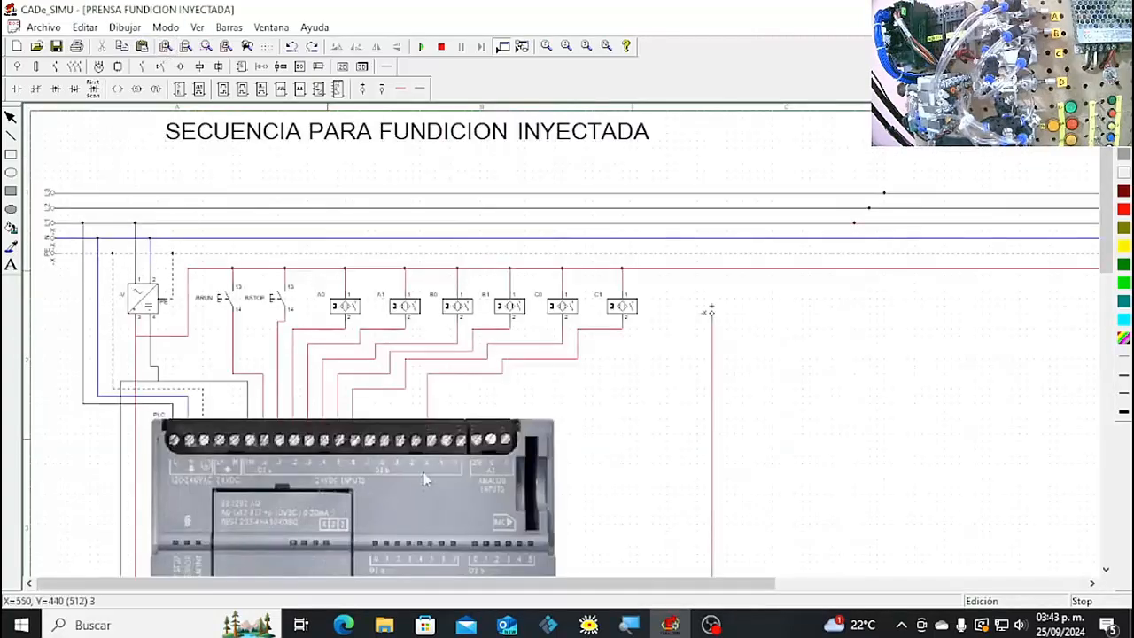
drag(473, 592, 732, 589)
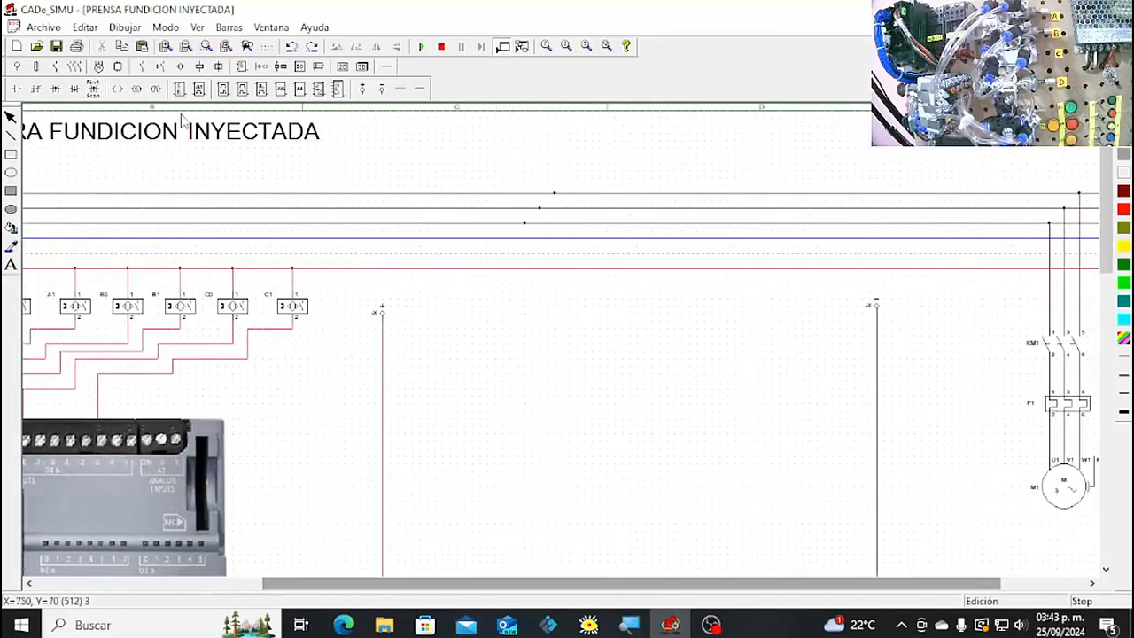
click(19, 91)
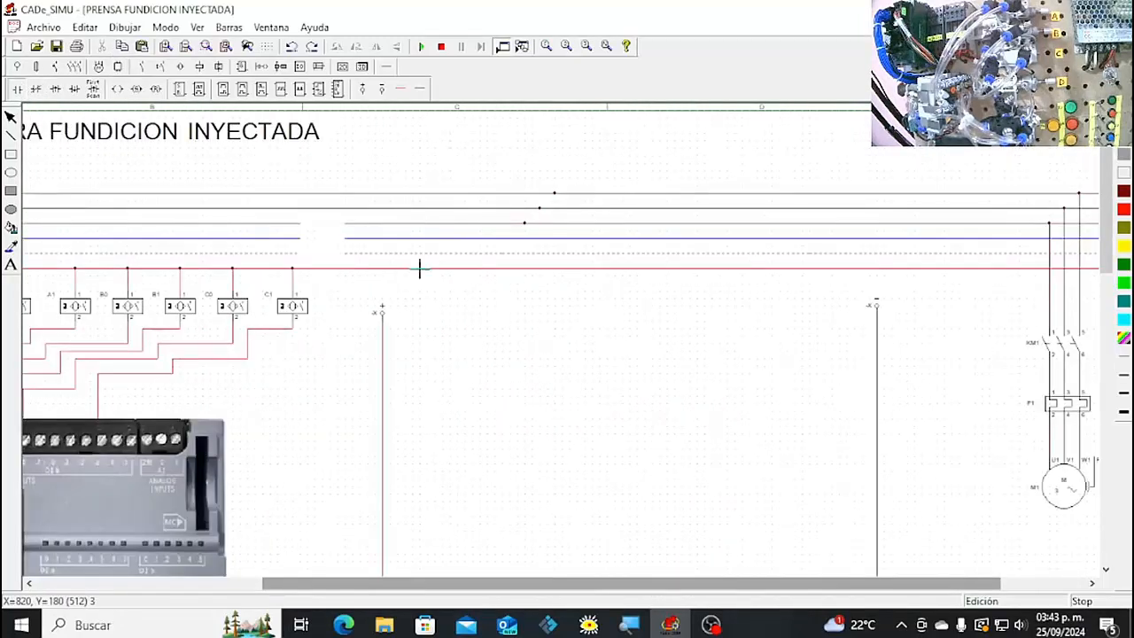
click(411, 337)
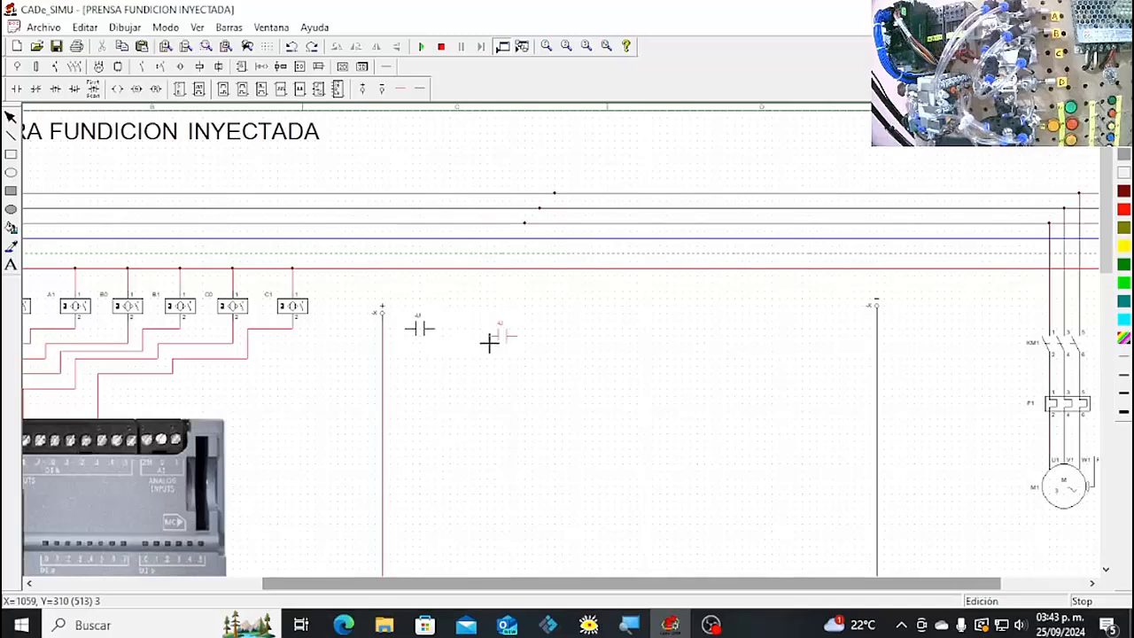
click(227, 93)
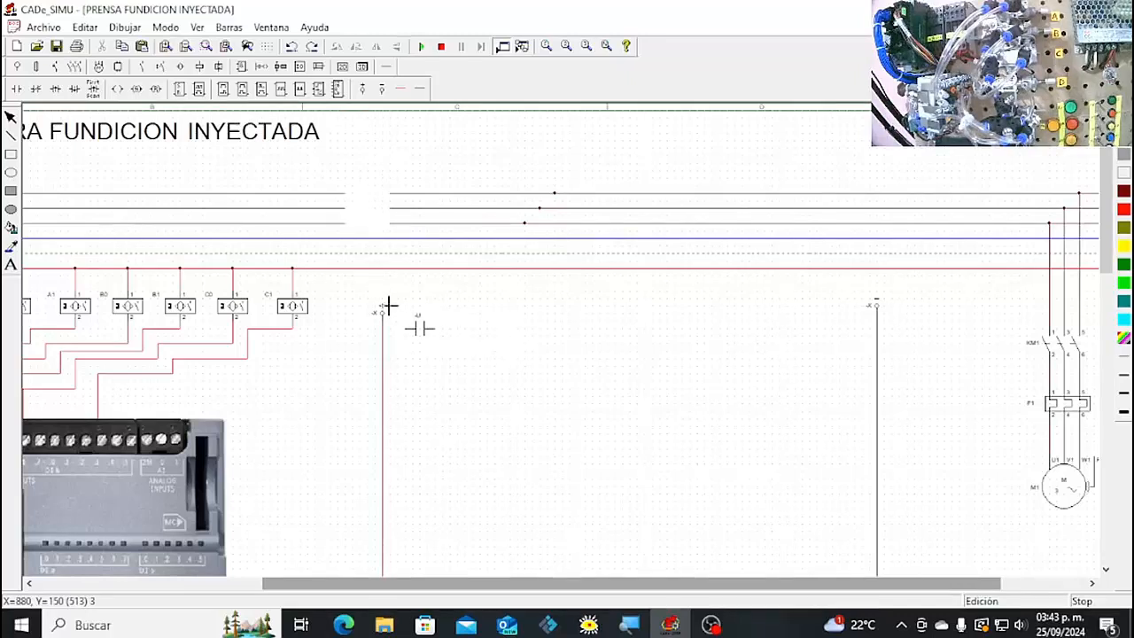
click(409, 370)
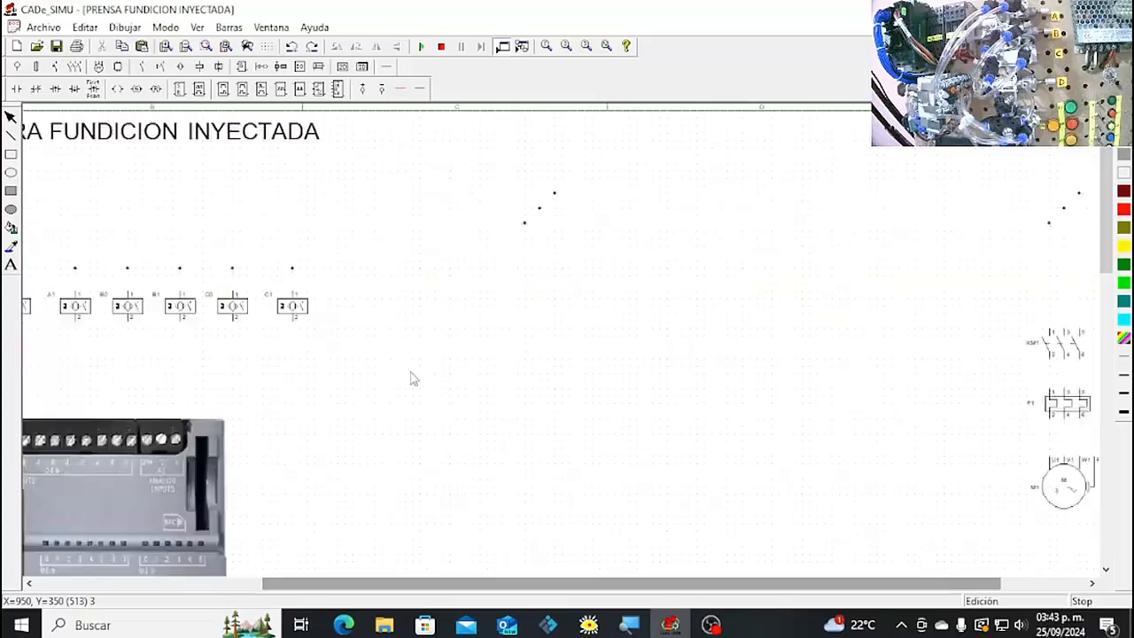
Place a Set coil and a Reset coil near the negative rail, level with the two contacts.
click(136, 89)
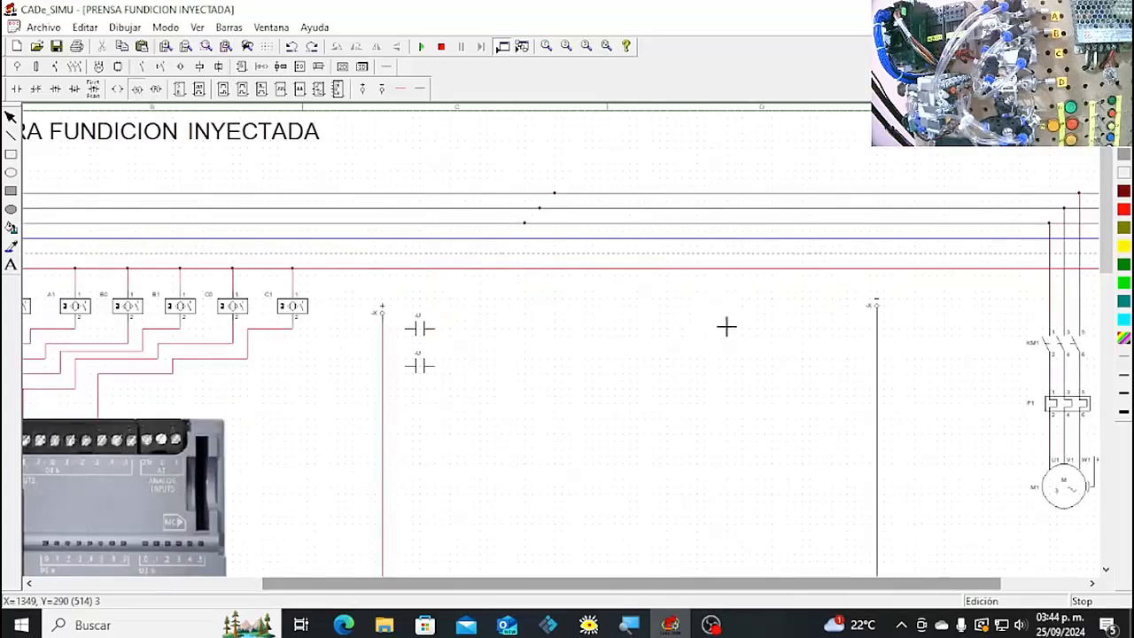
click(762, 329)
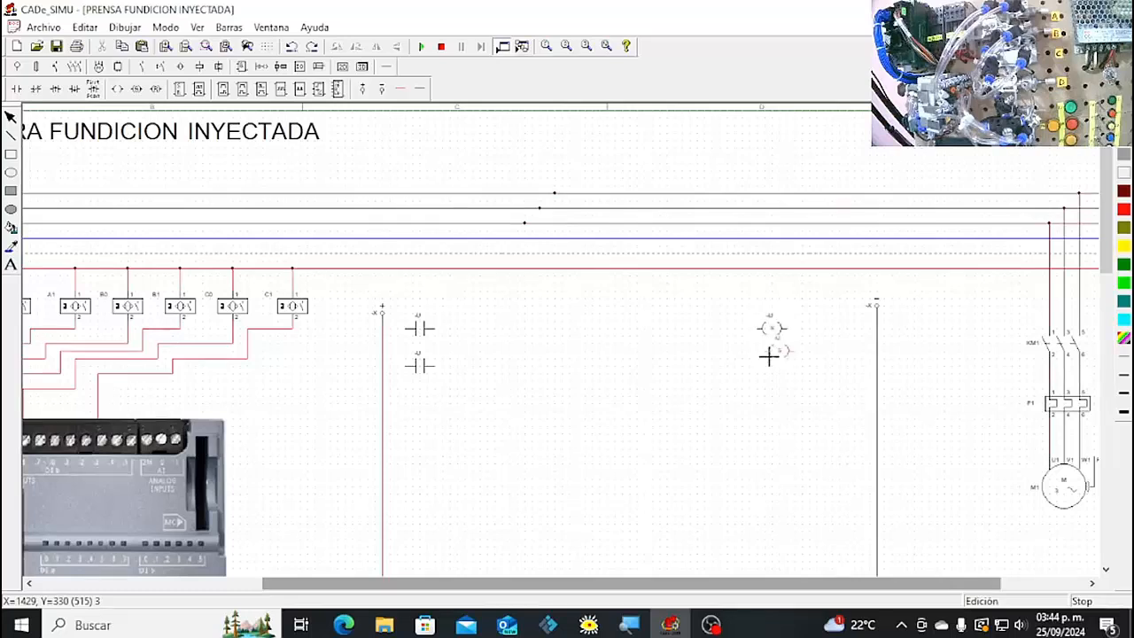
click(157, 92)
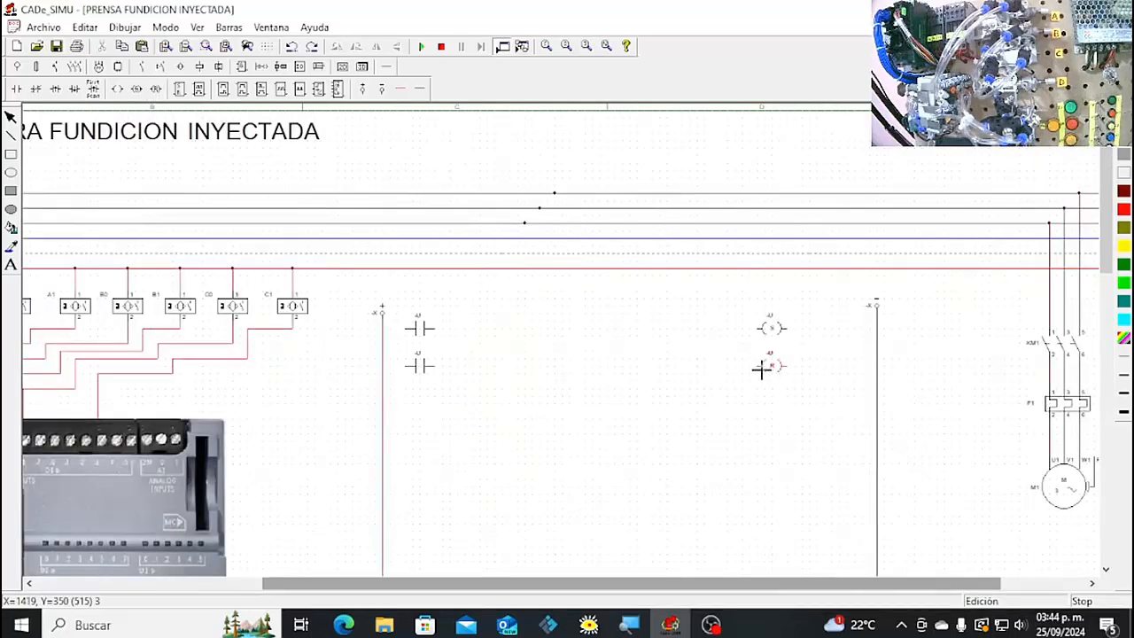
click(761, 368)
Name both the Set coil and the Reset coil M0.
double_click(773, 332)
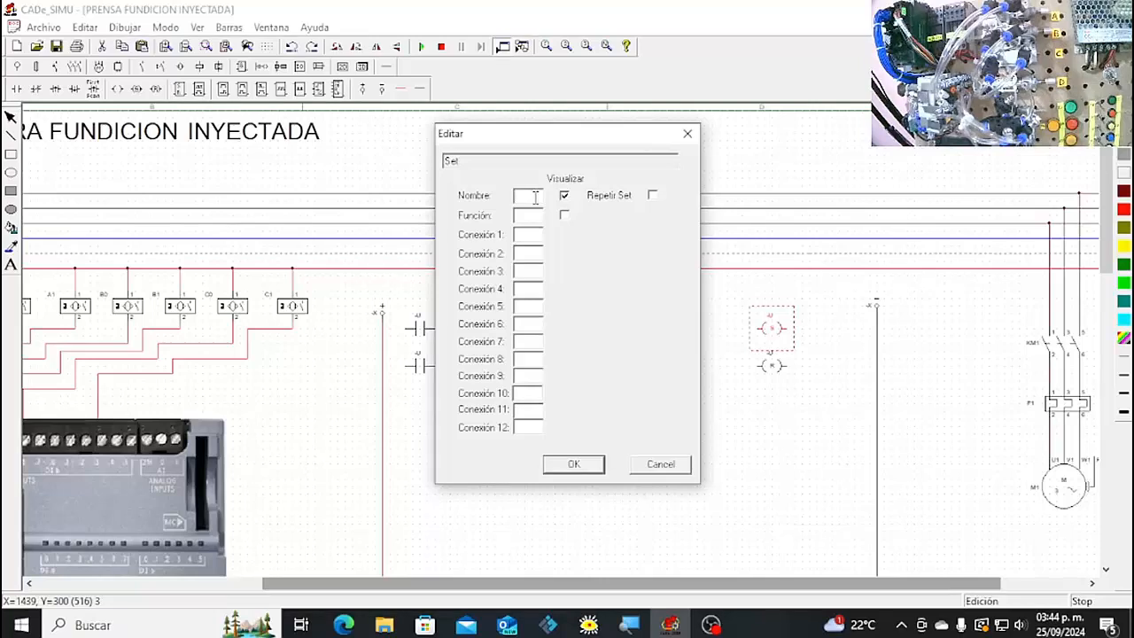
click(580, 464)
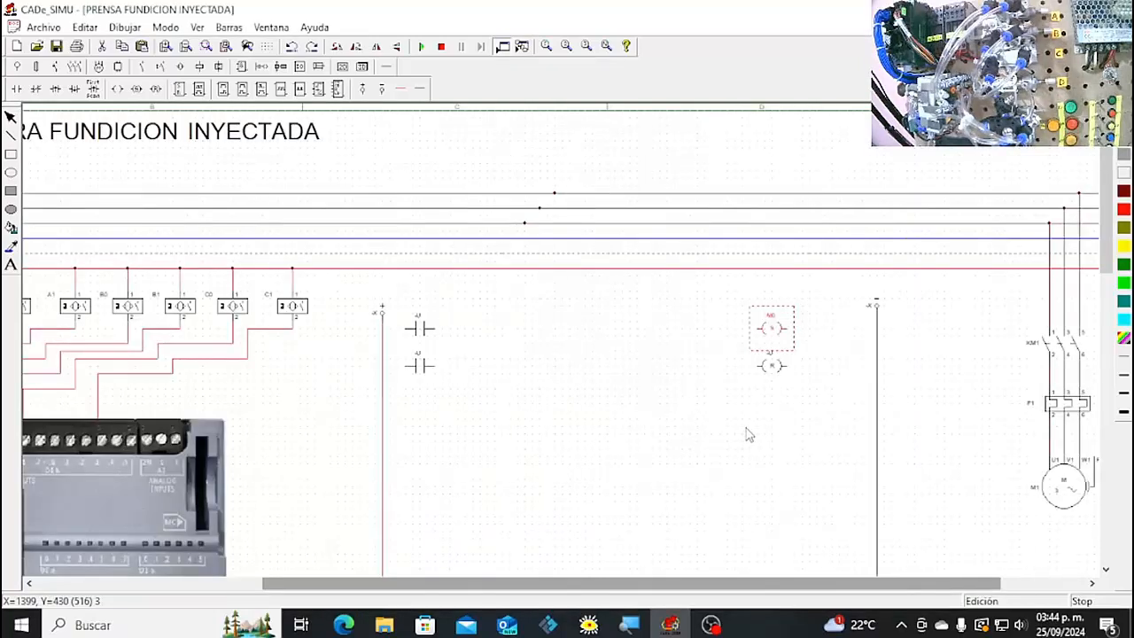
double_click(772, 370)
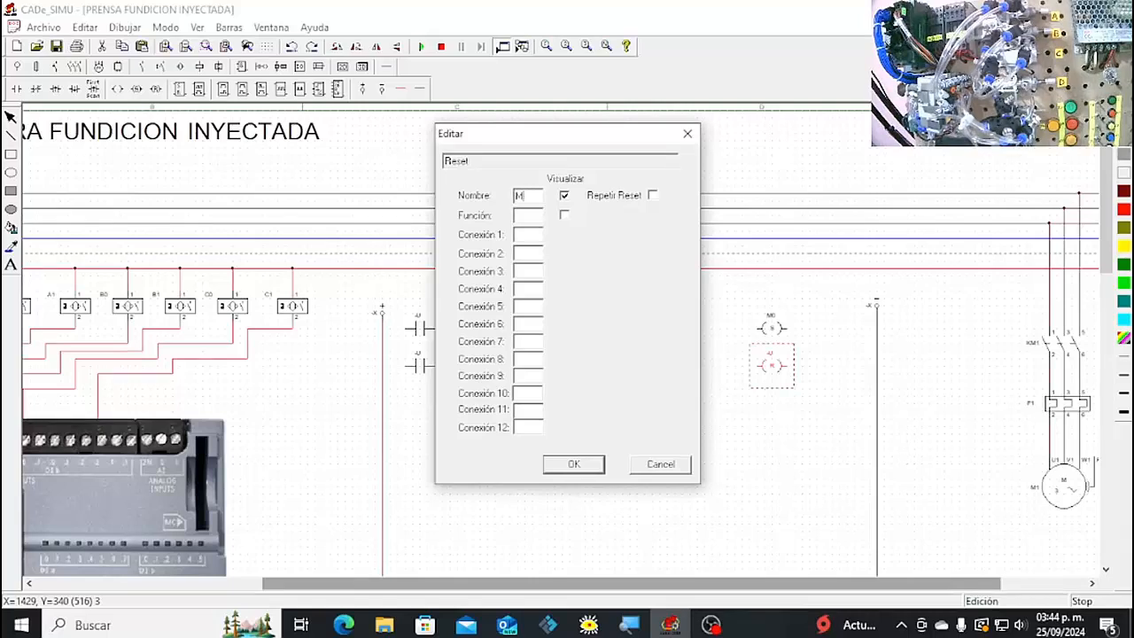
click(574, 464)
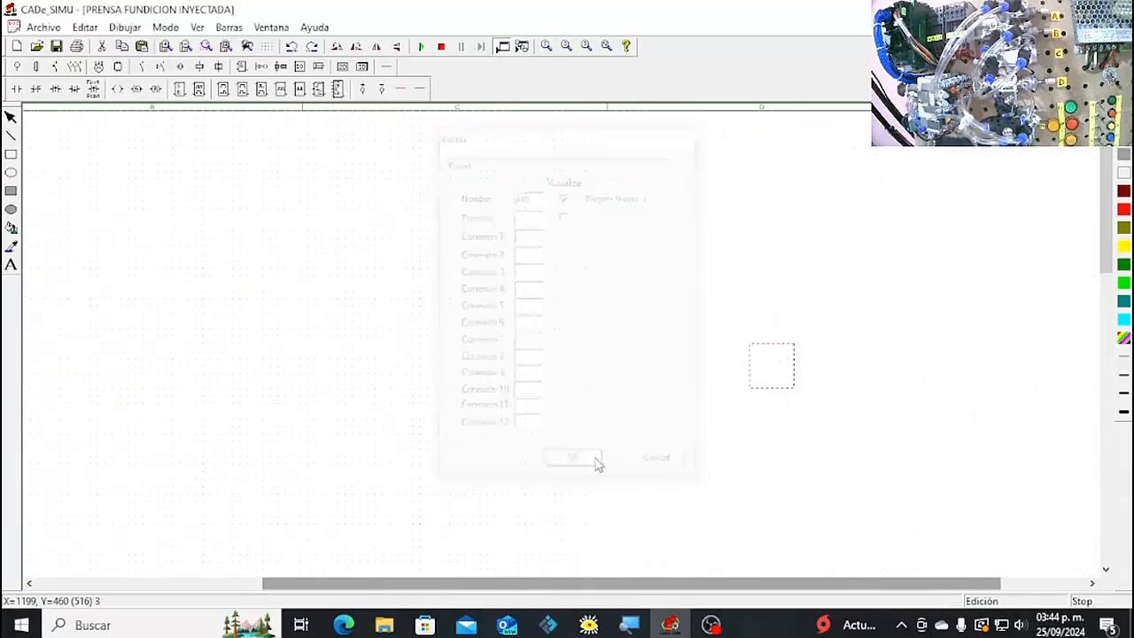
Name the upper contact I0.0 and the lower contact I0.1.
double_click(422, 330)
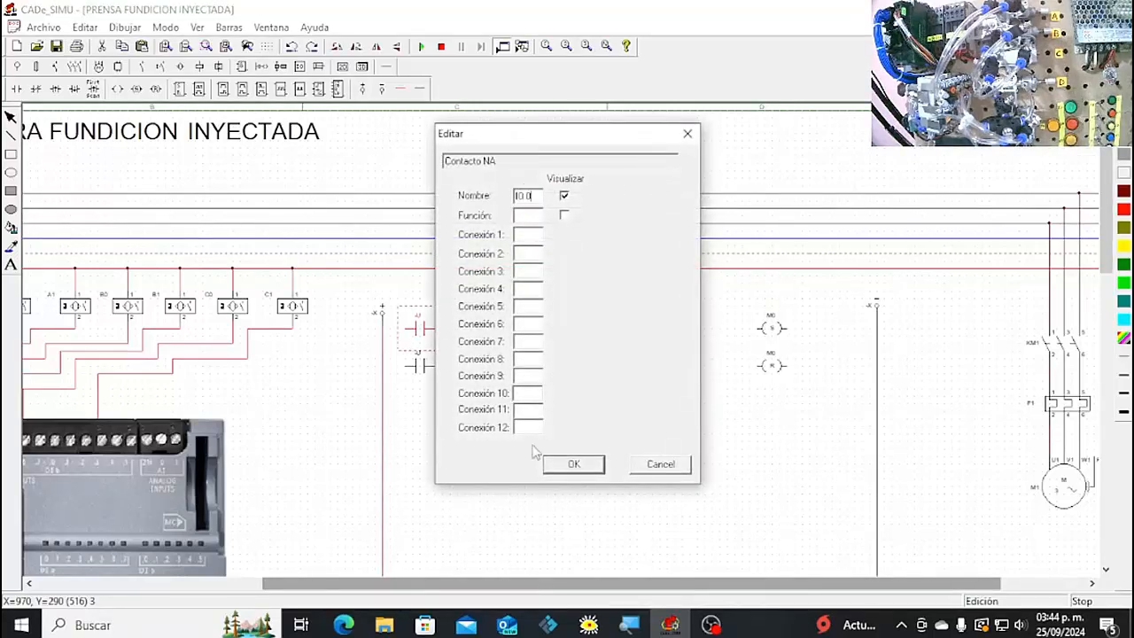
text(I0.0)
click(576, 464)
double_click(418, 367)
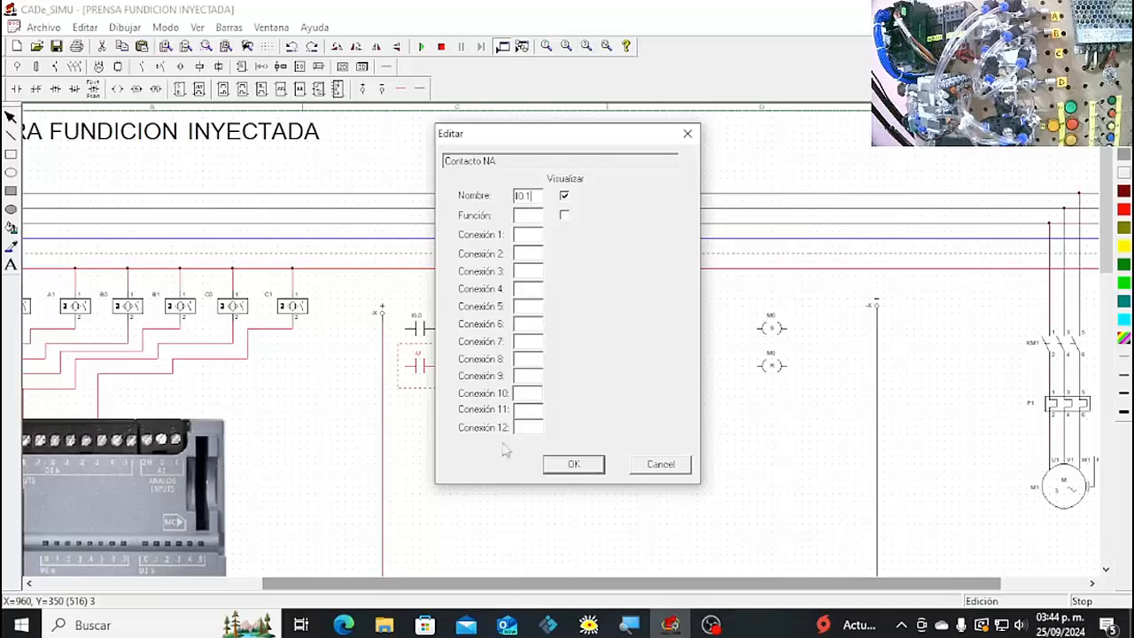
text(I0.1)
click(583, 466)
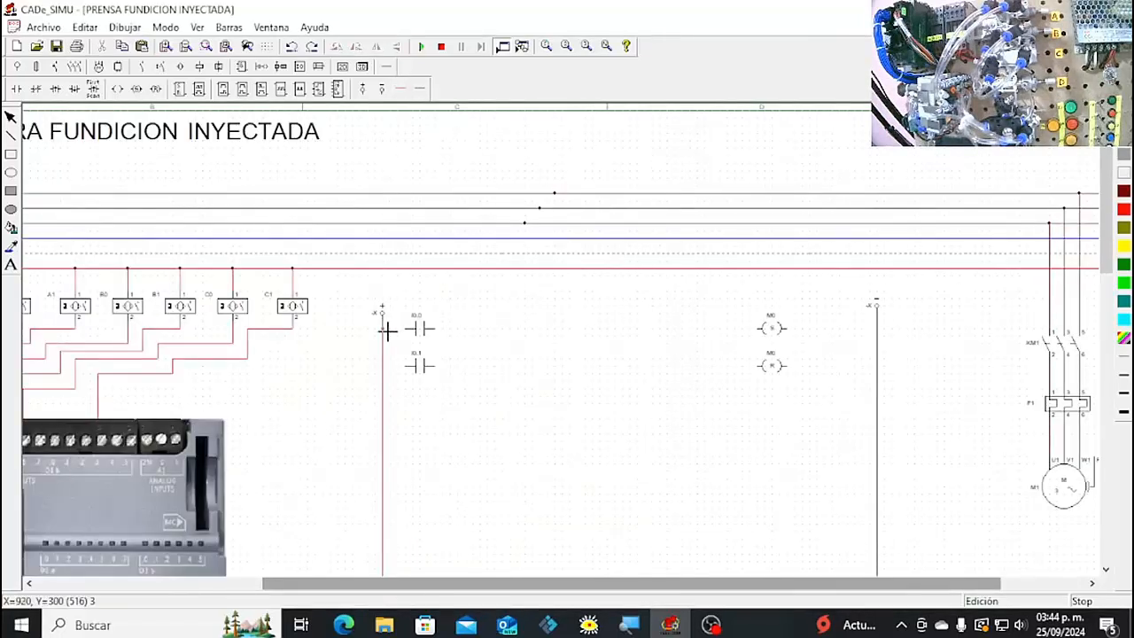
Wire both rungs from the positive rail through contacts I0.0 and I0.1 and the M0 coils to the negative rail.
drag(387, 331, 413, 333)
drag(388, 372, 407, 370)
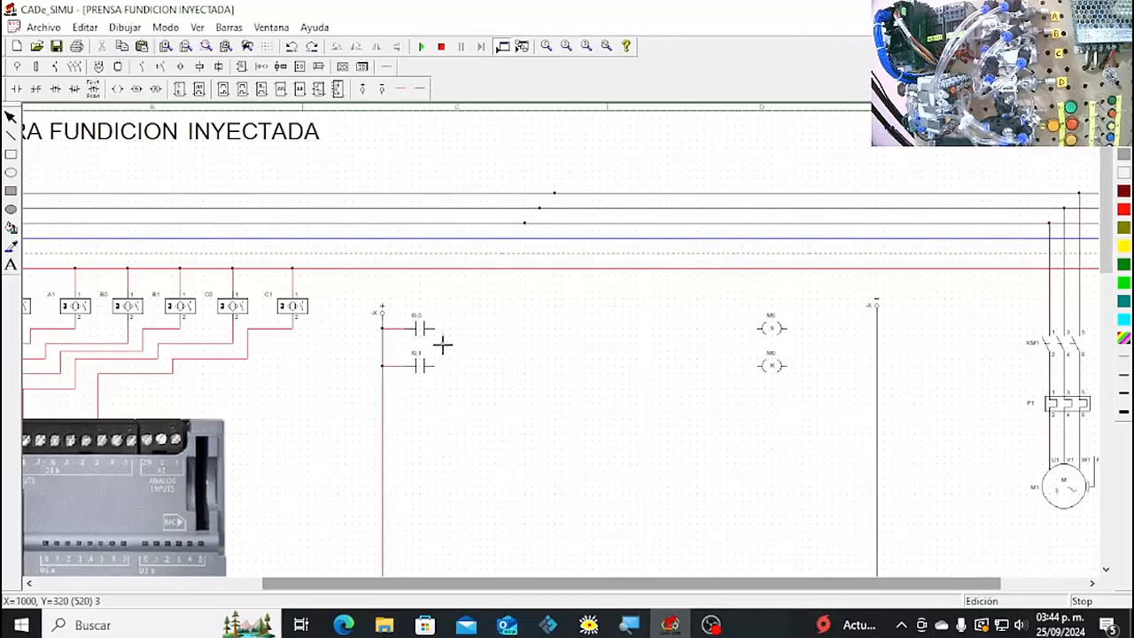
drag(438, 331, 760, 347)
drag(435, 369, 751, 390)
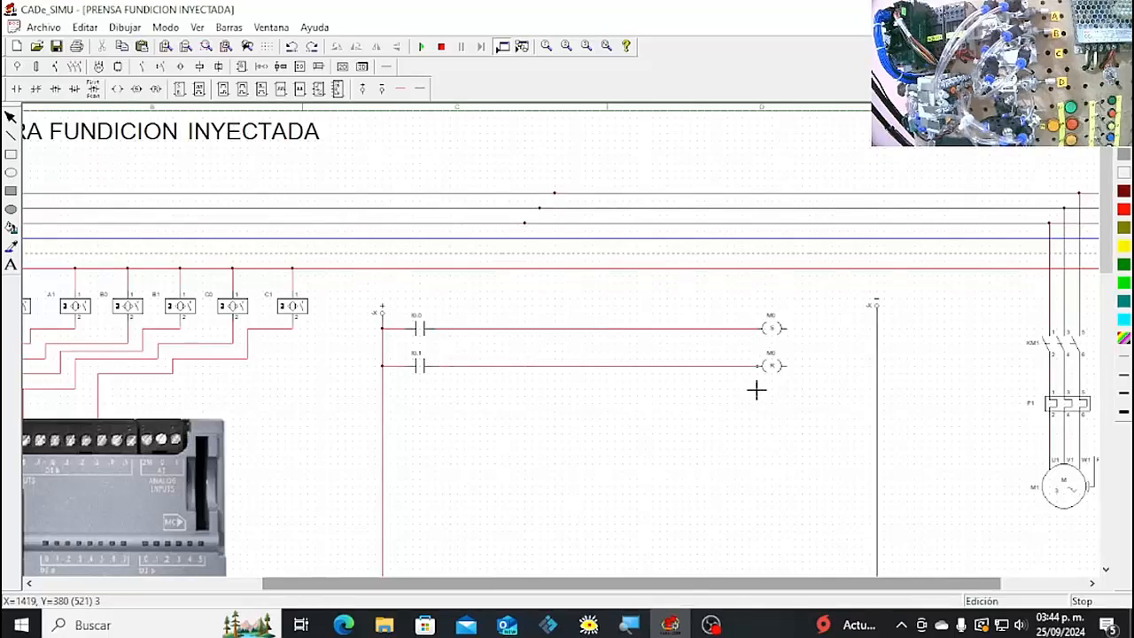
drag(791, 332, 875, 333)
drag(790, 368, 876, 368)
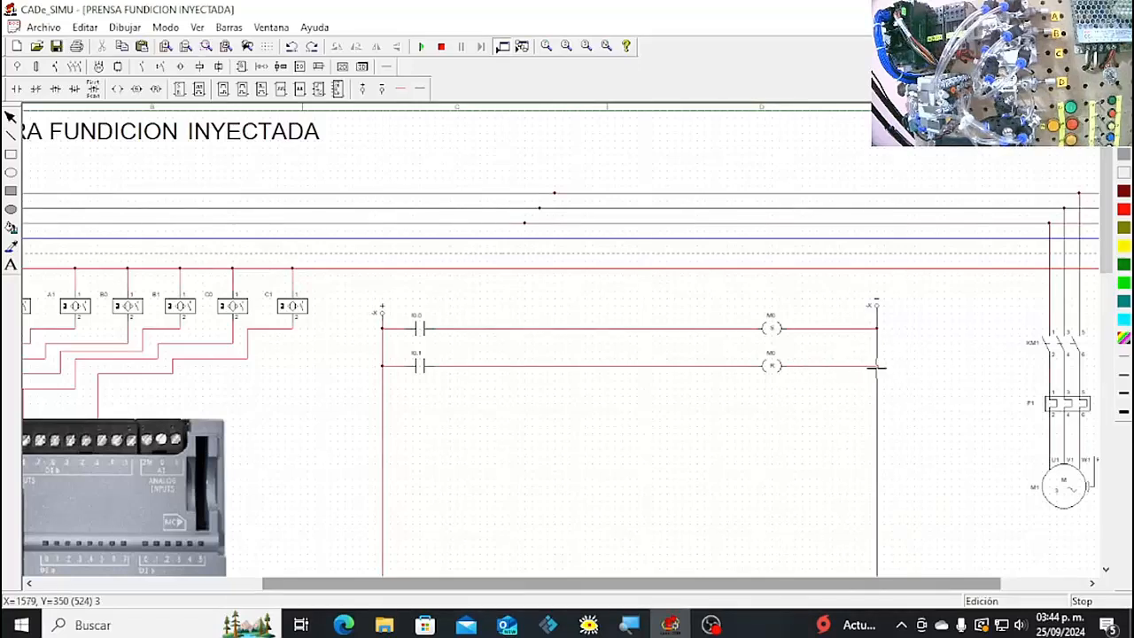
key(Escape)
Add the text label "MEM RUN" above the M0 Set coil.
scroll(1107, 262, down, 2)
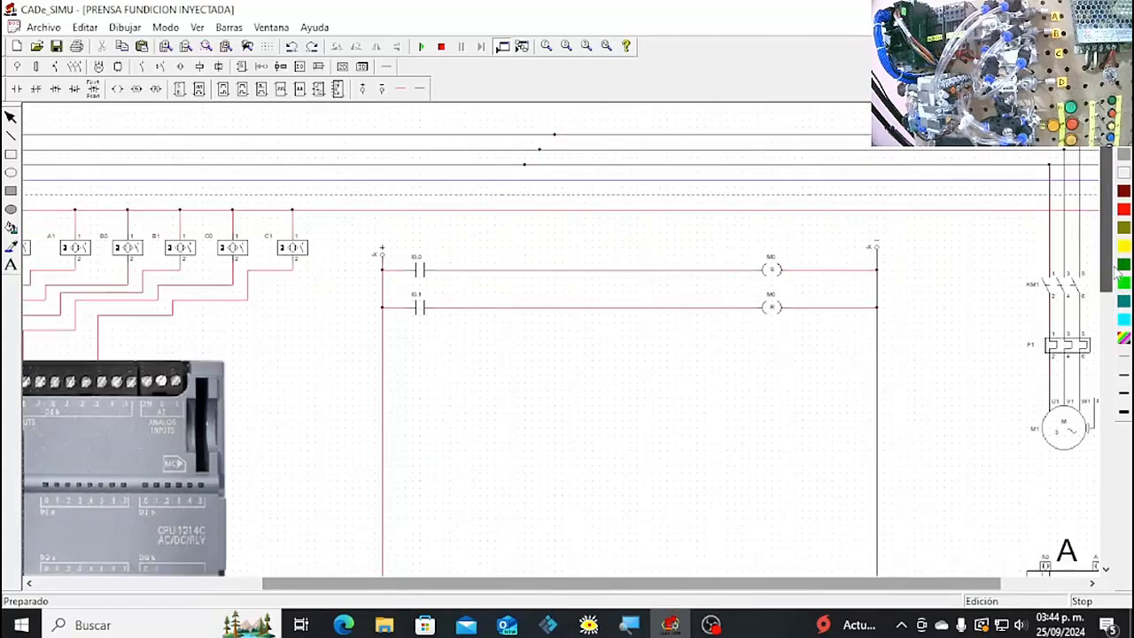
click(123, 28)
click(145, 193)
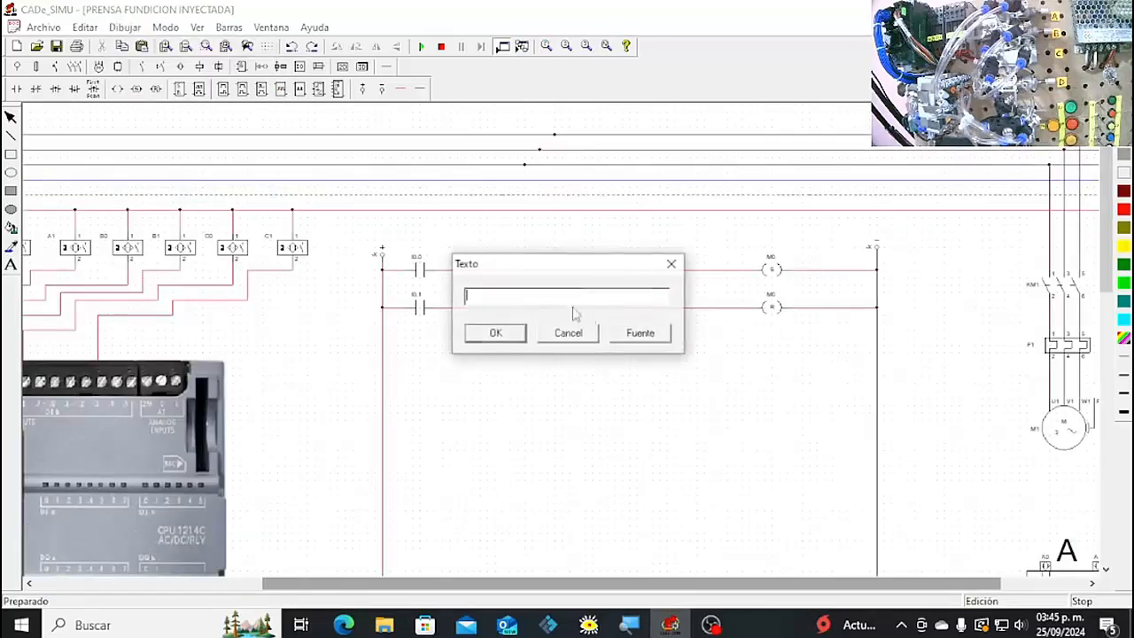
text(MEM RUN)
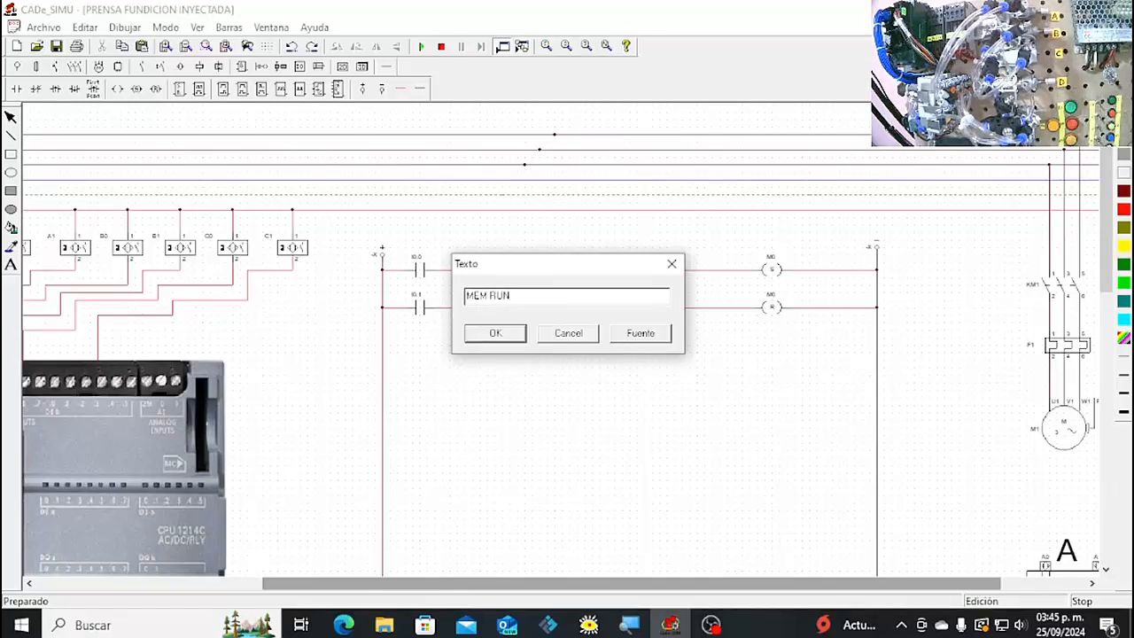
click(503, 337)
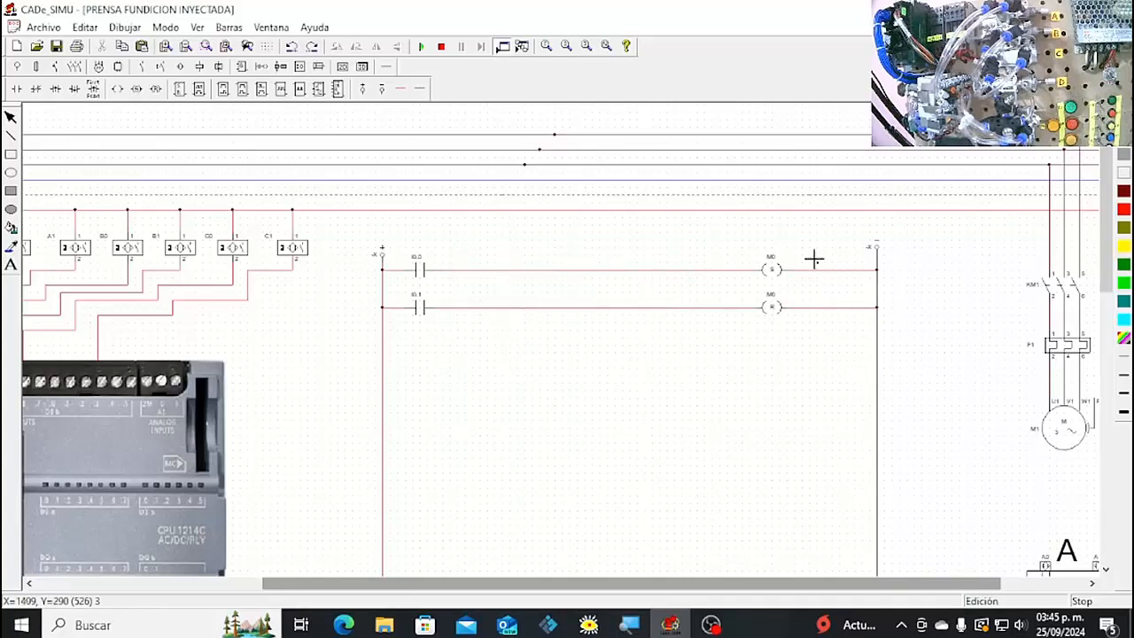
click(768, 245)
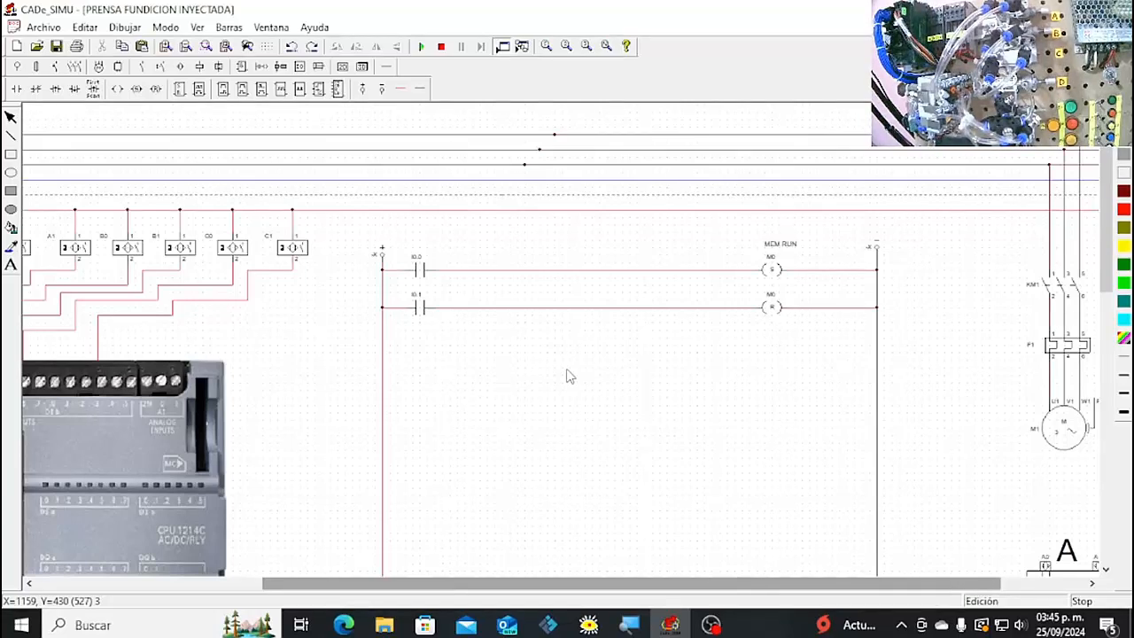
Place three normally open contacts and a Set coil in a row as a third rung below the I0.1 rung.
click(409, 346)
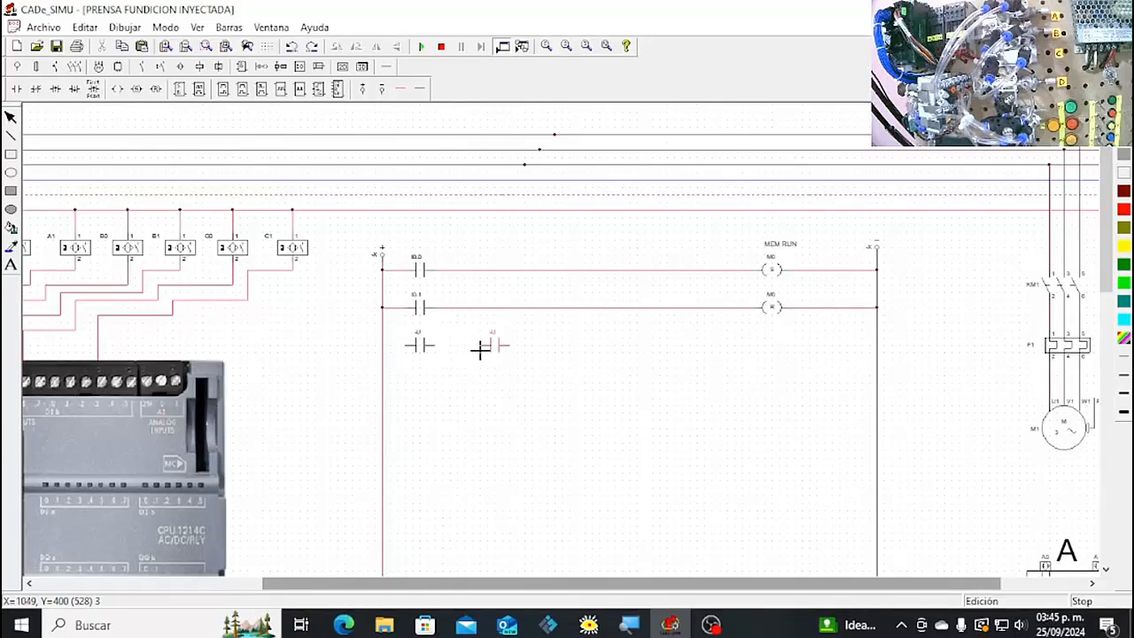
click(480, 350)
click(542, 348)
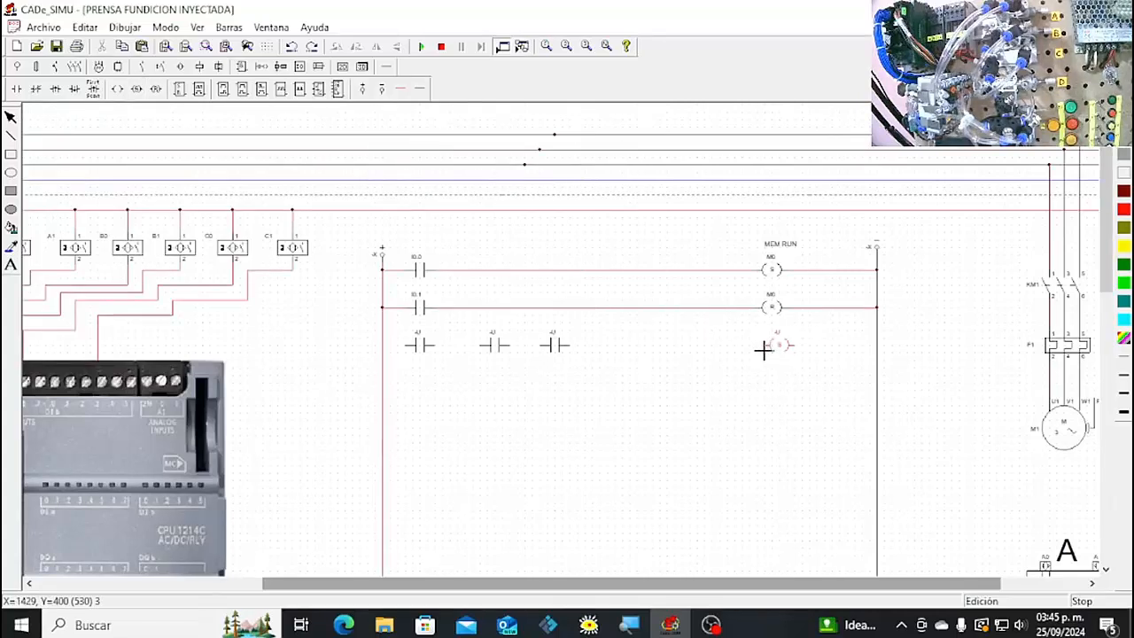
click(767, 349)
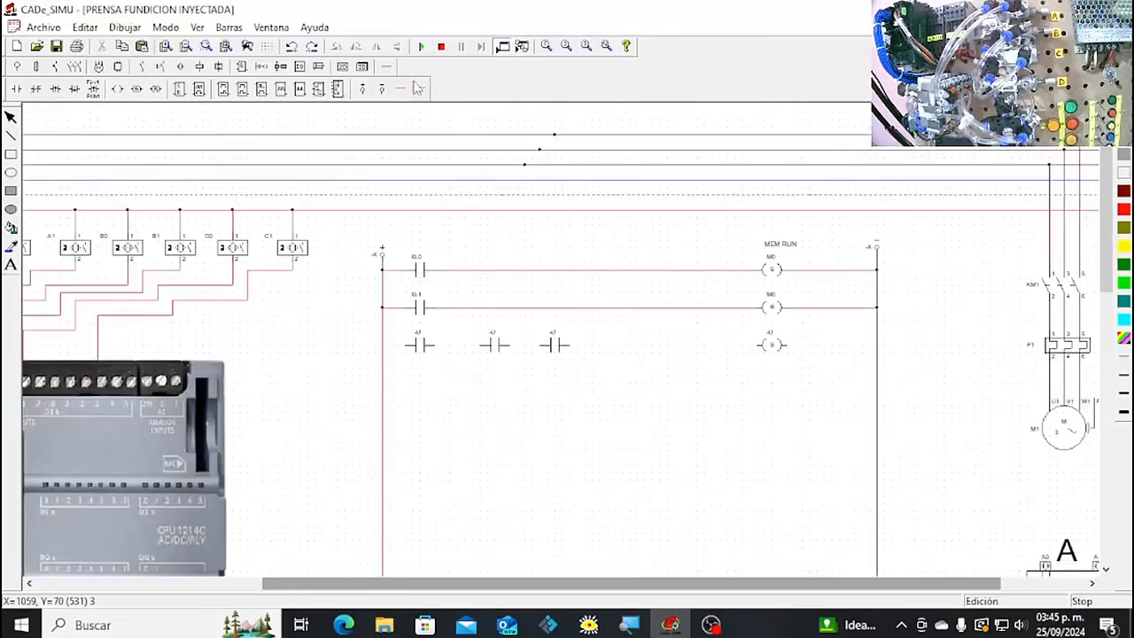
Wire the third rung from the positive rail through its three contacts and Set coil to the negative rail.
click(400, 89)
click(386, 351)
drag(405, 353, 760, 365)
click(418, 88)
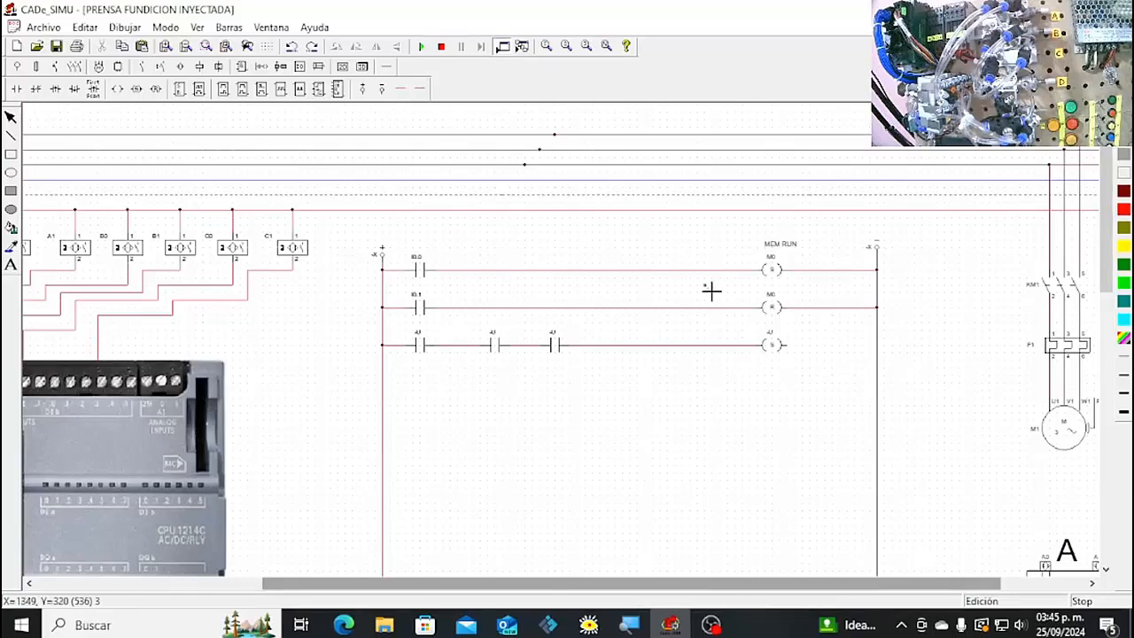
drag(793, 351, 877, 360)
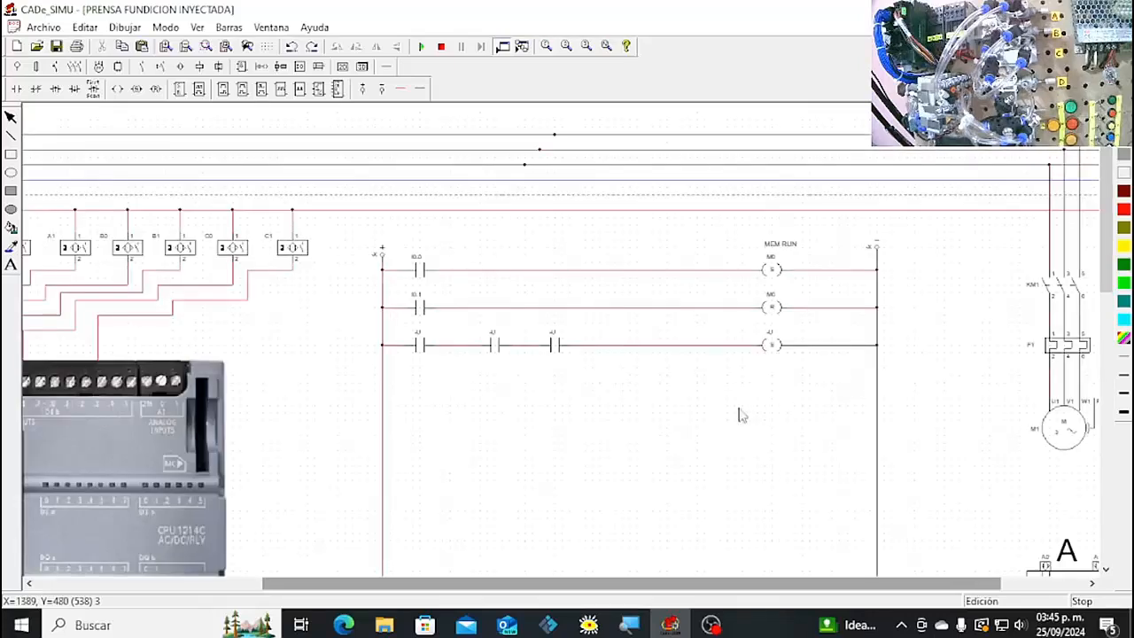
Name the third rung's contacts I0.2, M0 and I0.6, in order from the positive rail.
double_click(419, 345)
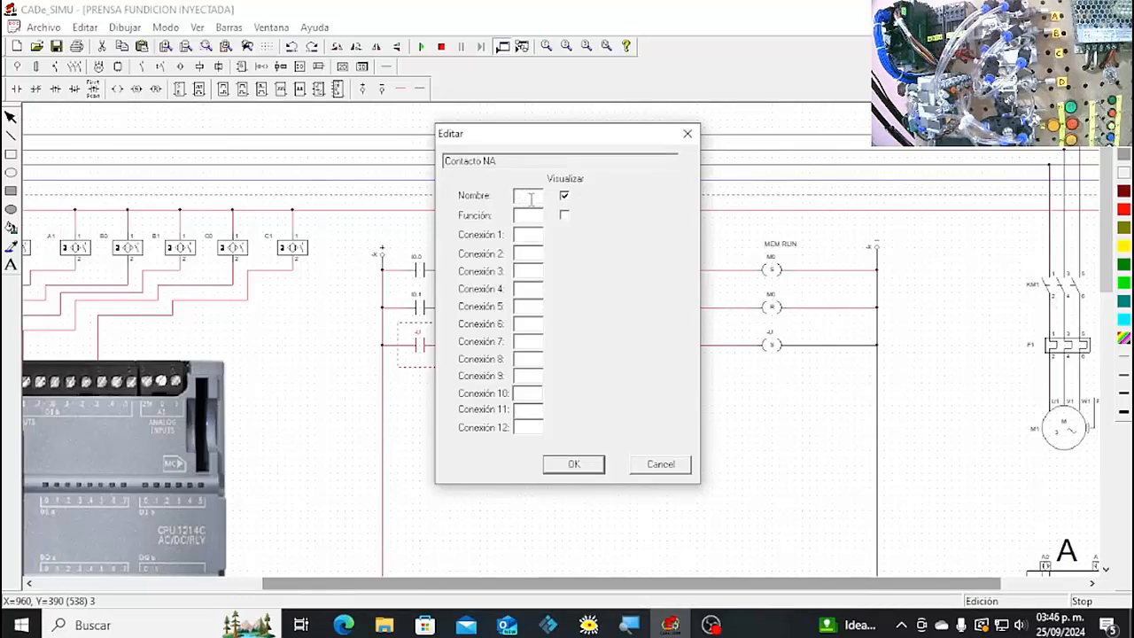
text(I0.2)
click(578, 468)
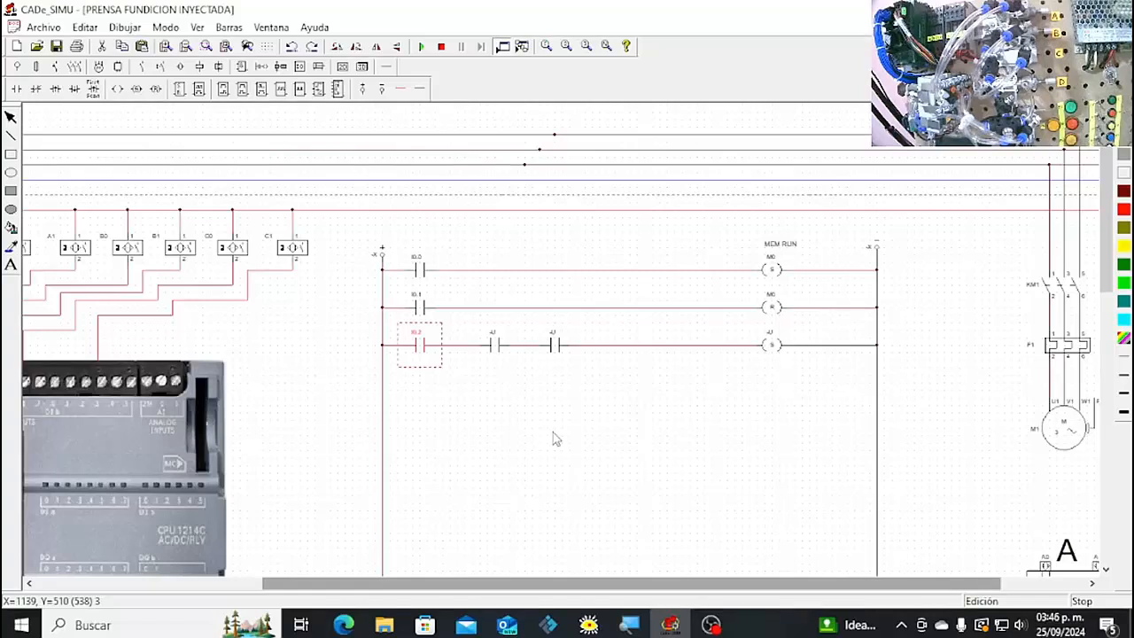
double_click(496, 346)
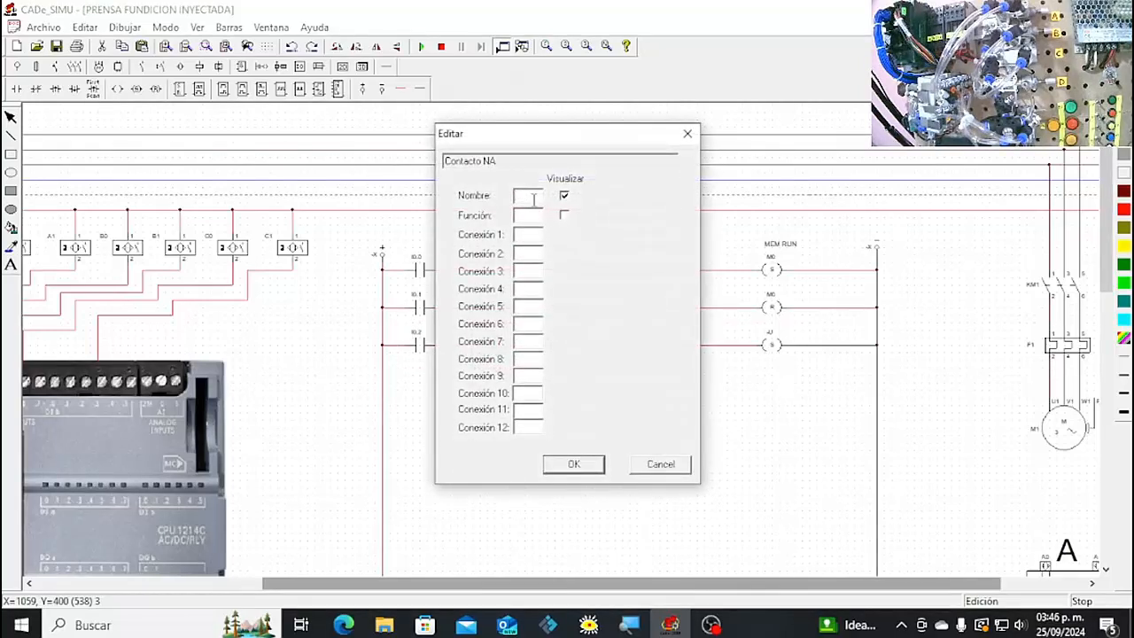
text(M0)
click(574, 465)
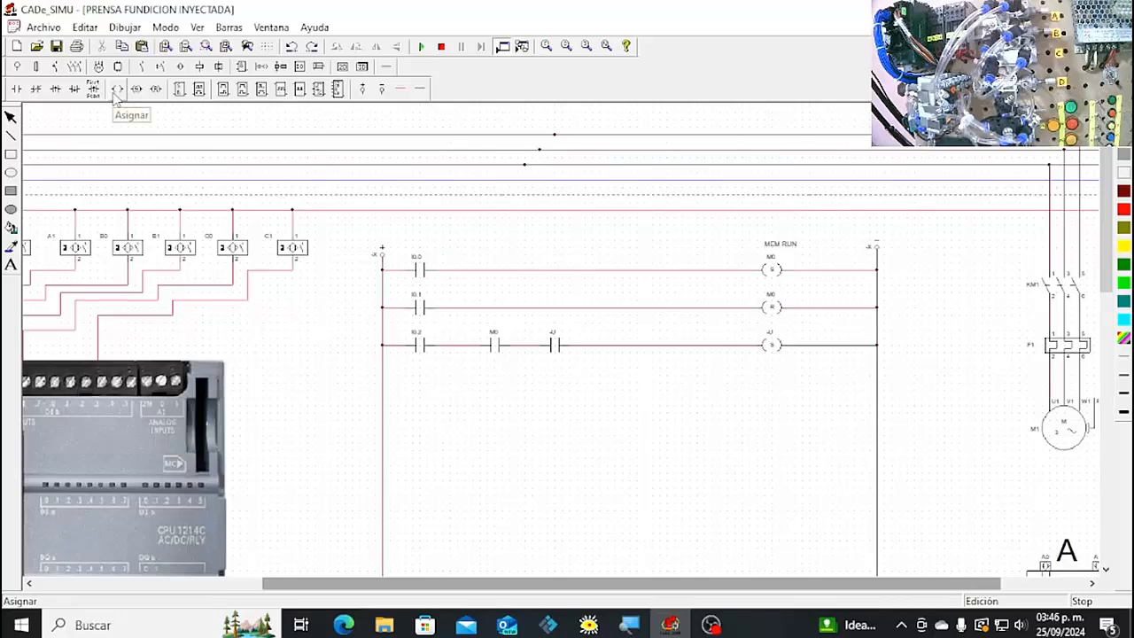
double_click(556, 345)
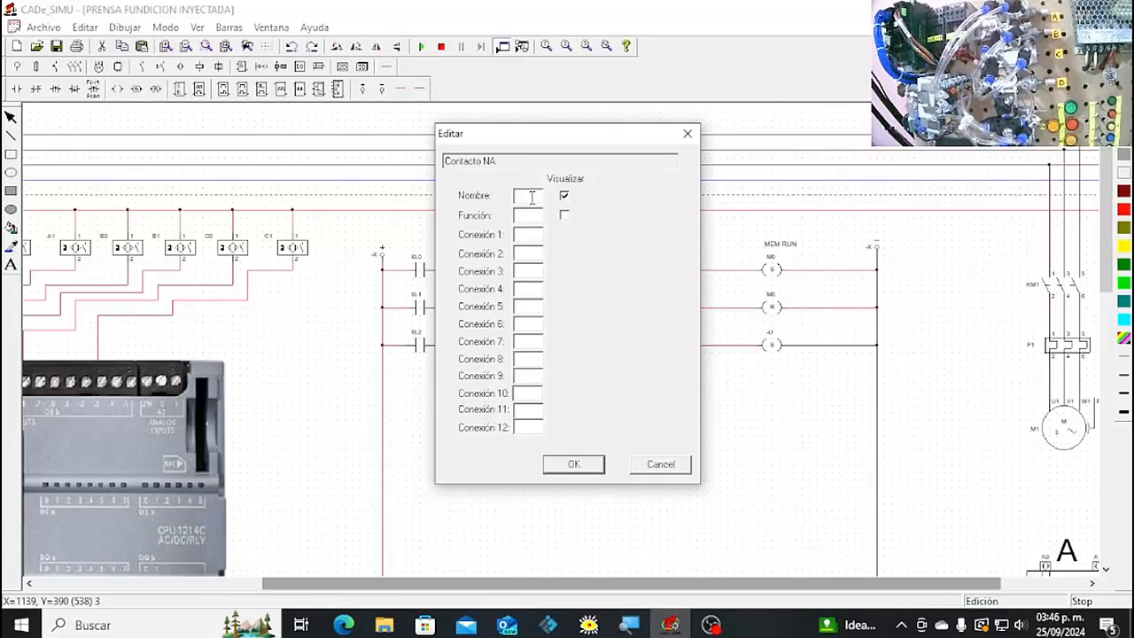
text(I0.6)
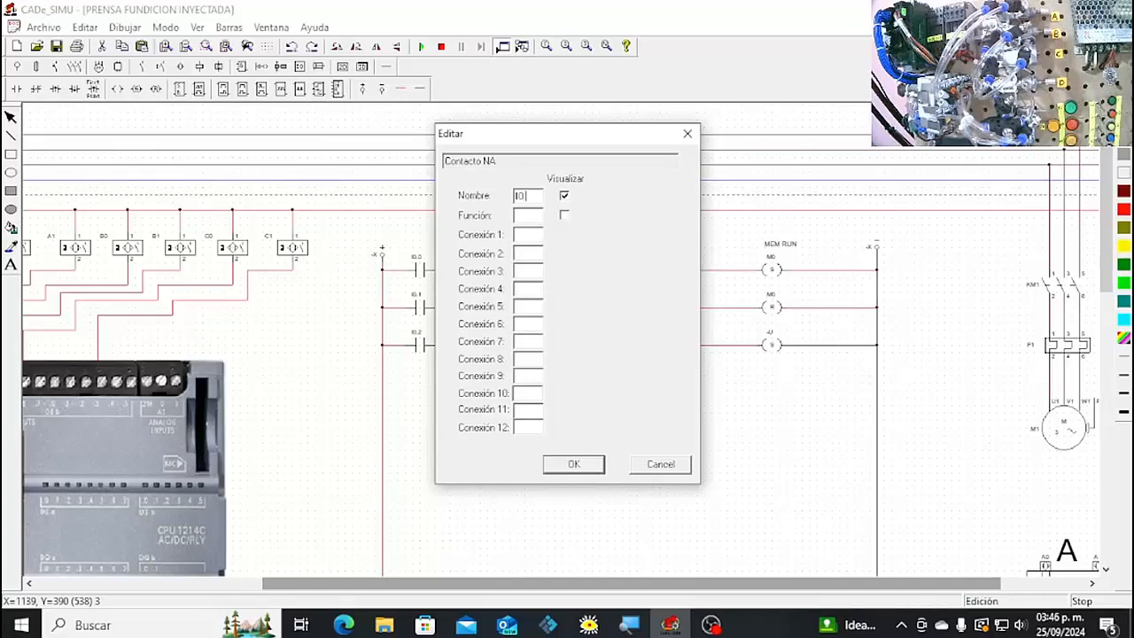
click(574, 463)
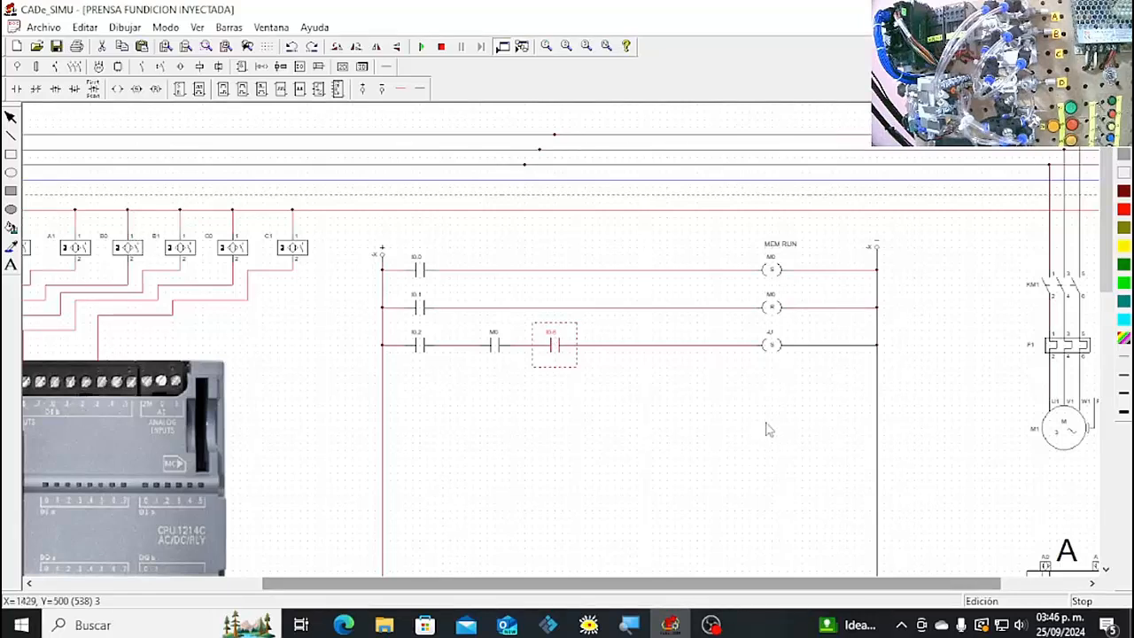
click(731, 405)
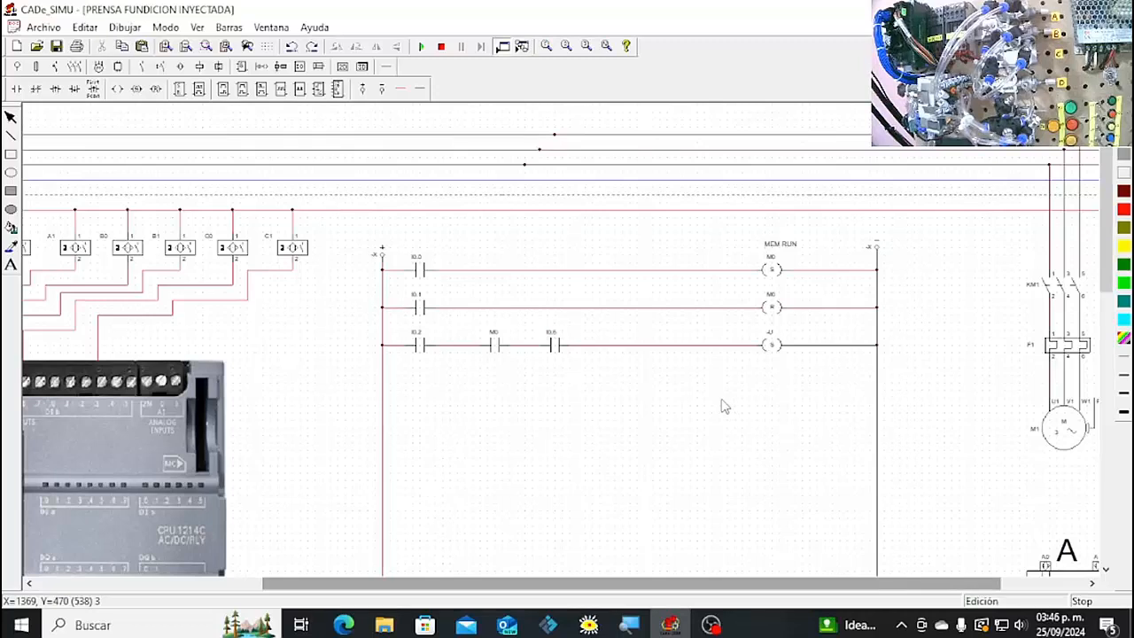
Name the third rung's Set coil M1.
double_click(773, 352)
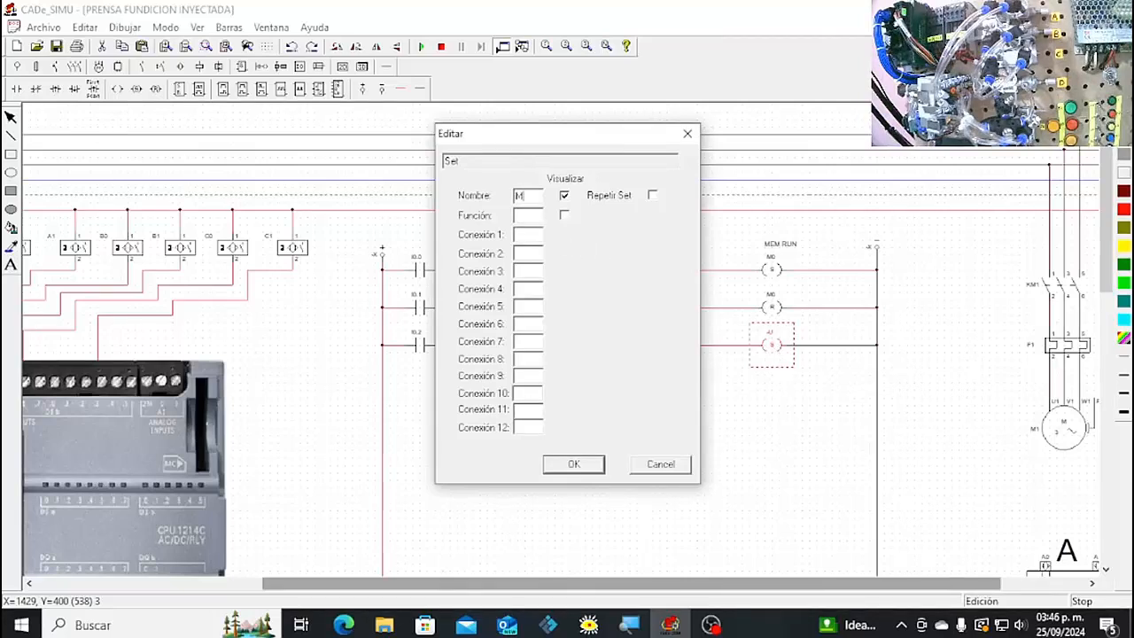
click(576, 463)
click(586, 456)
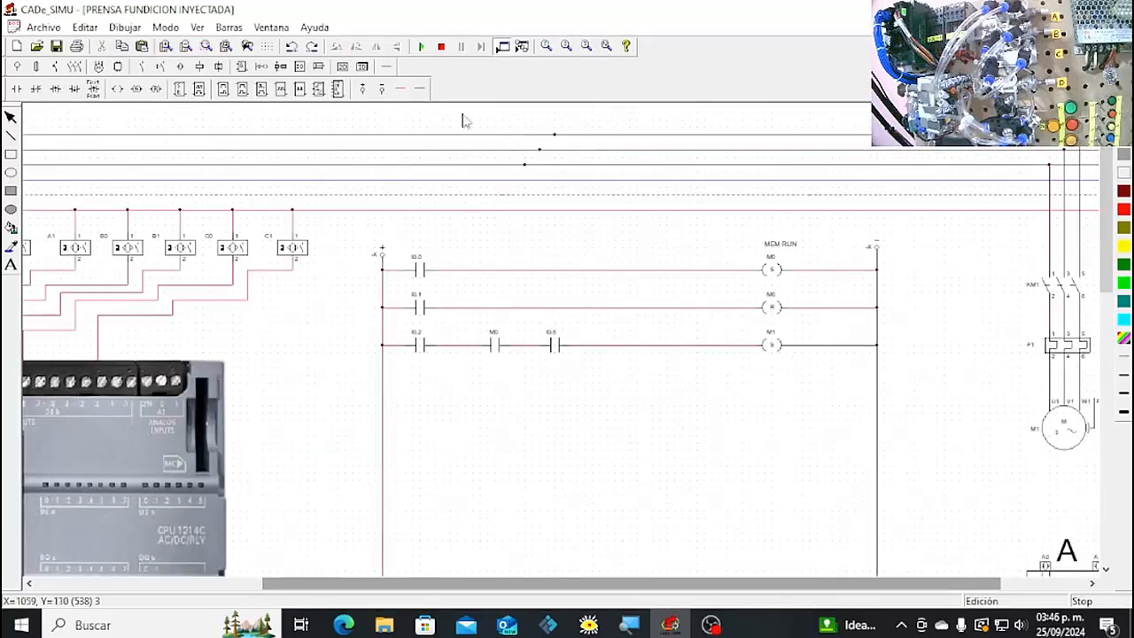
Add the text label "ETAPA1" beside the M1 Set coil, just above its wire to the negative rail.
click(125, 27)
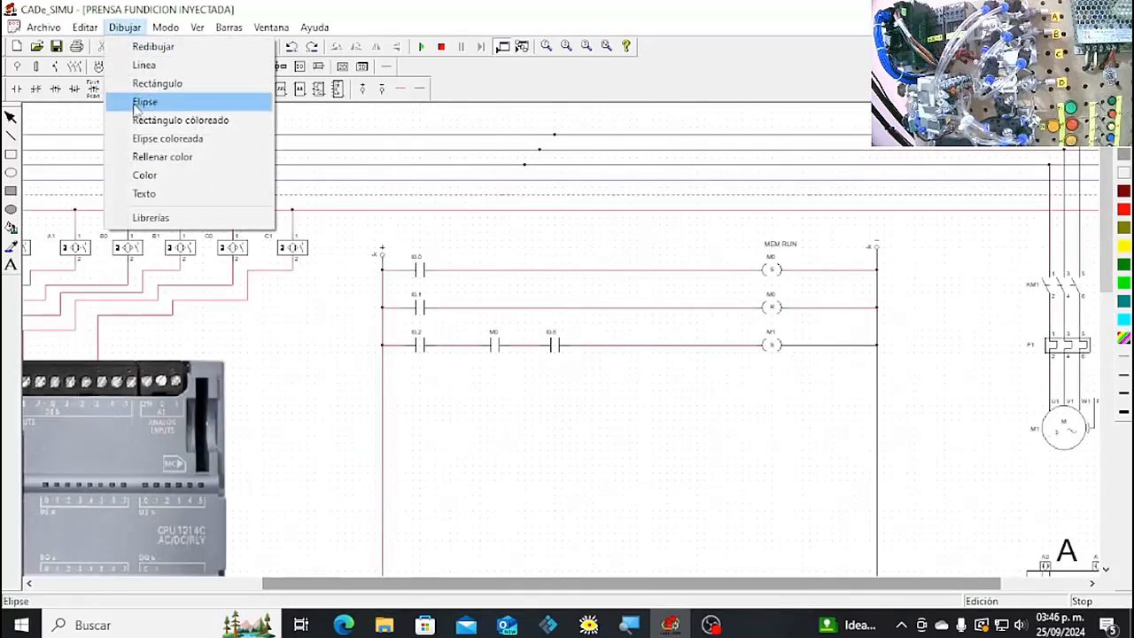
click(162, 190)
click(400, 344)
text(E1)
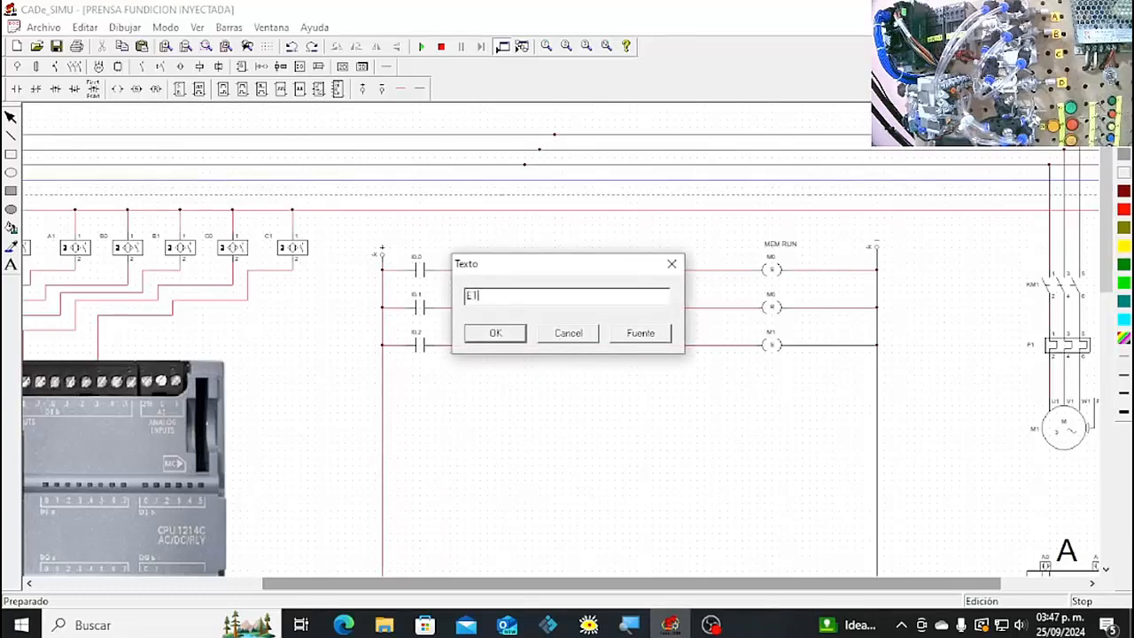
text(APA1)
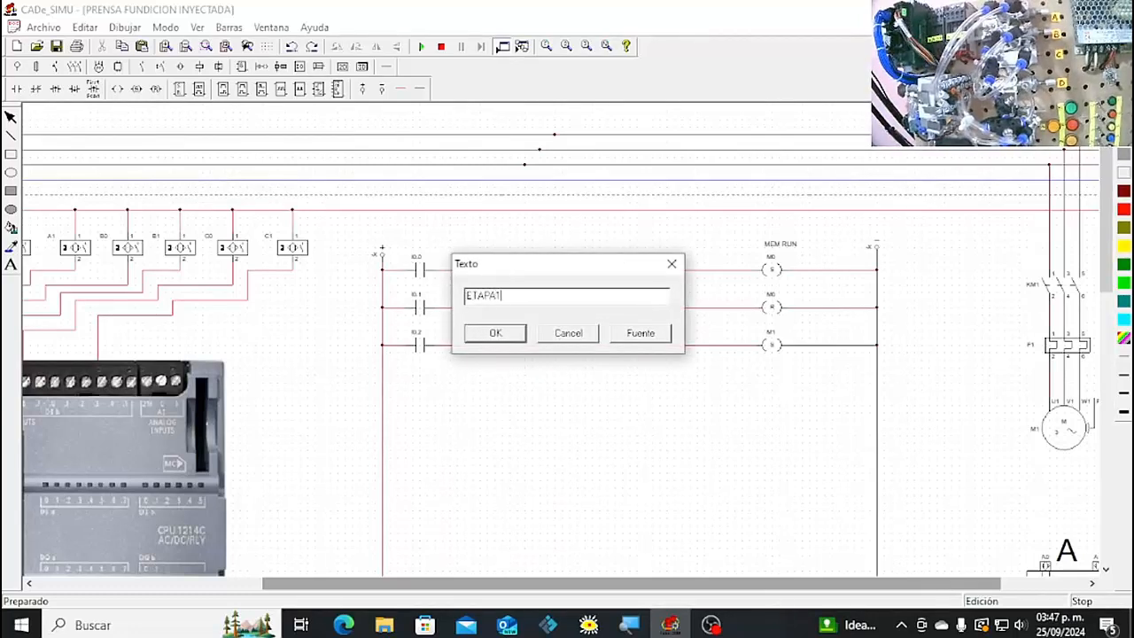
click(514, 335)
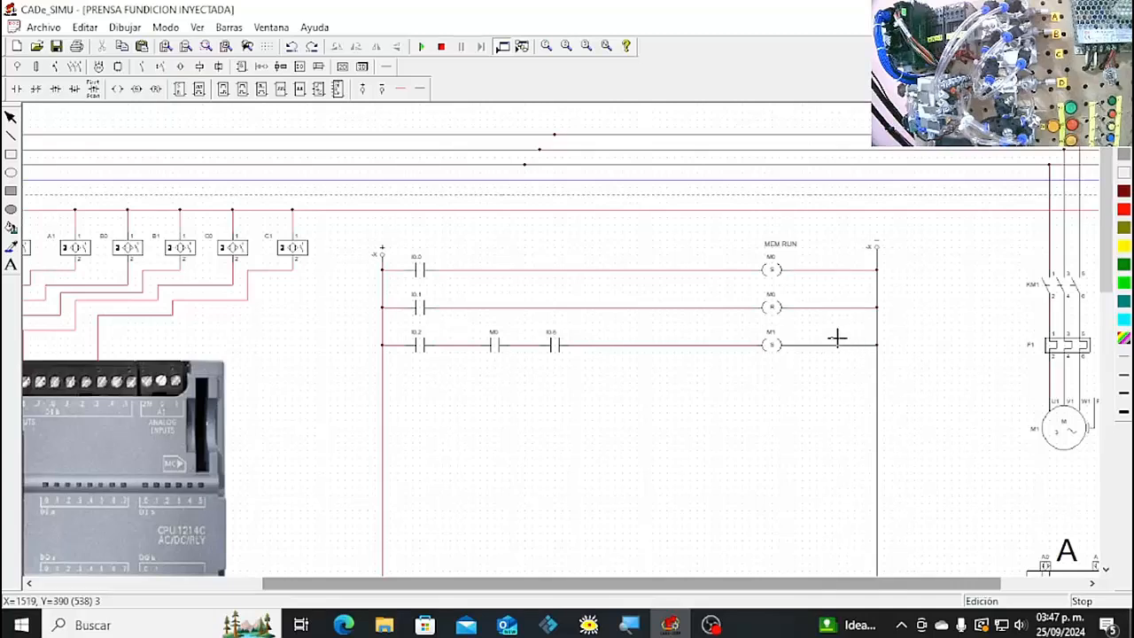
click(808, 336)
drag(820, 337, 812, 338)
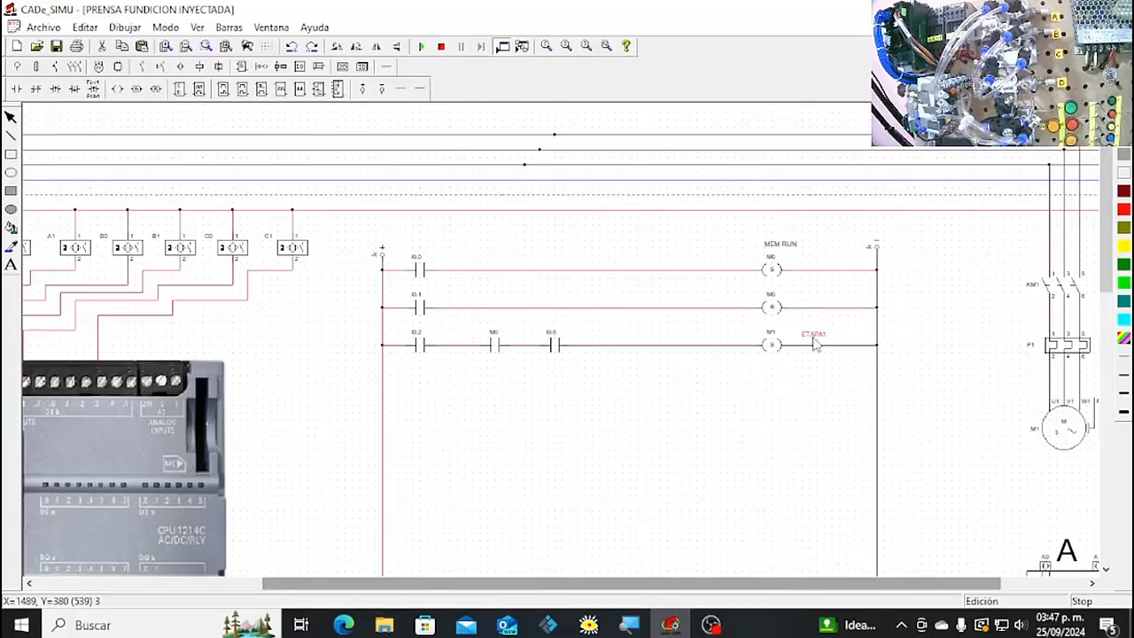
click(815, 359)
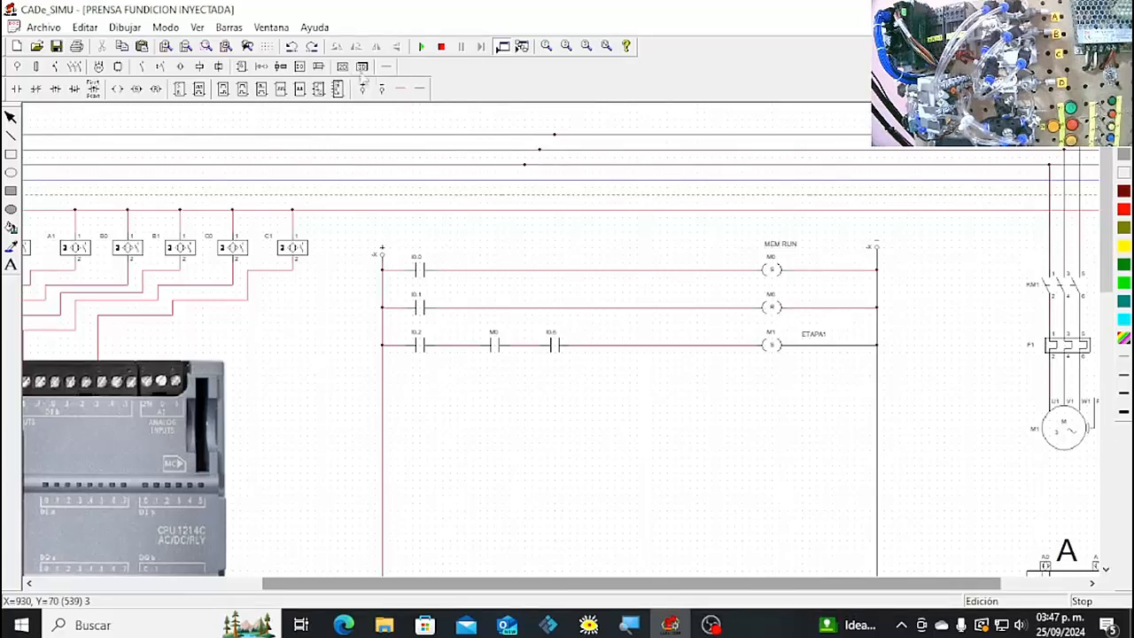
Place two normally open contacts and a Reset coil named M1 as a fourth rung below the M1 Set rung.
click(17, 89)
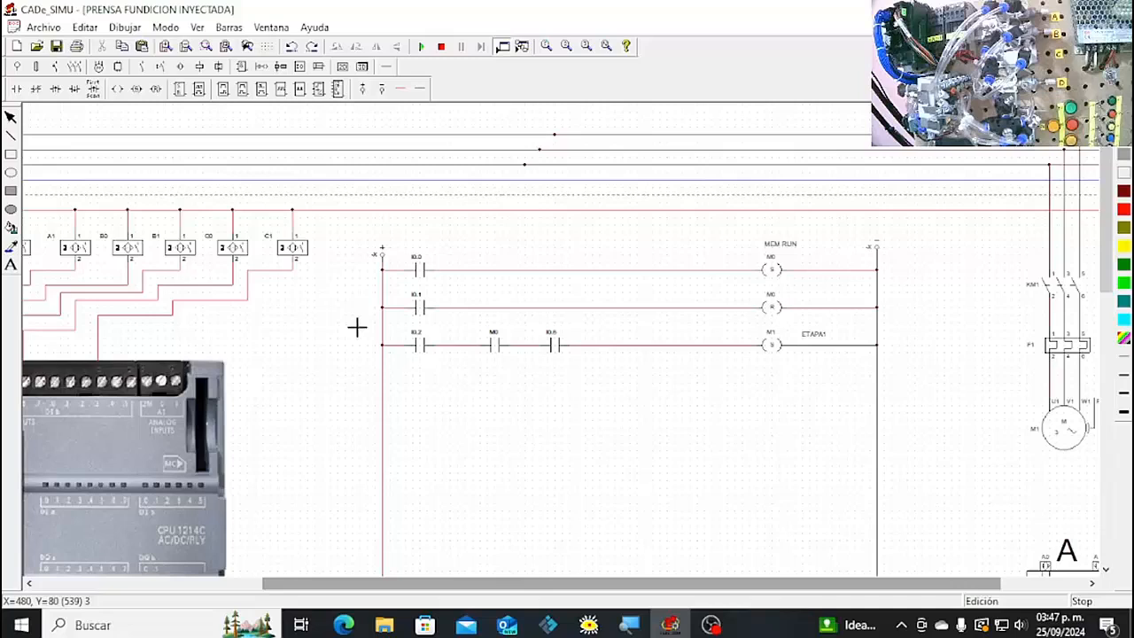
click(413, 383)
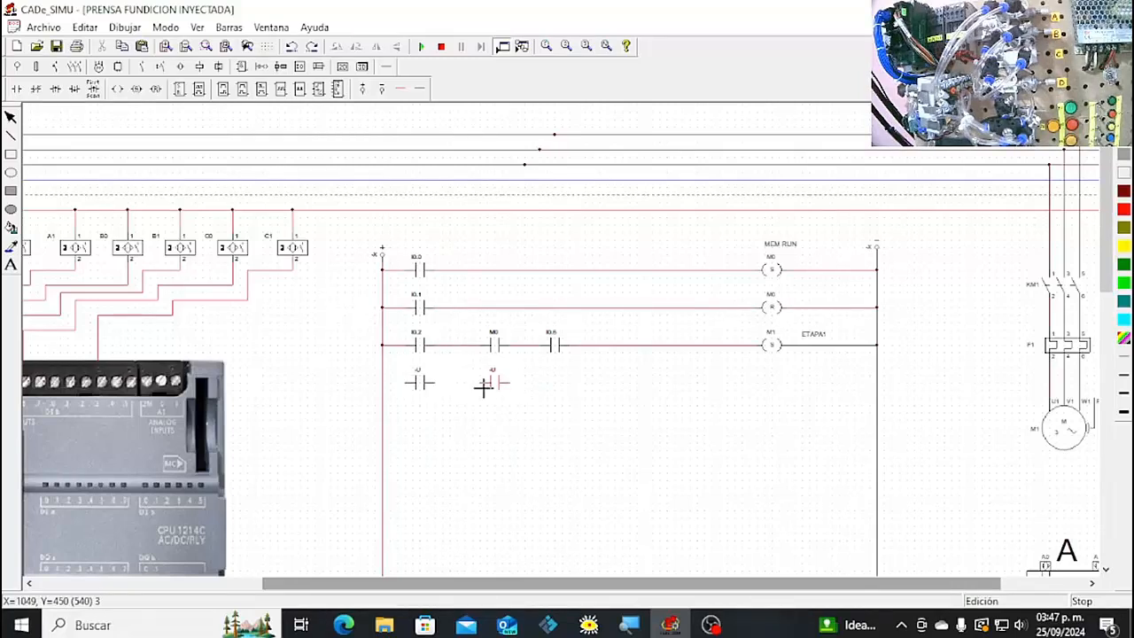
click(483, 385)
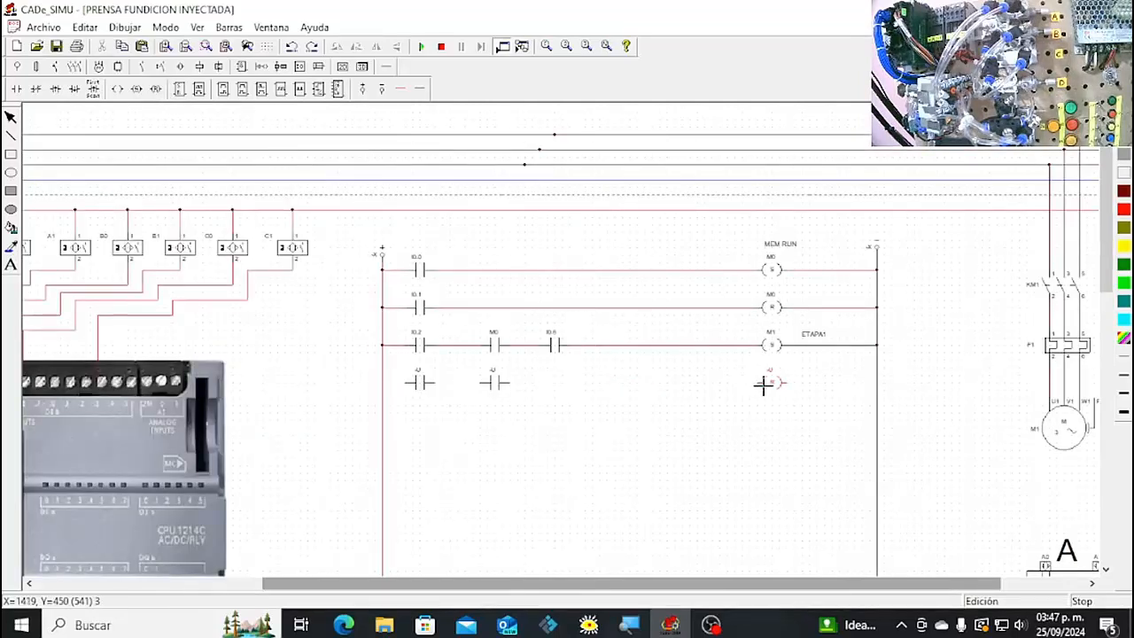
click(767, 383)
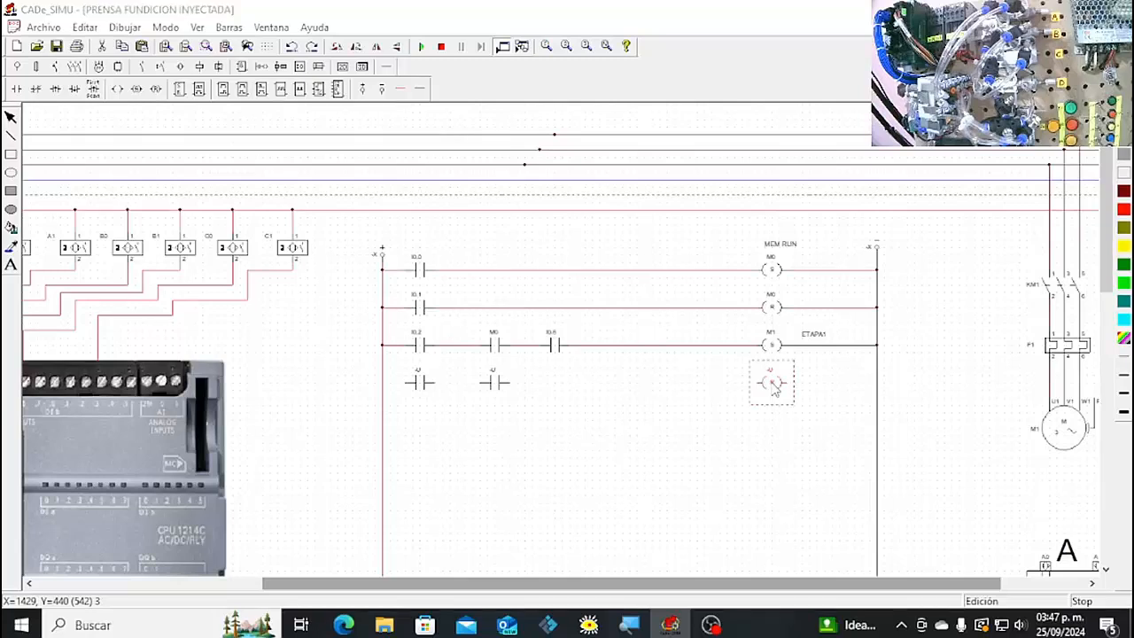
double_click(771, 383)
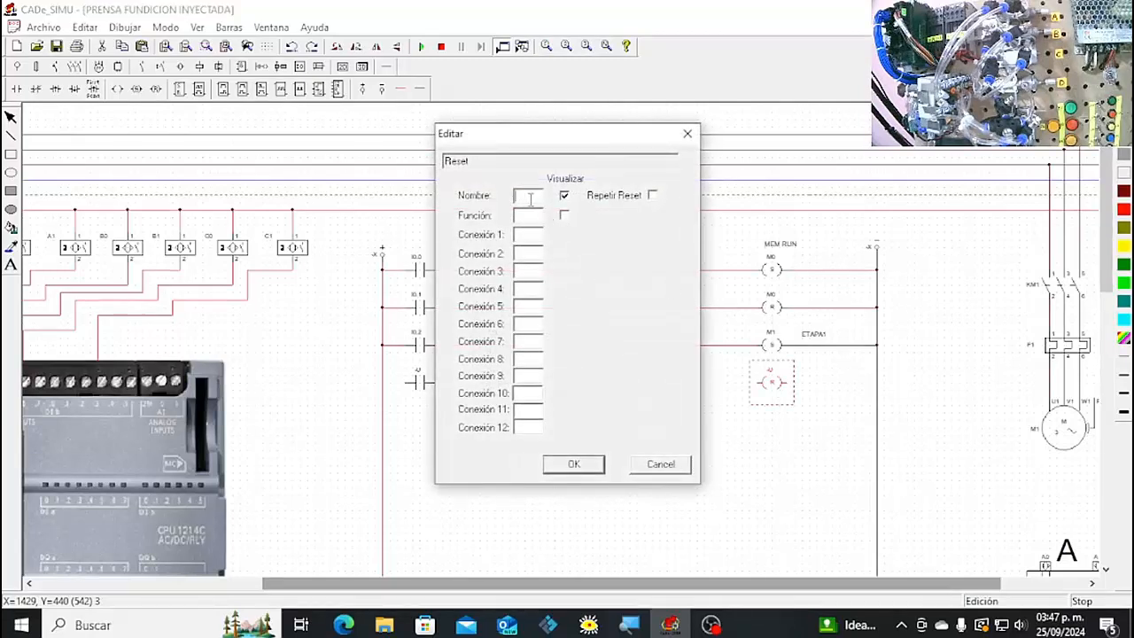
text(M1)
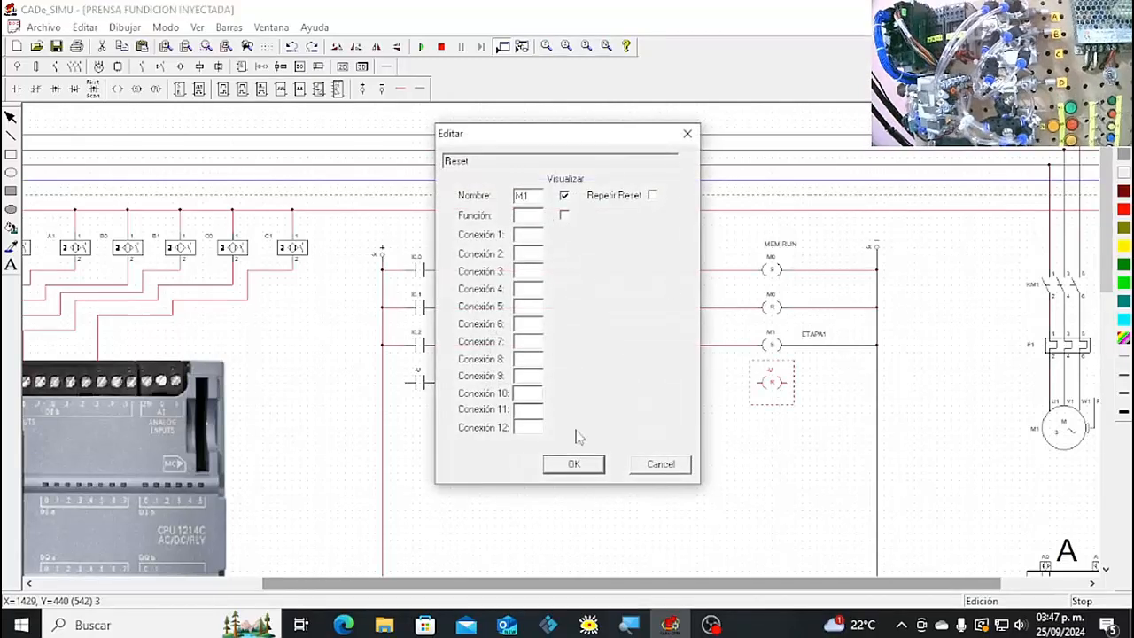
click(574, 463)
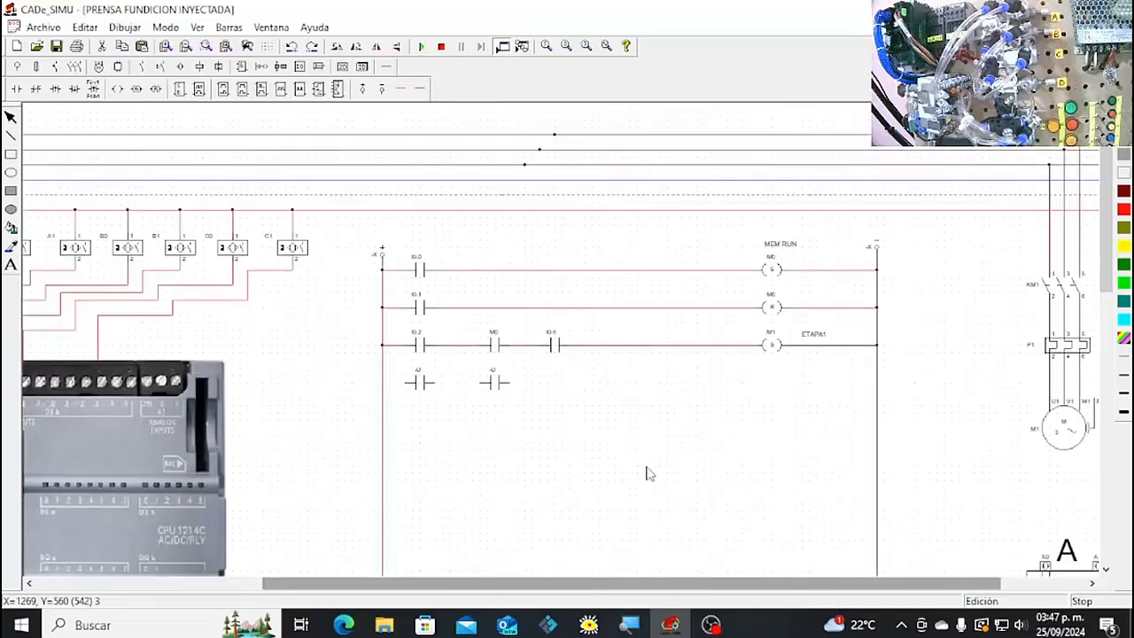
Wire the fourth rung from the positive rail through both contacts and the M1 Reset coil to the negative rail.
click(401, 89)
drag(384, 382, 760, 404)
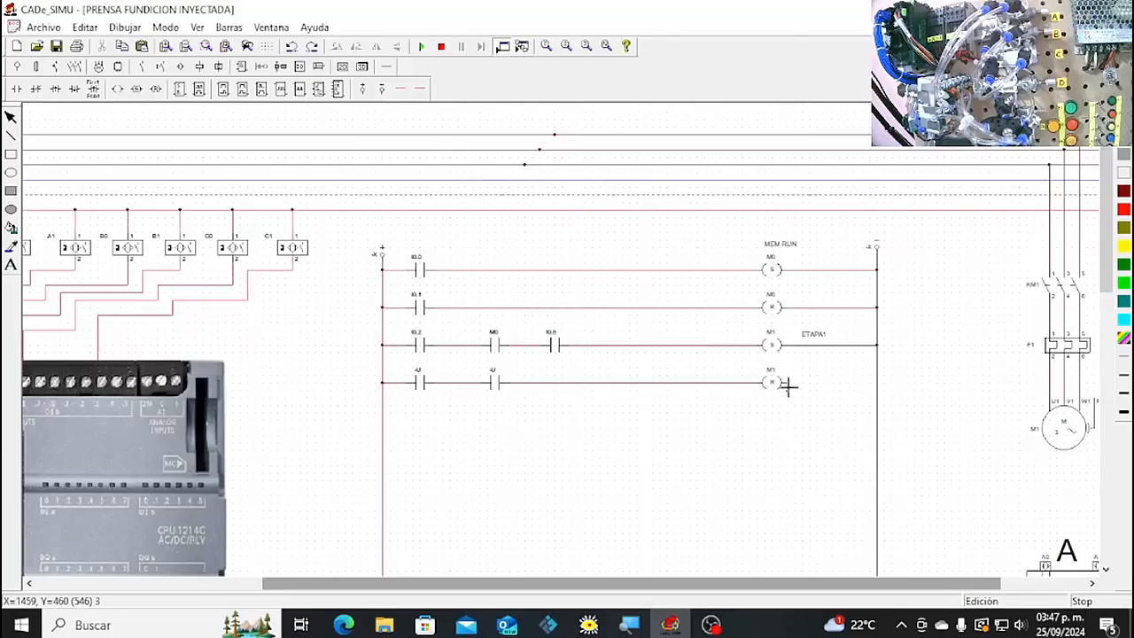
drag(788, 383, 876, 384)
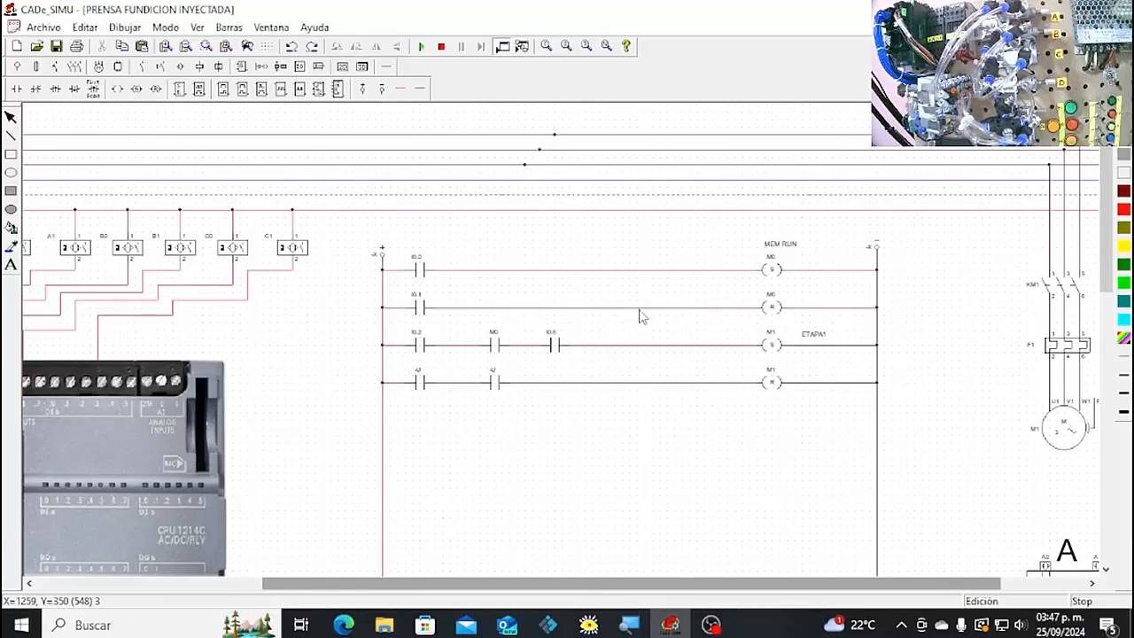
Name the fourth rung's contacts M0 and M3, in order from the positive rail.
double_click(421, 383)
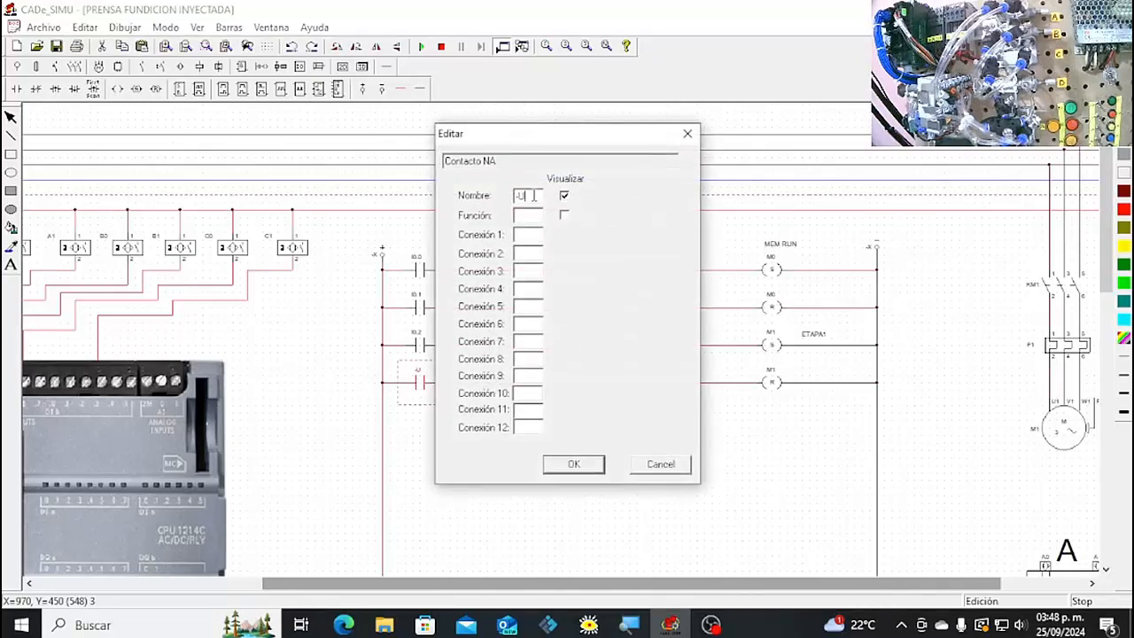
text(M0)
click(565, 465)
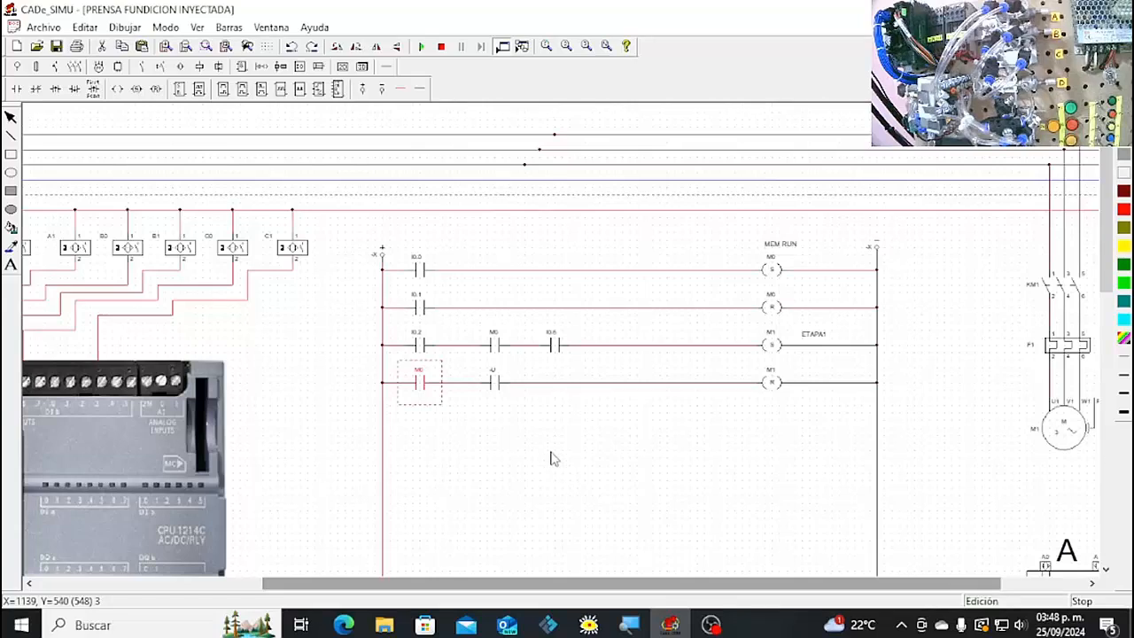
double_click(498, 382)
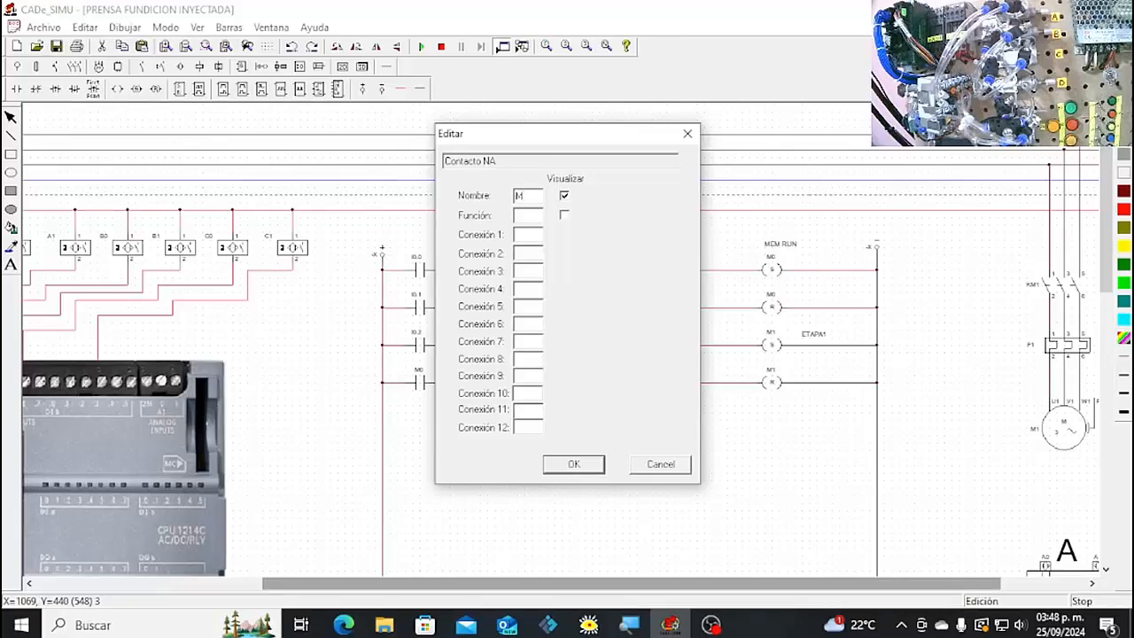
text(M3)
click(571, 464)
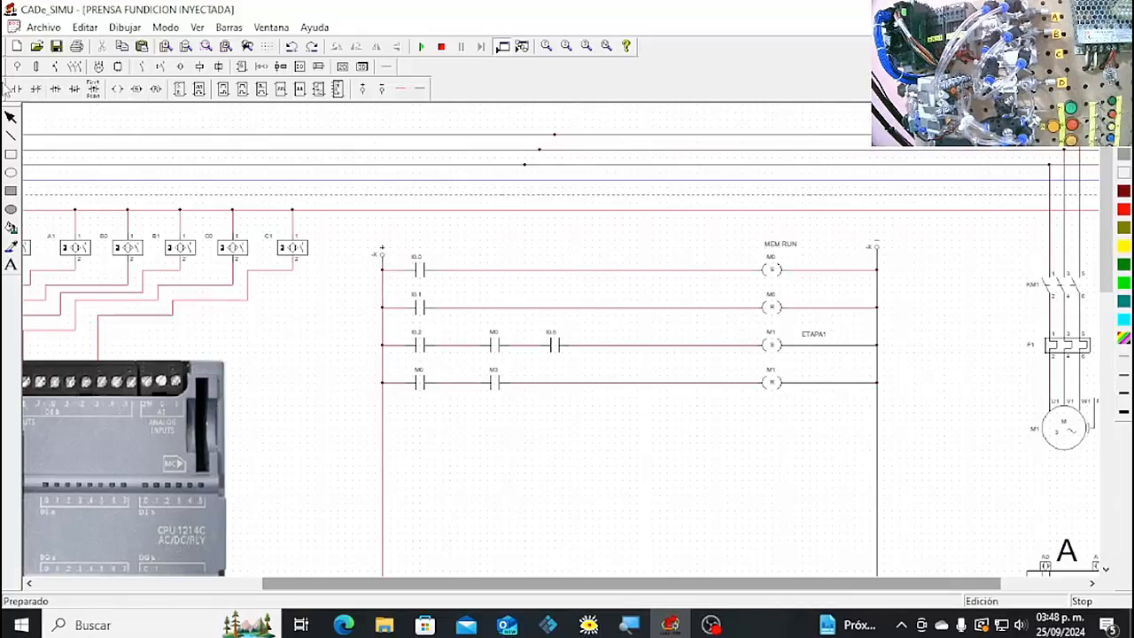
Place three normally open contacts and a Set coil as a fifth rung below the M1 Reset rung.
click(403, 436)
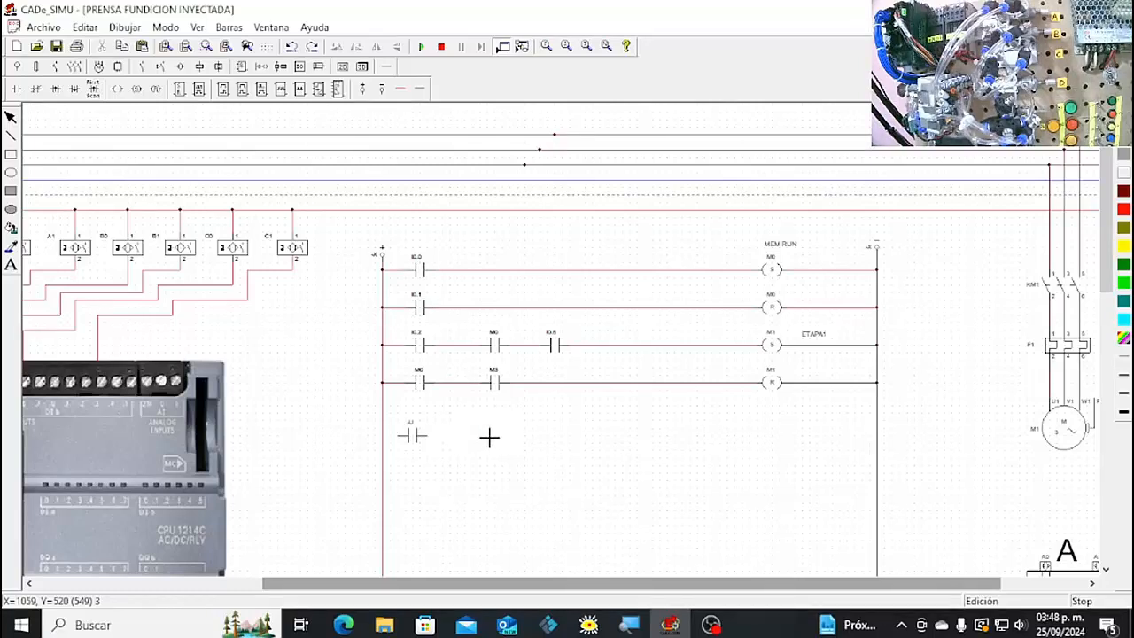
click(485, 436)
click(554, 437)
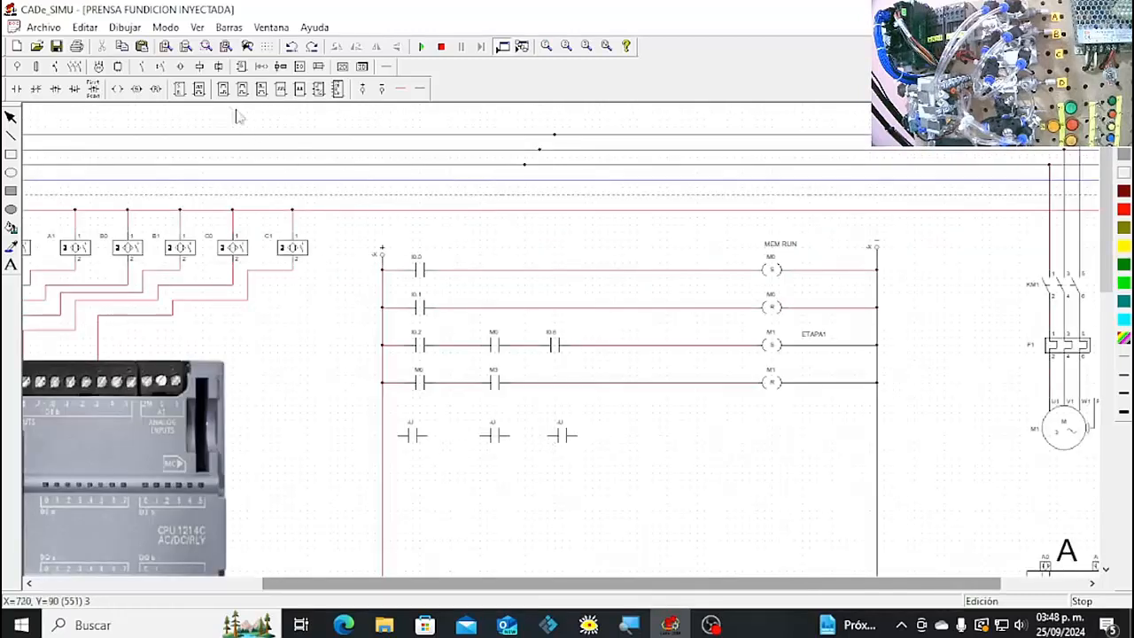
click(137, 90)
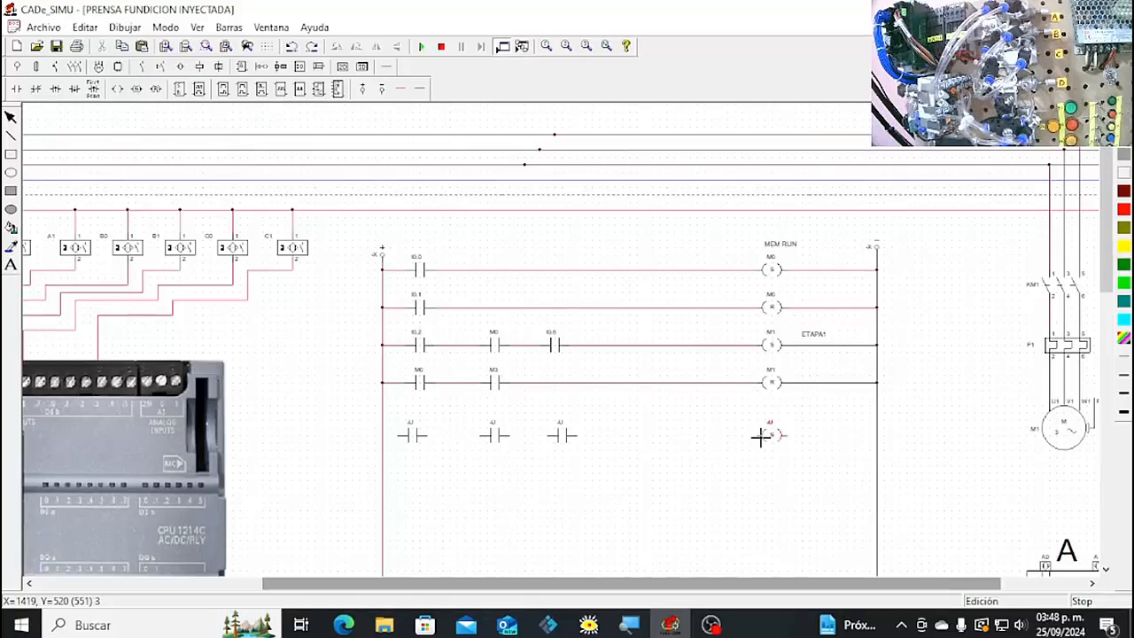
click(771, 436)
right_click(769, 473)
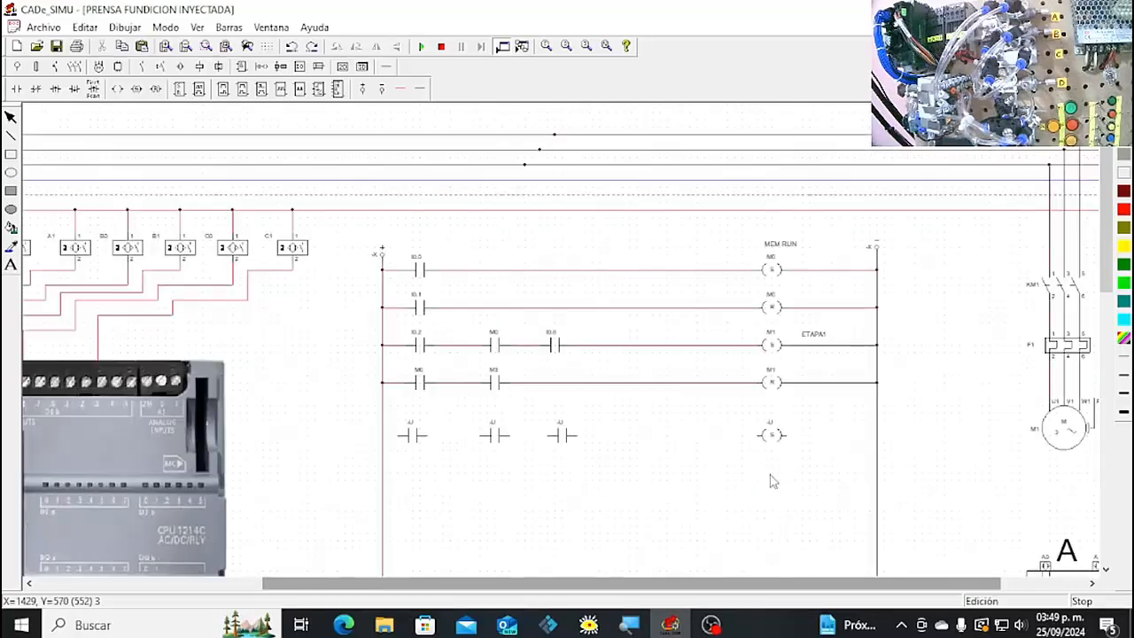
Wire the fifth rung from the positive rail through its three contacts and the Set coil to the negative rail.
click(401, 89)
drag(385, 436, 876, 449)
click(422, 92)
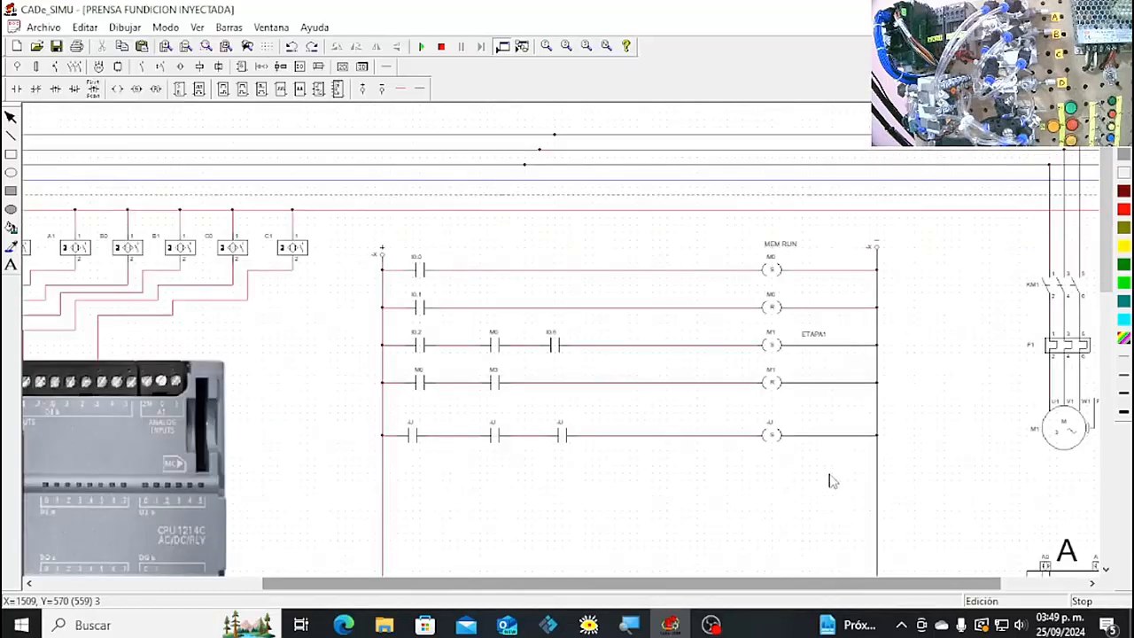
Name the fifth rung's Set coil M3.
double_click(771, 438)
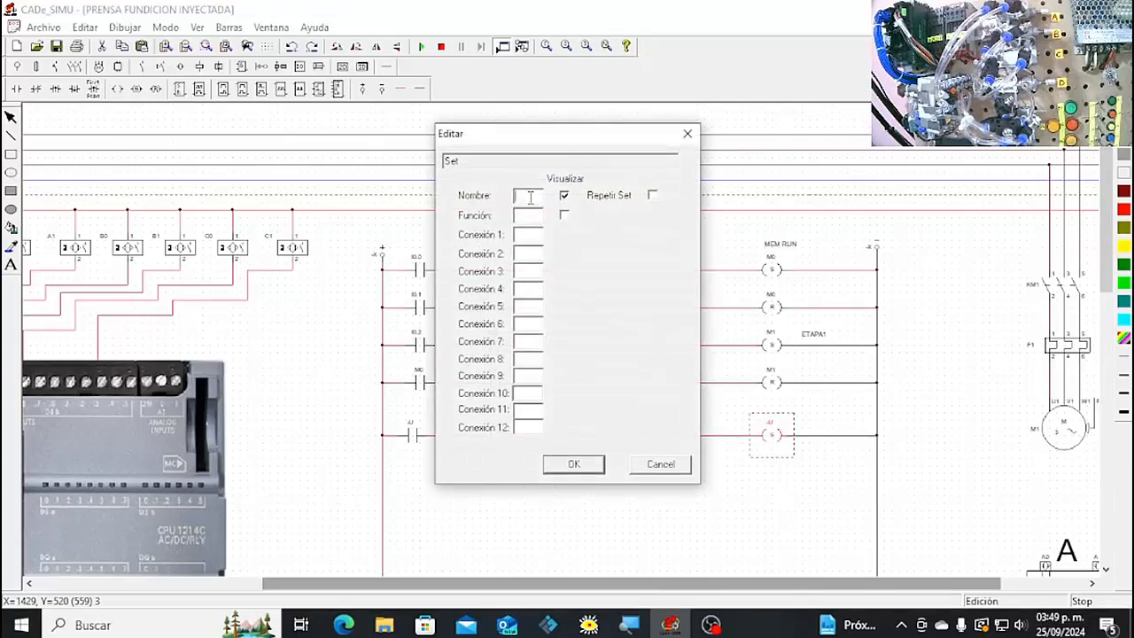
text(M3)
click(589, 465)
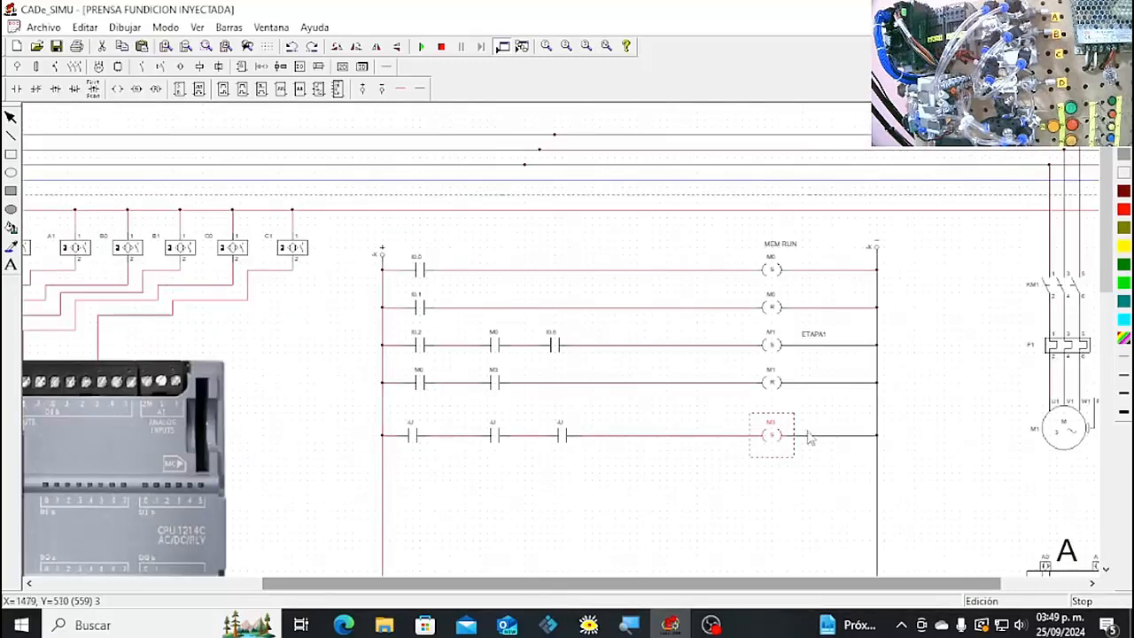
Add the text label "ETAPA 2" beside the M3 Set coil, just above its wire to the negative rail.
click(124, 28)
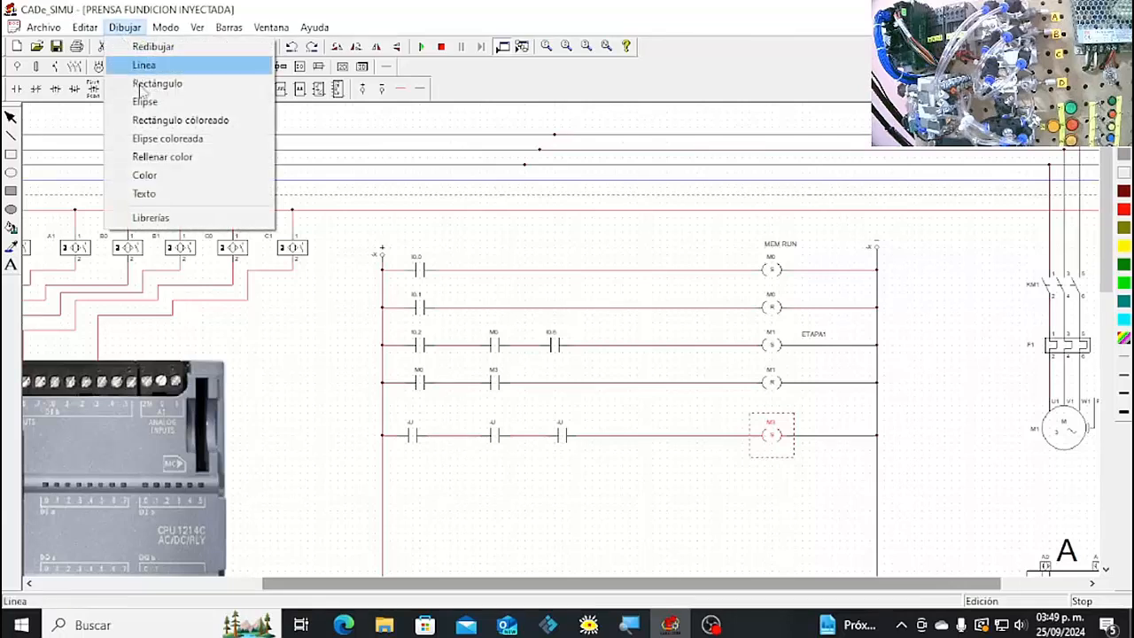
click(167, 193)
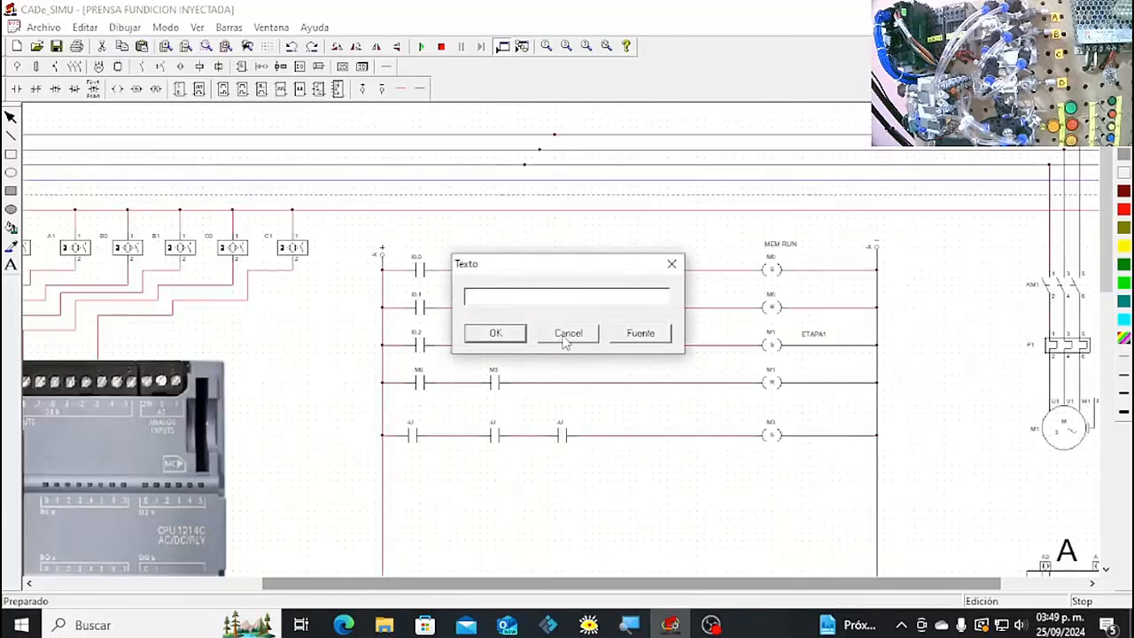
text(ETAPA 2)
click(495, 333)
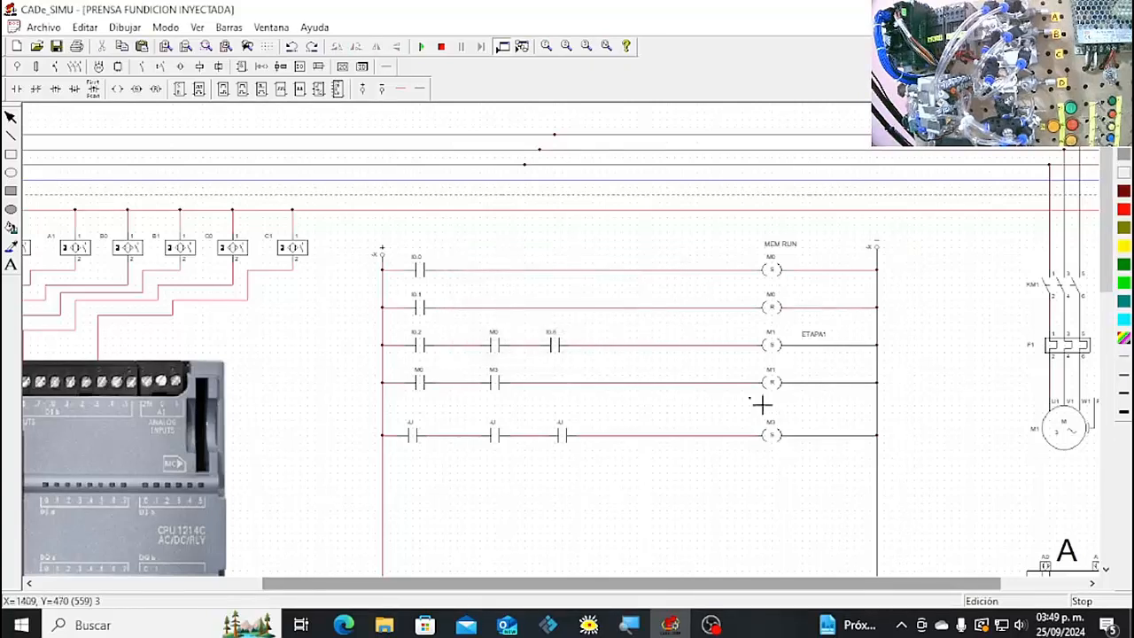
click(811, 432)
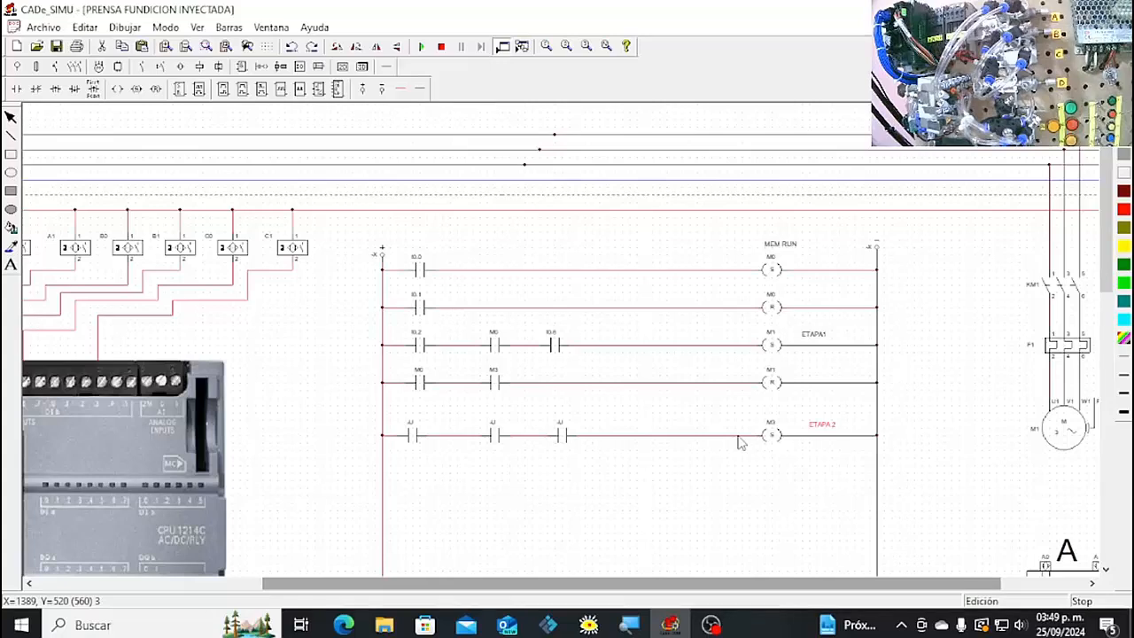
Replace the fifth rung's third contact with a normally closed contact.
click(560, 439)
key(Delete)
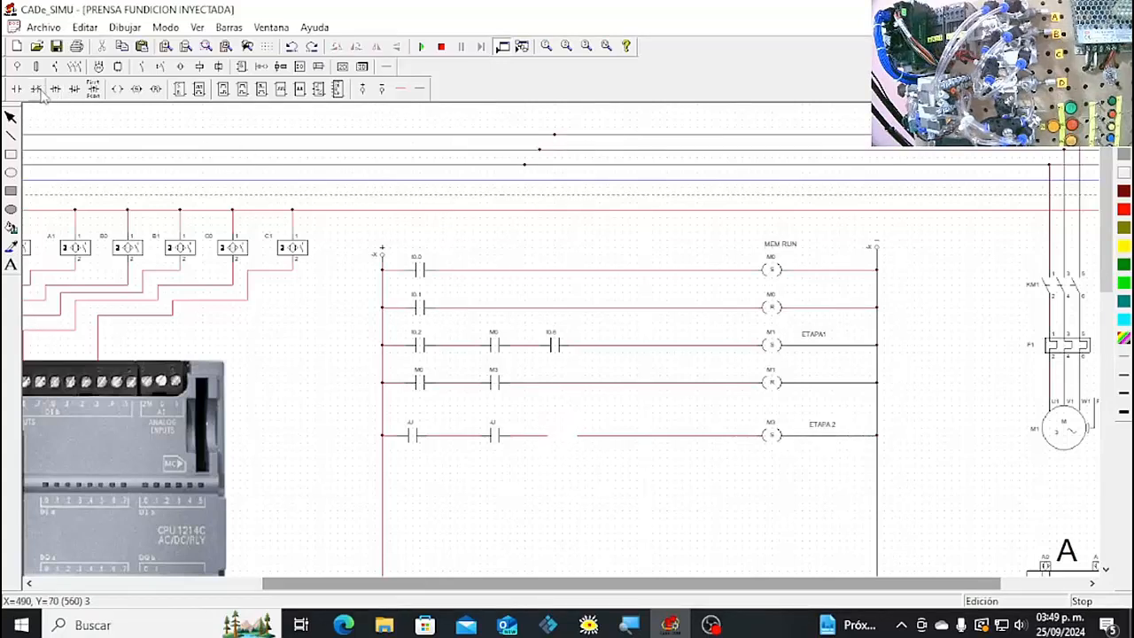
click(37, 90)
click(551, 436)
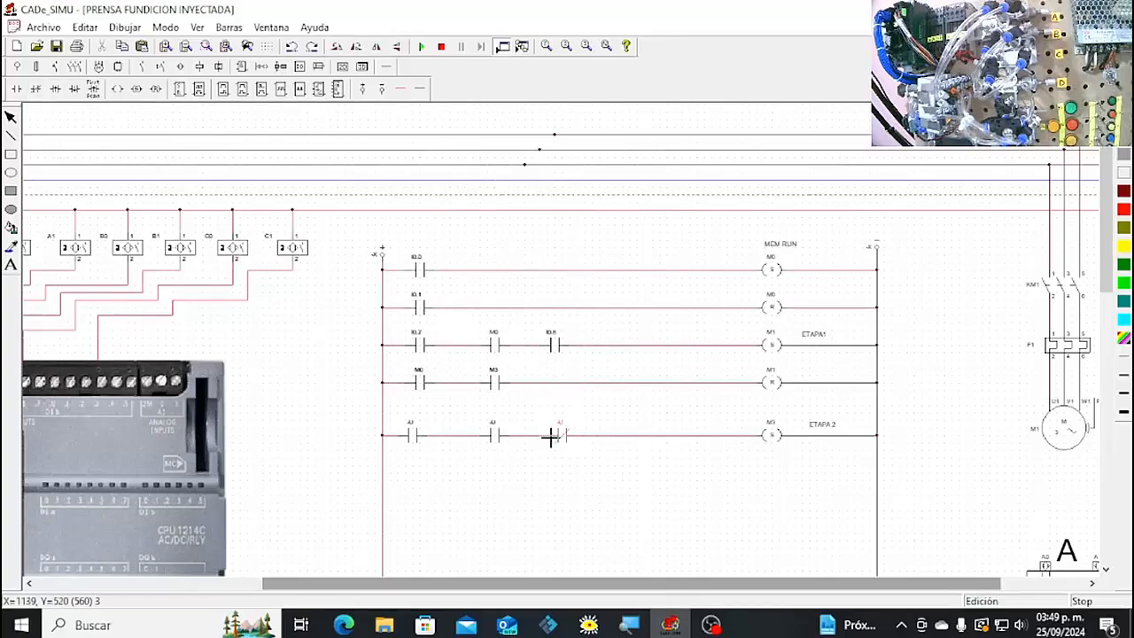
Name the fifth rung's contacts M5, M0 and M1, in order from the positive rail.
double_click(416, 441)
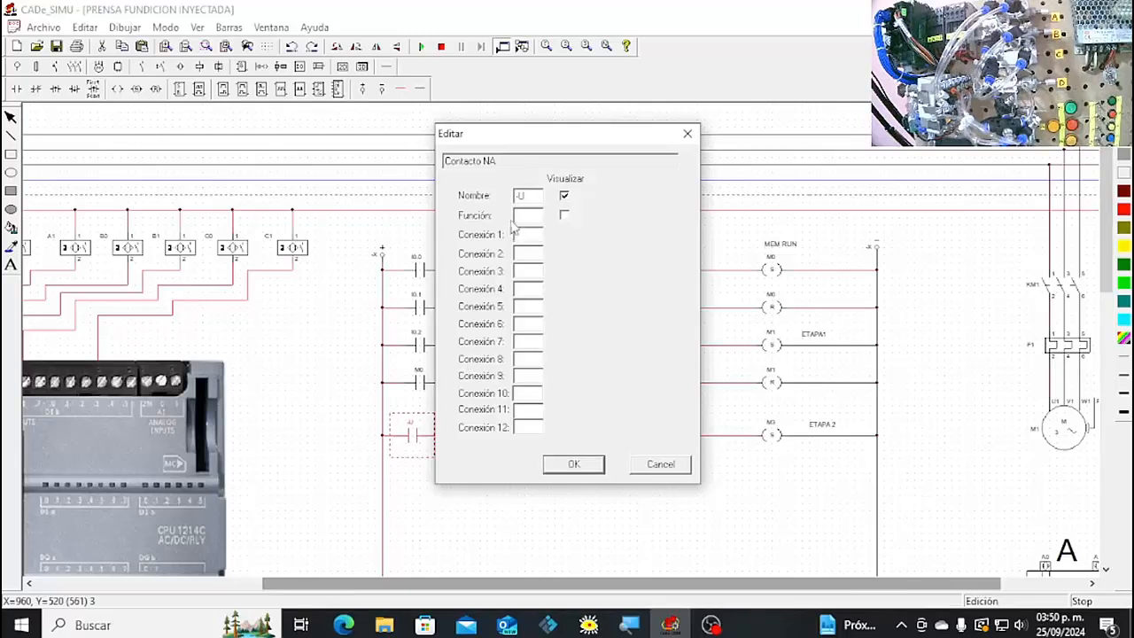
key(BackSpace)
click(574, 464)
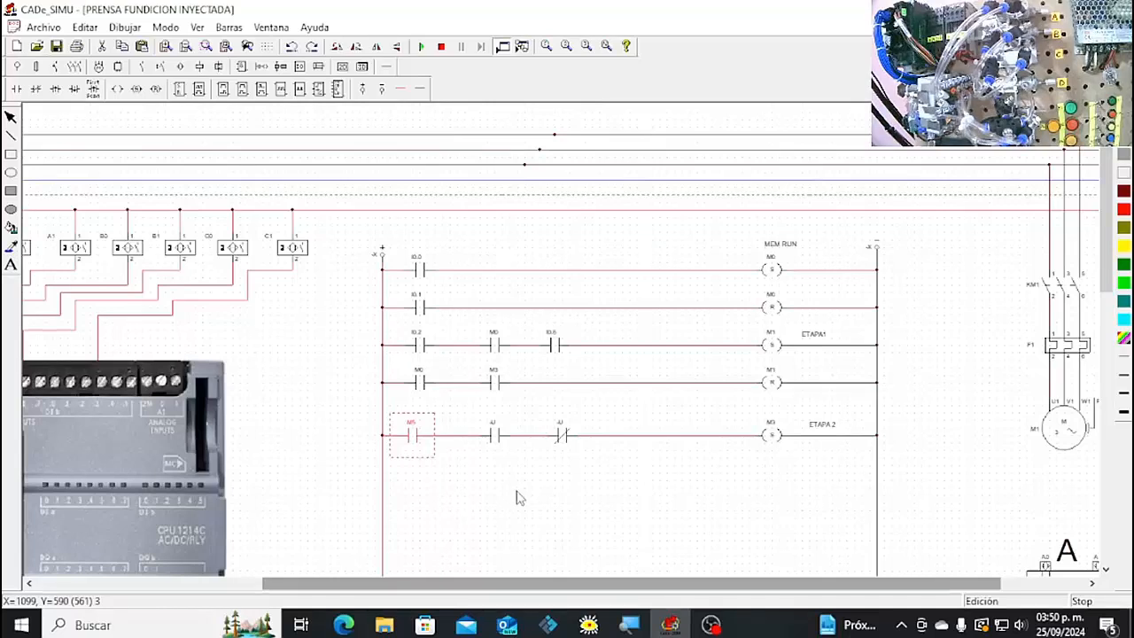
drag(412, 434, 494, 439)
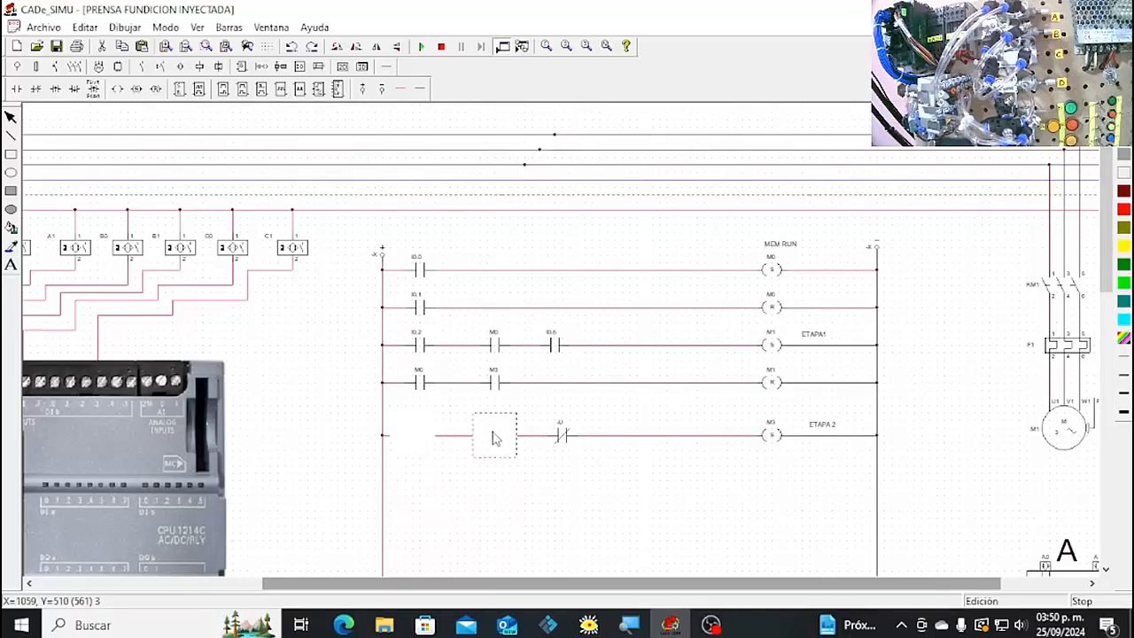
double_click(494, 439)
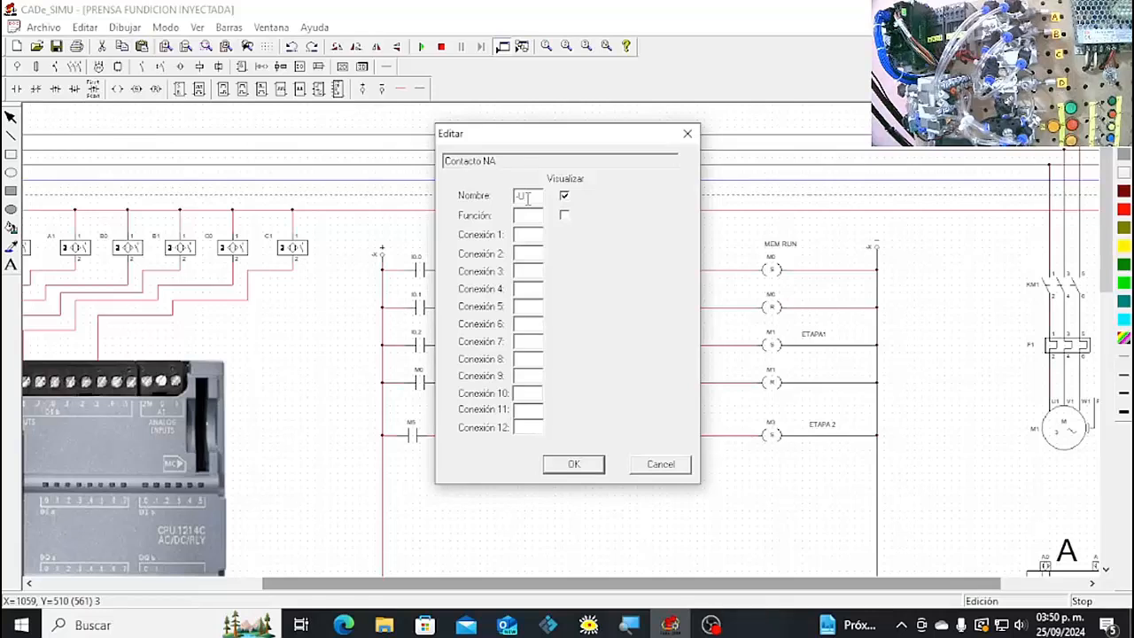
text(M6)
click(572, 463)
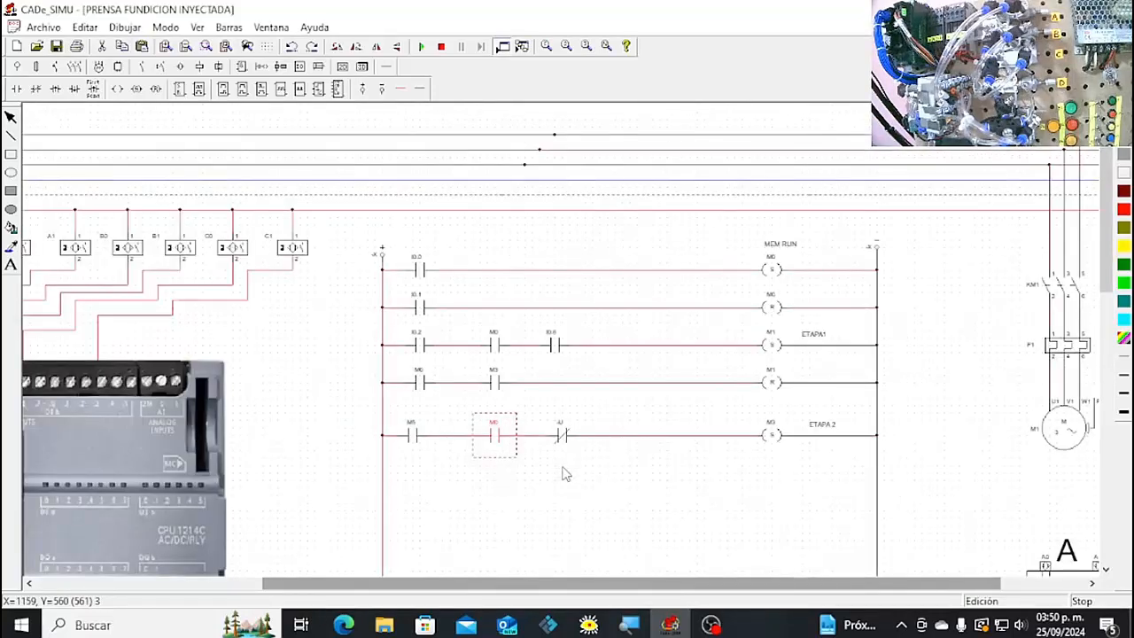
click(566, 435)
double_click(566, 435)
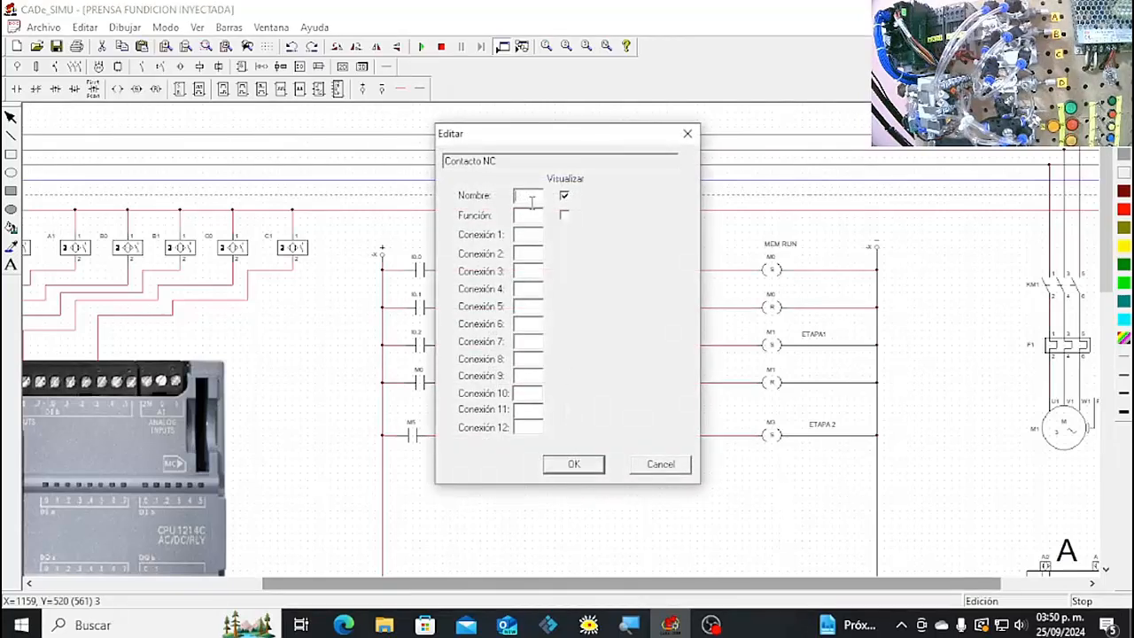
text(M1)
click(574, 463)
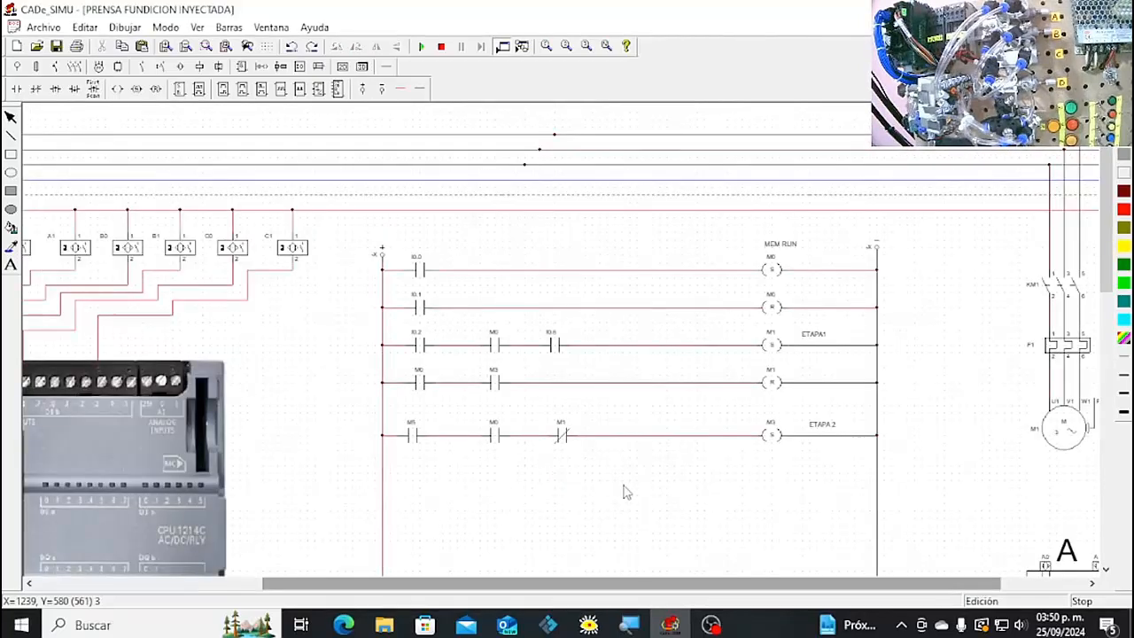
Place a Reset coil and two normally open contacts as a sixth rung, aligned below the M3, M0 and M1 elements.
click(138, 88)
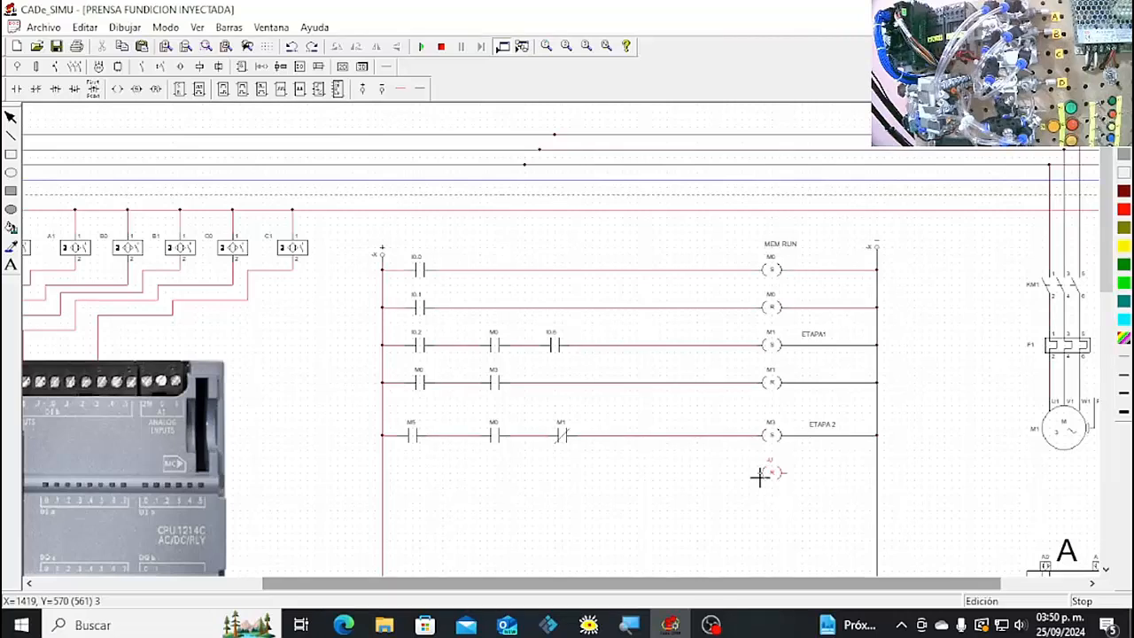
click(759, 479)
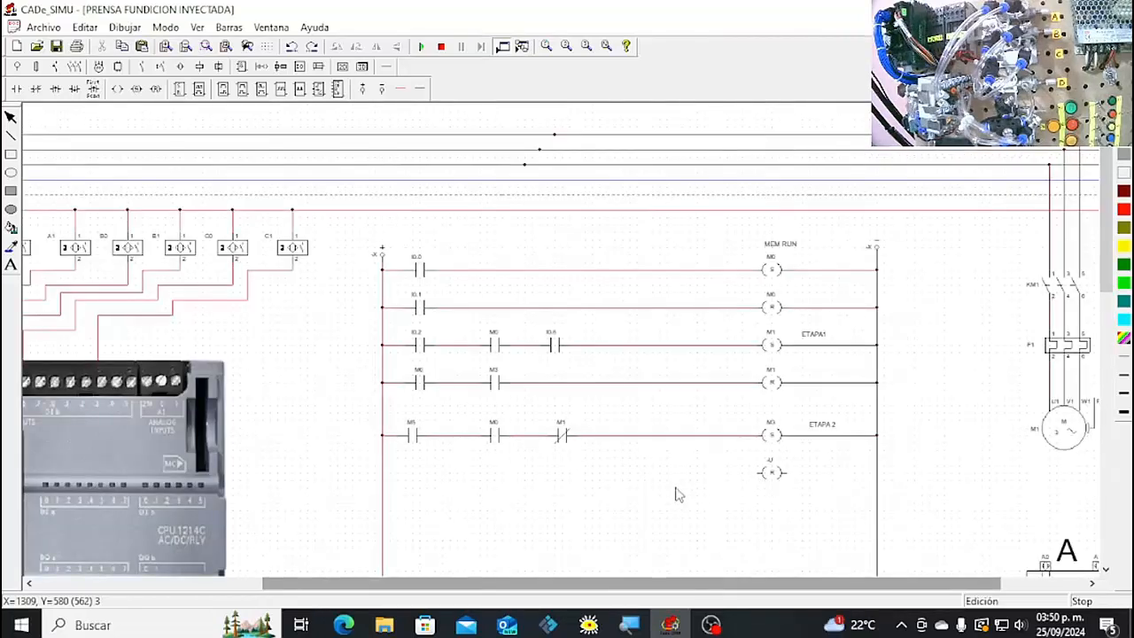
click(17, 88)
click(486, 474)
click(554, 477)
Wire the sixth rung from the positive rail through both contacts and the Reset coil to the negative rail.
click(381, 88)
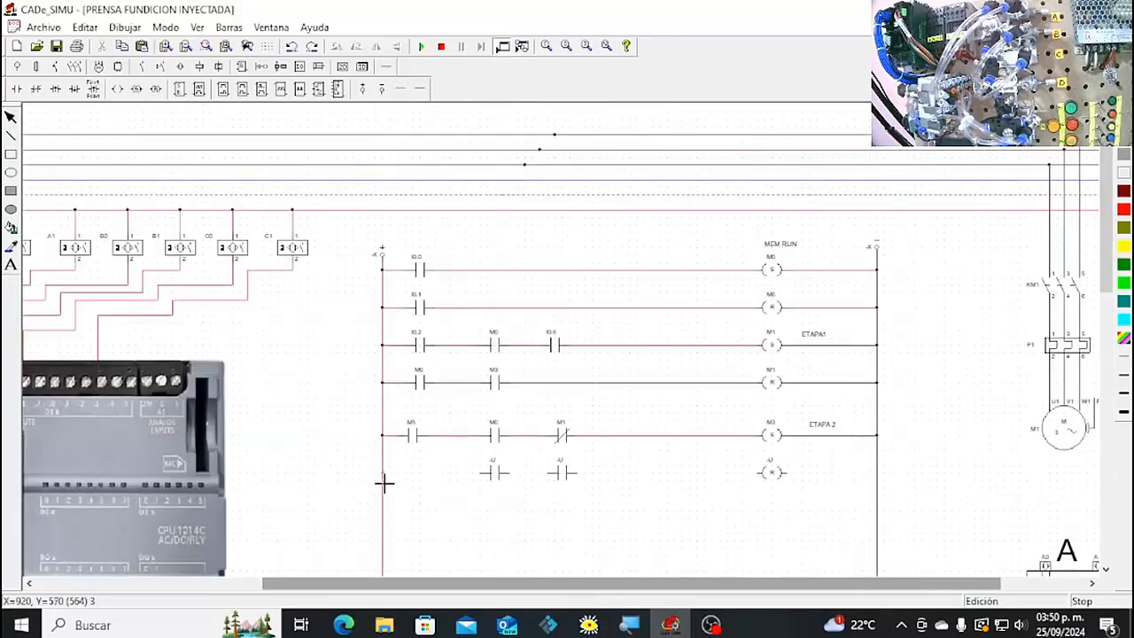
mouse_move(387, 477)
mouse_down()
mouse_move(477, 489)
mouse_move(577, 477)
mouse_move(716, 495)
mouse_up()
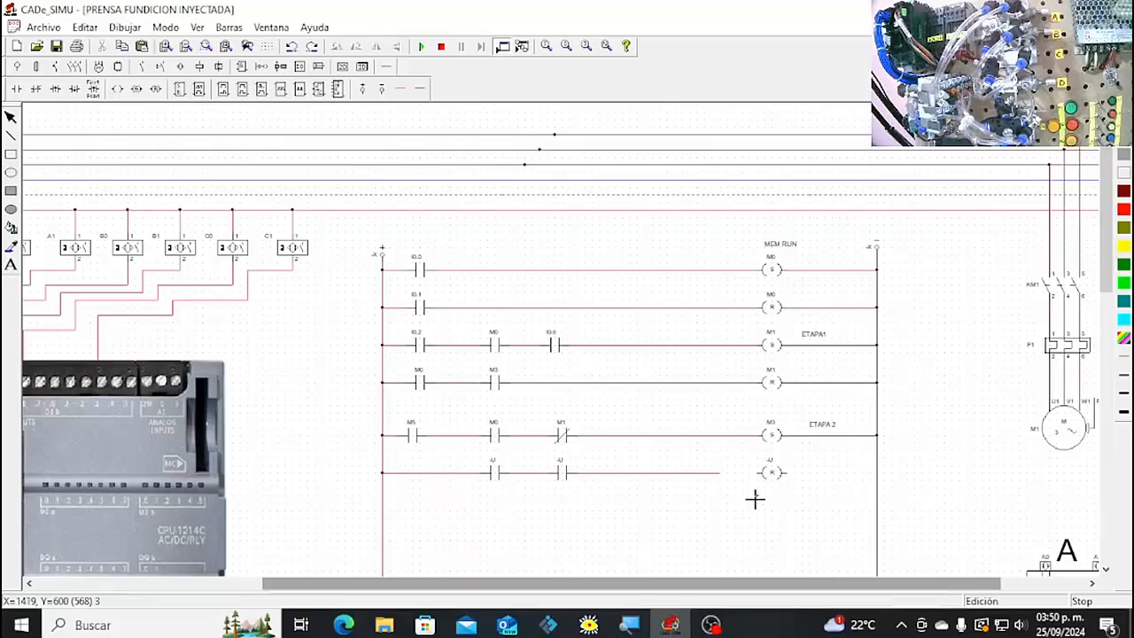
click(400, 89)
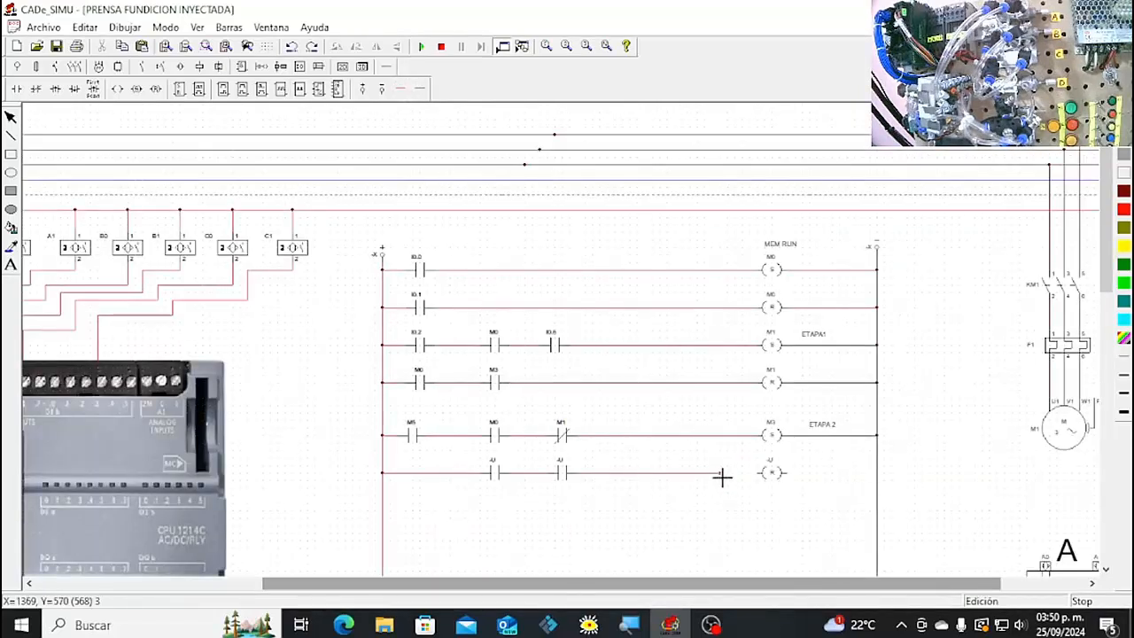
drag(740, 479, 759, 481)
click(421, 90)
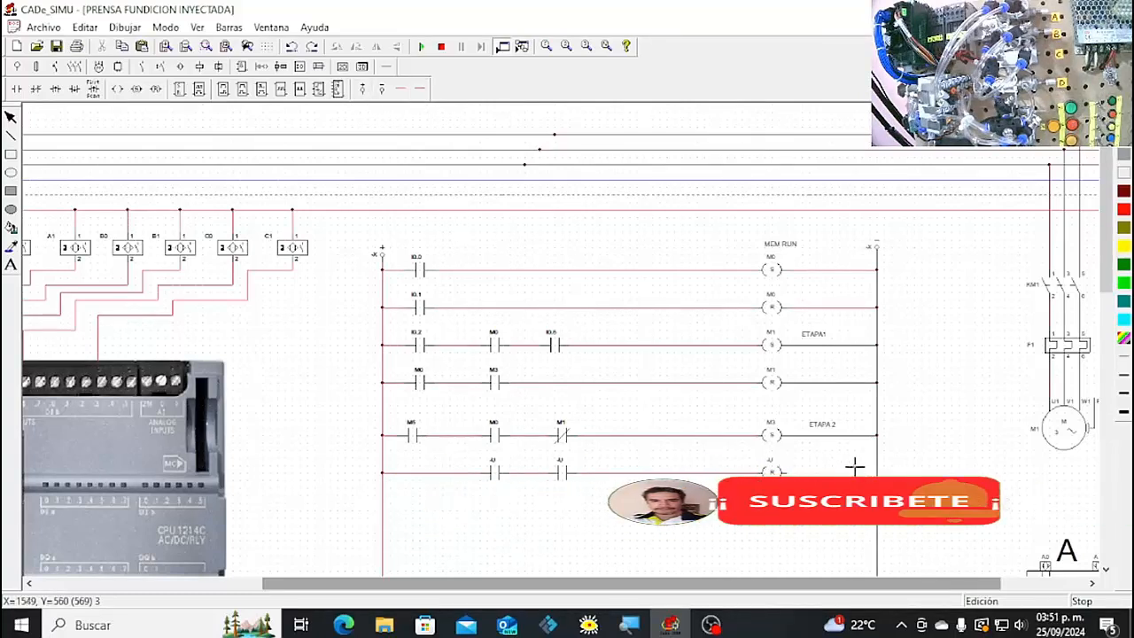
drag(788, 474, 874, 482)
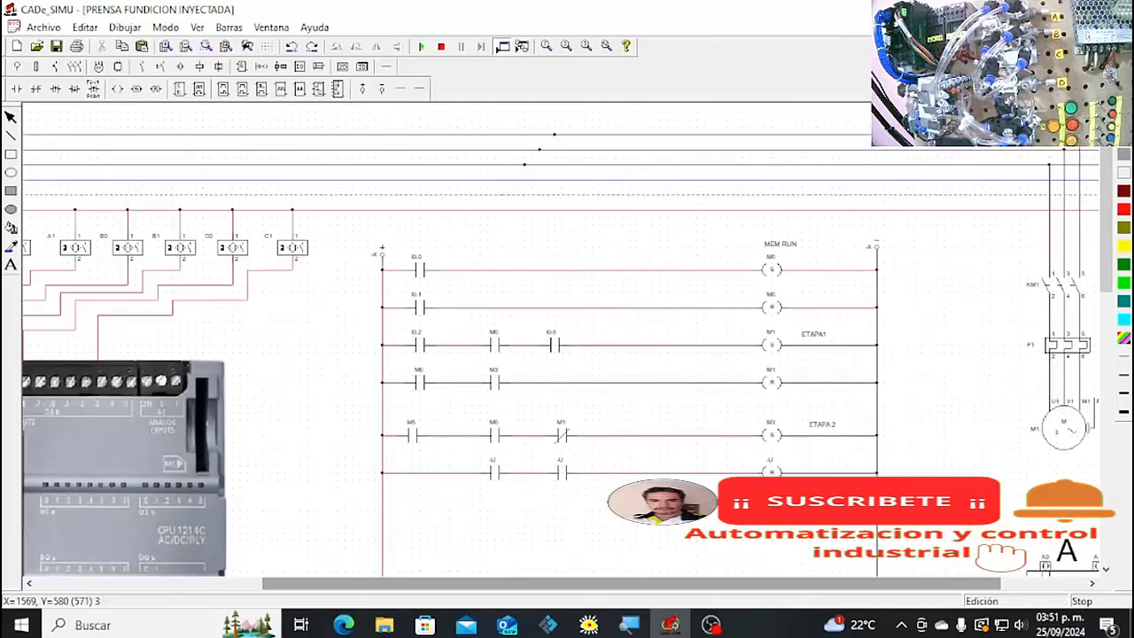
Name the sixth rung's Reset coil M3.
double_click(772, 471)
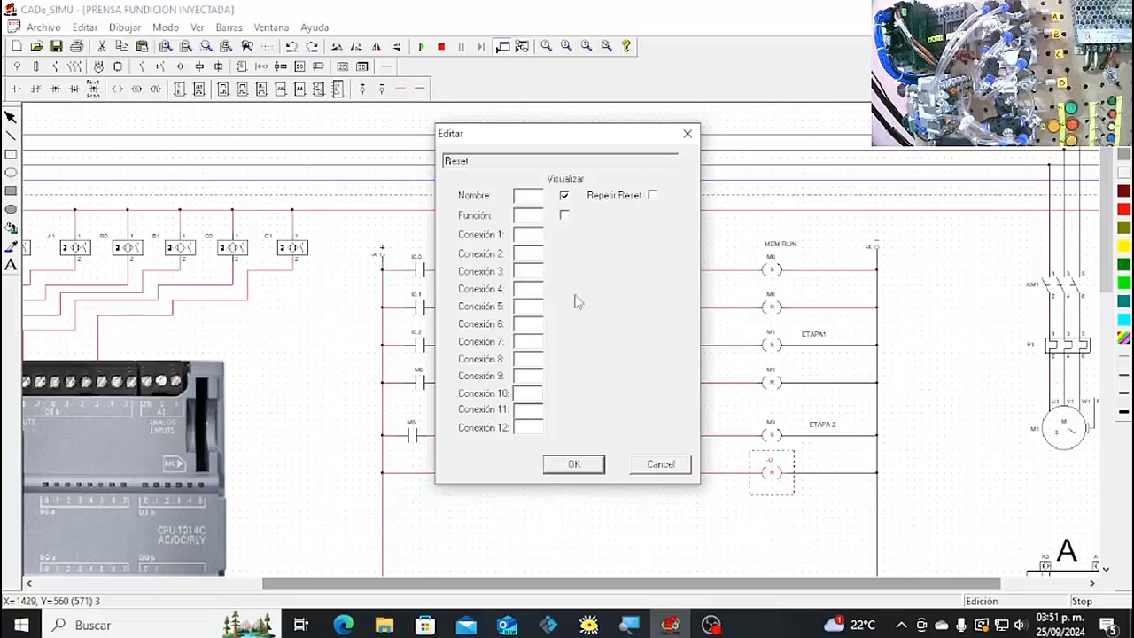
text(M6)
click(575, 463)
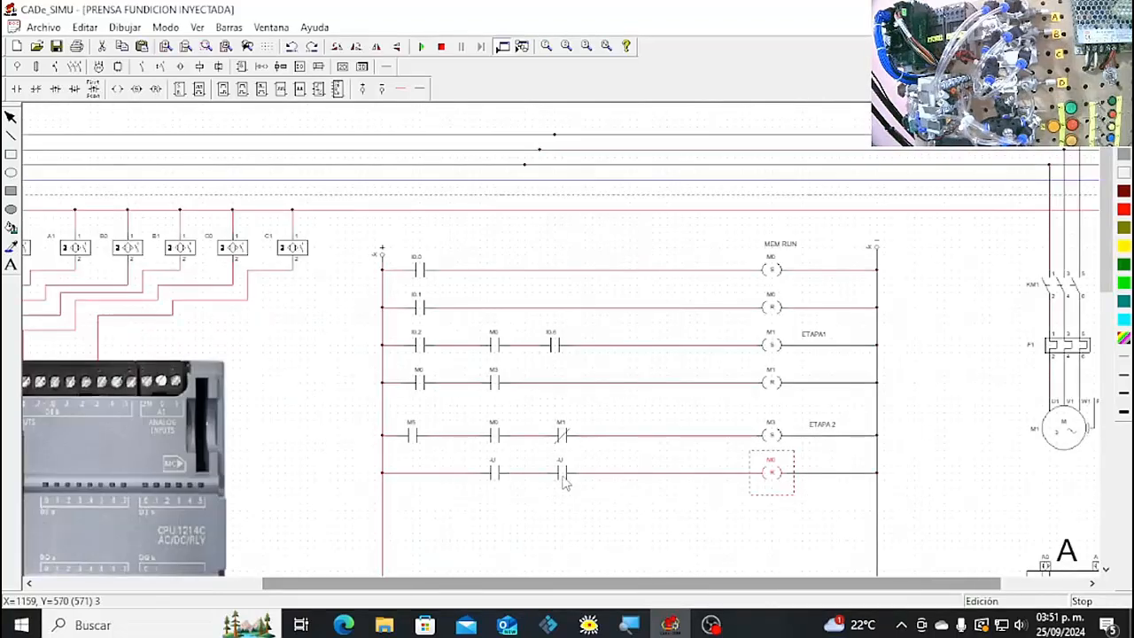
double_click(773, 479)
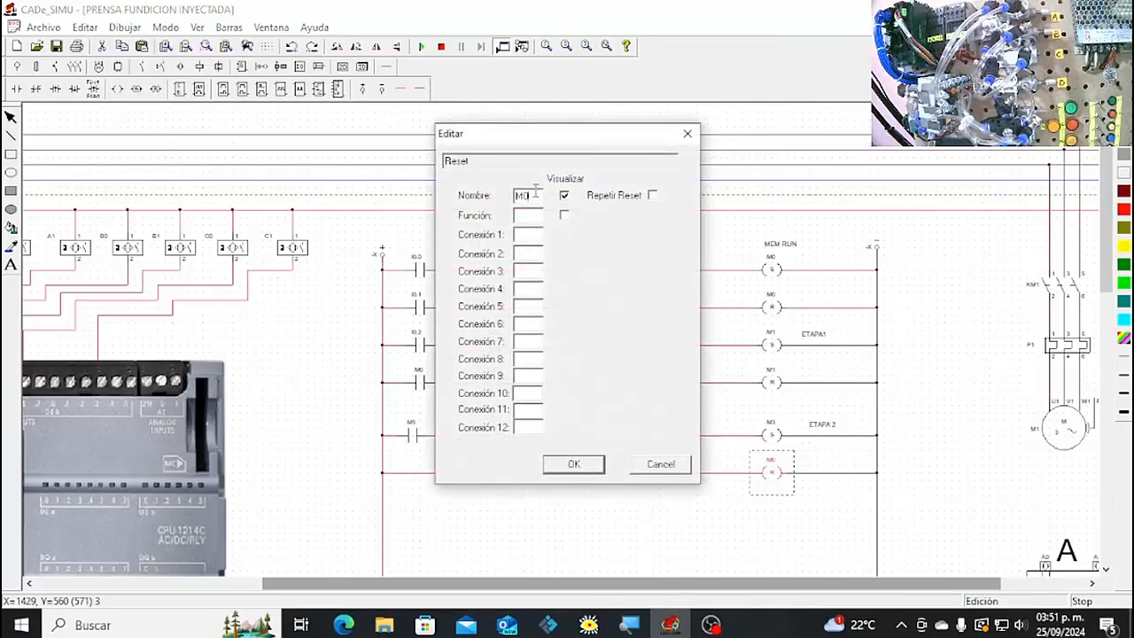
text(3)
click(577, 462)
Name the sixth rung's contacts M0 and M1, in order from the positive rail.
double_click(494, 474)
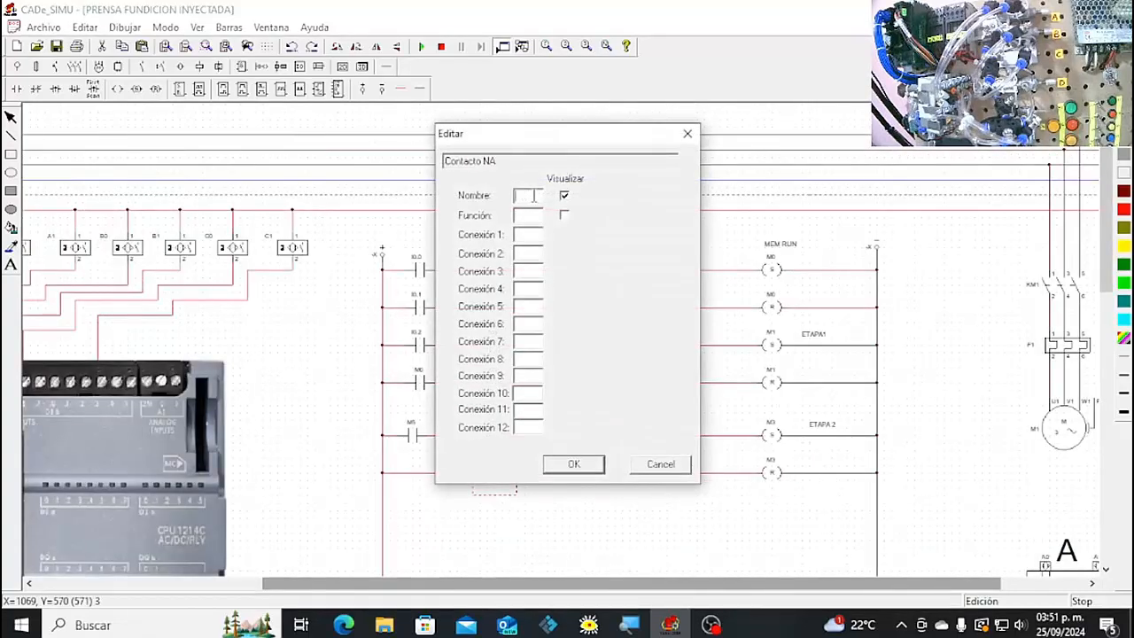
click(573, 464)
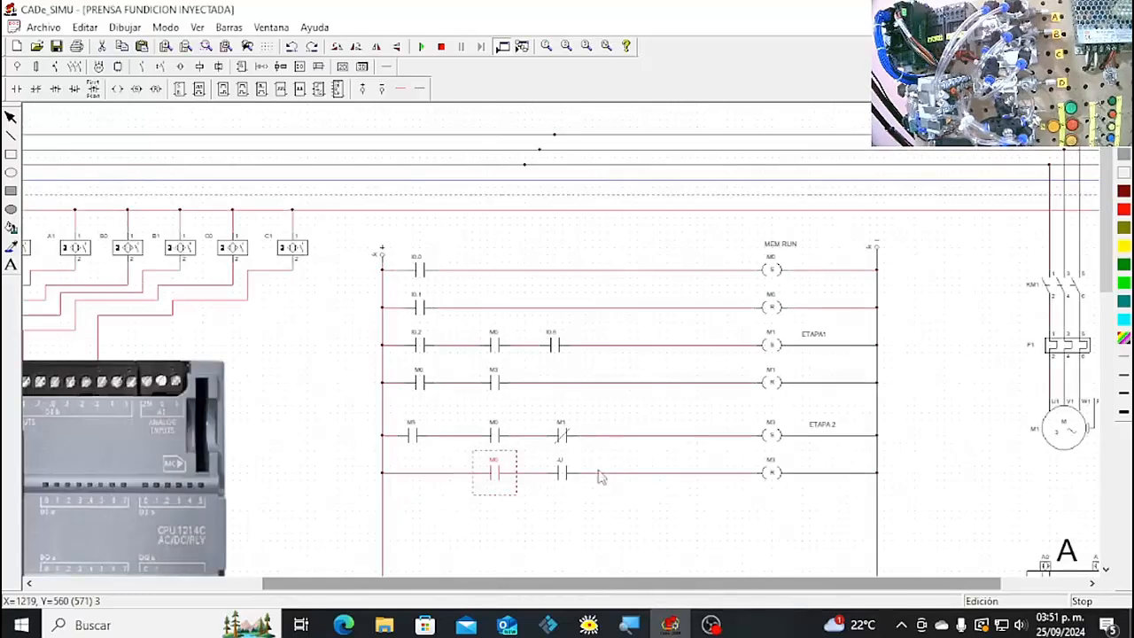
click(571, 472)
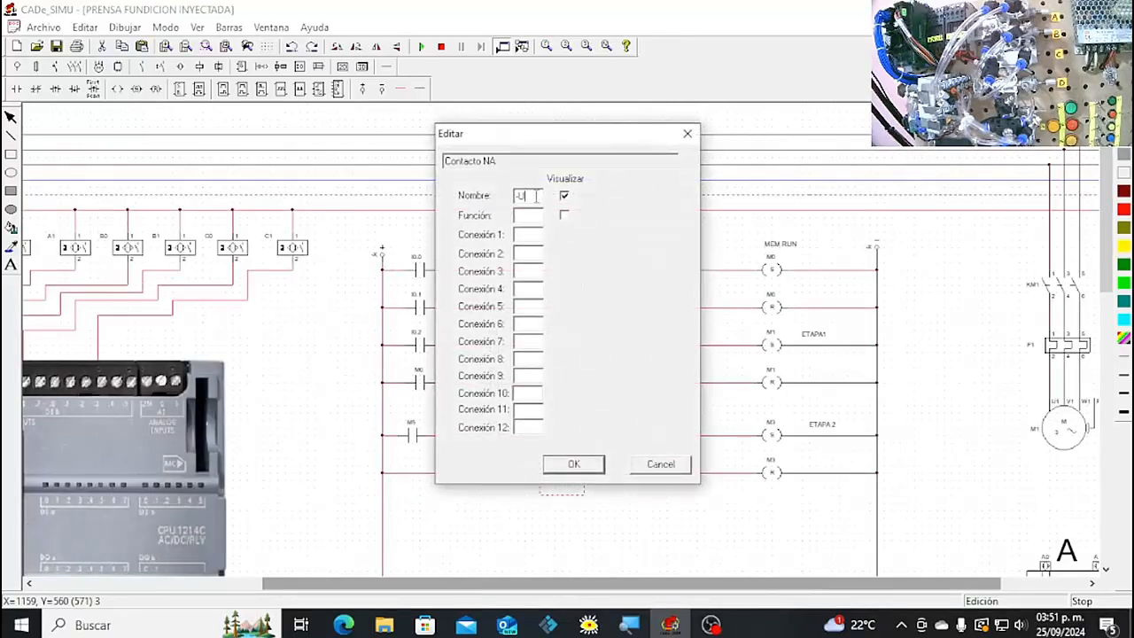
text(M1)
click(573, 463)
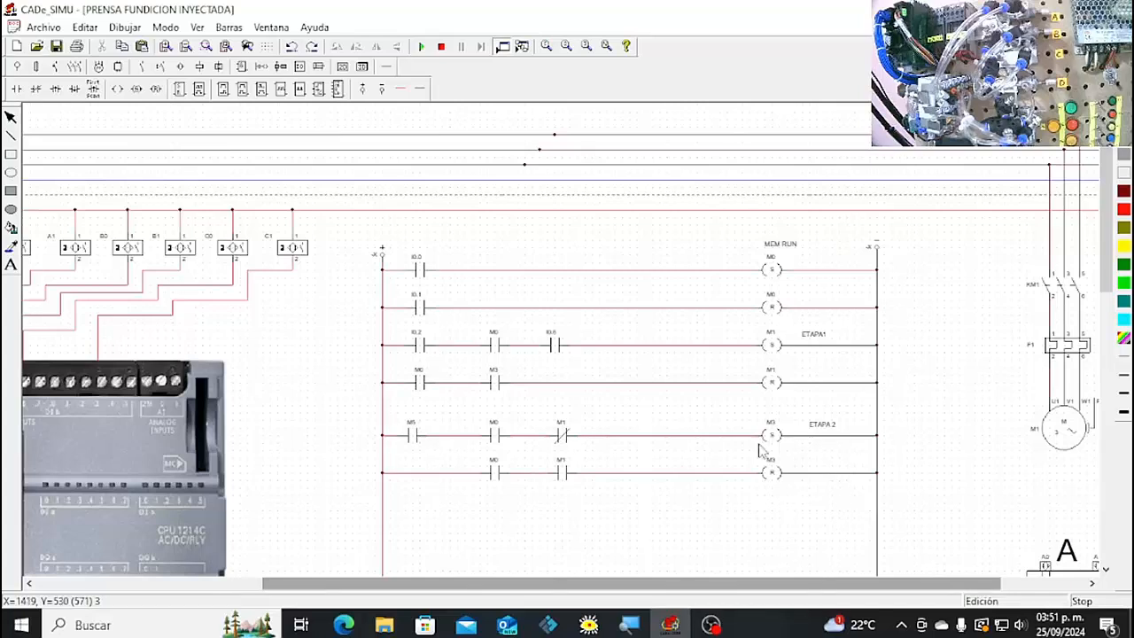
Place two normally open contacts and an output coil as a seventh rung, aligned below the sixth rung's elements.
click(17, 90)
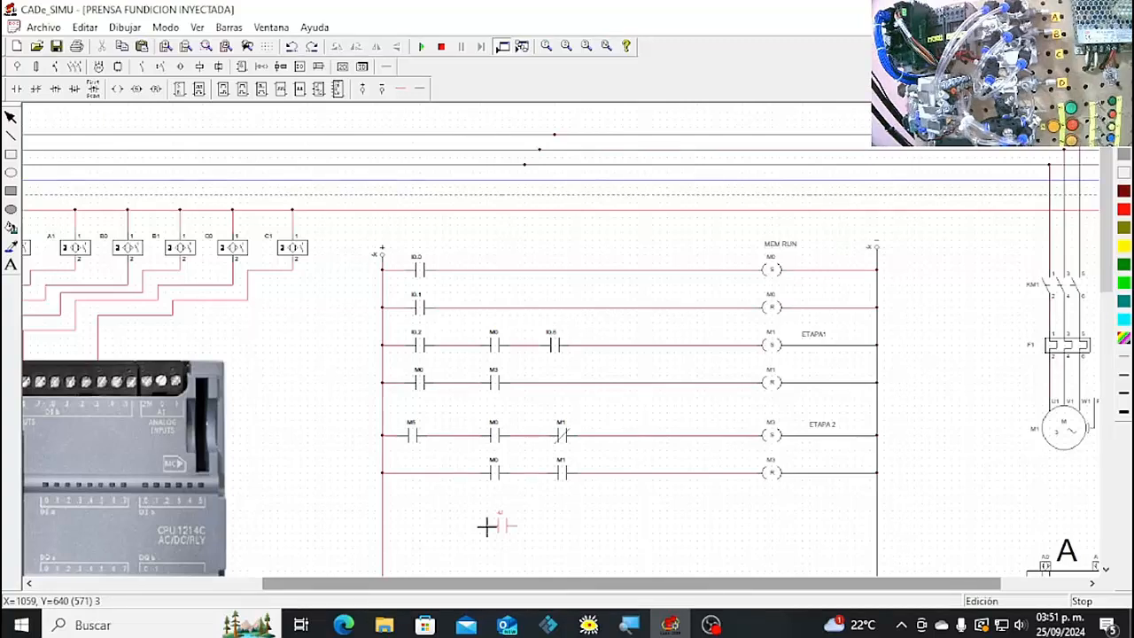
click(555, 527)
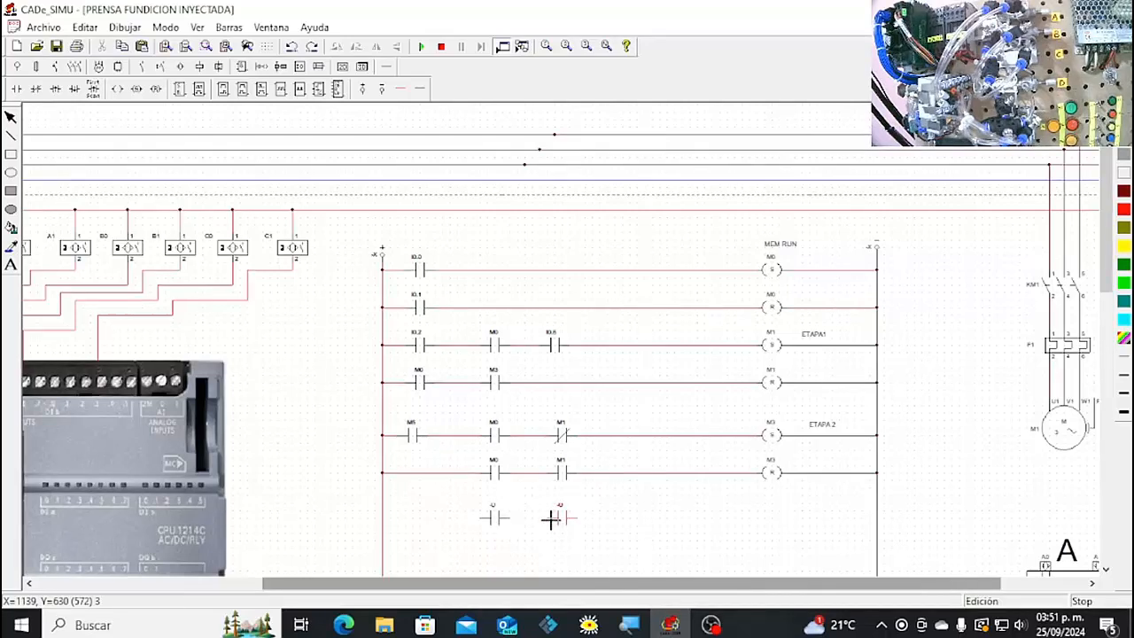
click(551, 521)
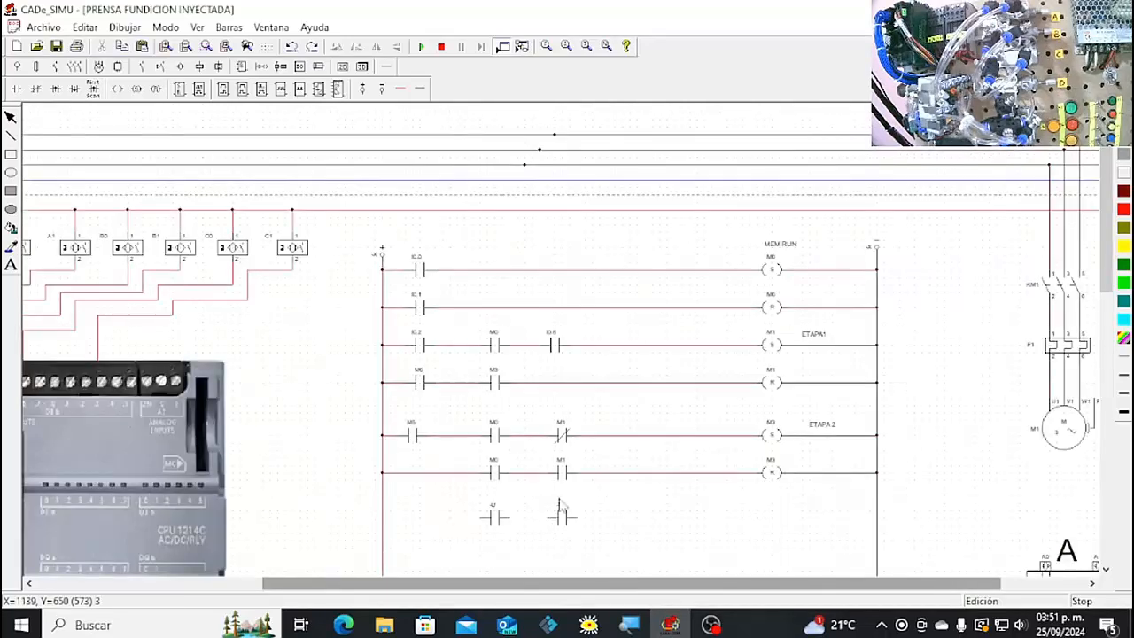
click(121, 90)
click(757, 519)
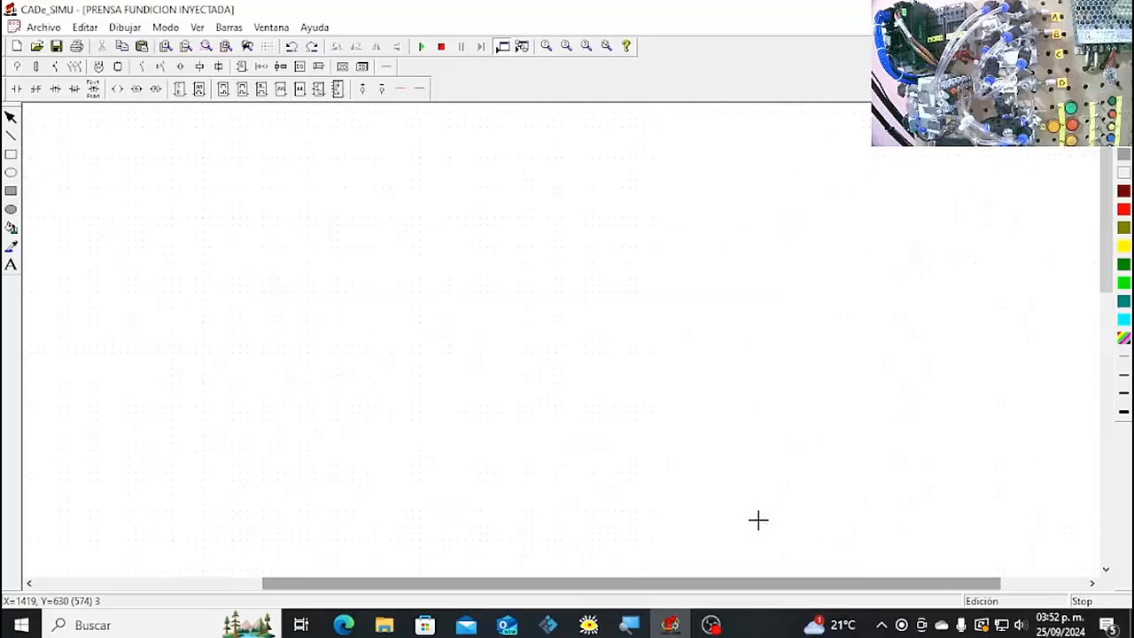
Name the seventh rung's output coil Q0.2.
double_click(769, 519)
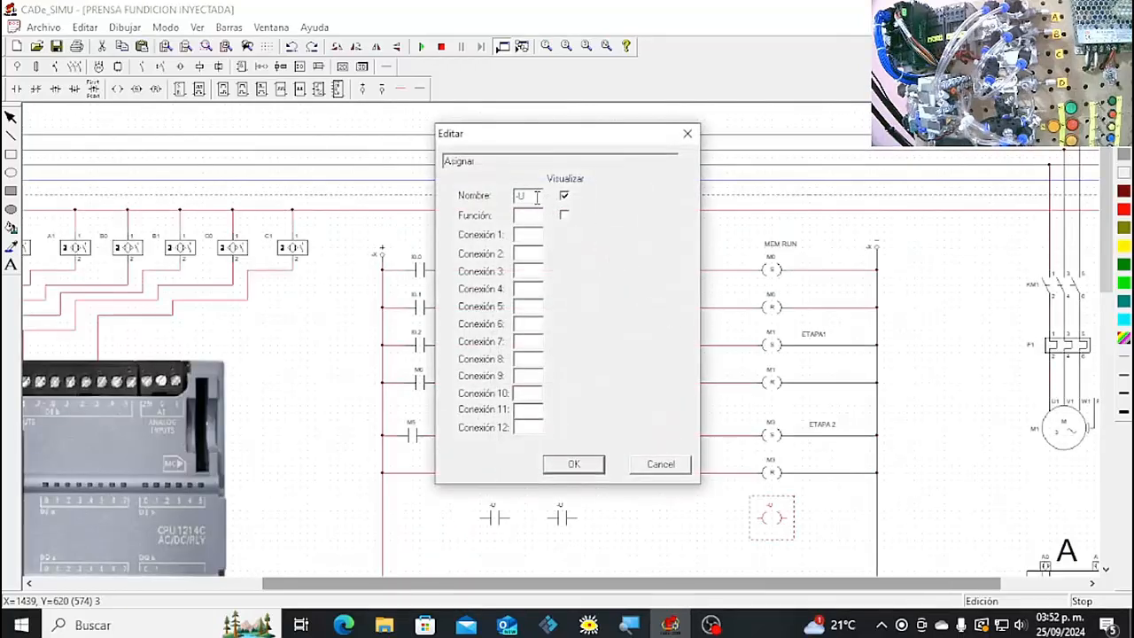
key(BackSpace)
key(BackSpace)
click(577, 464)
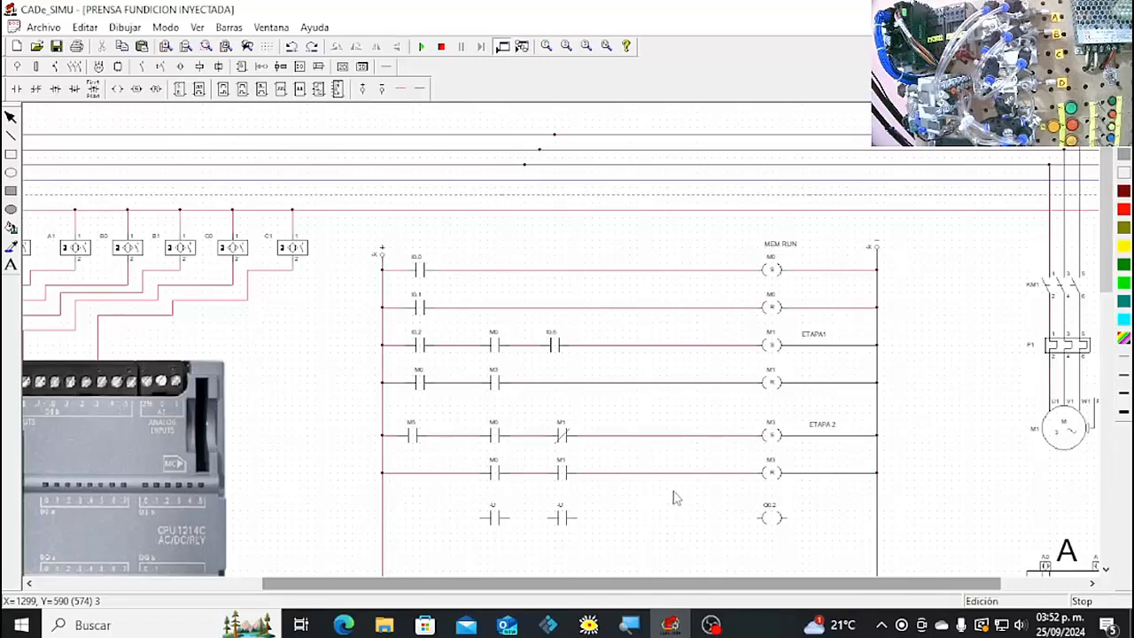
Wire the seventh rung from the positive rail through both contacts and the Q0.2 coil to the negative rail.
click(401, 88)
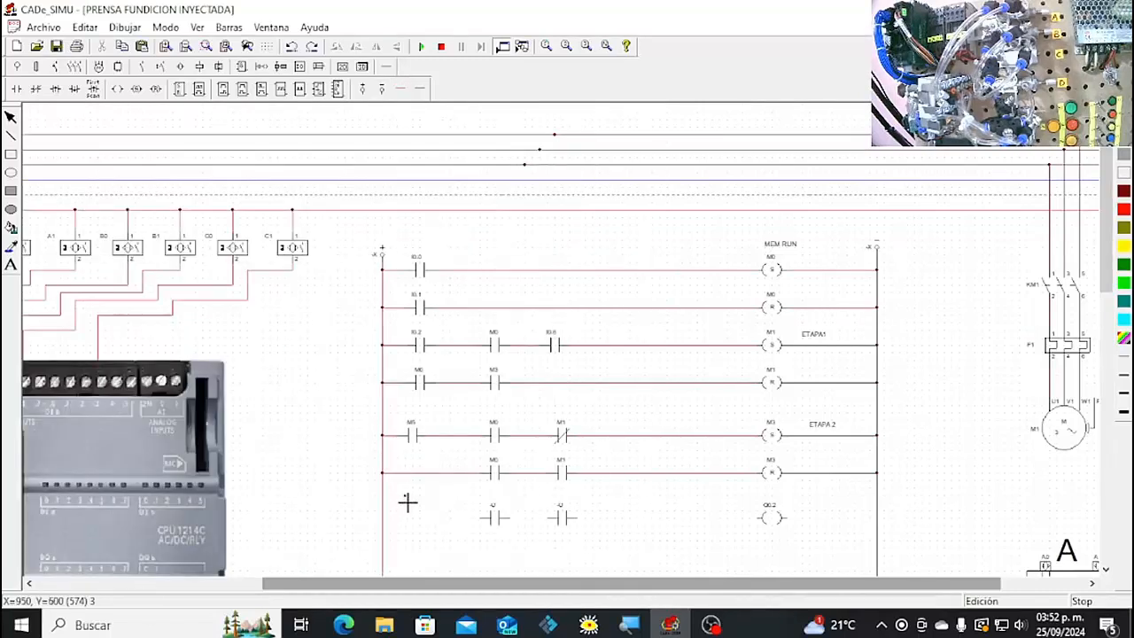
drag(386, 521, 754, 533)
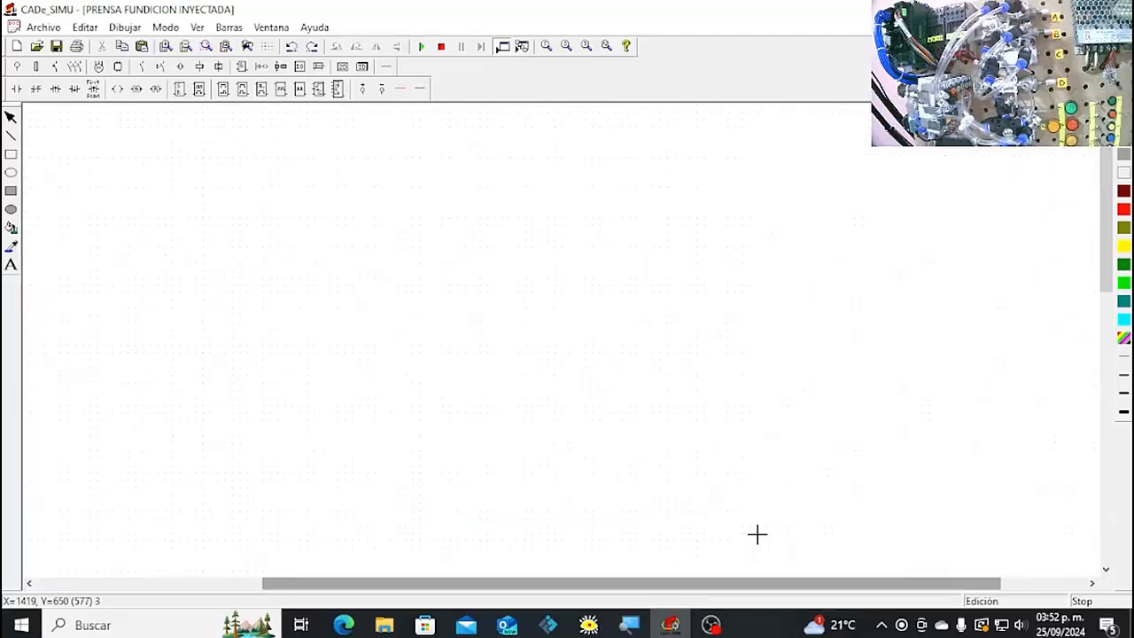
click(421, 89)
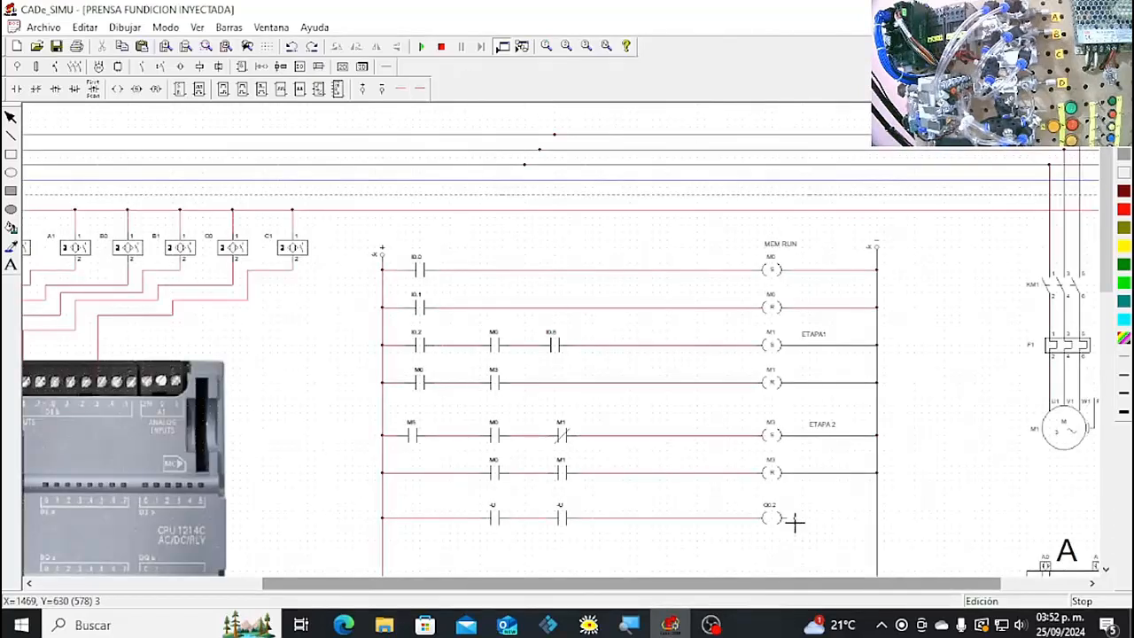
drag(788, 523, 877, 529)
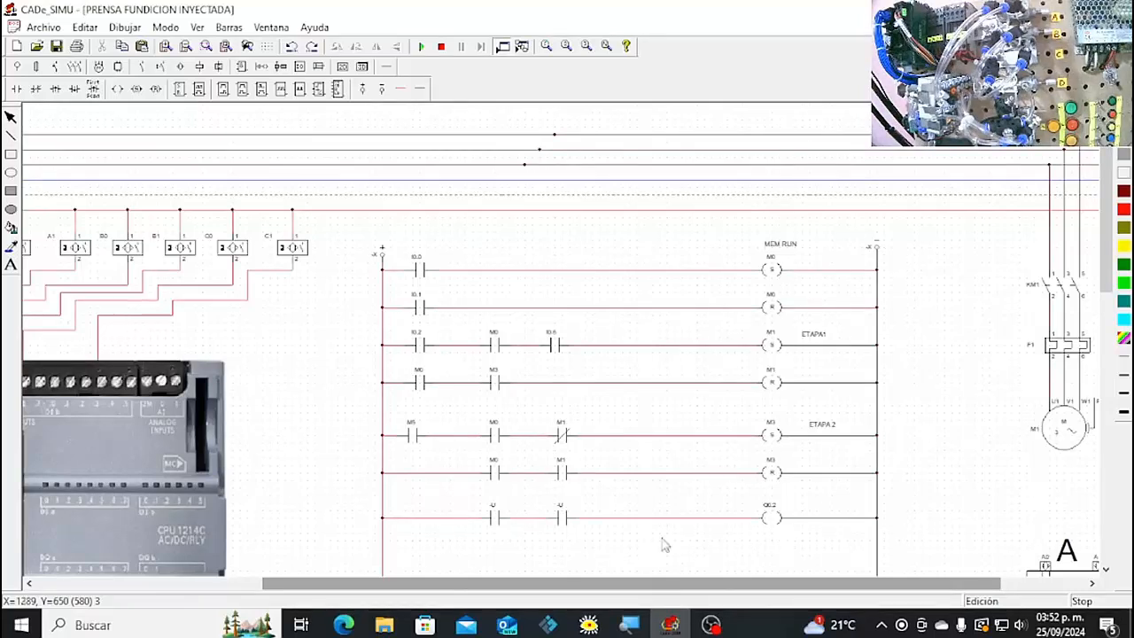
Name the seventh rung's contacts M1 and M0, in order from the positive rail.
click(494, 525)
double_click(495, 524)
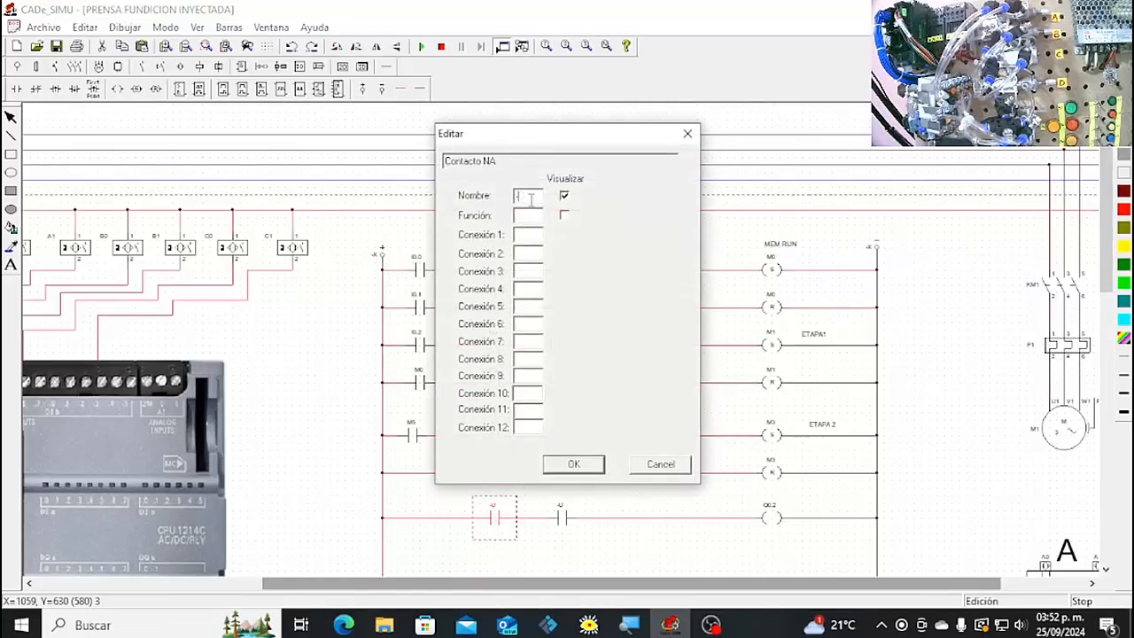
text(M1)
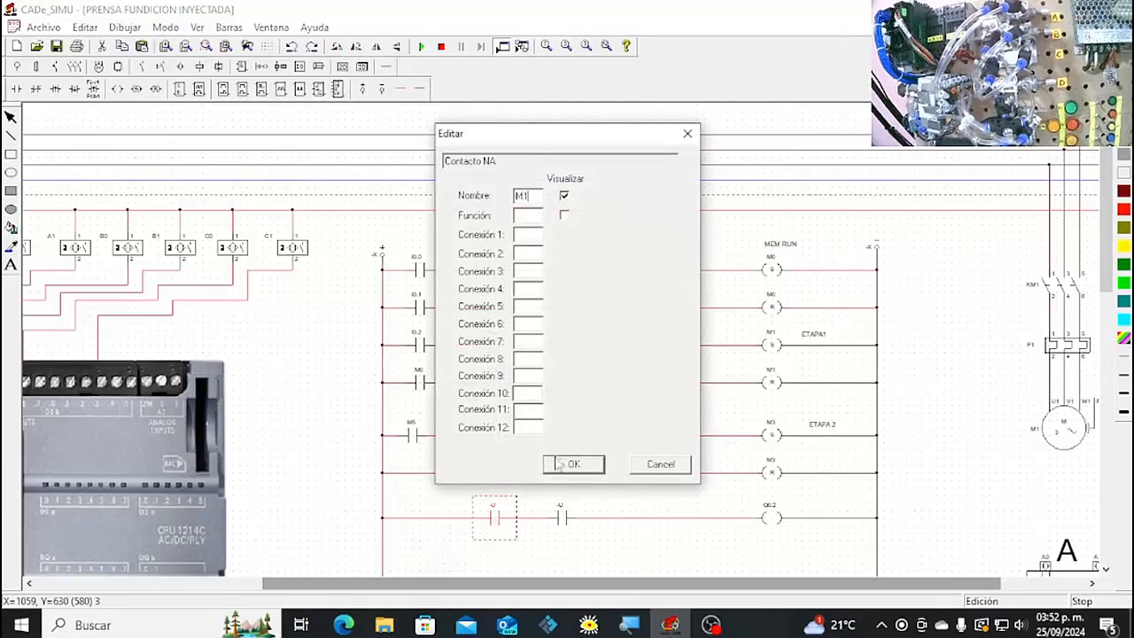
click(574, 463)
click(567, 521)
double_click(568, 521)
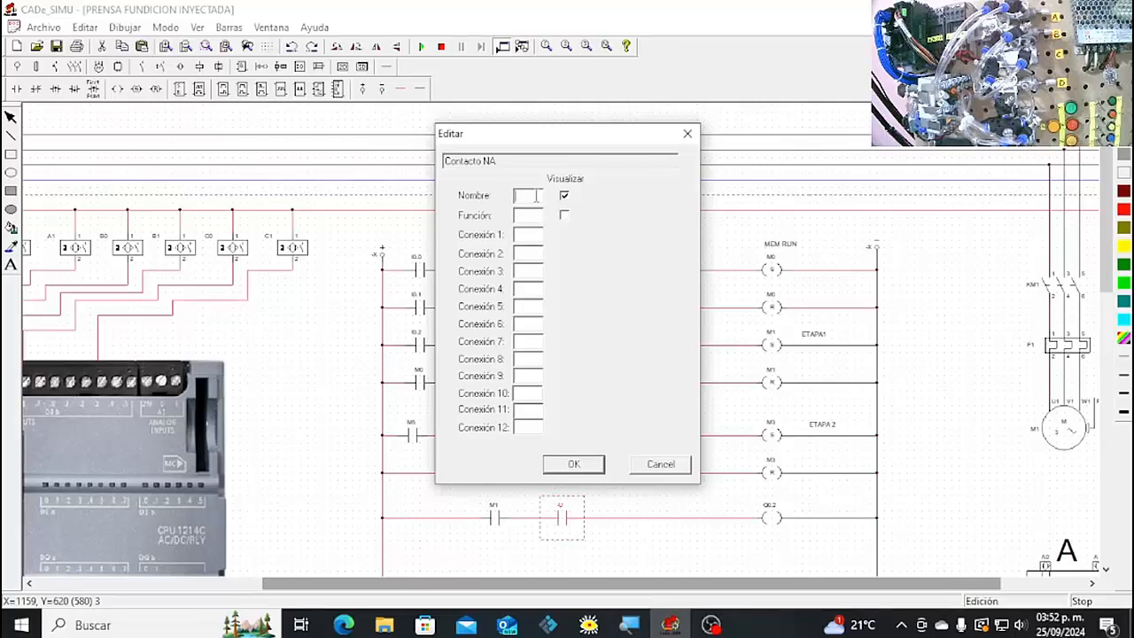
click(574, 464)
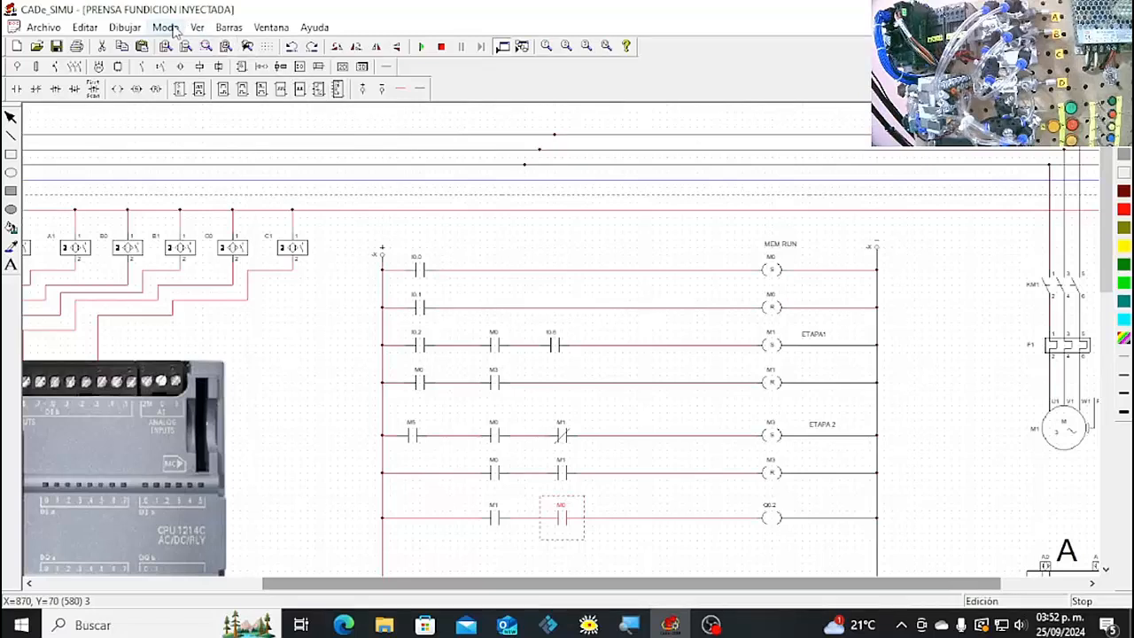
Add the text label MOTOR beside the Q0.2 coil, just above its wire to the negative rail.
click(124, 27)
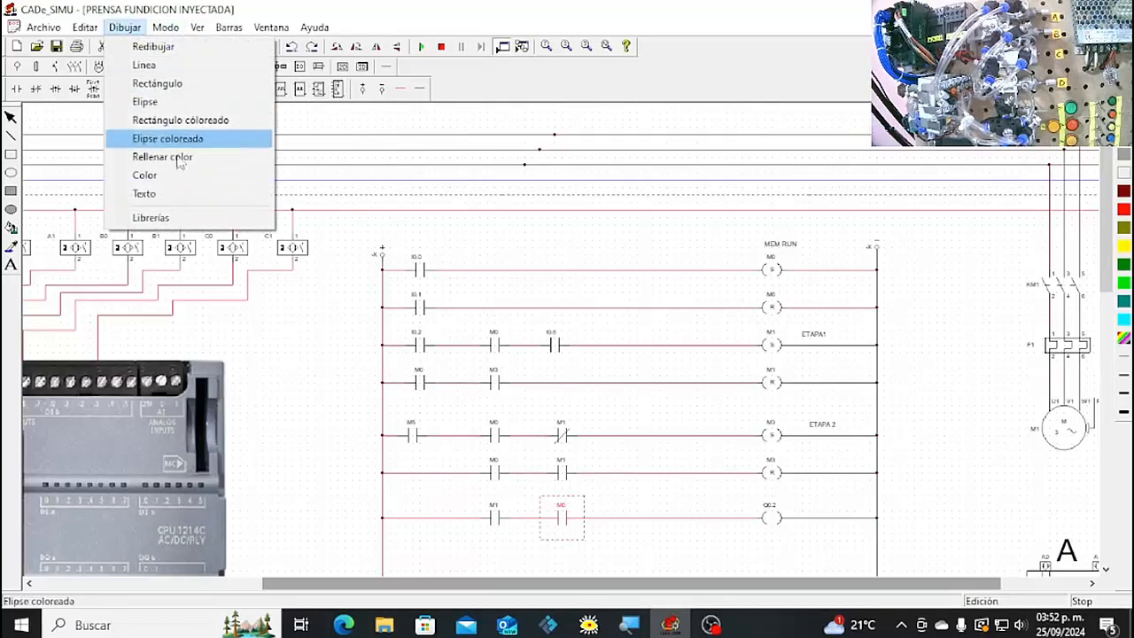
click(203, 203)
text(M01)
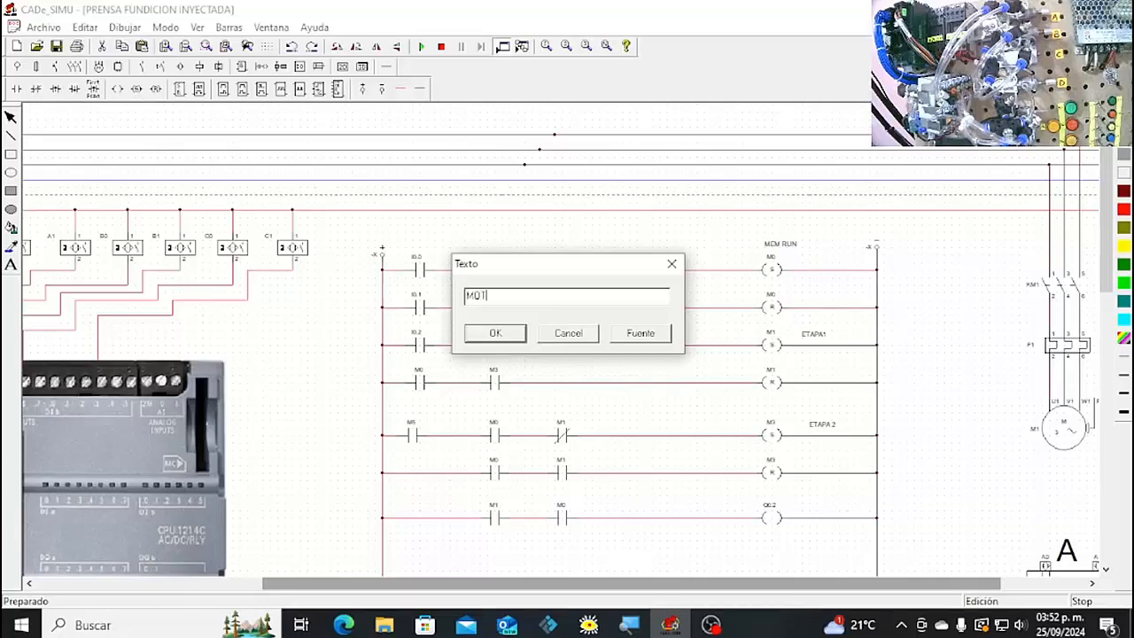
text(OR)
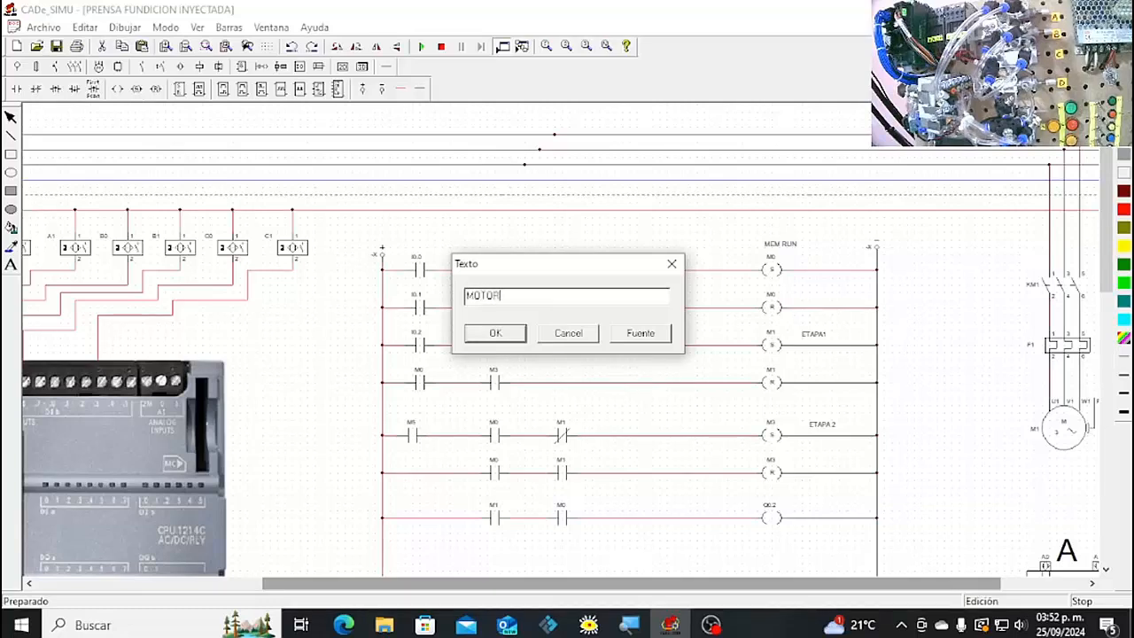
click(498, 333)
click(803, 511)
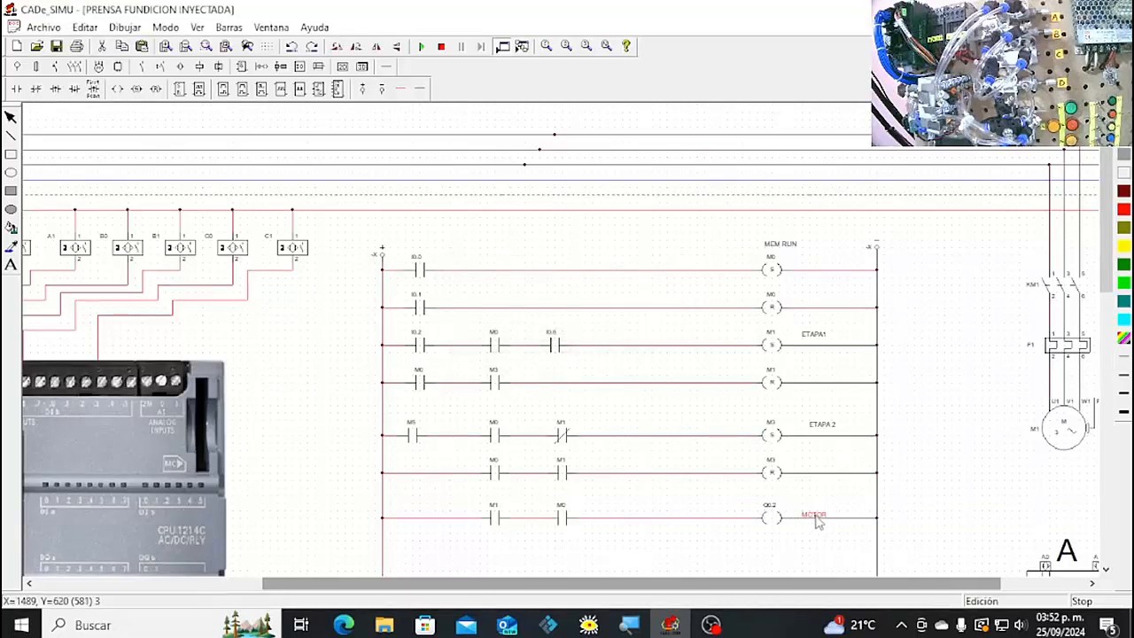
click(815, 518)
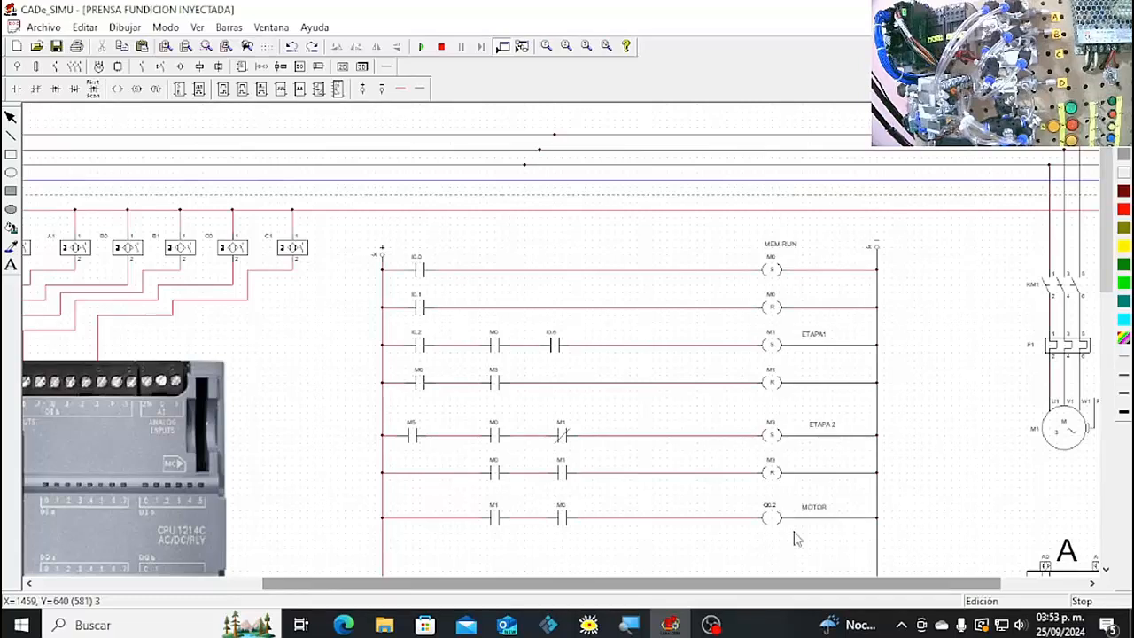
Place an on-delay timer and an output coil below the seventh rung, with the coil level with the timer's output.
drag(1104, 262, 1105, 297)
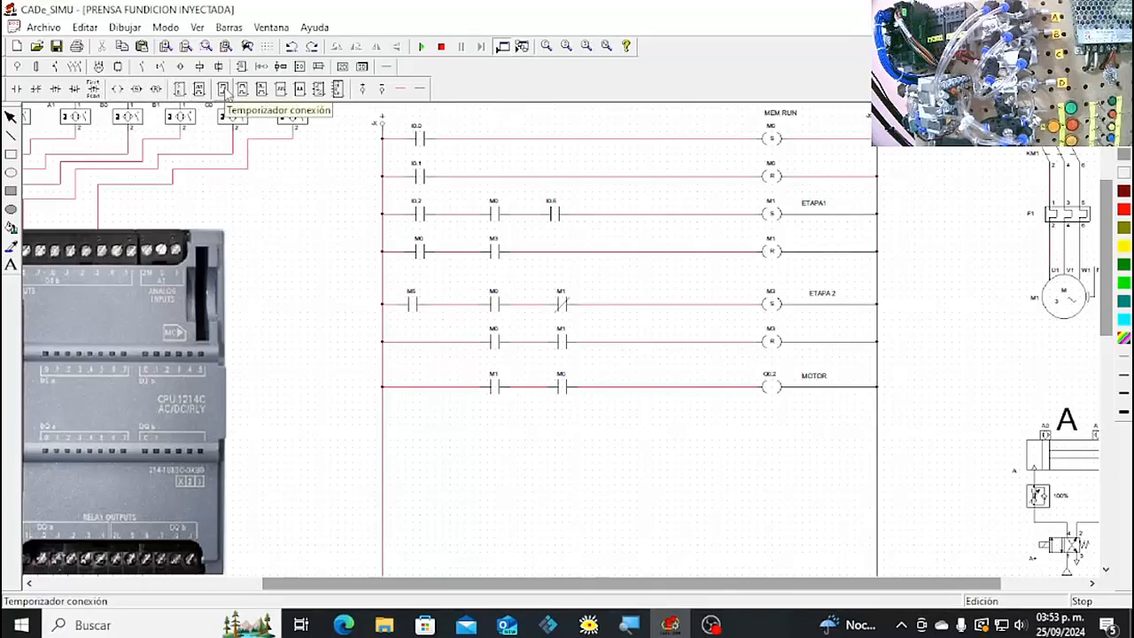
click(223, 90)
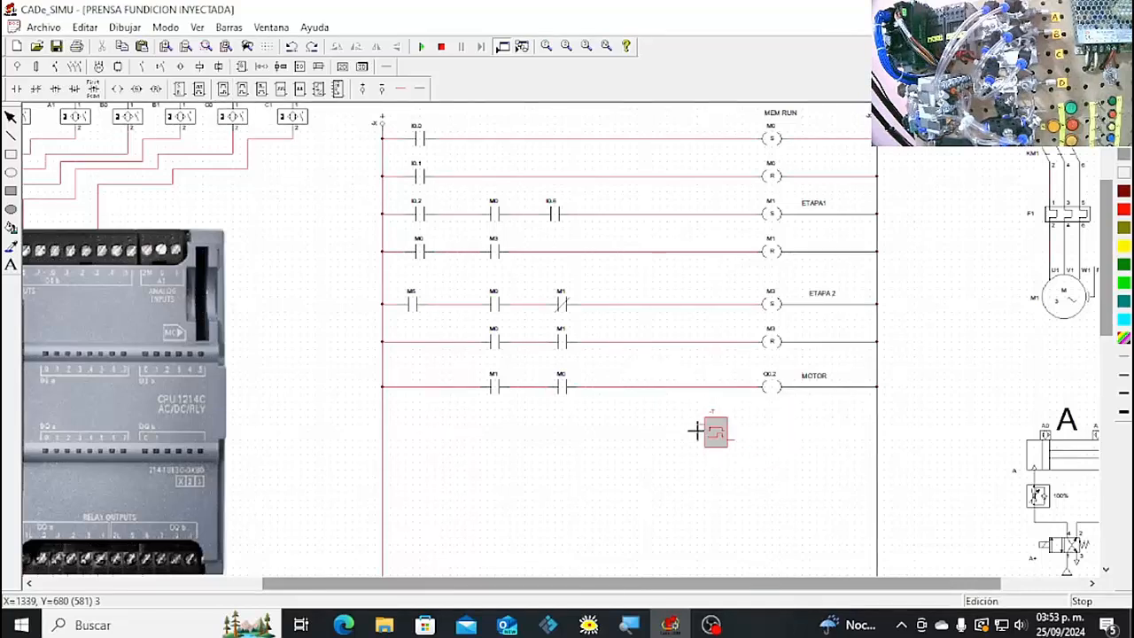
click(695, 432)
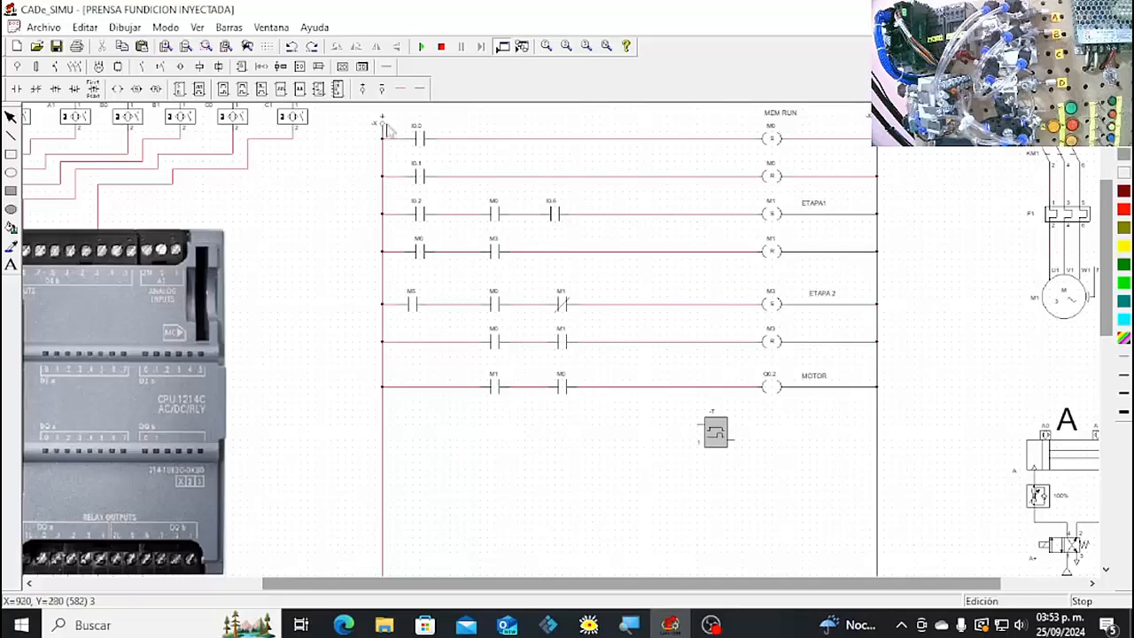
click(118, 90)
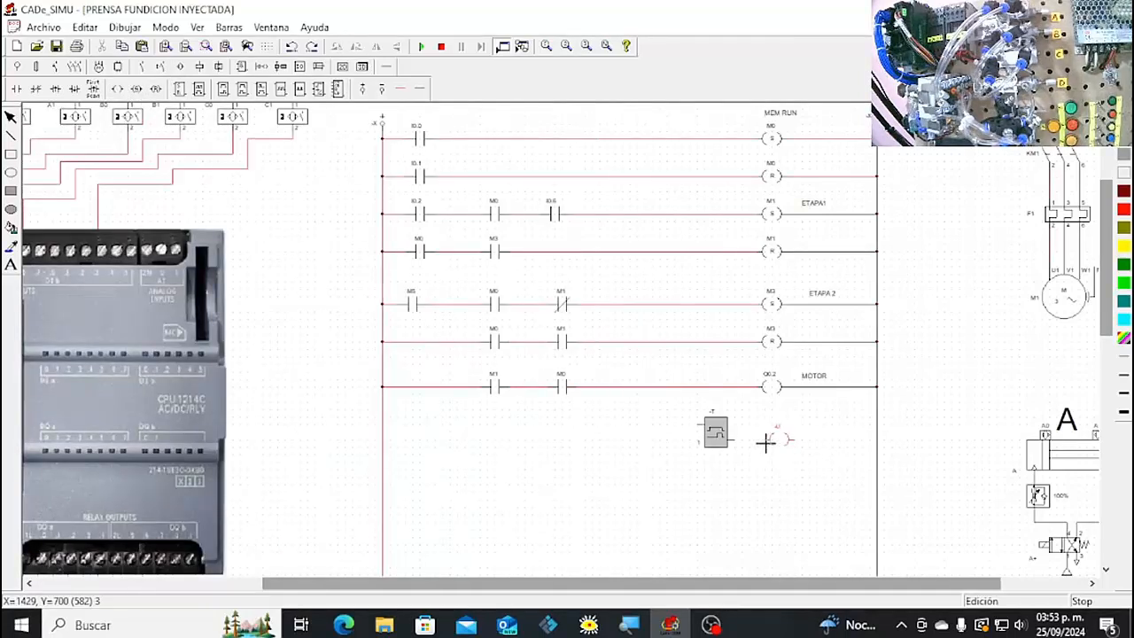
click(766, 443)
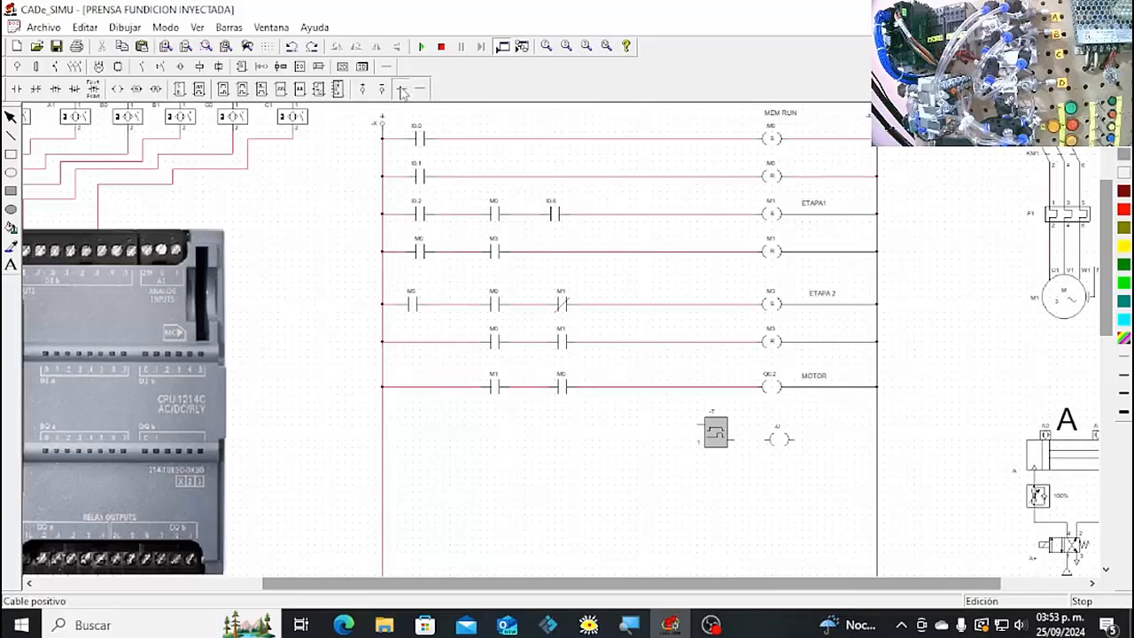
Wire the timer's input as a branch after the seventh rung's M0 contact, and its output through the new coil to the negative rail.
click(401, 92)
mouse_move(652, 387)
mouse_down()
mouse_move(660, 432)
mouse_move(763, 448)
mouse_up()
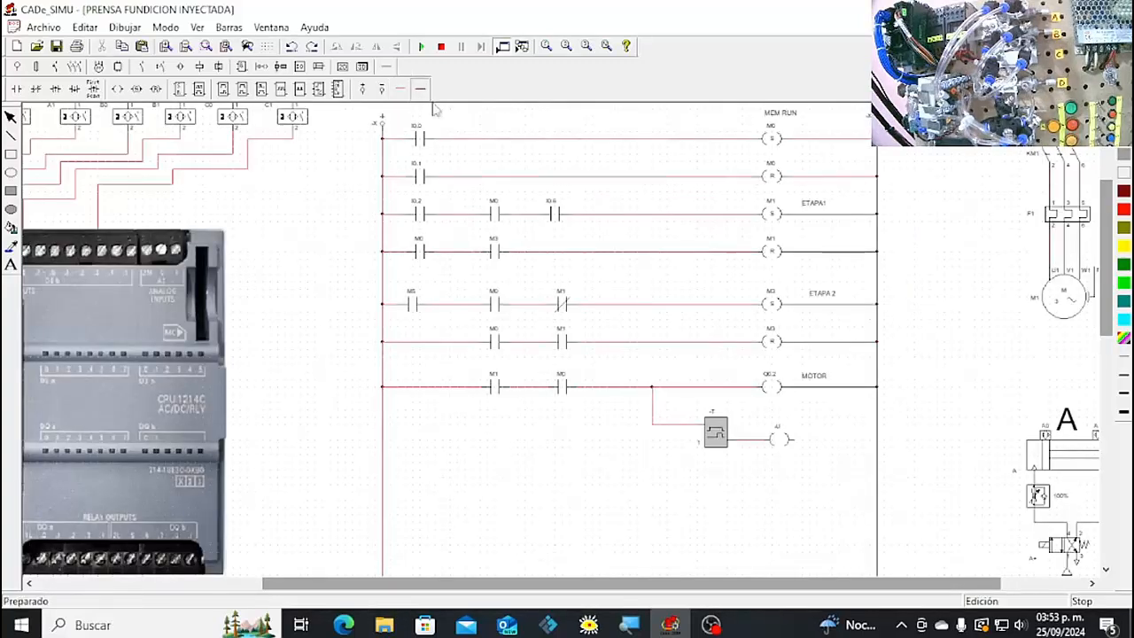
drag(788, 439, 877, 452)
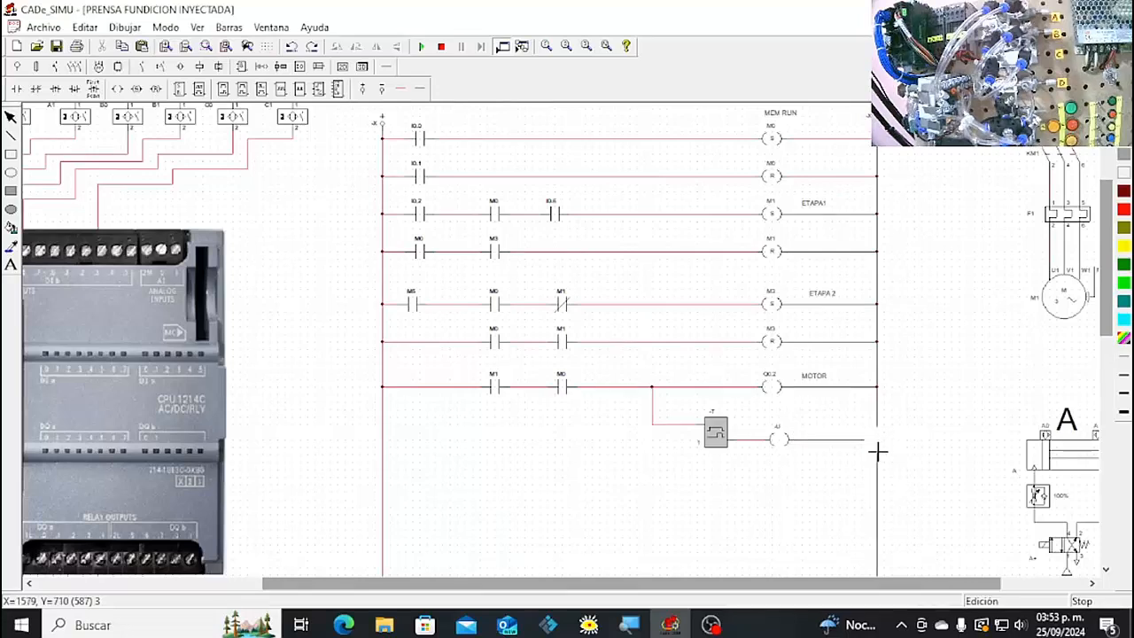
Name the on-delay timer T1 and set its delay to 3 with the x 1 Seg time base.
double_click(721, 434)
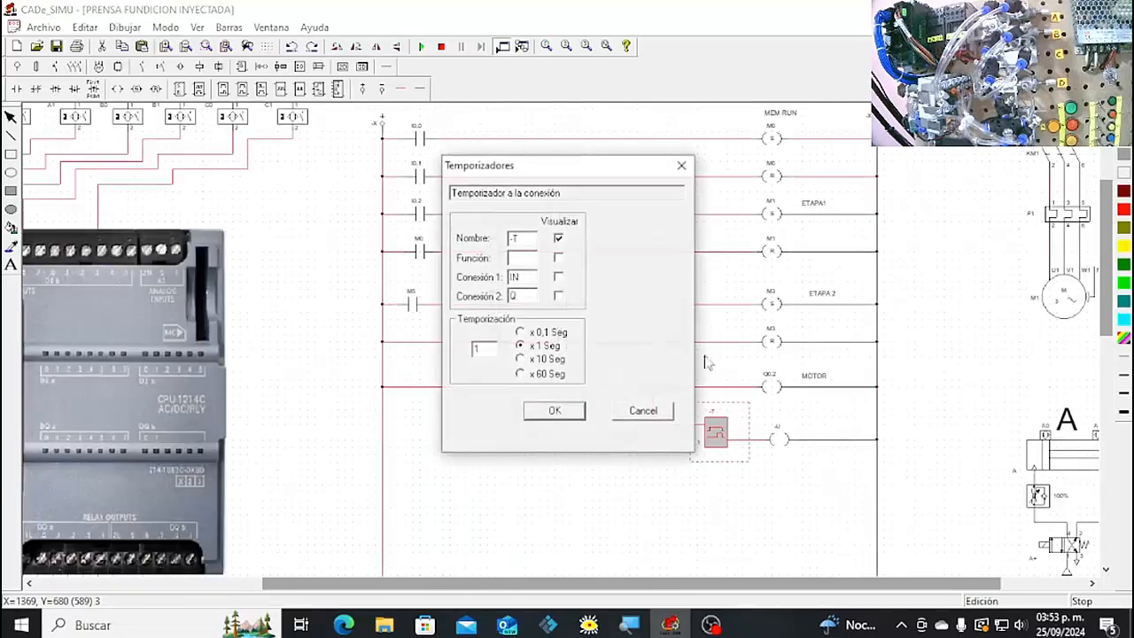
double_click(524, 238)
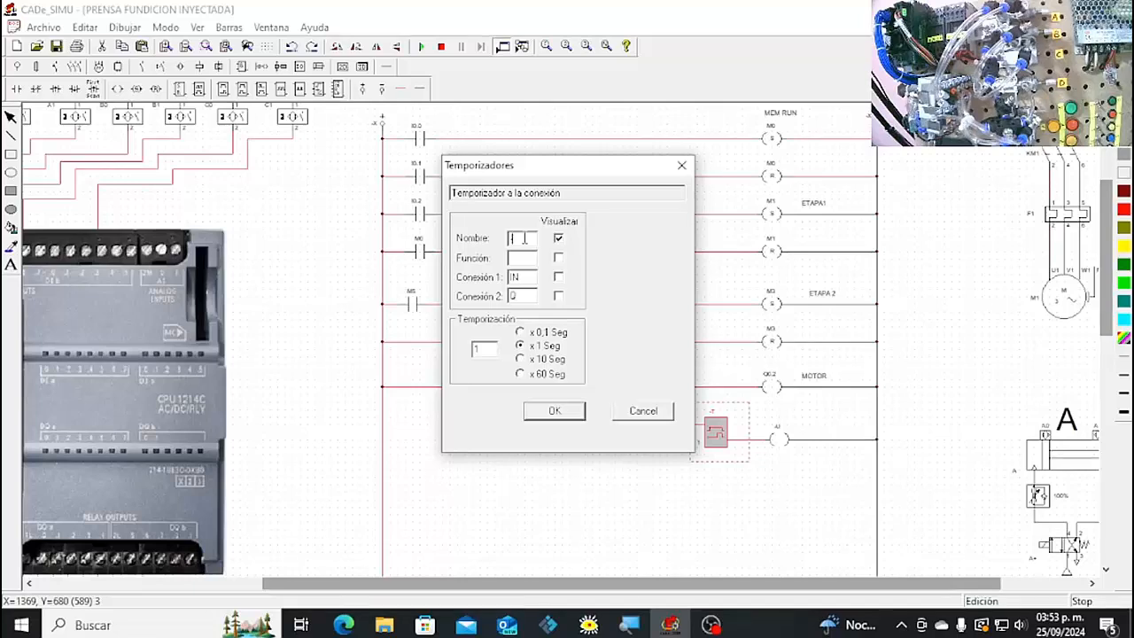
text(T1)
key(BackSpace)
text(5)
click(553, 410)
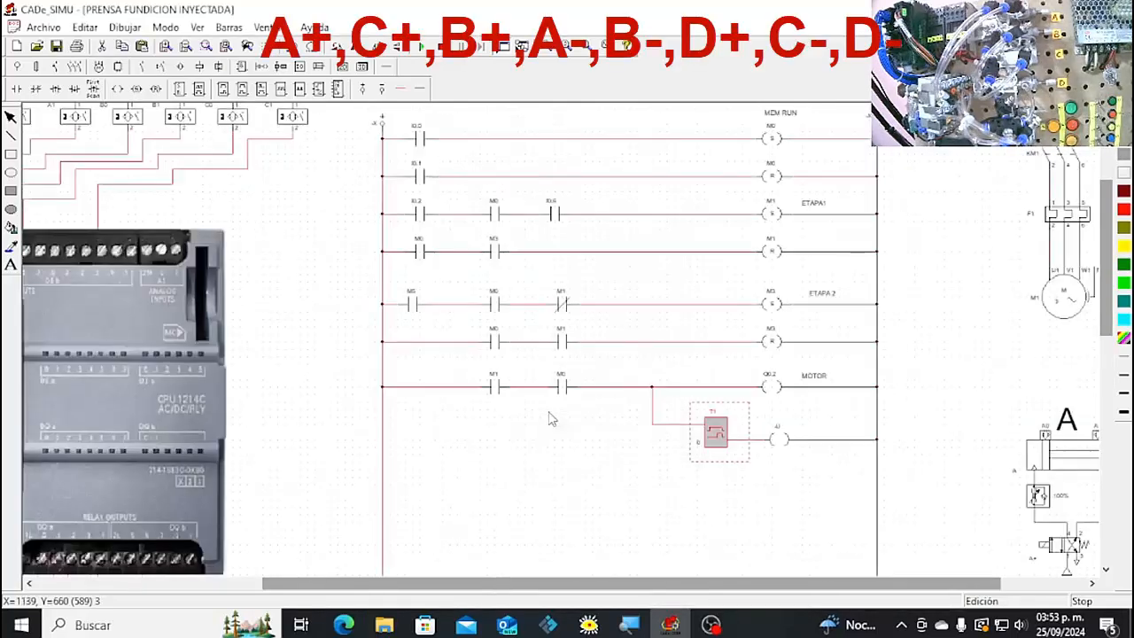
double_click(712, 438)
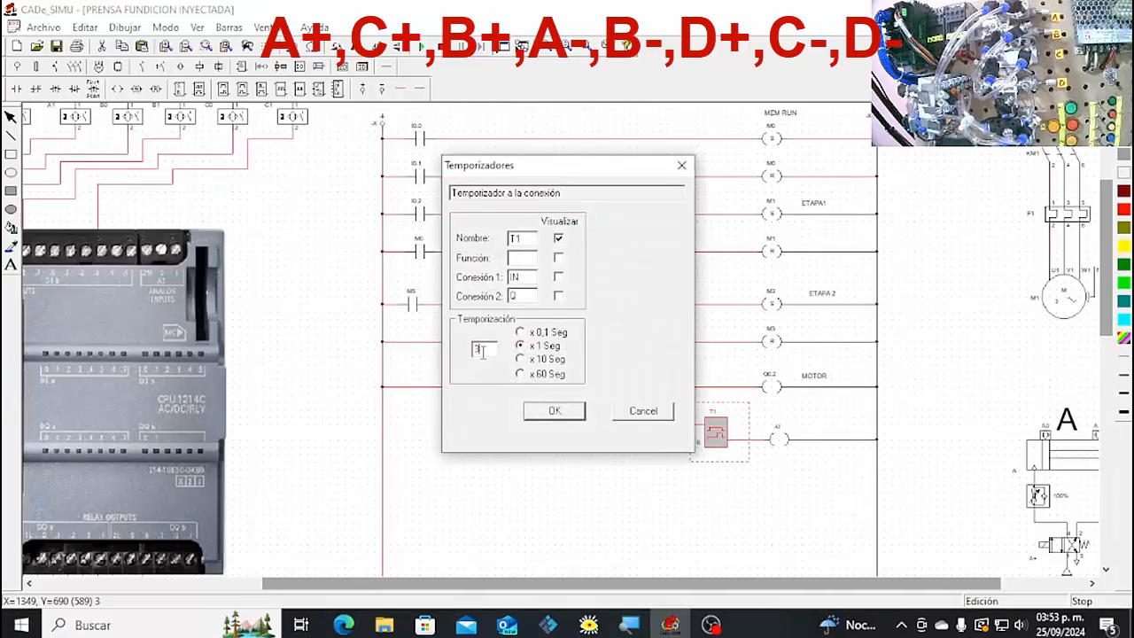
click(554, 410)
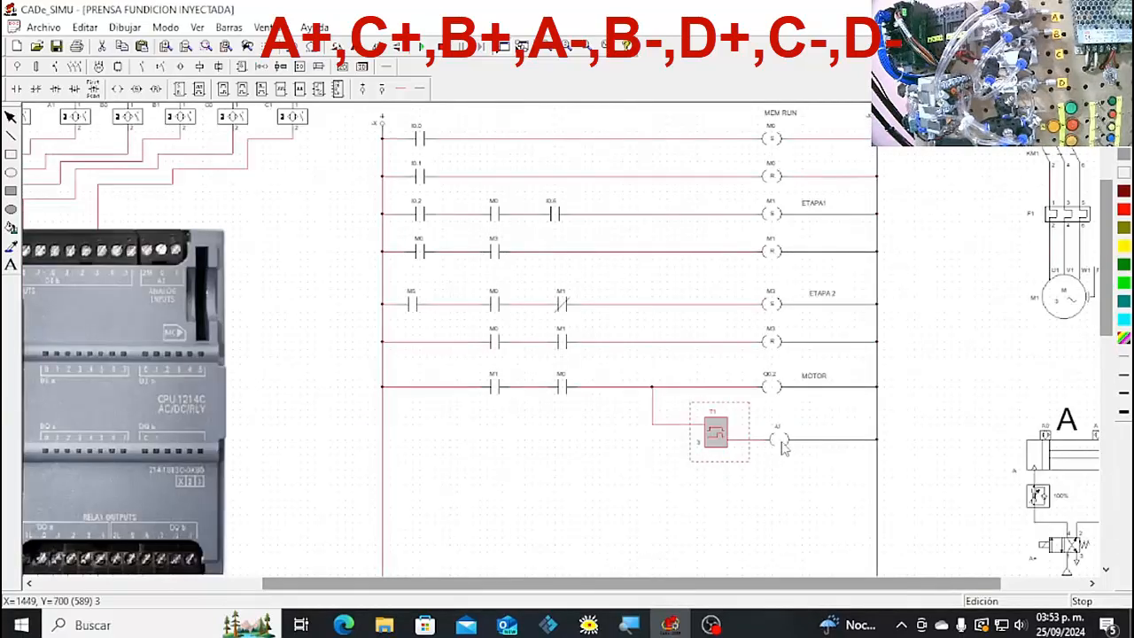
Name the output coil after timer T1 M2.
double_click(780, 440)
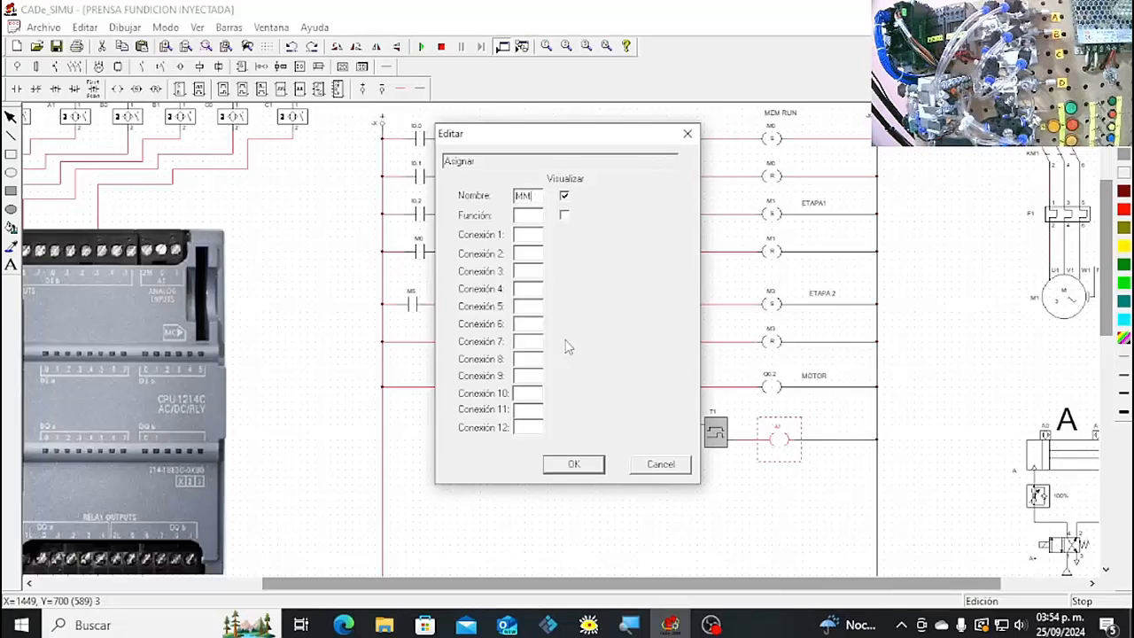
text(3)
click(574, 463)
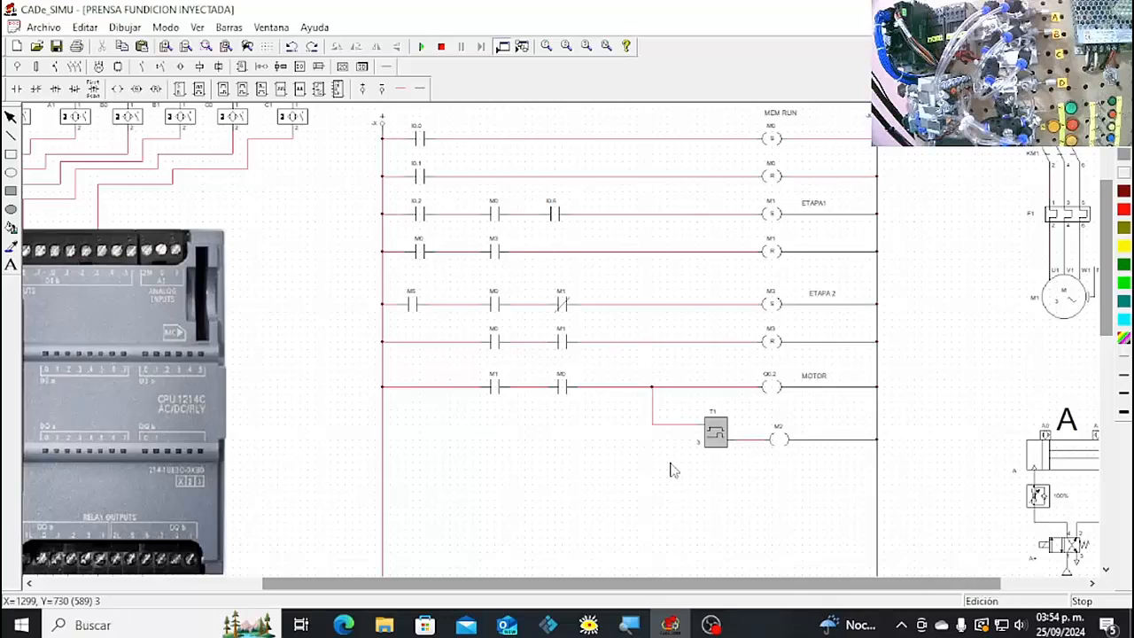
Place five normally open contacts and a set coil in a new rung below the timer branch, wired between the positive and negative rails.
click(25, 89)
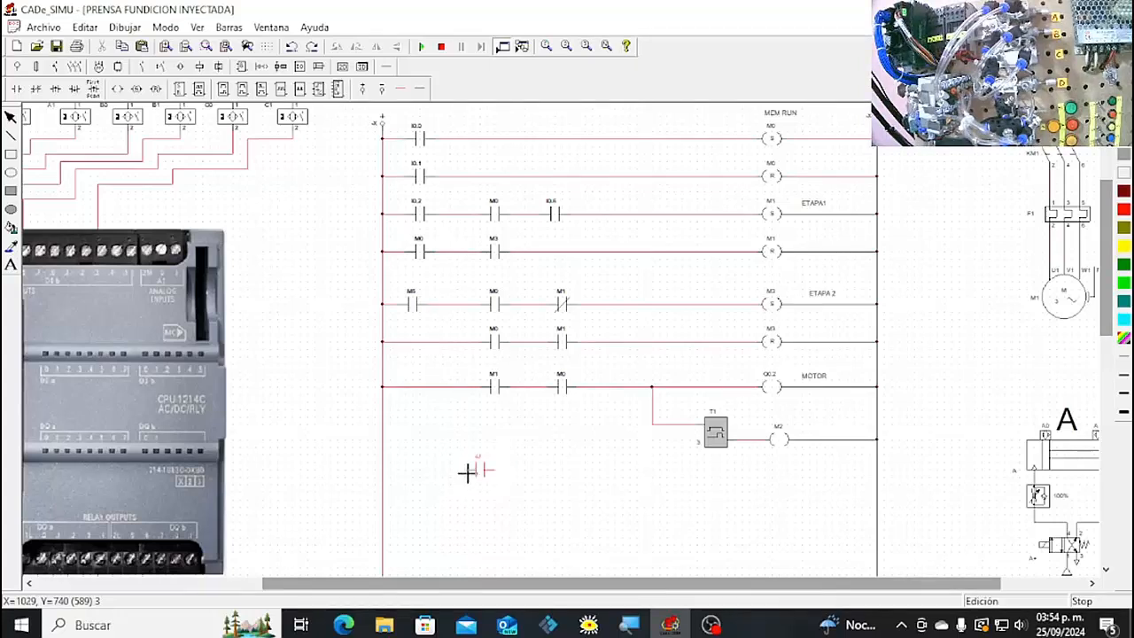
click(417, 482)
click(483, 481)
click(550, 481)
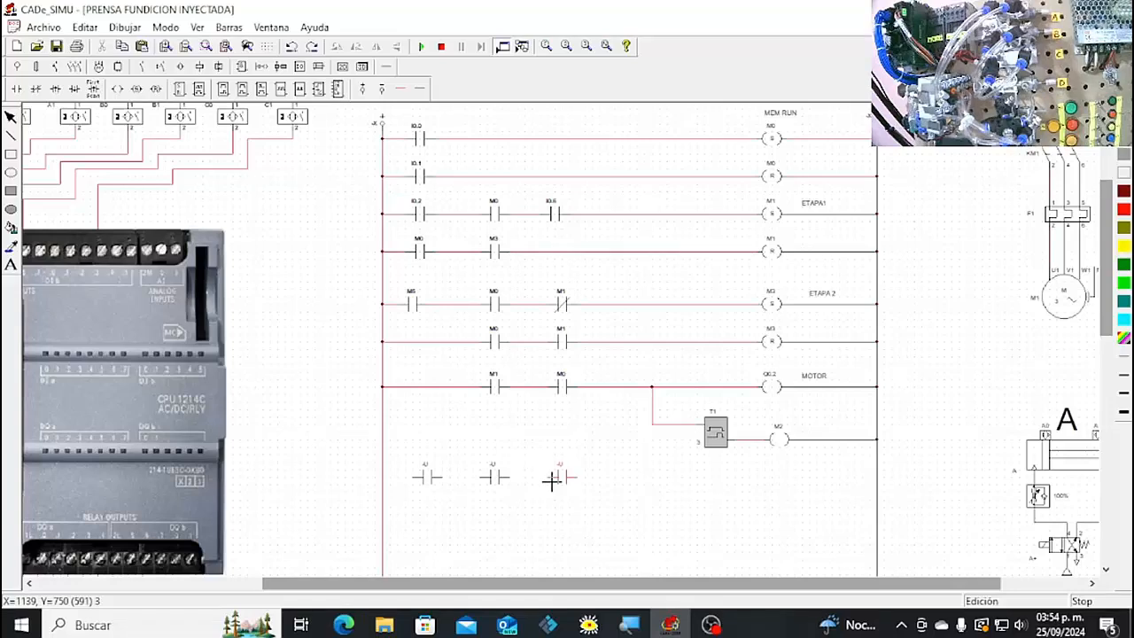
click(618, 481)
click(694, 481)
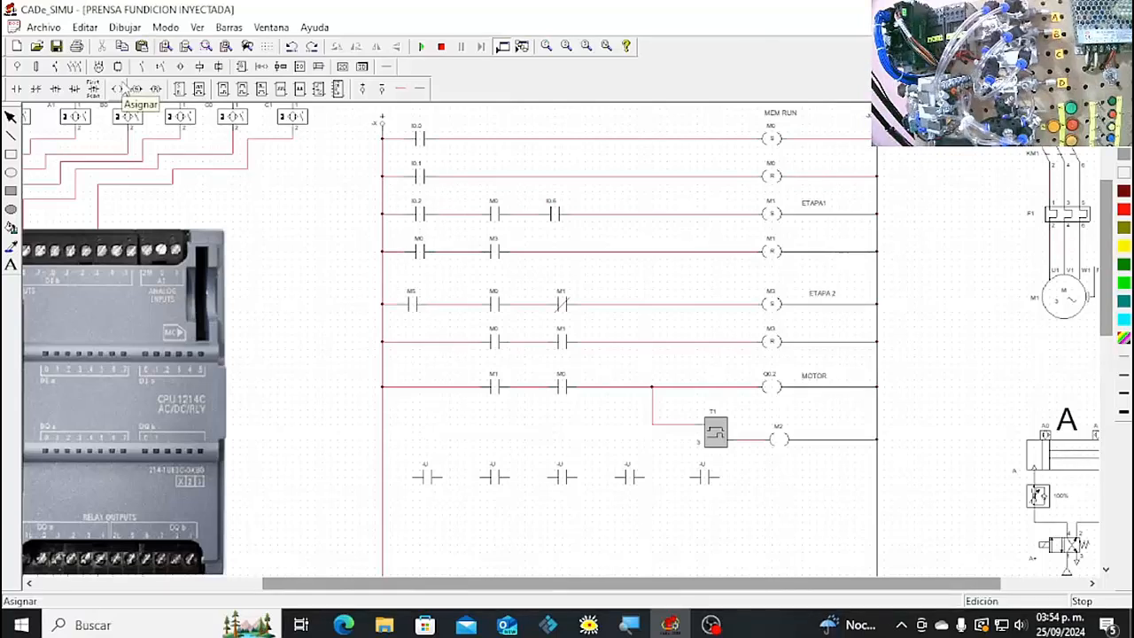
click(135, 88)
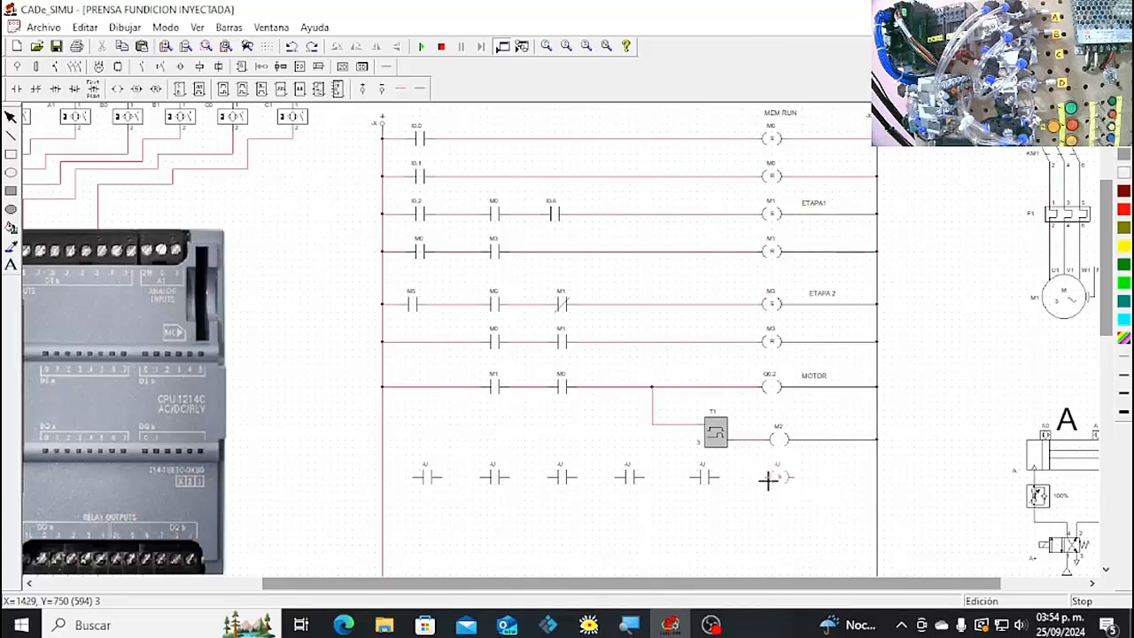
click(768, 481)
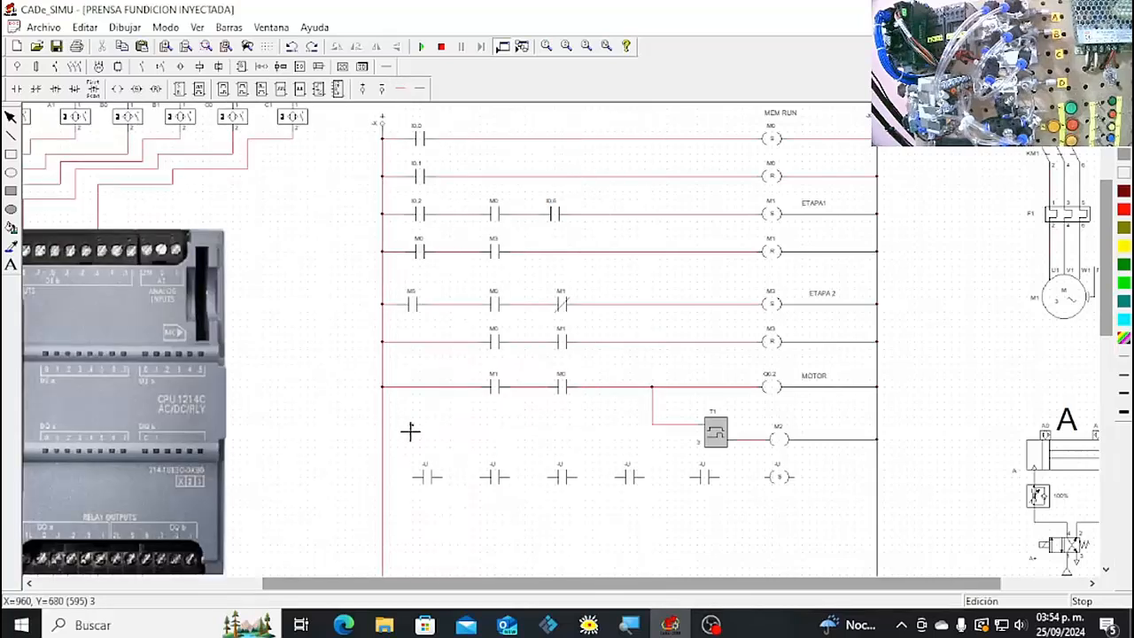
drag(382, 477, 750, 499)
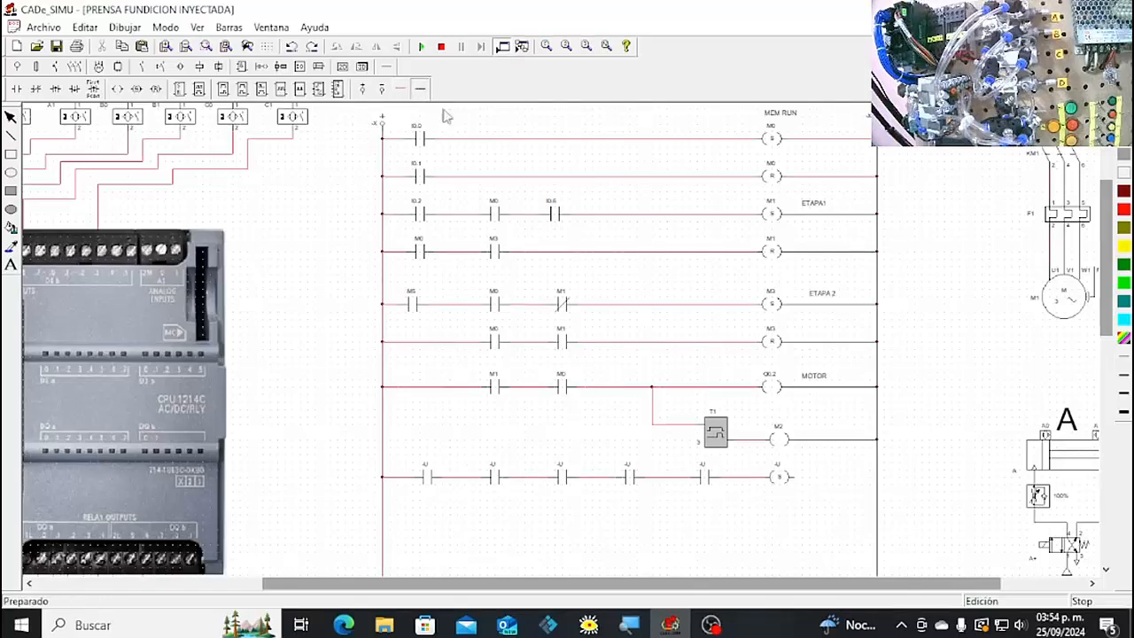
drag(798, 476, 877, 479)
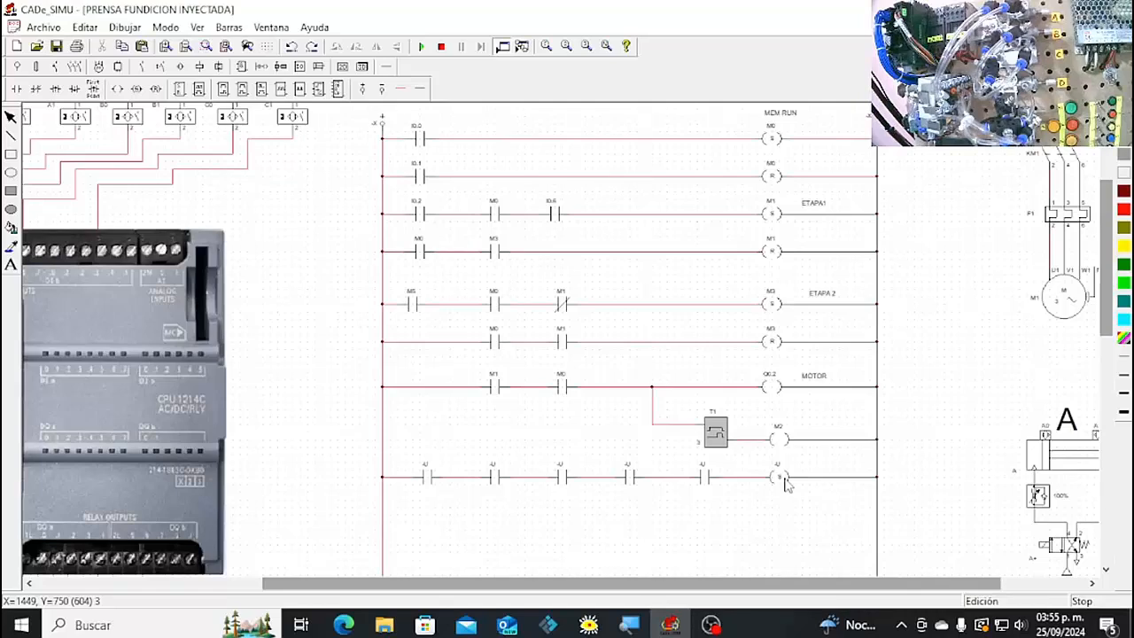
Name the new rung's set coil Q0.3 and add the text label PISTON A beside it.
double_click(783, 479)
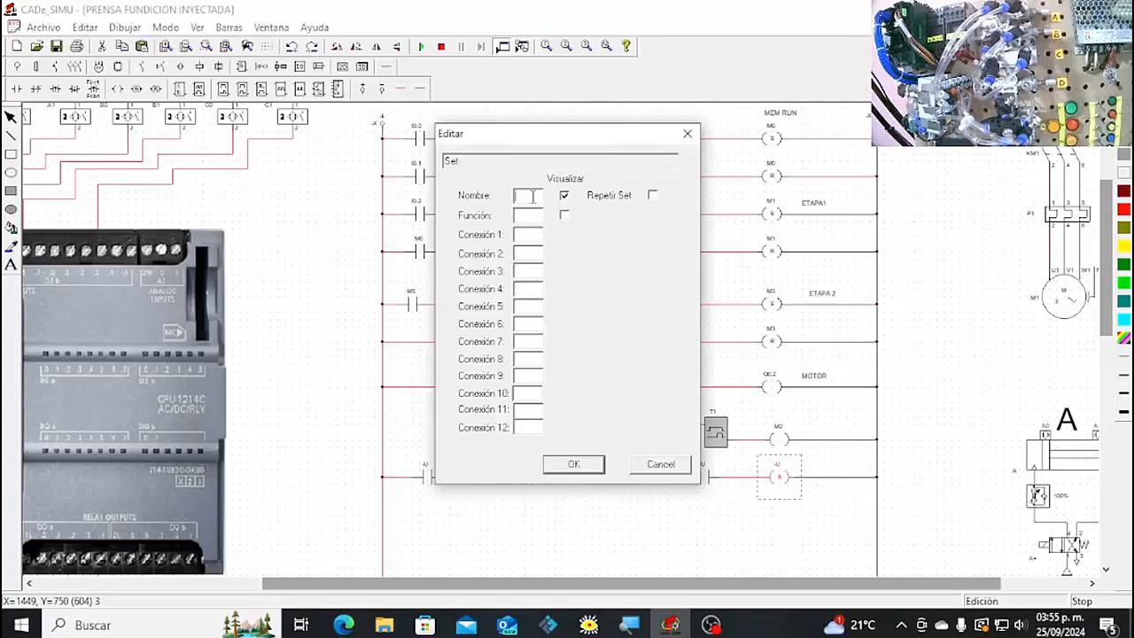
text(Q0.3)
click(574, 464)
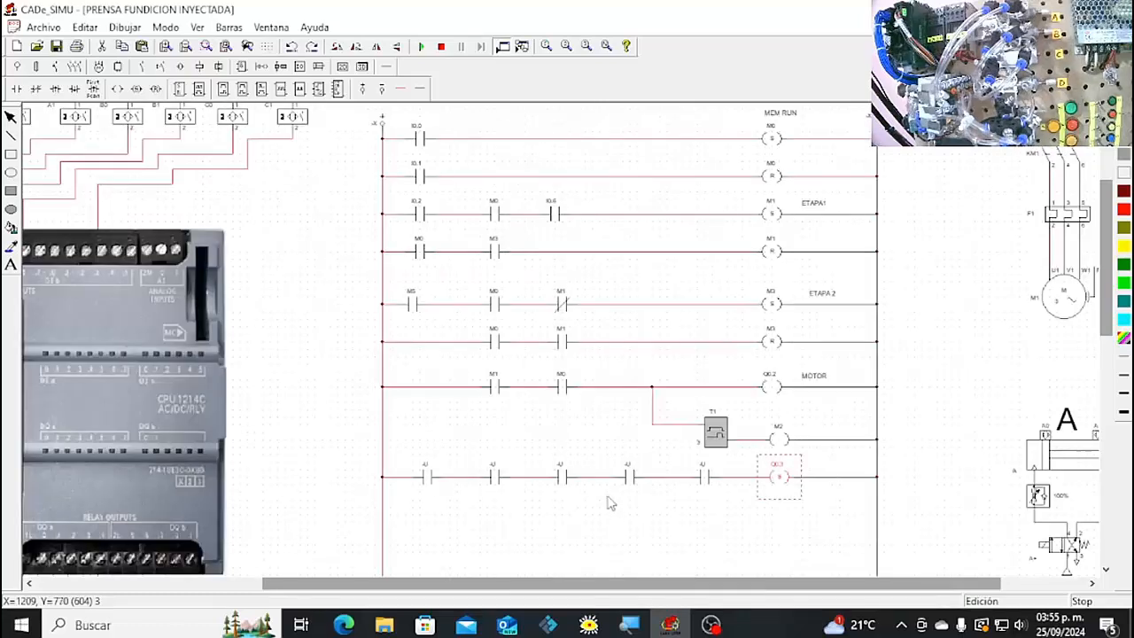
click(124, 27)
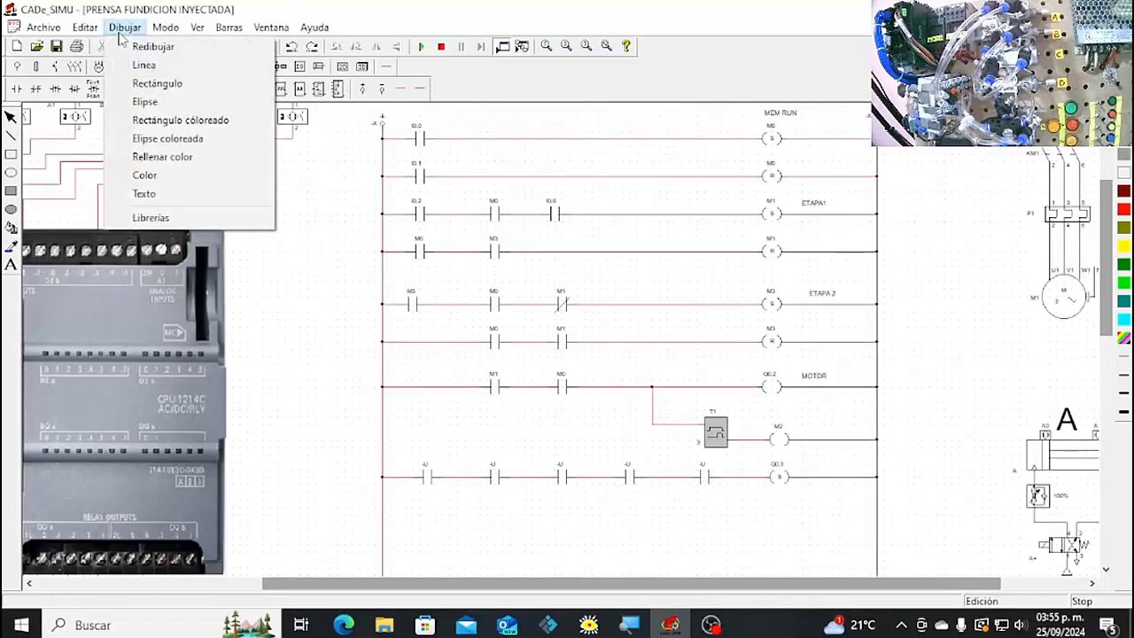
click(177, 203)
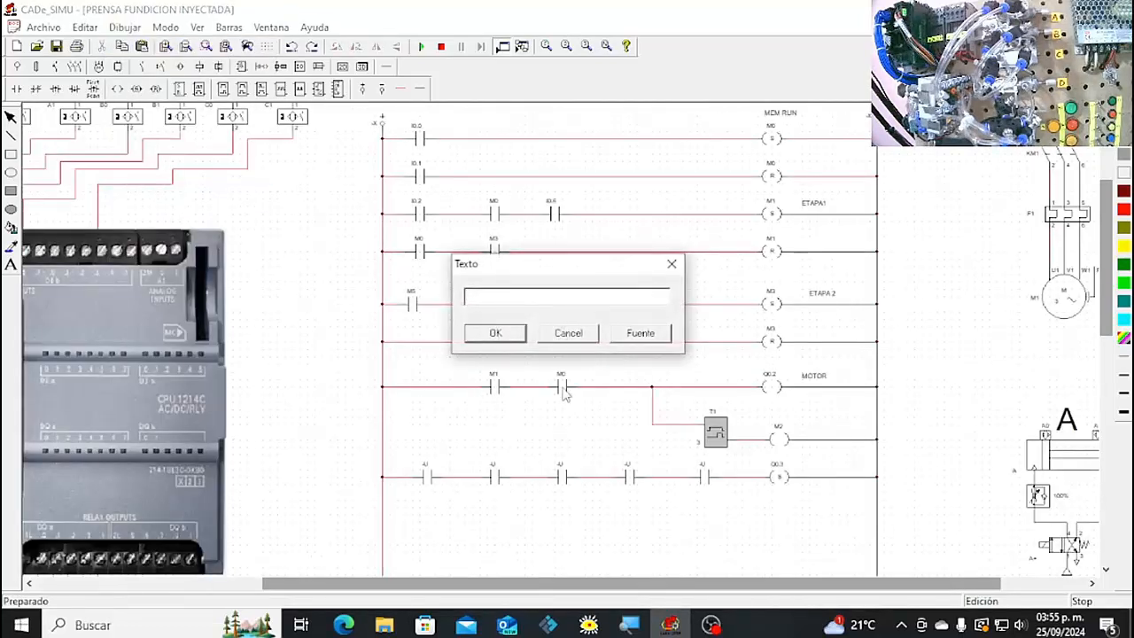
text(PISTON A)
click(496, 333)
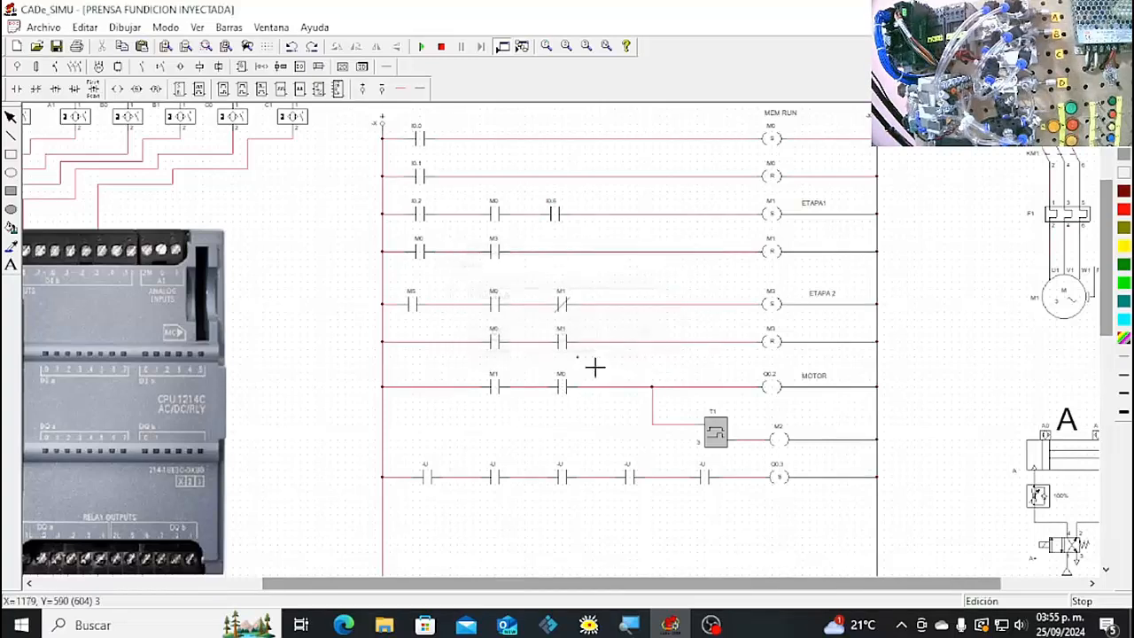
click(814, 464)
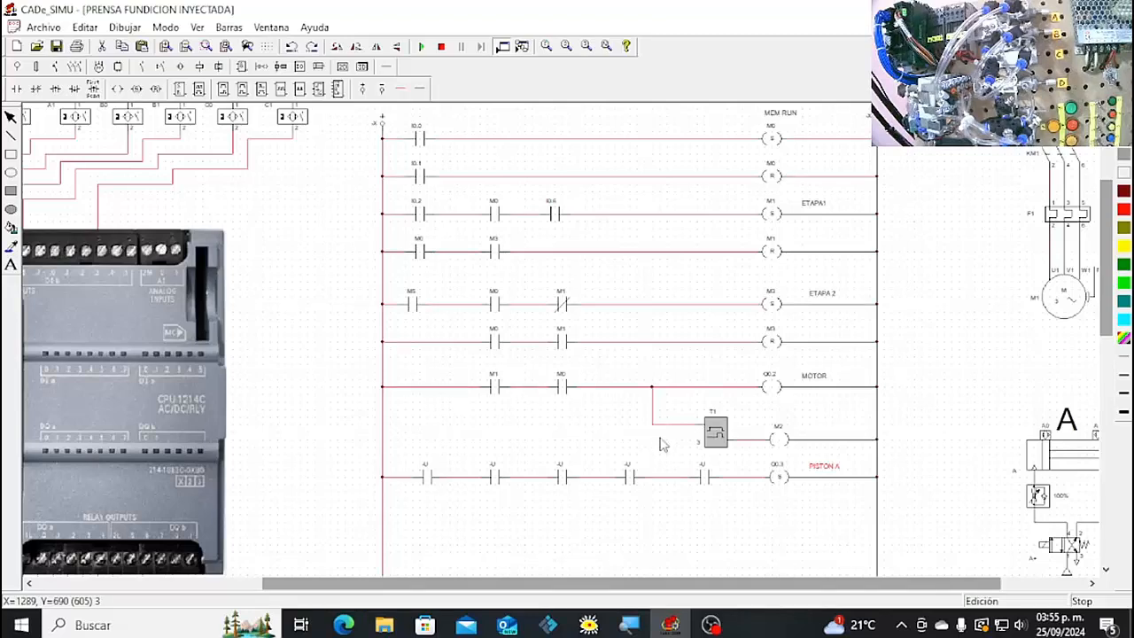
Name the first two contacts of the PISTON A rung M1 and I0.3.
double_click(431, 479)
click(533, 197)
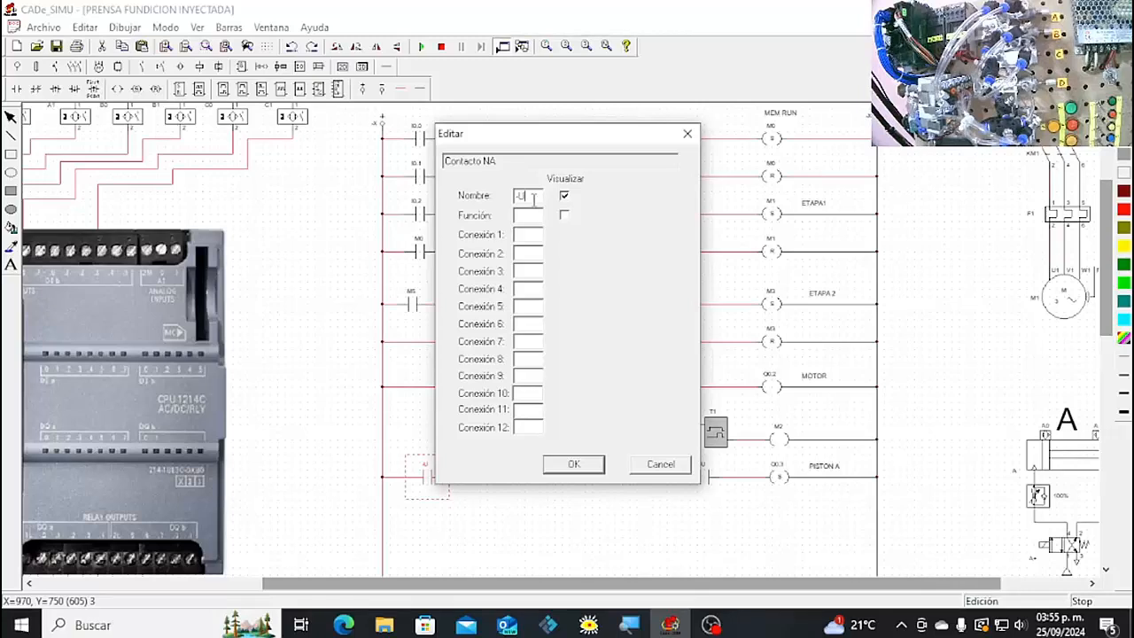
text(M1)
click(572, 465)
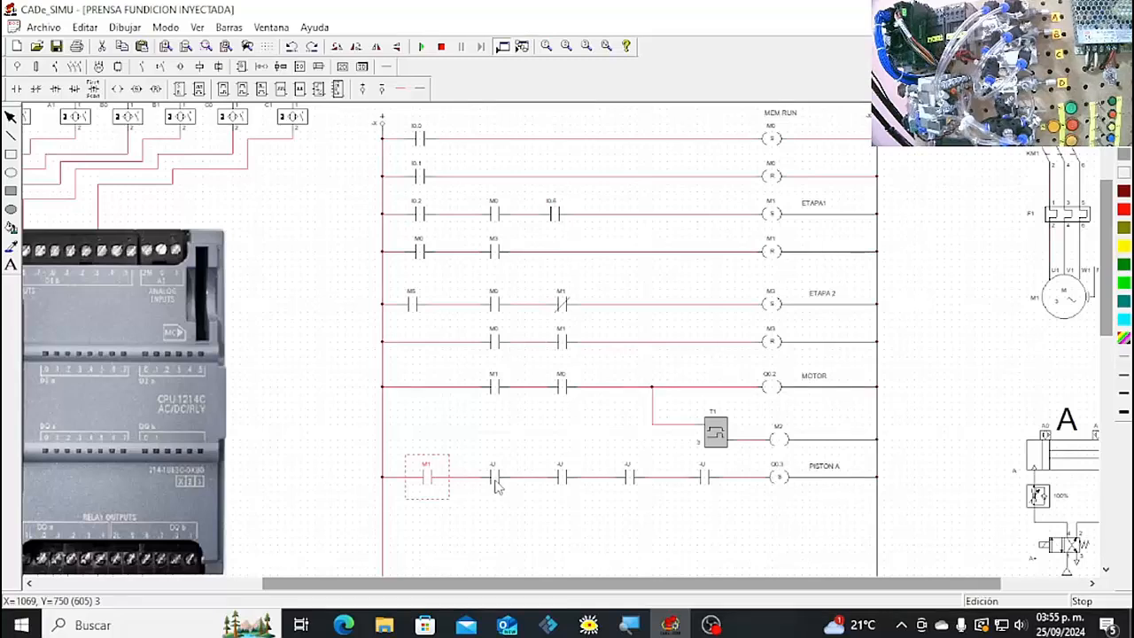
double_click(496, 484)
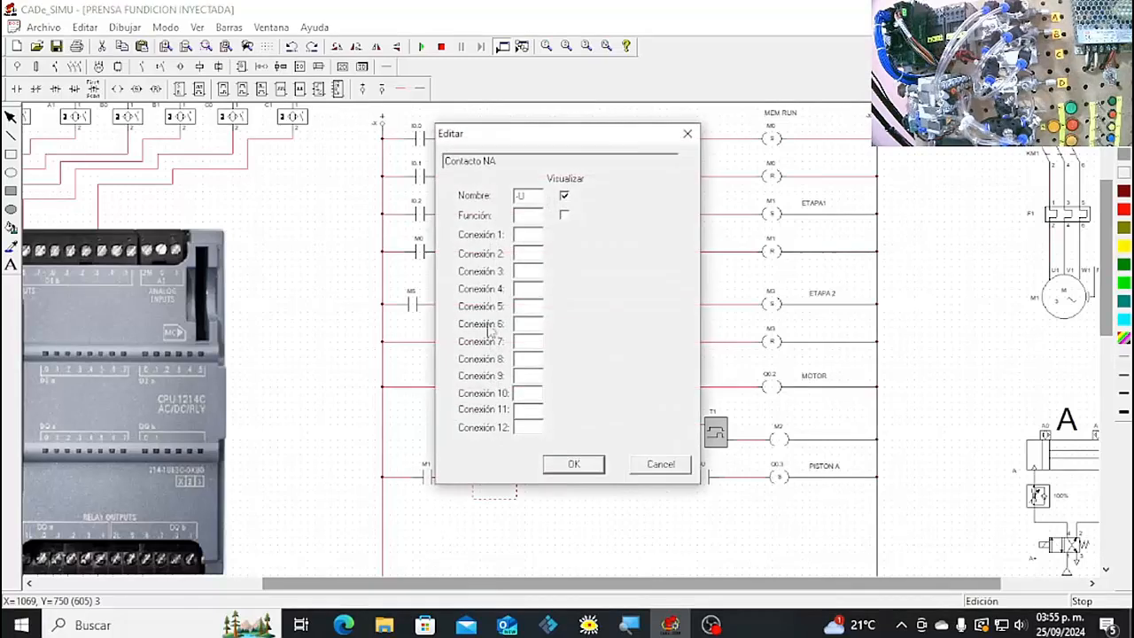
key(BackSpace)
key(BackSpace)
text(I0.3)
click(573, 465)
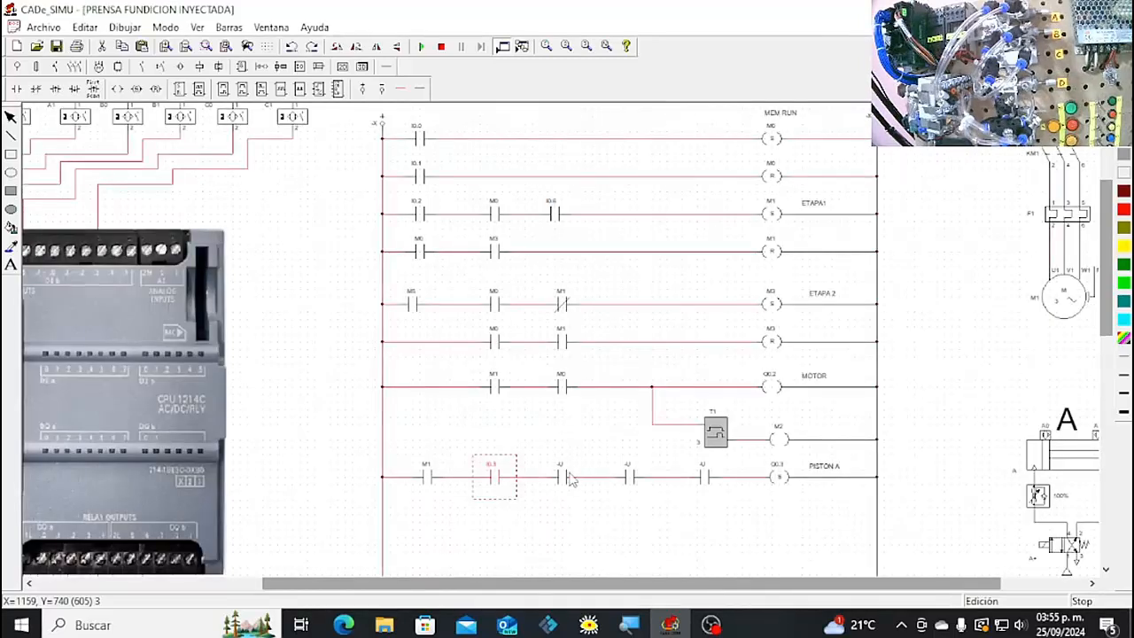
Delete the third contact of the PISTON A rung and bridge the gap with wire.
double_click(561, 479)
click(640, 467)
key(Delete)
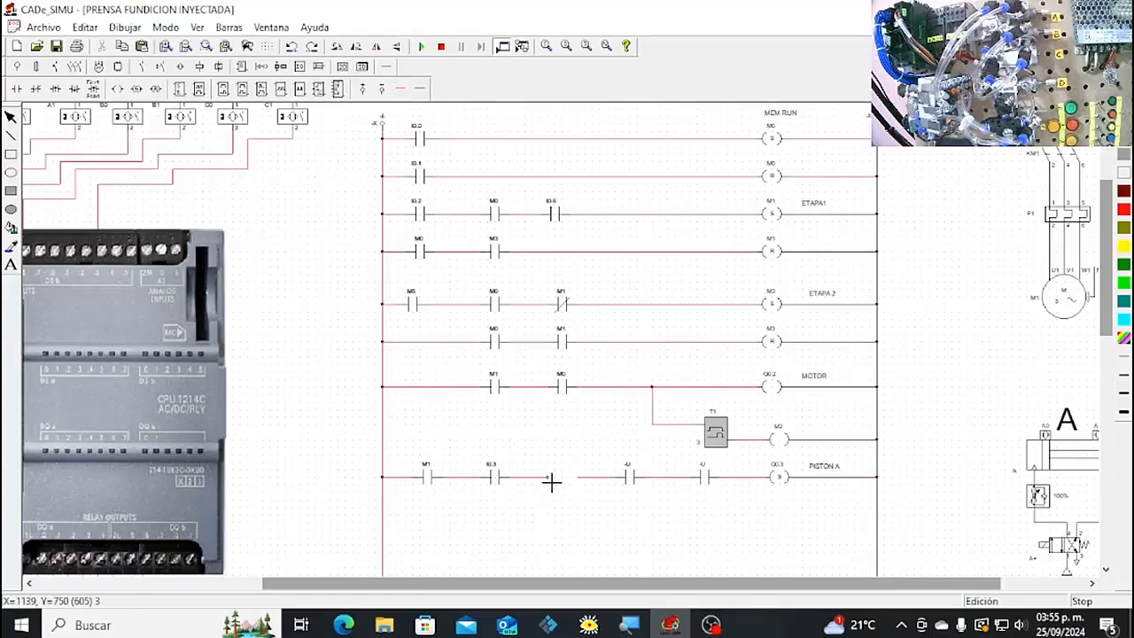
drag(549, 479, 572, 478)
right_click(576, 506)
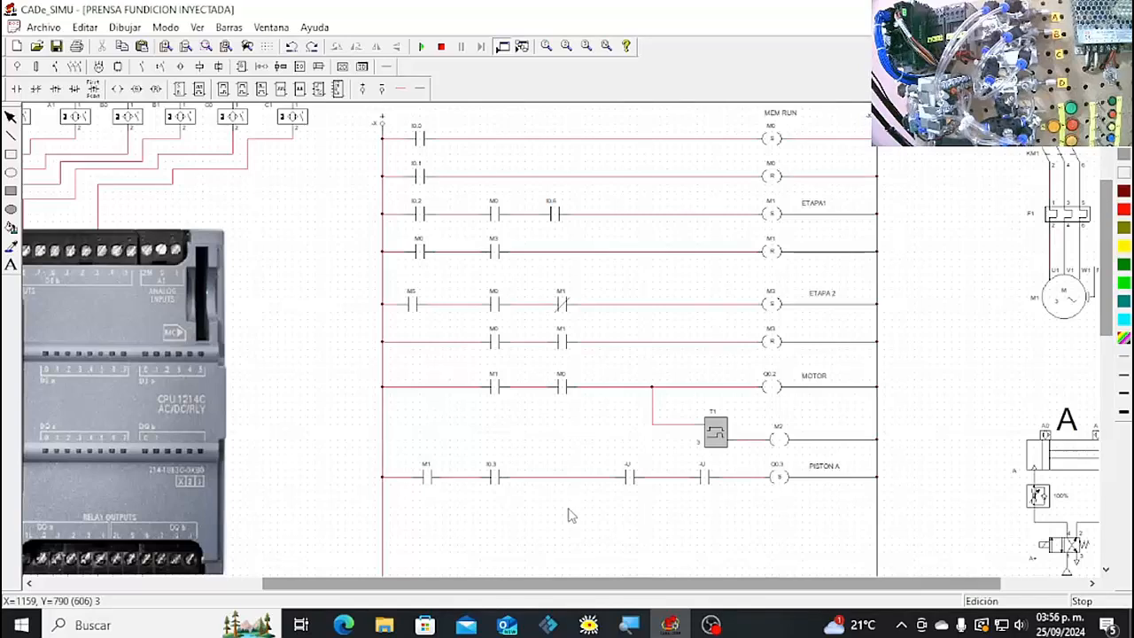
Name the contact after the bridged gap in the PISTON A rung M2.
double_click(630, 479)
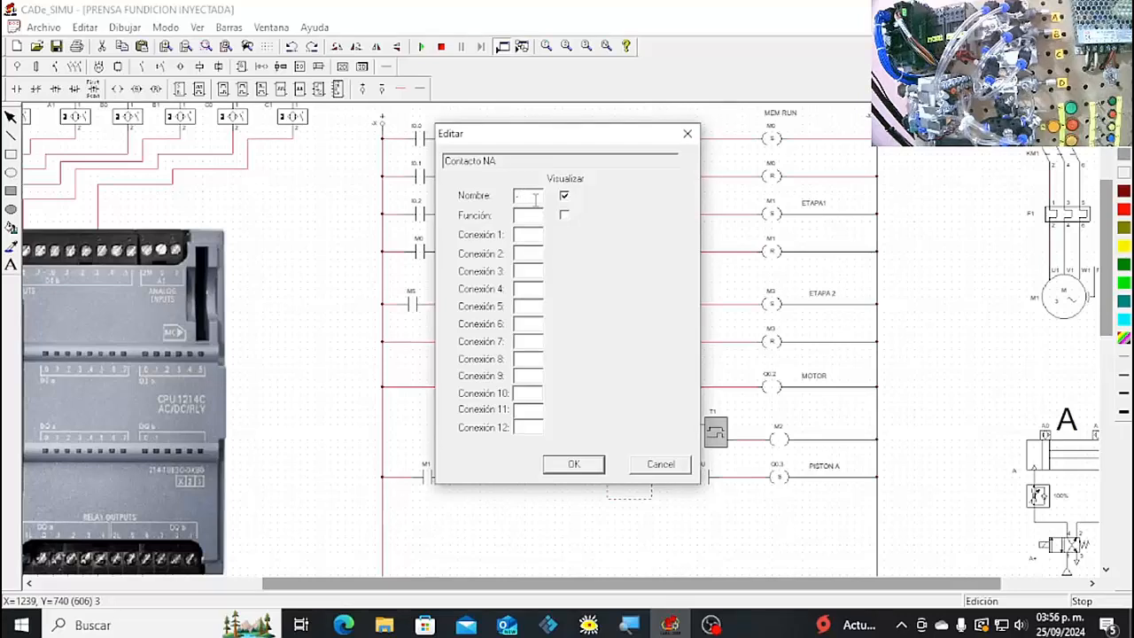
text(M2)
click(574, 464)
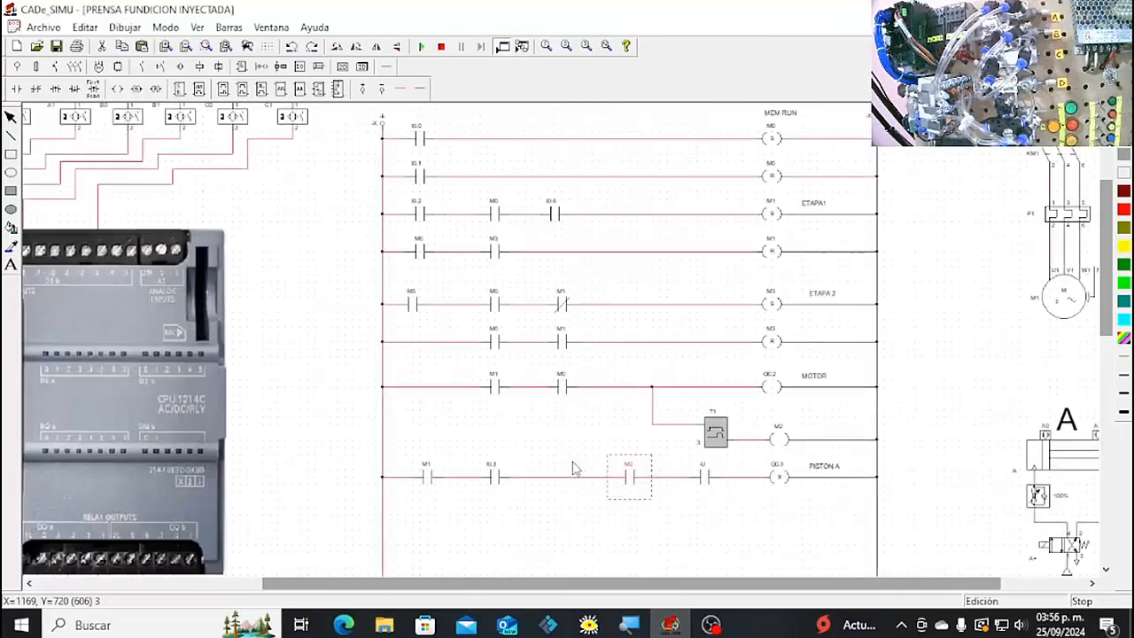
Replace the last normally open contact before the Q0.3 set coil with a normally closed contact named M5.
click(708, 483)
key(Delete)
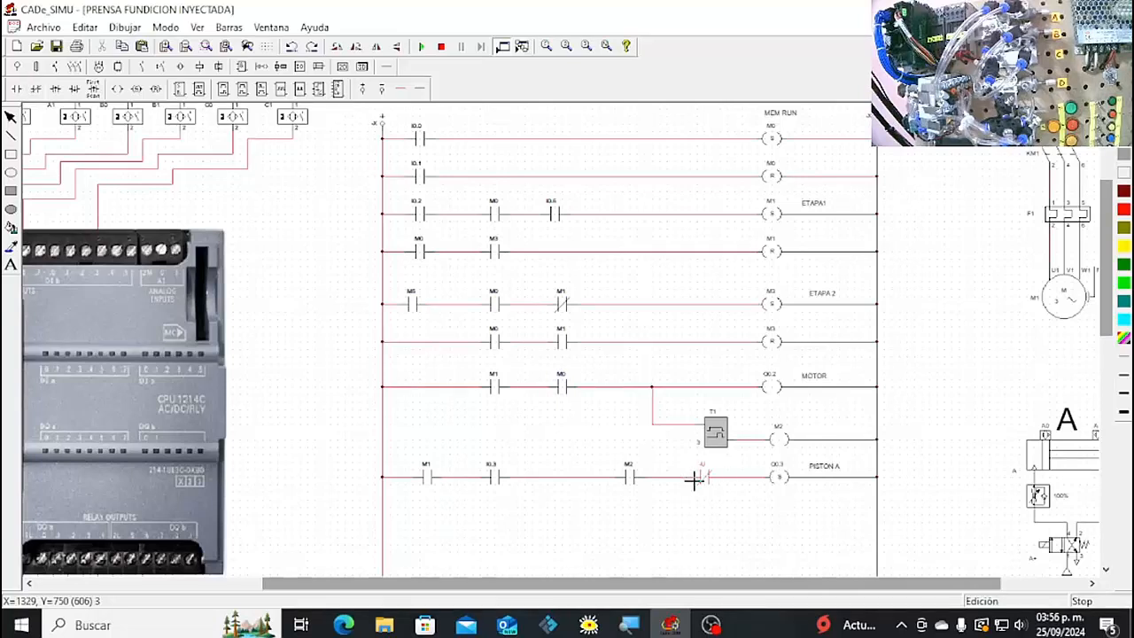
double_click(695, 480)
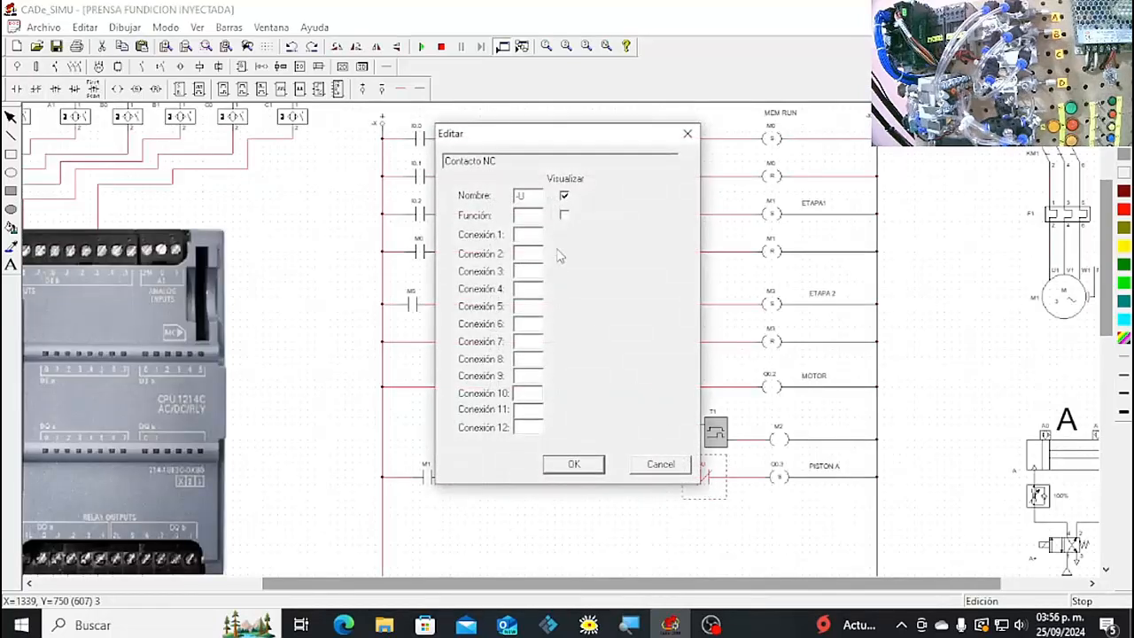
key(BackSpace)
key(BackSpace)
click(574, 463)
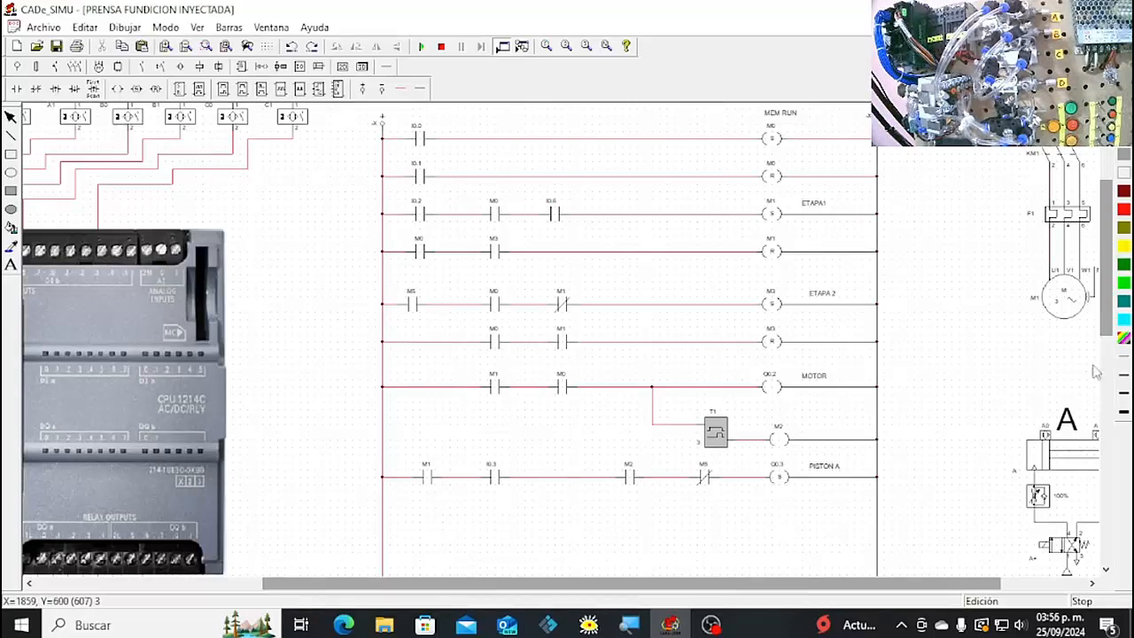
Place a reset coil directly below the Q0.3 set coil and name it Q0.3.
scroll(1109, 346, down, 3)
scroll(1110, 345, down, 1)
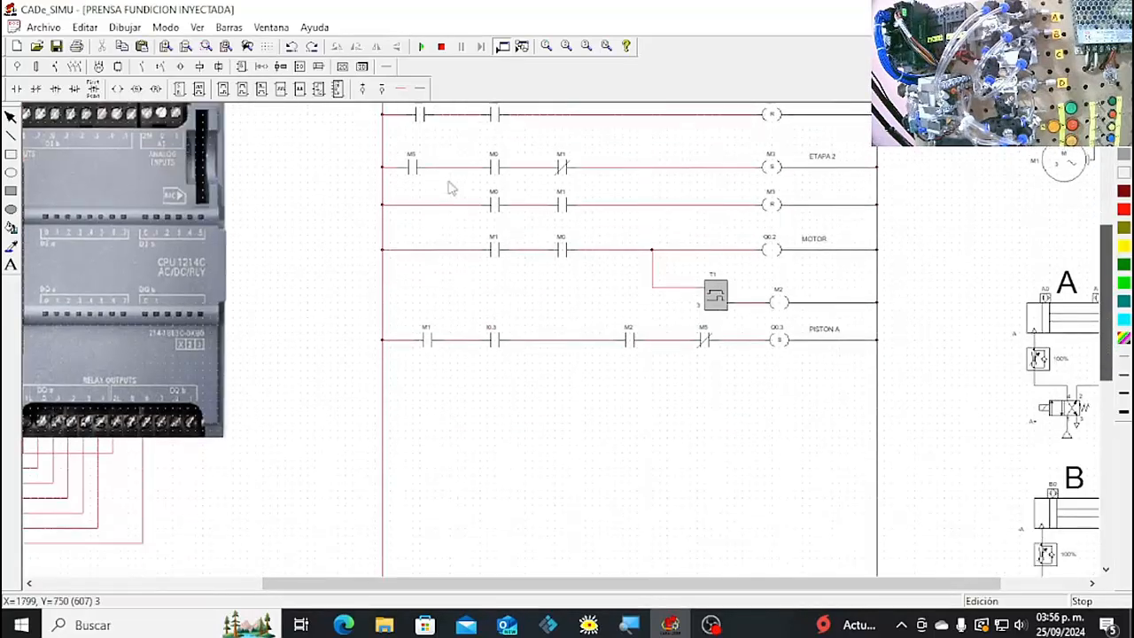
click(157, 90)
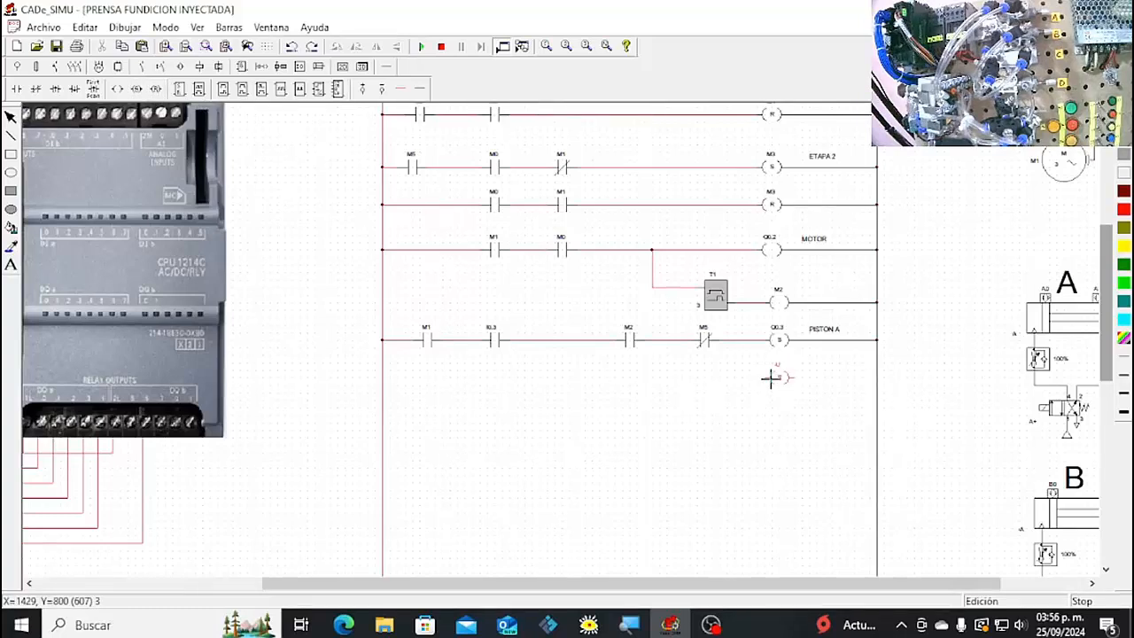
click(771, 378)
double_click(778, 380)
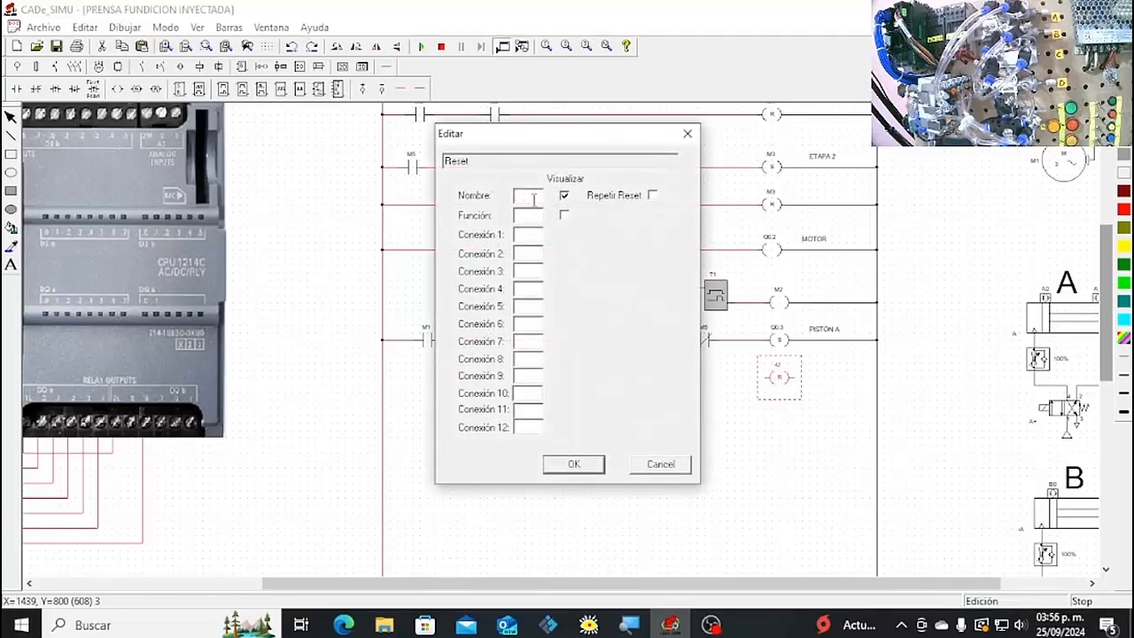
text(Q0.3)
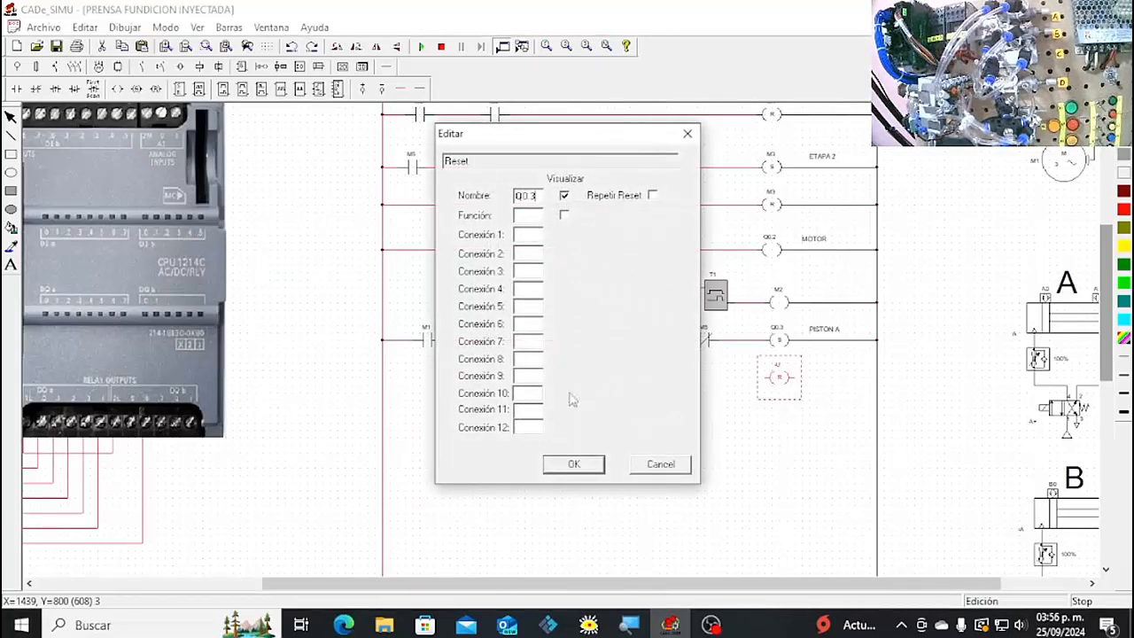
click(574, 464)
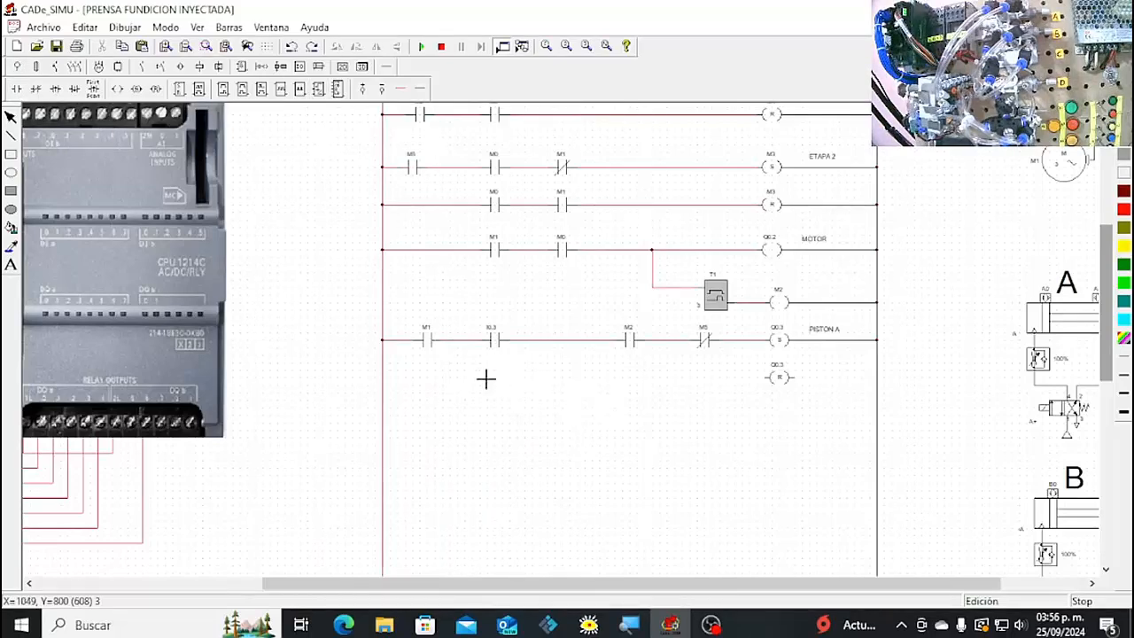
Place two normally open contacts level with the Q0.3 reset coil and wire the rung from the positive to the negative rail.
key(ctrl+v)
click(572, 381)
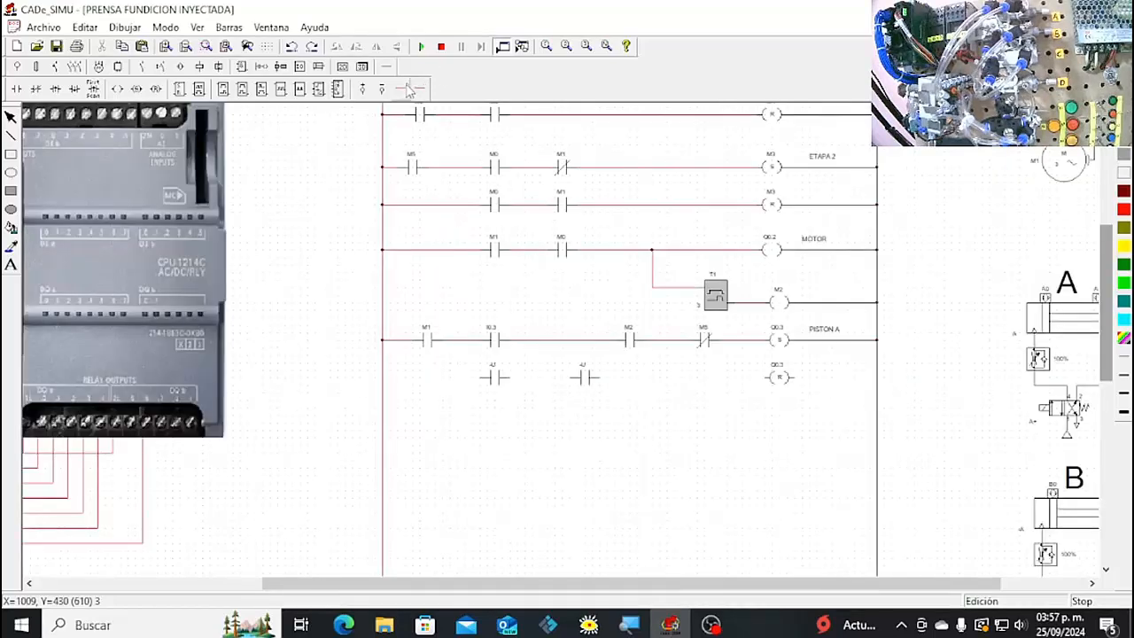
drag(385, 381, 766, 395)
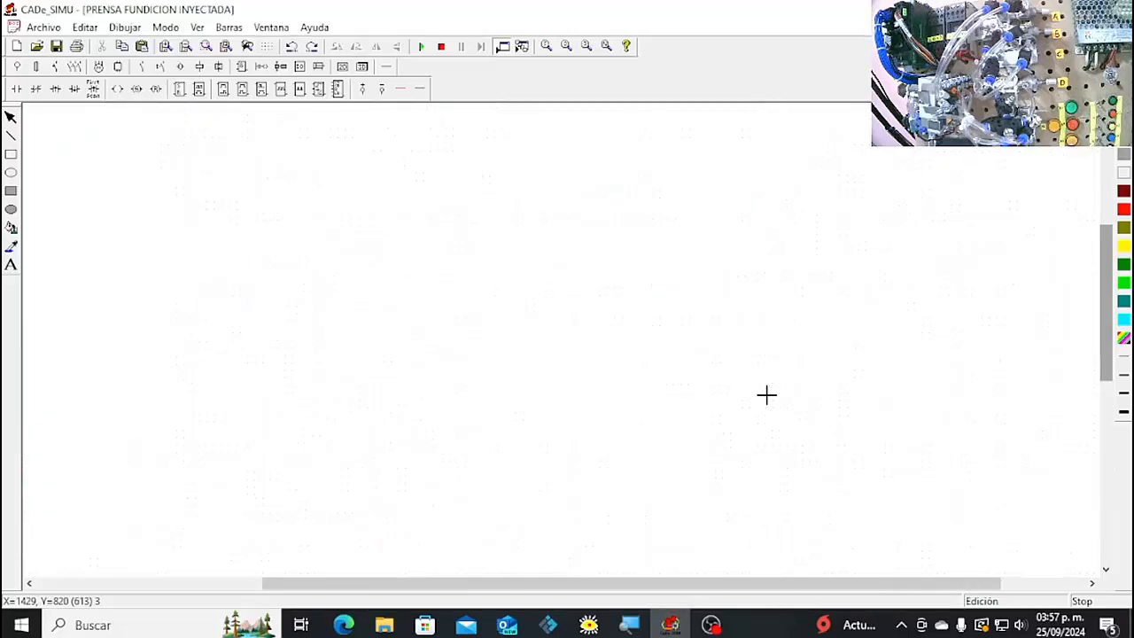
click(420, 90)
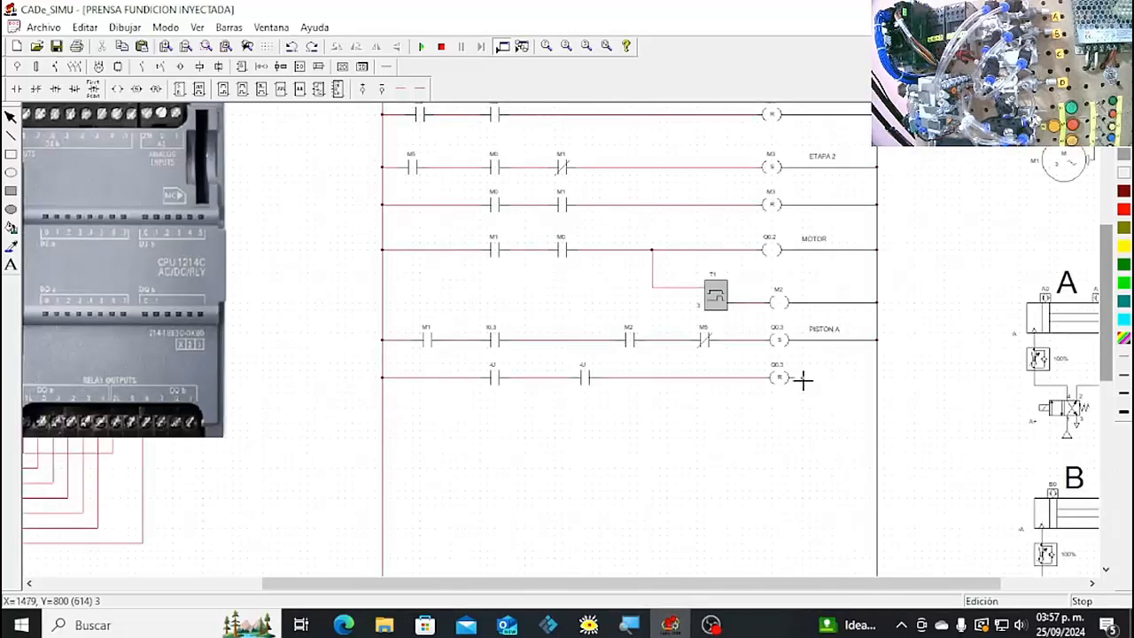
drag(797, 379, 874, 394)
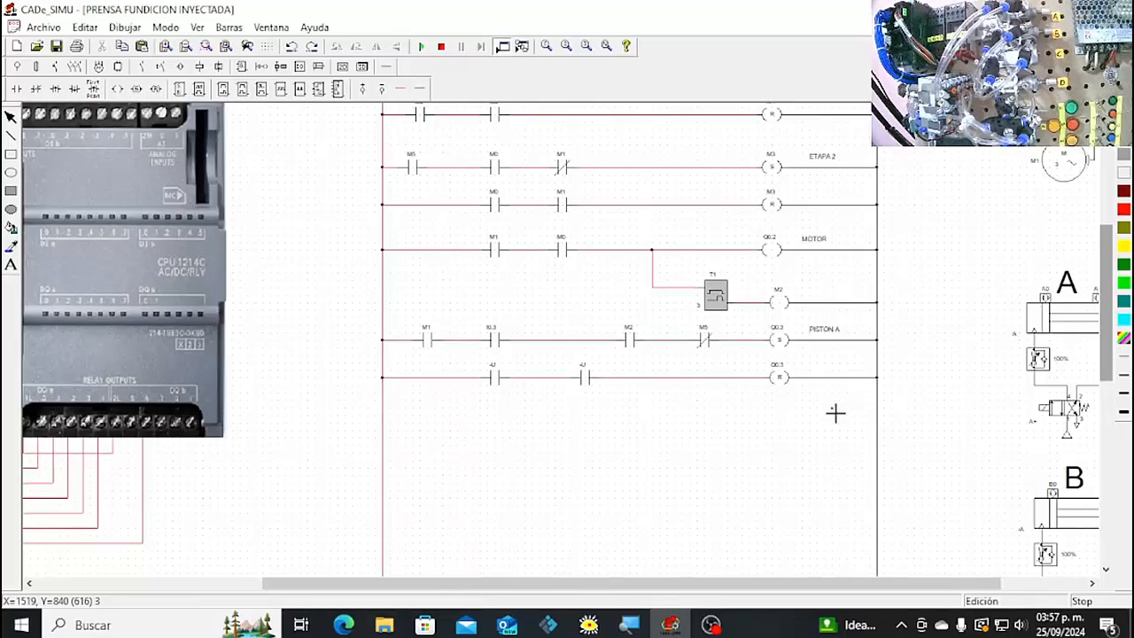
Name the first contact of the Q0.3 reset rung M0.
double_click(495, 378)
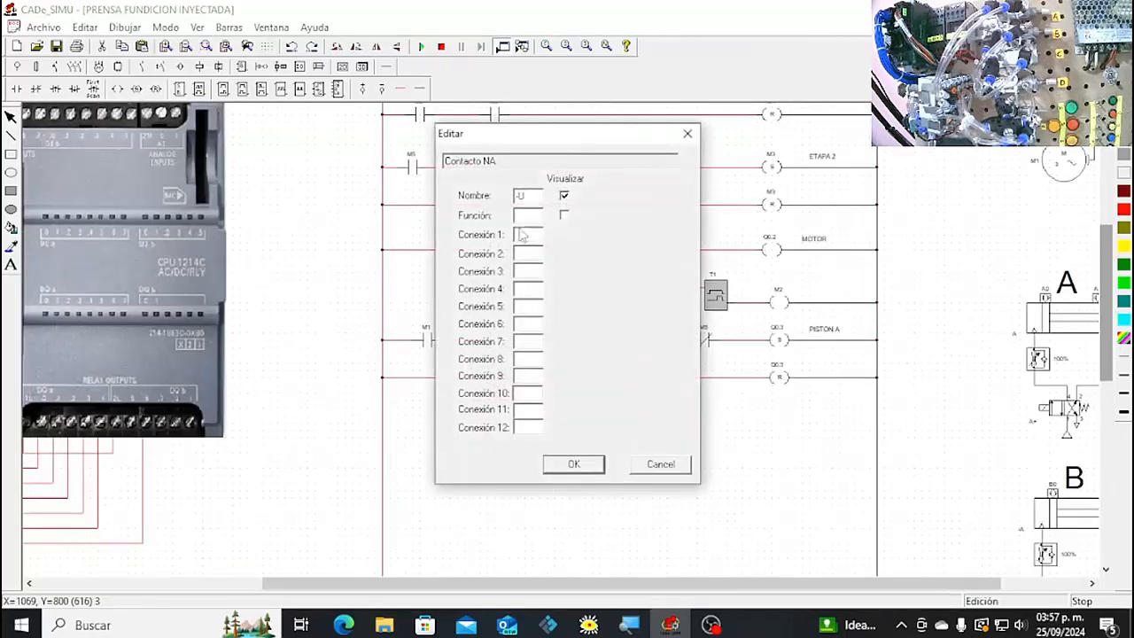
text(I0.4)
click(573, 463)
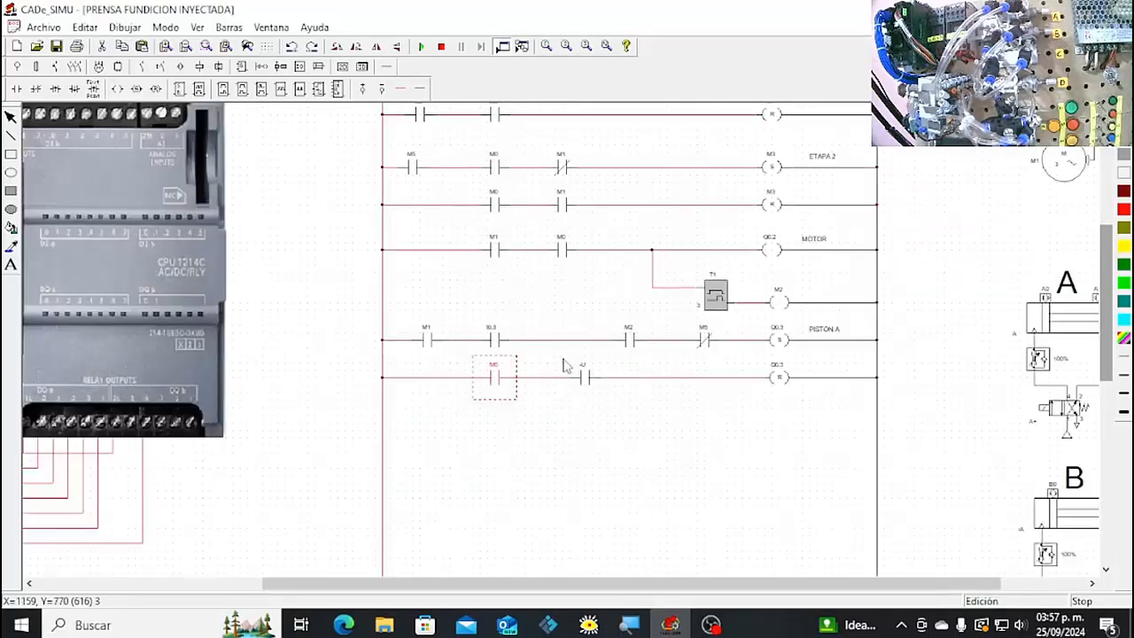
Name the second contact of the Q0.3 reset rung M5.
click(582, 379)
double_click(582, 379)
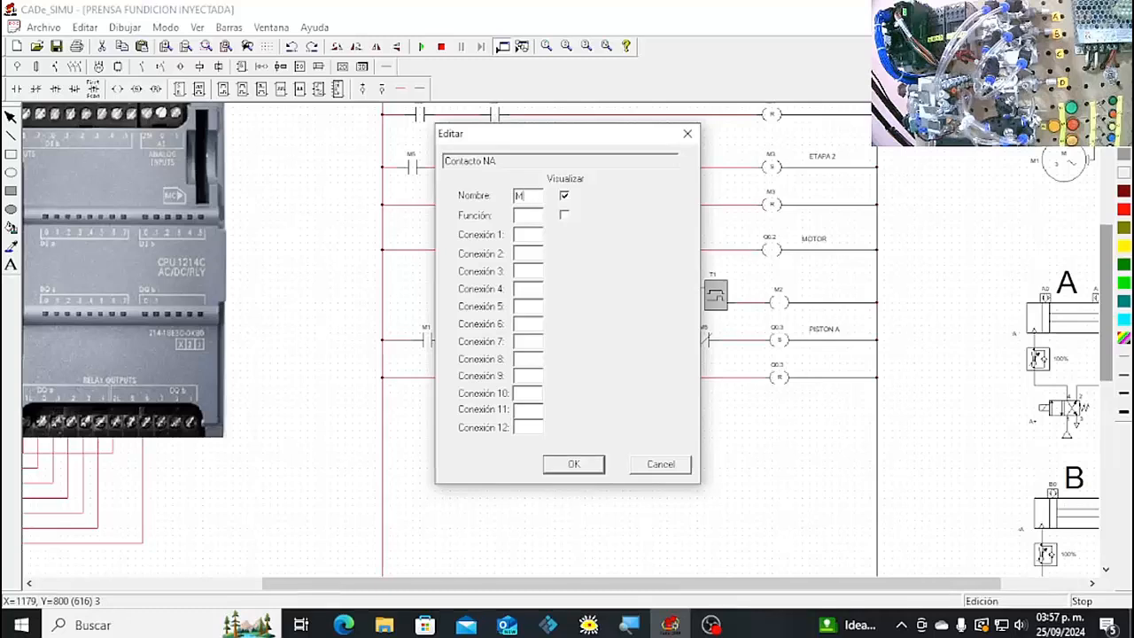
click(573, 463)
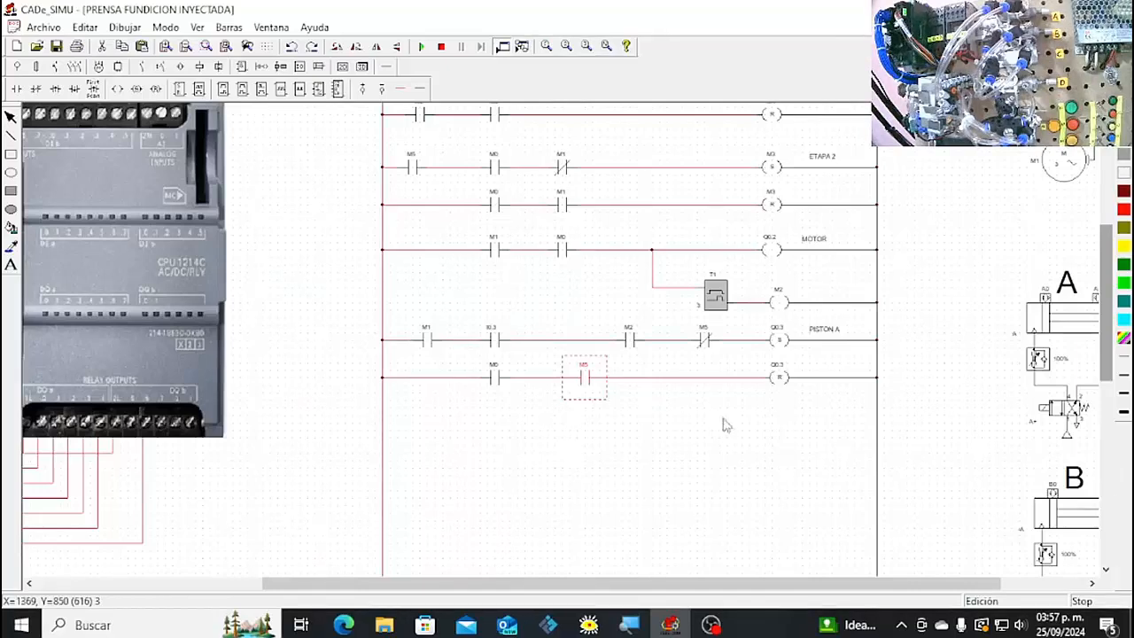
Place a set coil directly below the Q0.3 reset coil and add the text label PISTON B beside it.
click(171, 89)
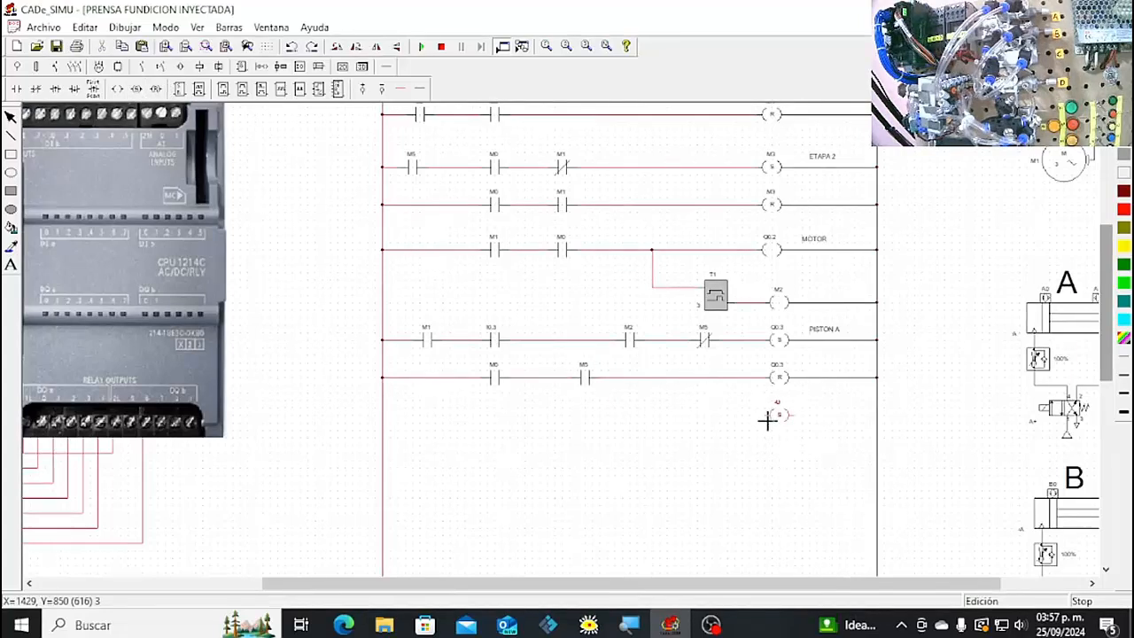
click(767, 421)
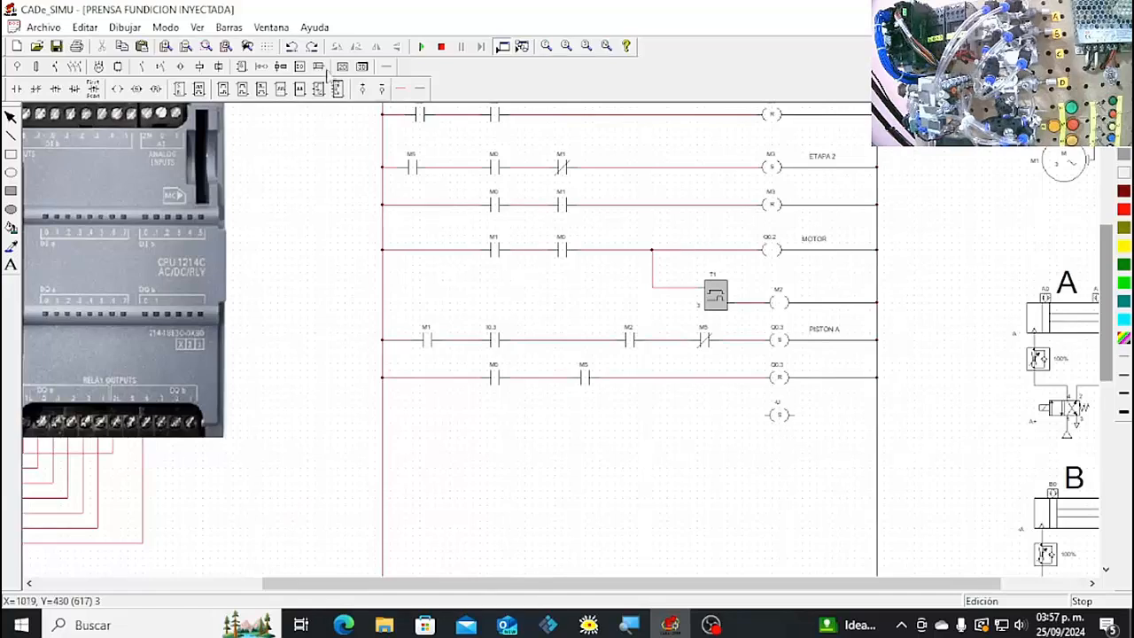
click(124, 27)
click(174, 197)
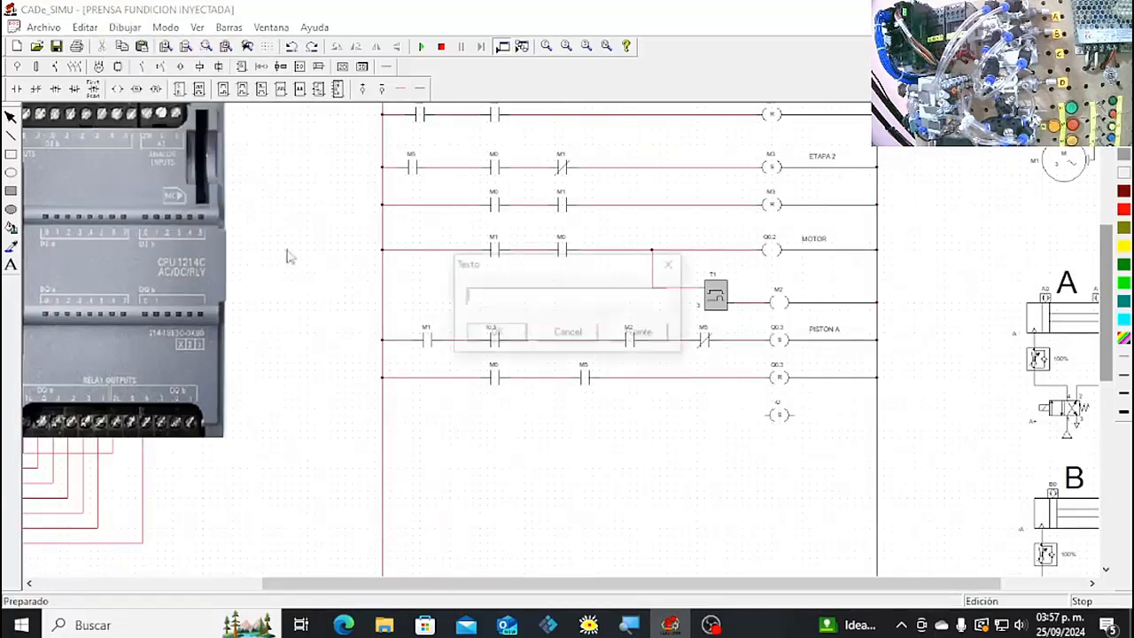
text(P)
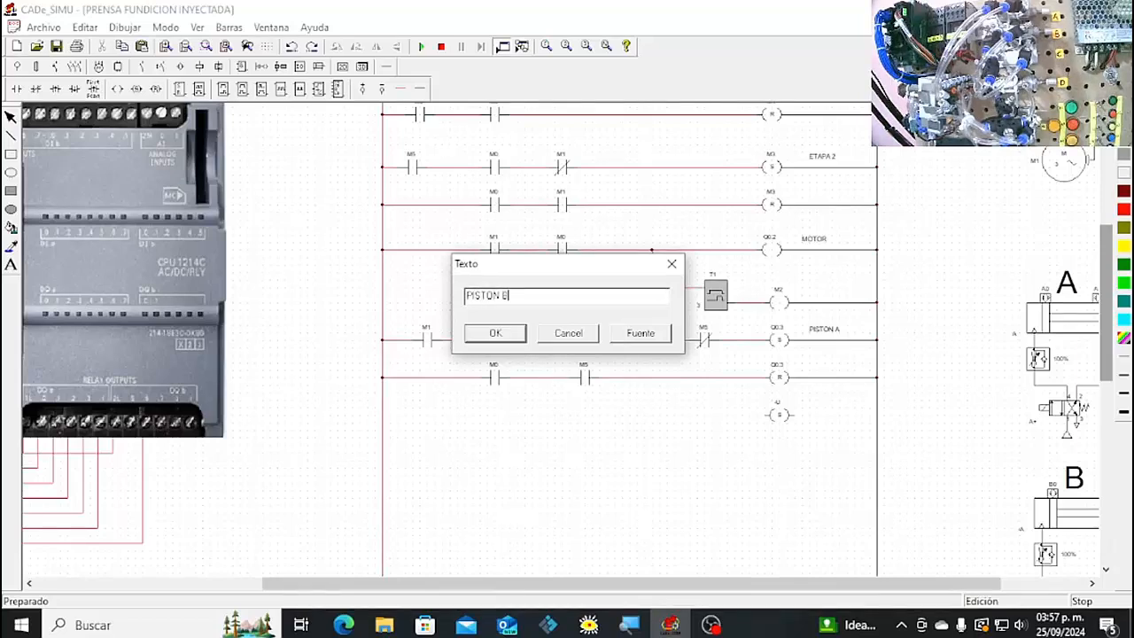
text(ISTON B)
click(501, 334)
click(802, 406)
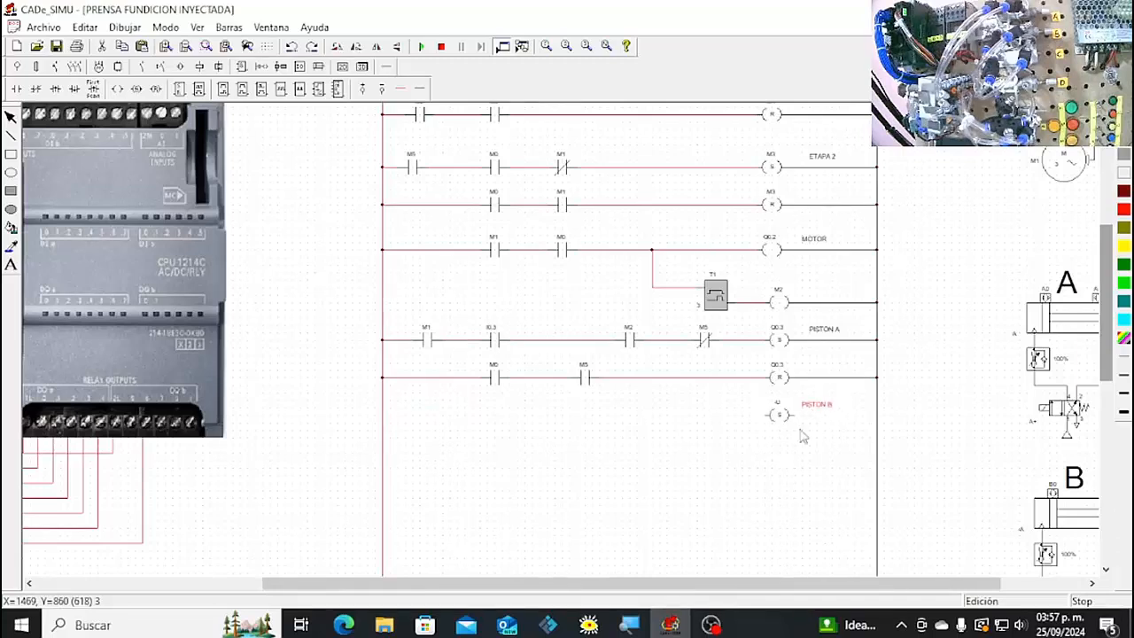
click(799, 442)
Place a normally closed contact level with the piston B set coil and a normally open contact directly below it.
click(34, 89)
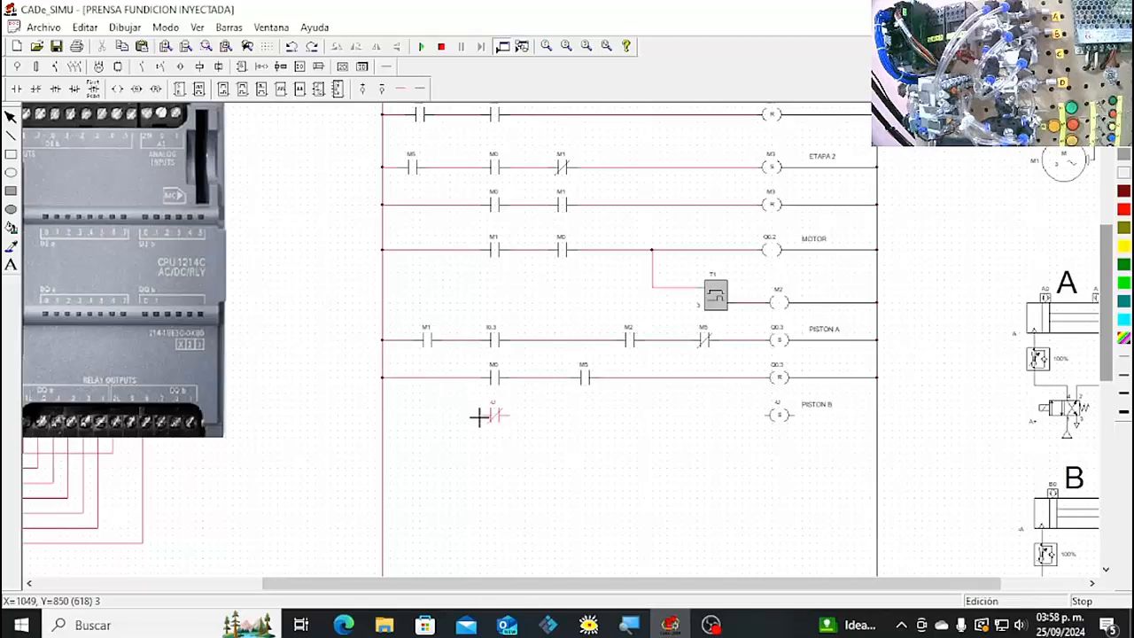
click(479, 416)
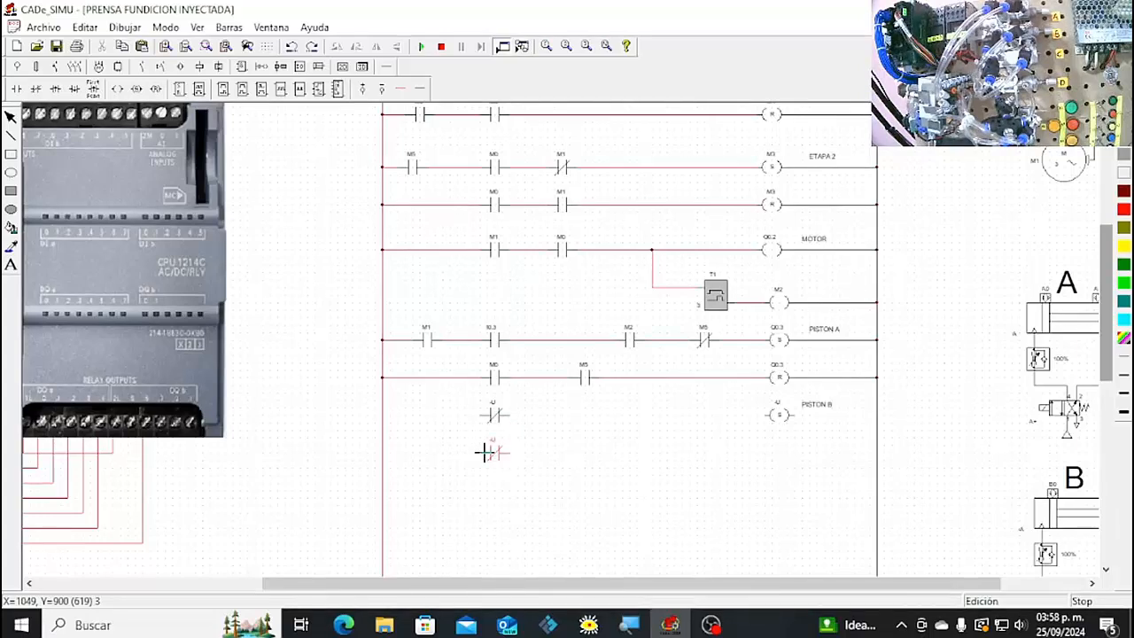
right_click(485, 452)
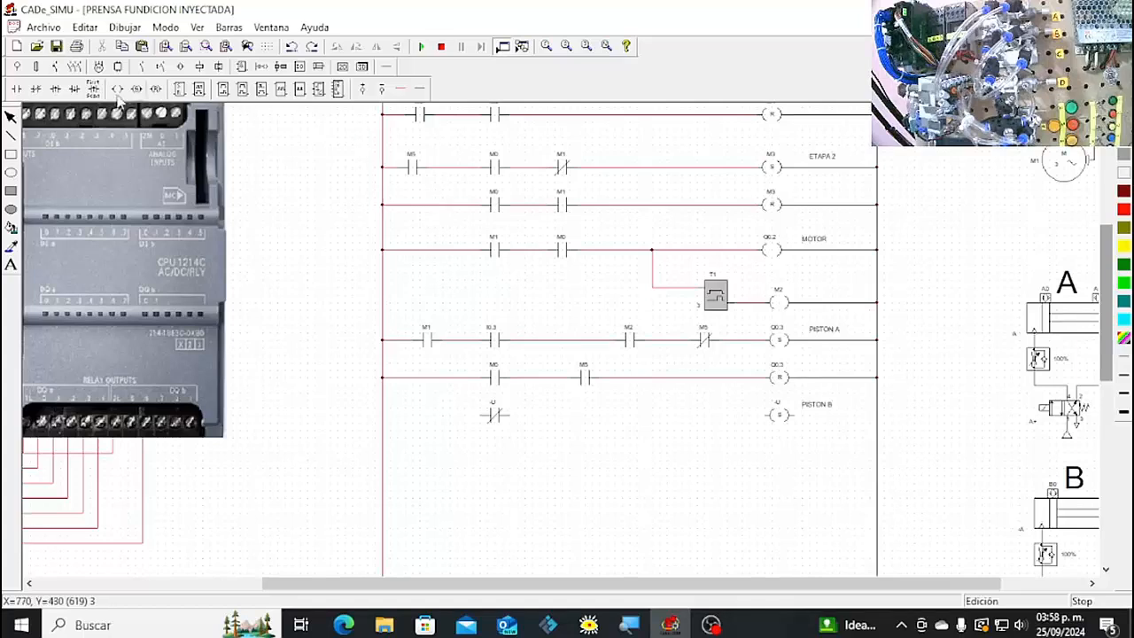
click(17, 90)
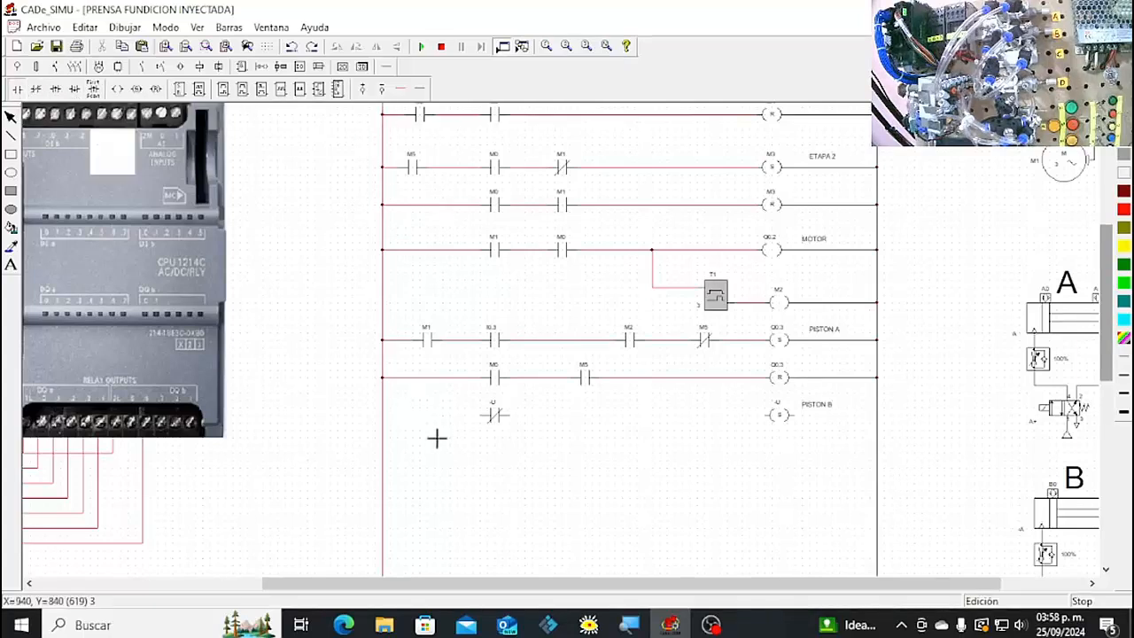
click(485, 453)
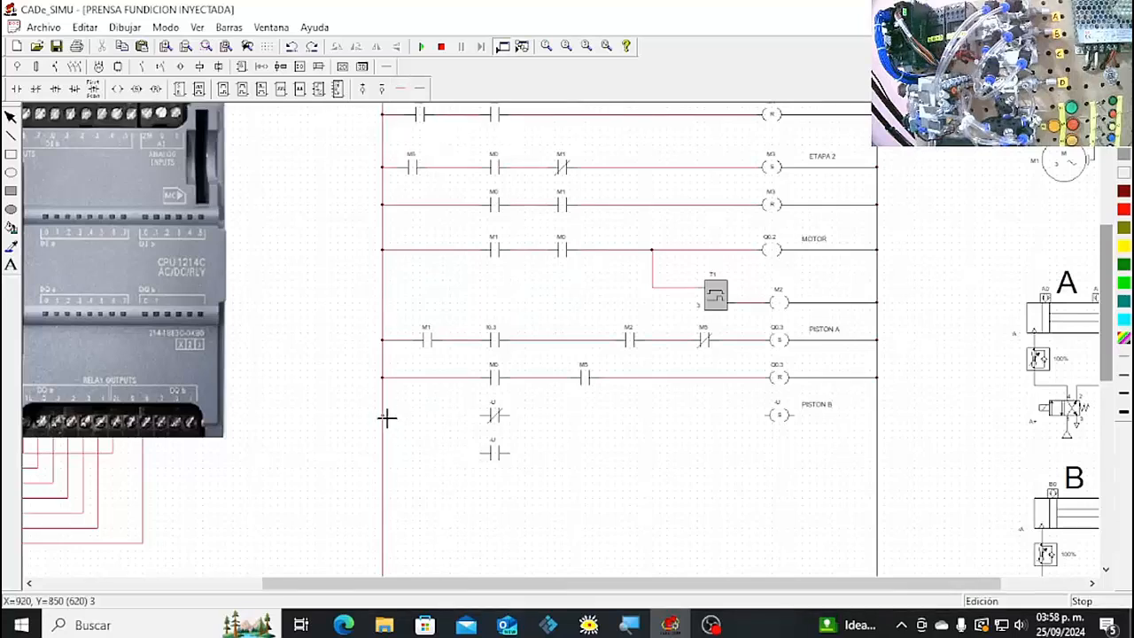
Wire the piston B set rung from the positive to the negative rail, with the normally open contact as a parallel branch.
drag(385, 416, 762, 438)
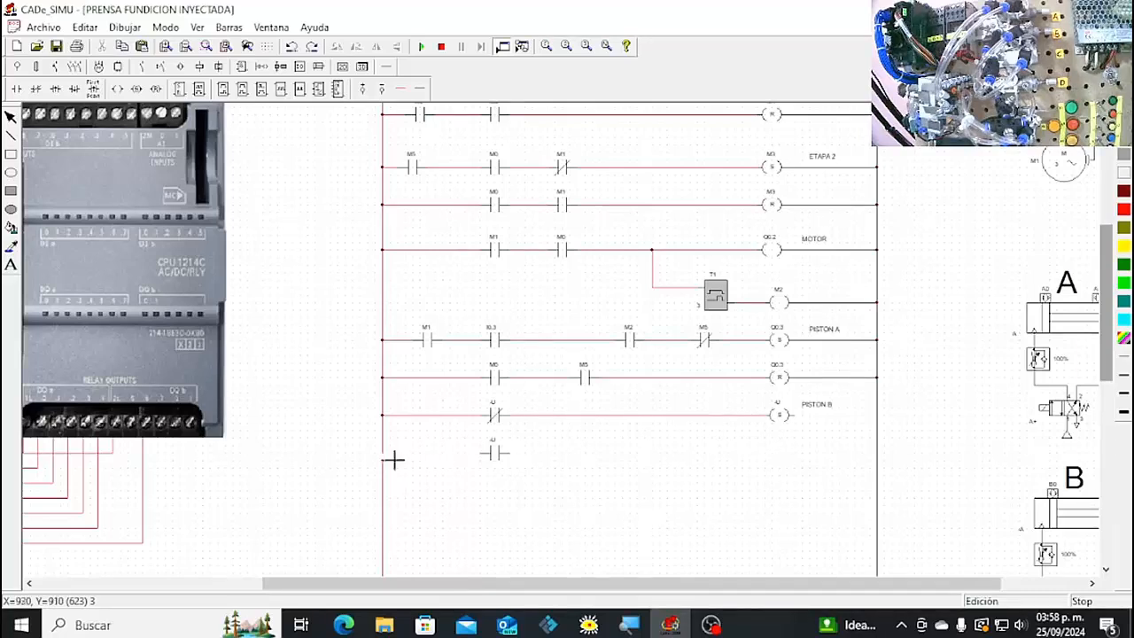
drag(393, 458, 484, 468)
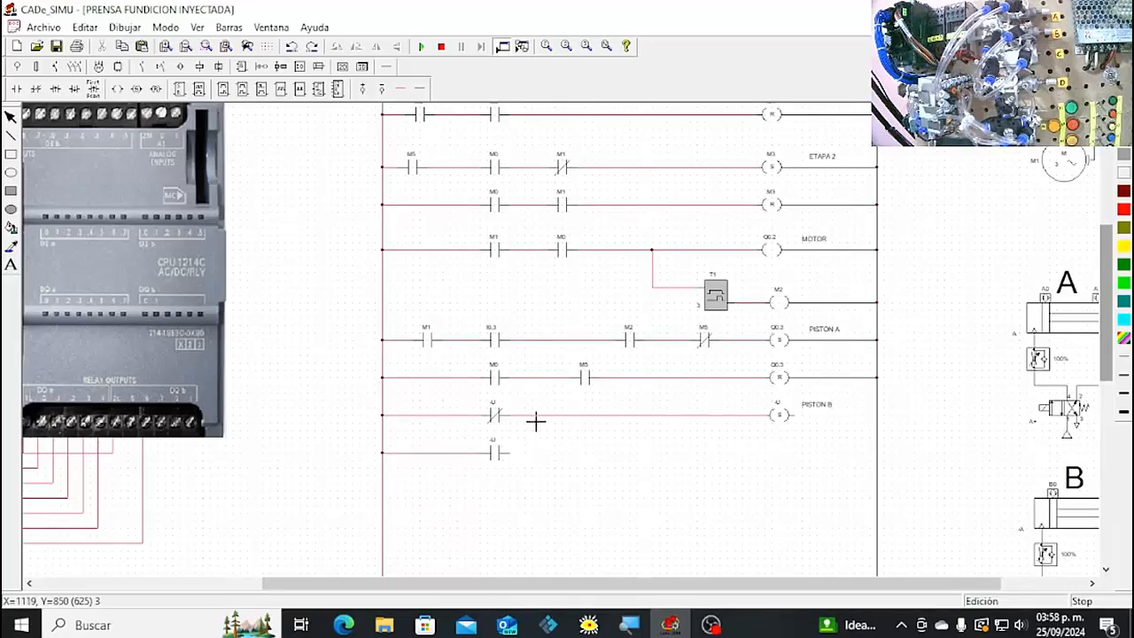
drag(534, 417, 535, 457)
click(423, 91)
drag(795, 417, 876, 416)
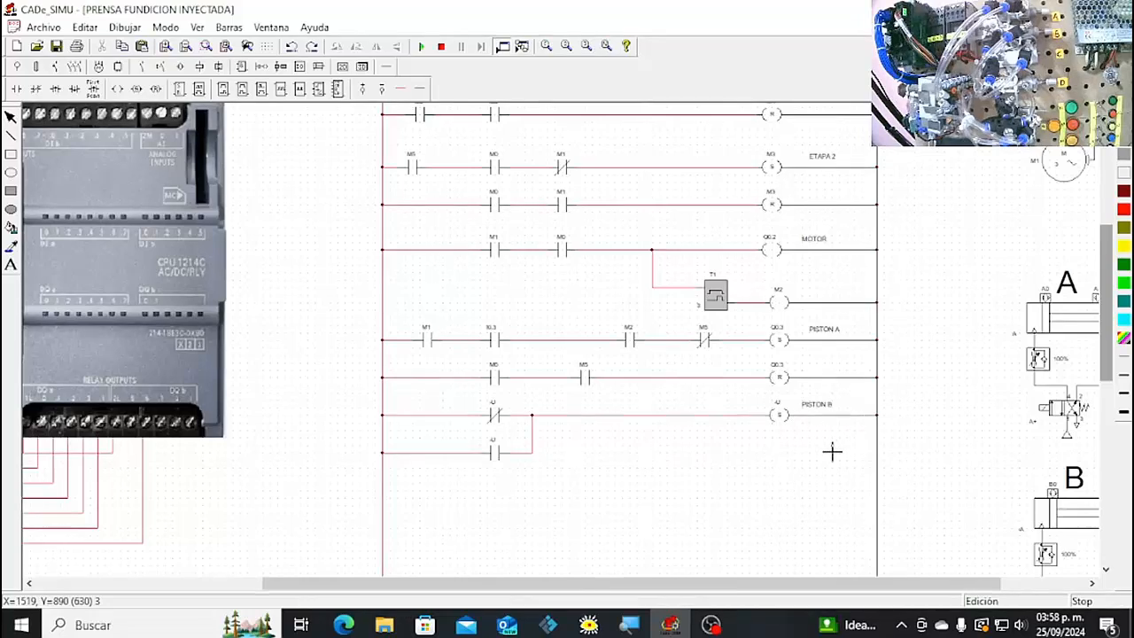
Name the normally closed contact of the piston B rung M1 and the parallel normally open contact I0.6.
double_click(496, 414)
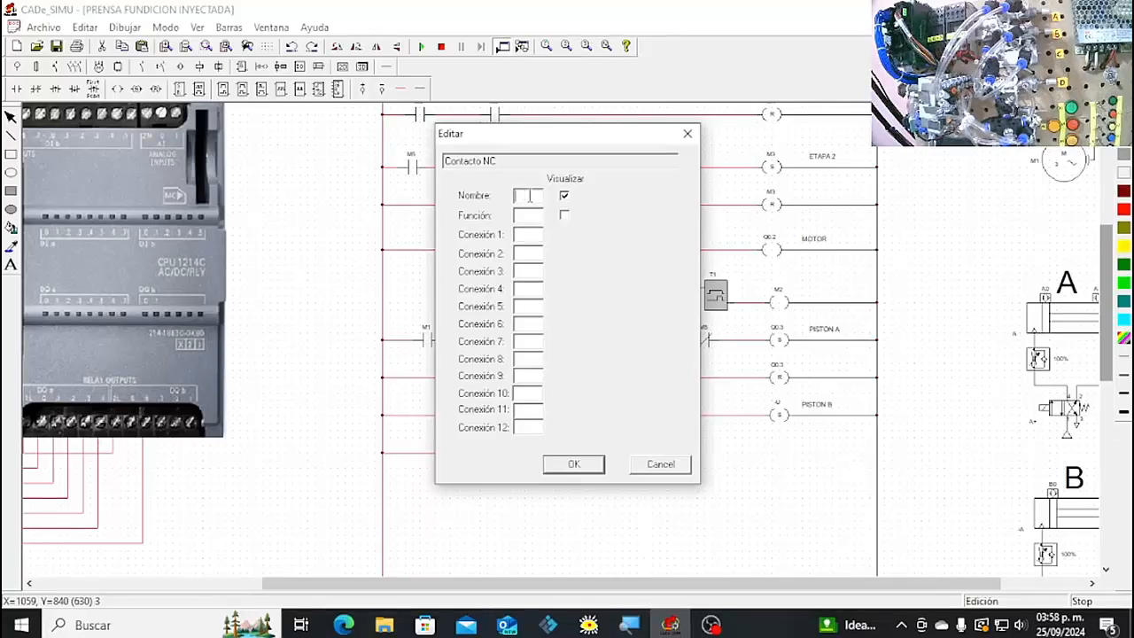
text(M1)
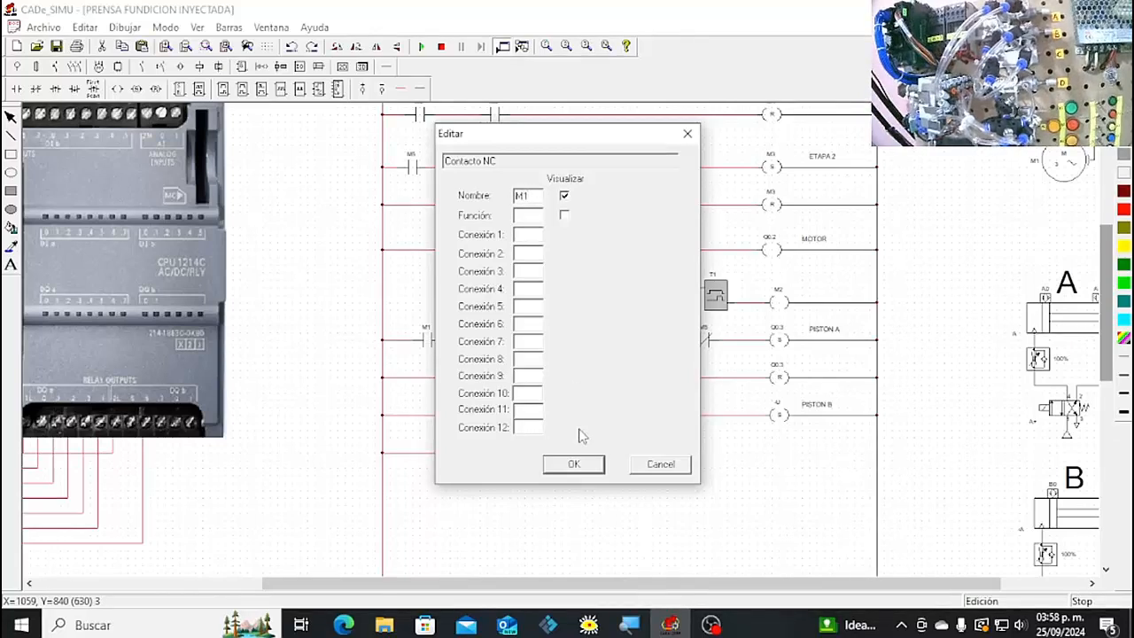
click(575, 469)
double_click(494, 456)
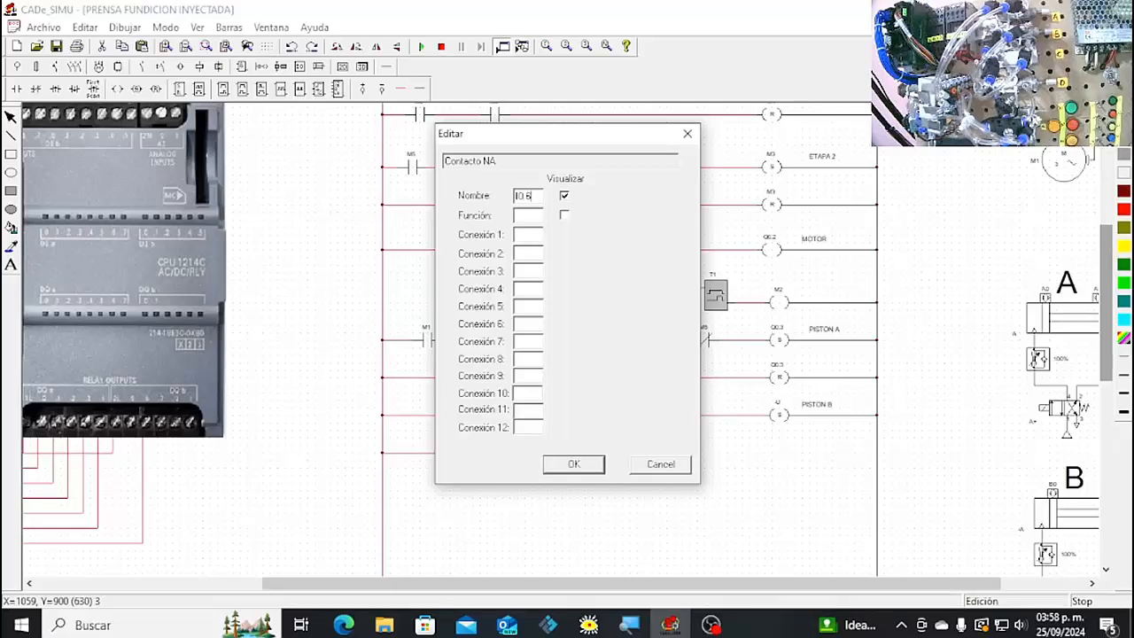
click(563, 467)
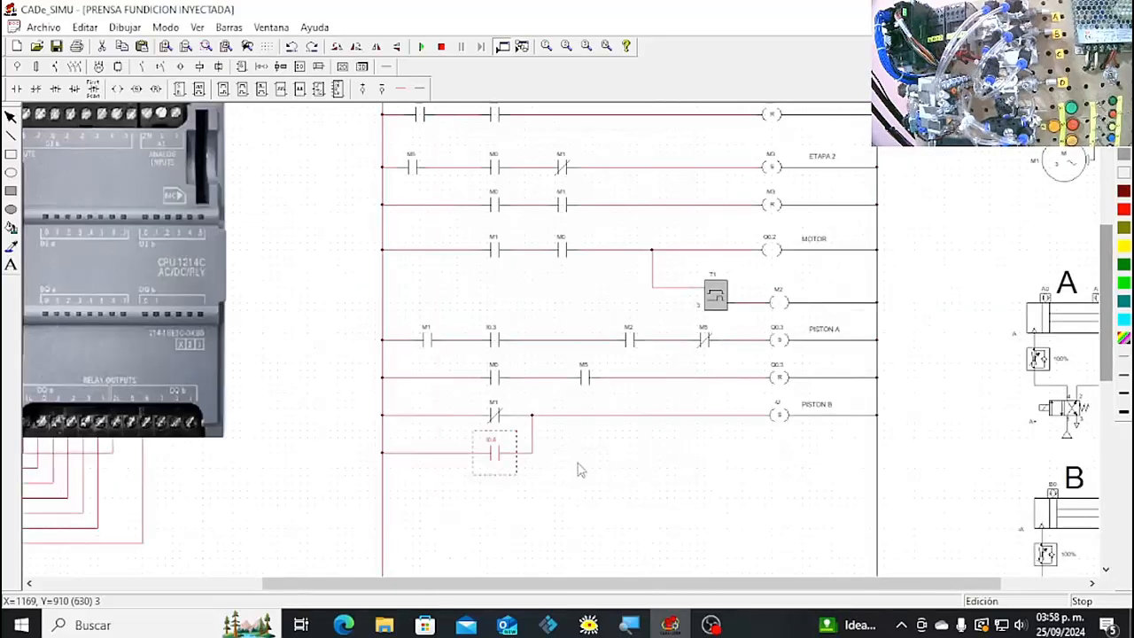
Name the piston B set coil Q0.4.
double_click(779, 418)
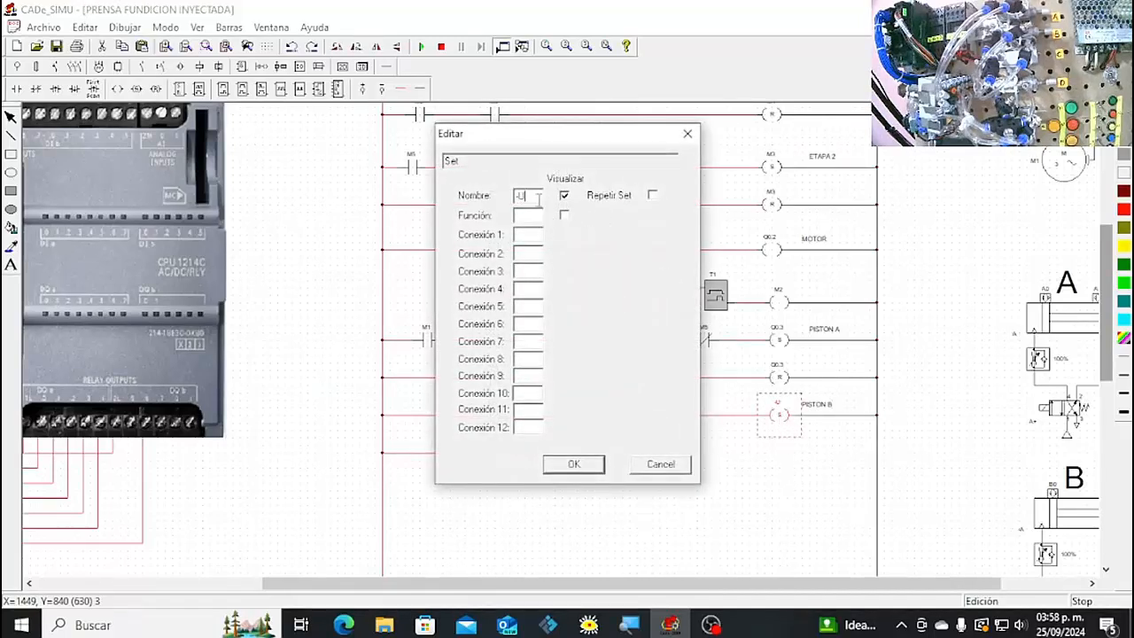
key(BackSpace)
text(Q0)
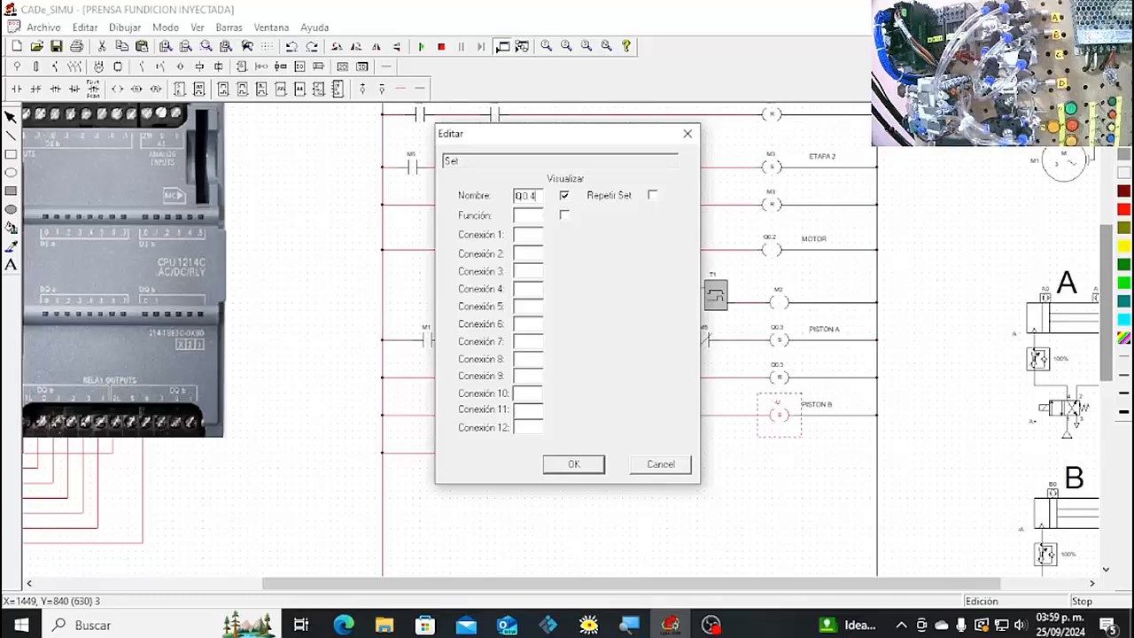
text(.4)
click(574, 465)
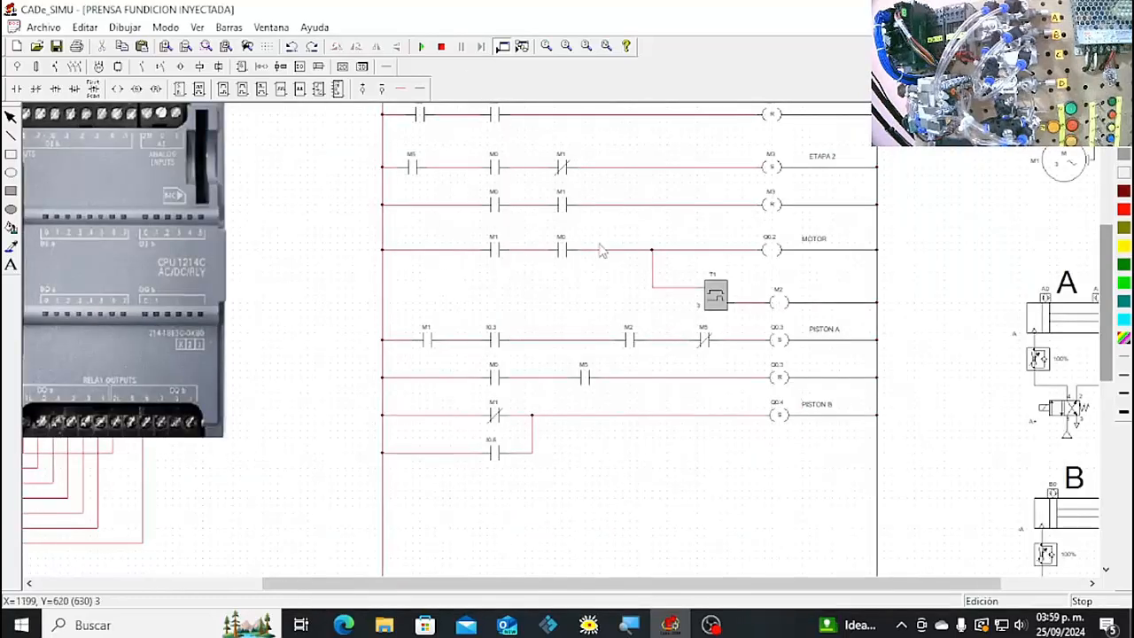
Place a reset coil and a normally open contact level with each other below the piston B parallel branch.
drag(1112, 299, 1110, 361)
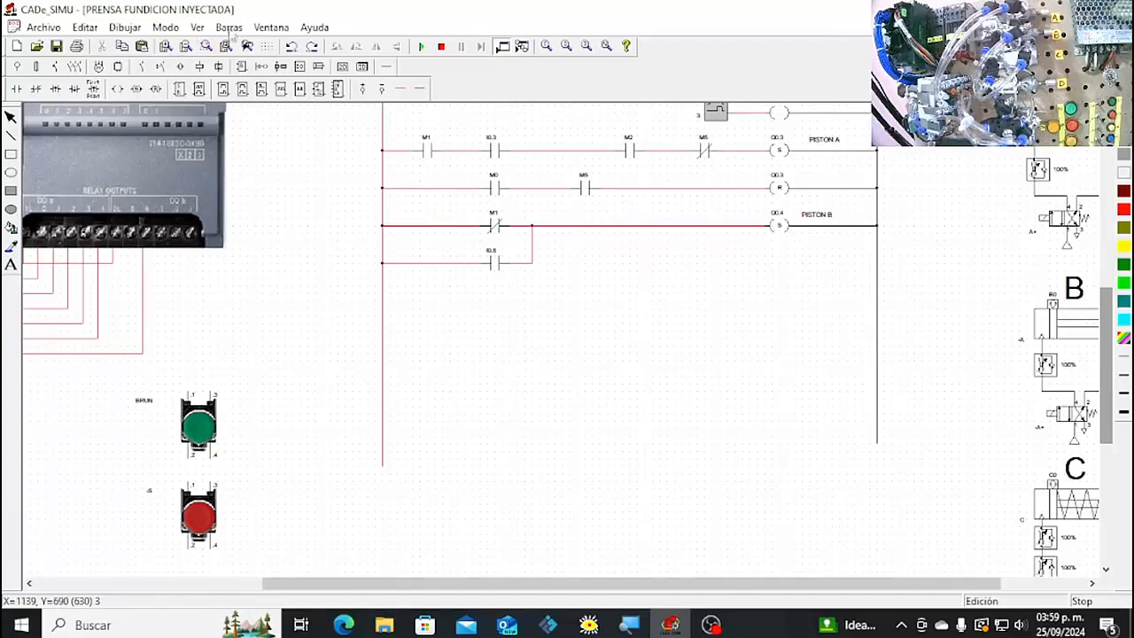
click(155, 88)
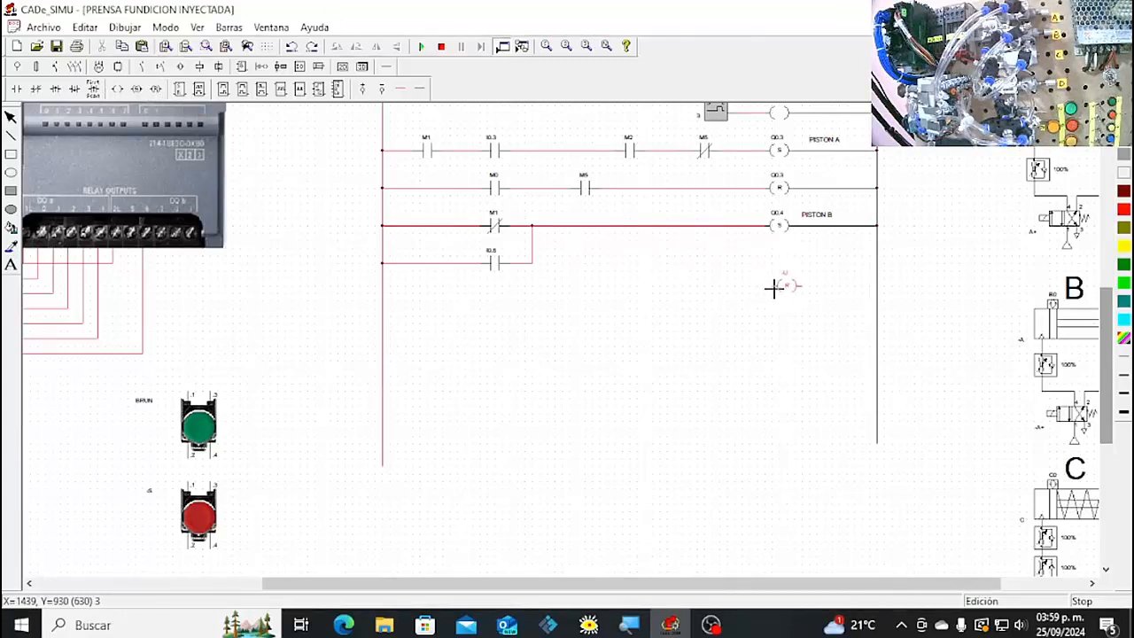
click(771, 288)
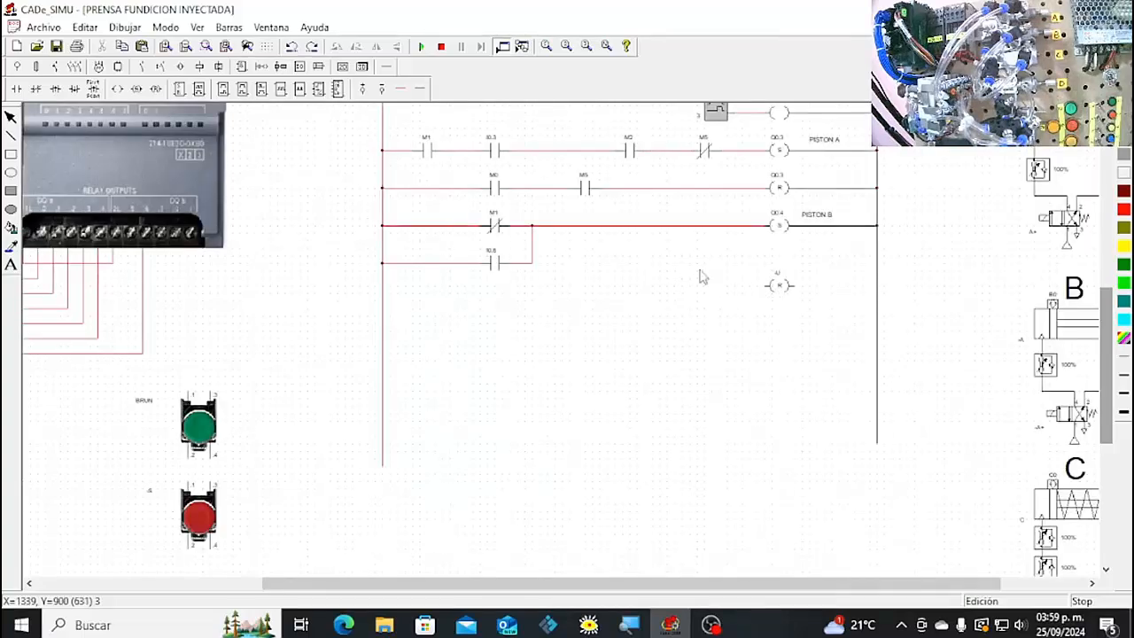
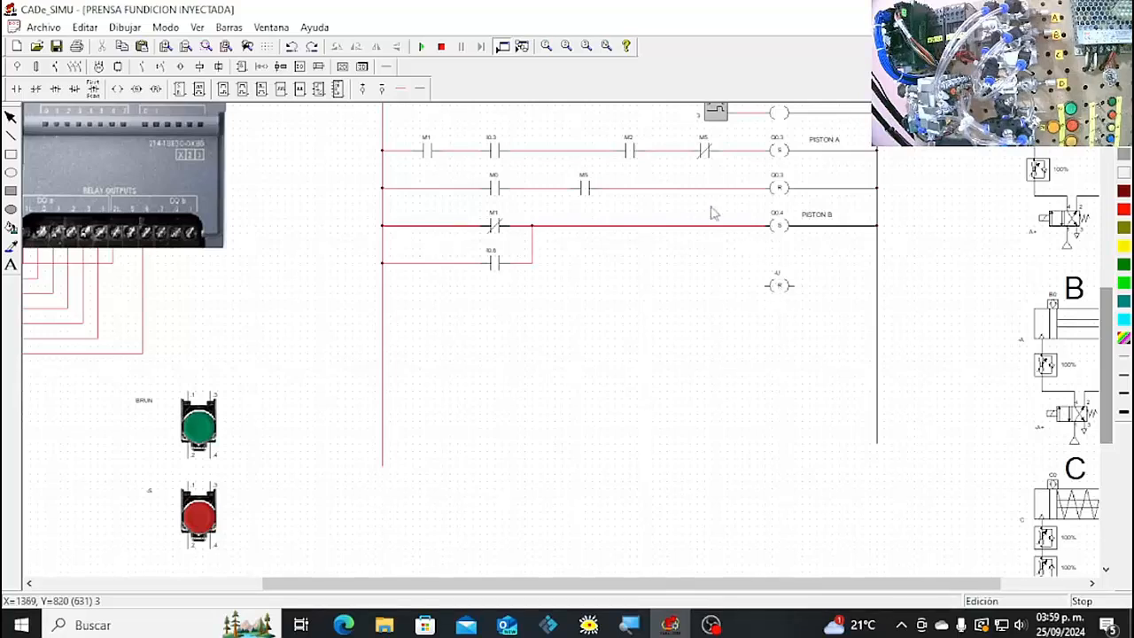
click(16, 89)
click(492, 299)
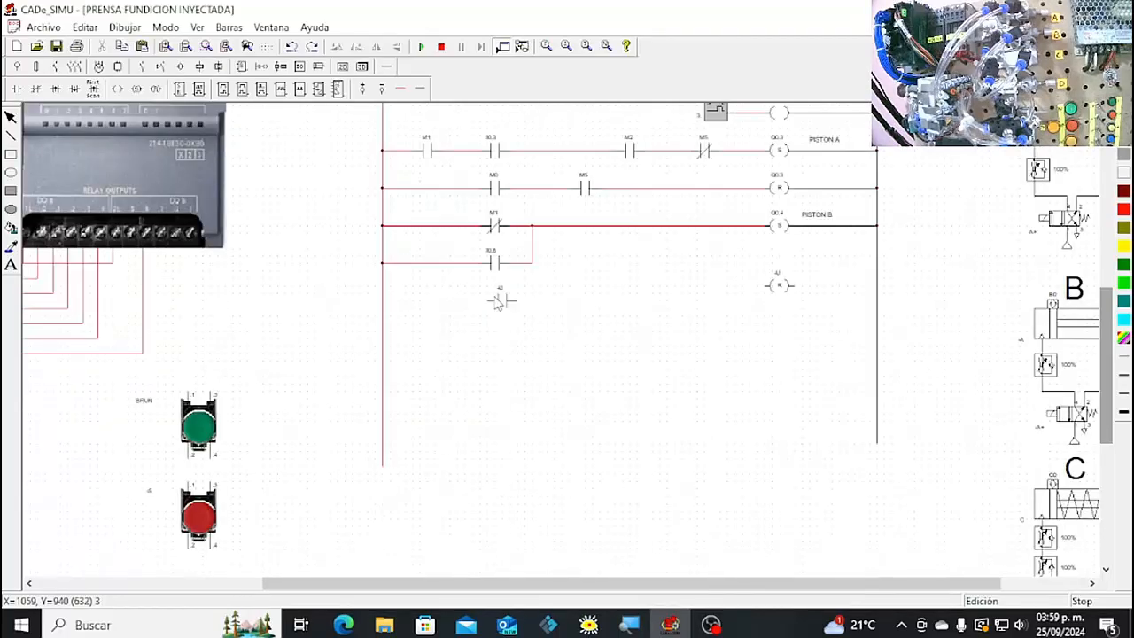
click(782, 292)
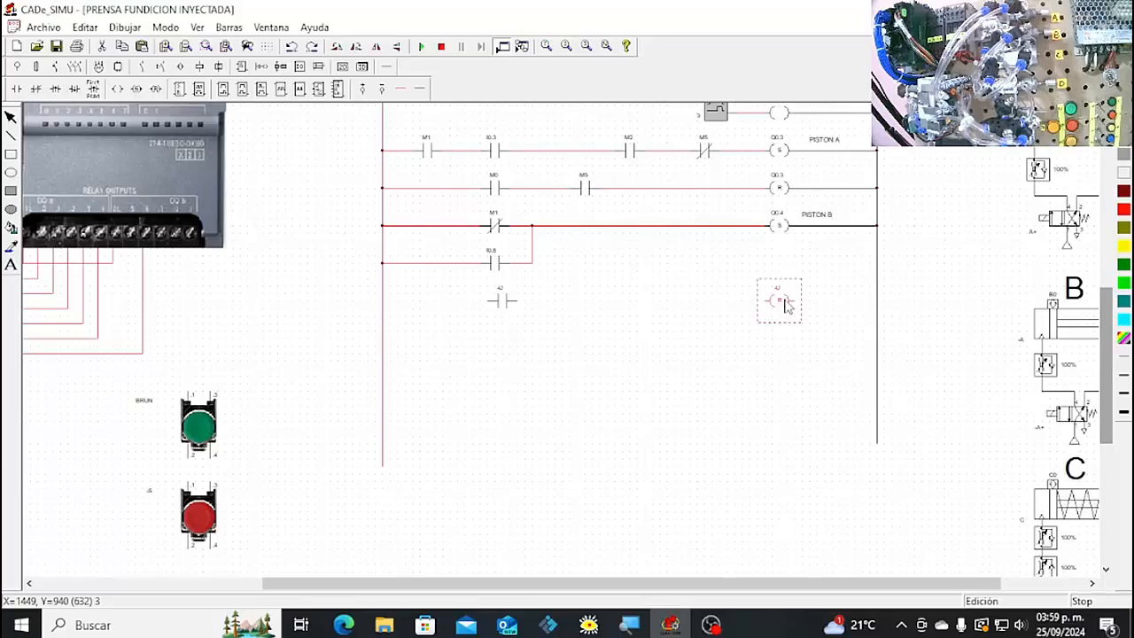
click(778, 304)
Name the normally open contact of the piston B reset rung I0.3.
double_click(501, 300)
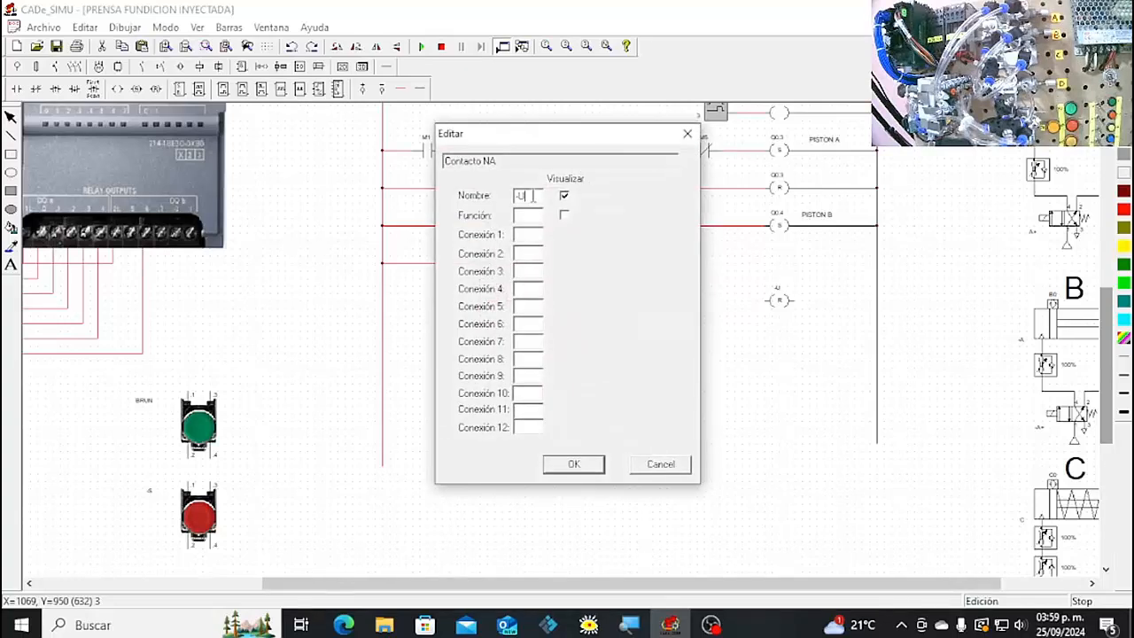
text(I0.3)
click(556, 465)
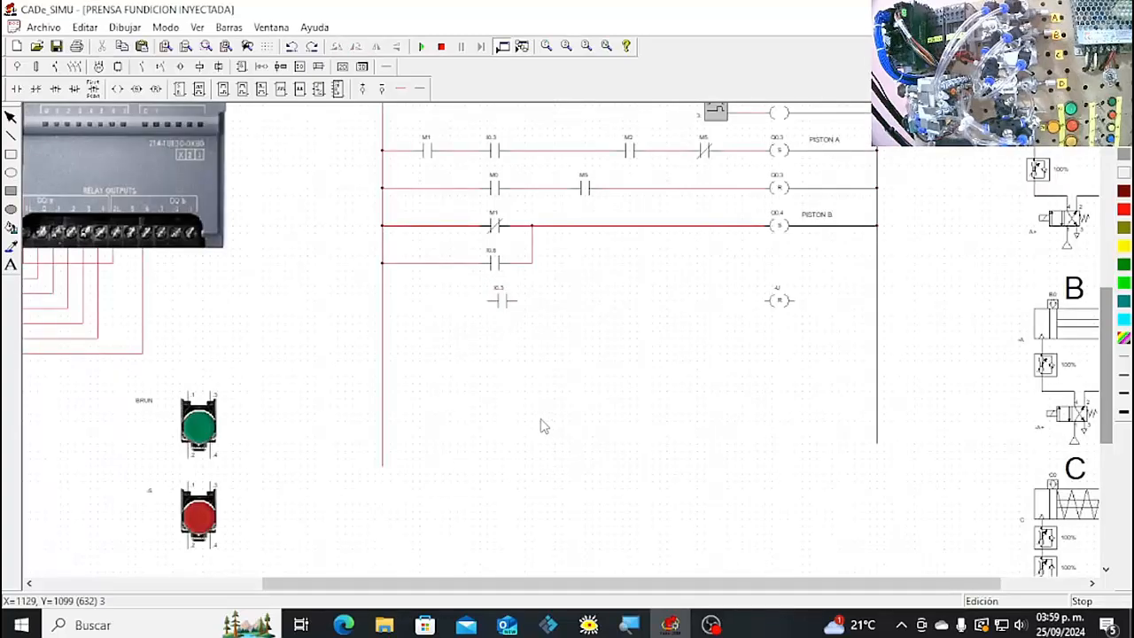
Wire the piston B reset rung from the positive rail through the contact and reset coil to the negative rail.
click(402, 89)
drag(385, 301, 775, 326)
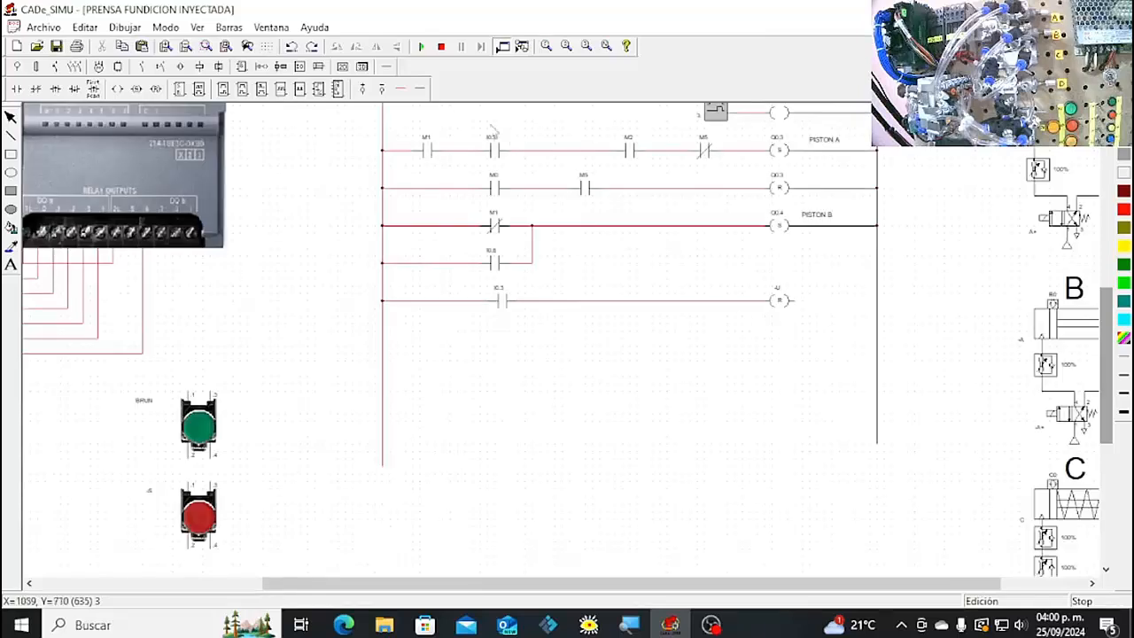
click(422, 91)
drag(798, 301, 877, 303)
Name the piston B reset coil Q0.4.
double_click(780, 302)
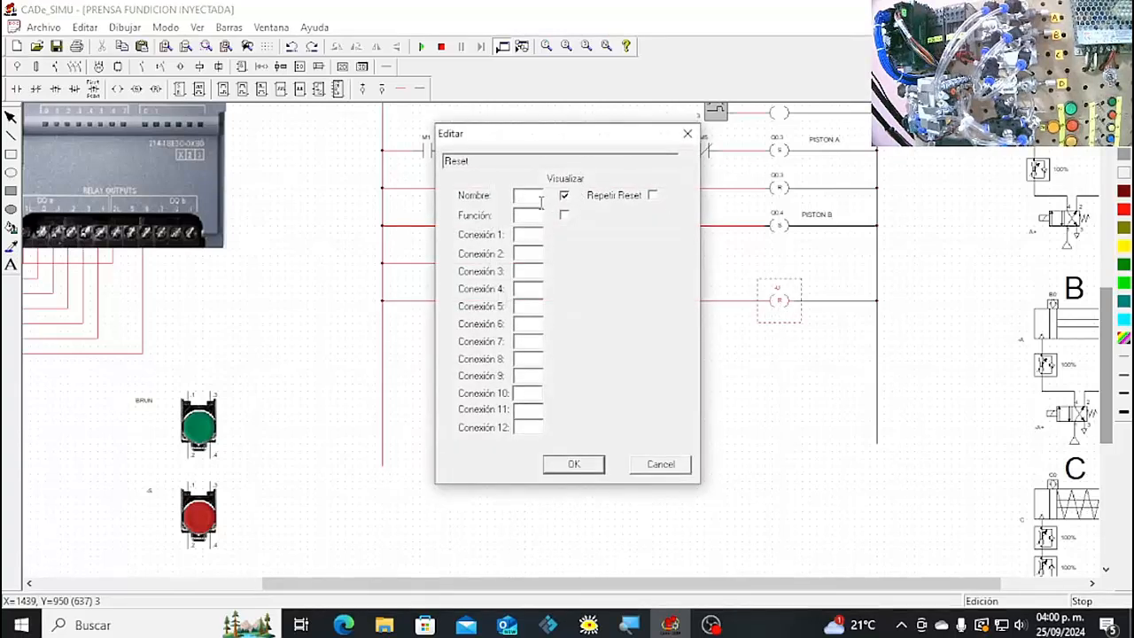
text(Q0.4)
click(558, 465)
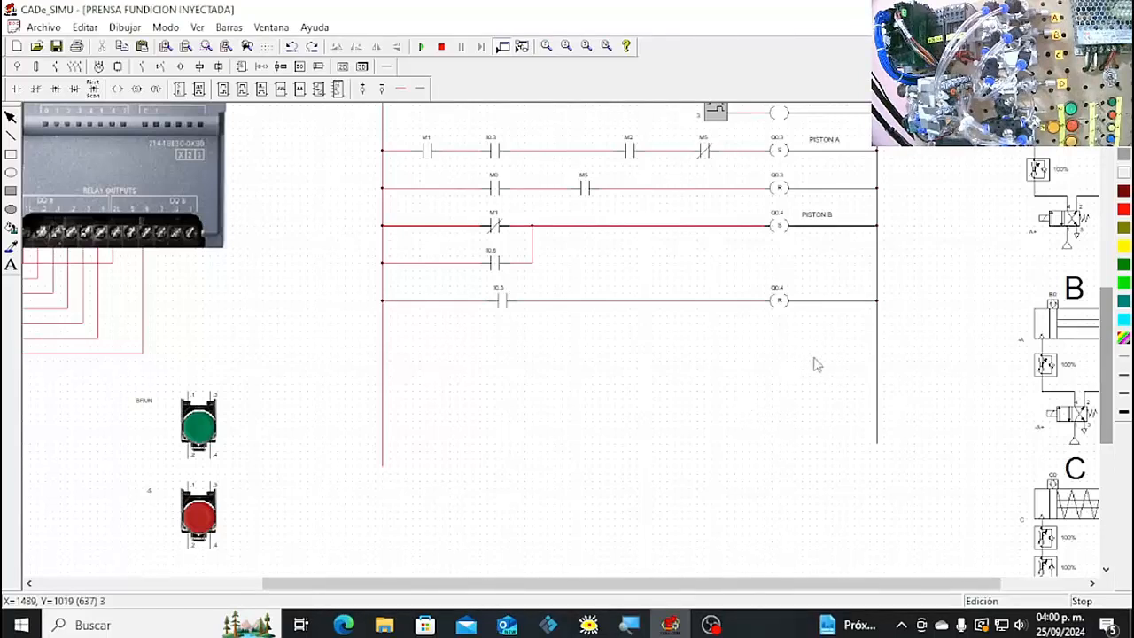
Place three normally open contacts in a row on a new rung below the piston B reset rung.
click(18, 89)
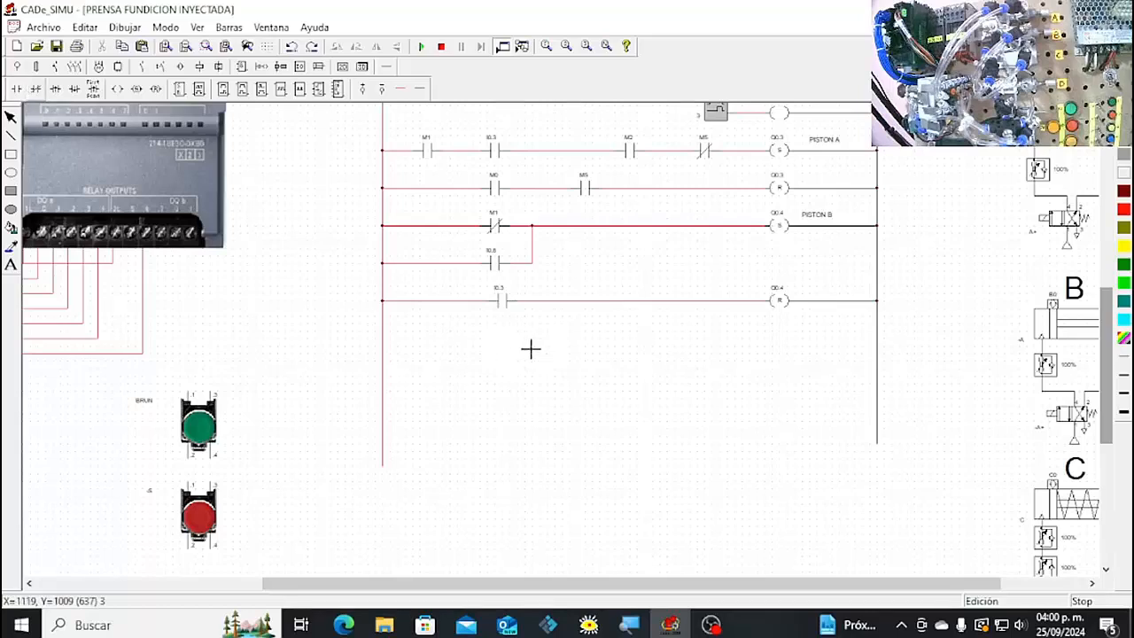
click(488, 351)
click(595, 351)
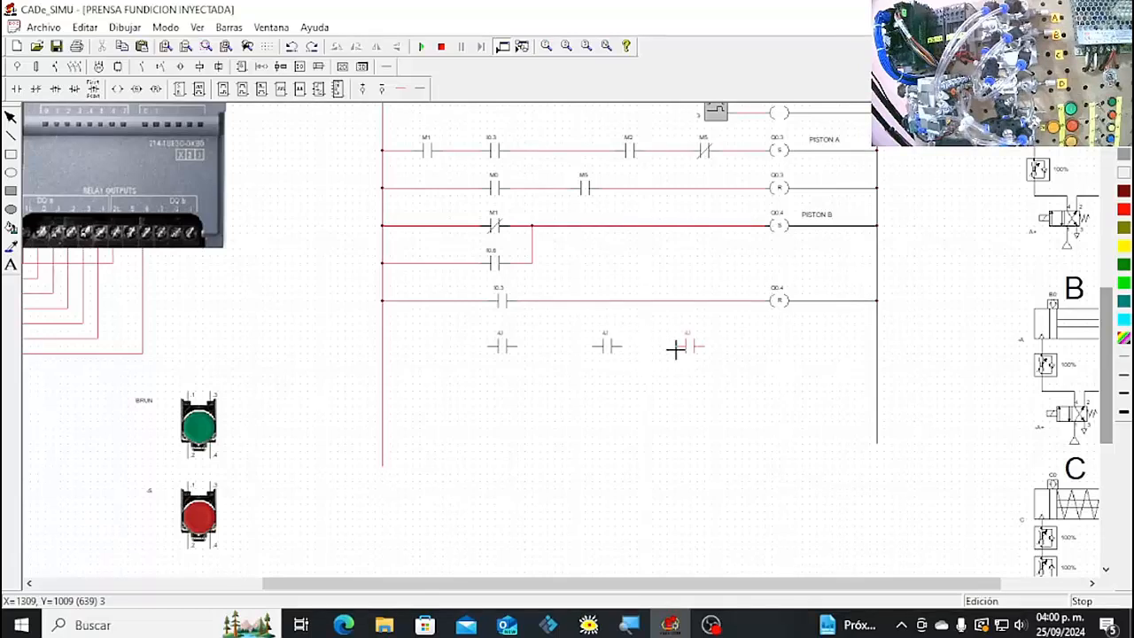
click(676, 350)
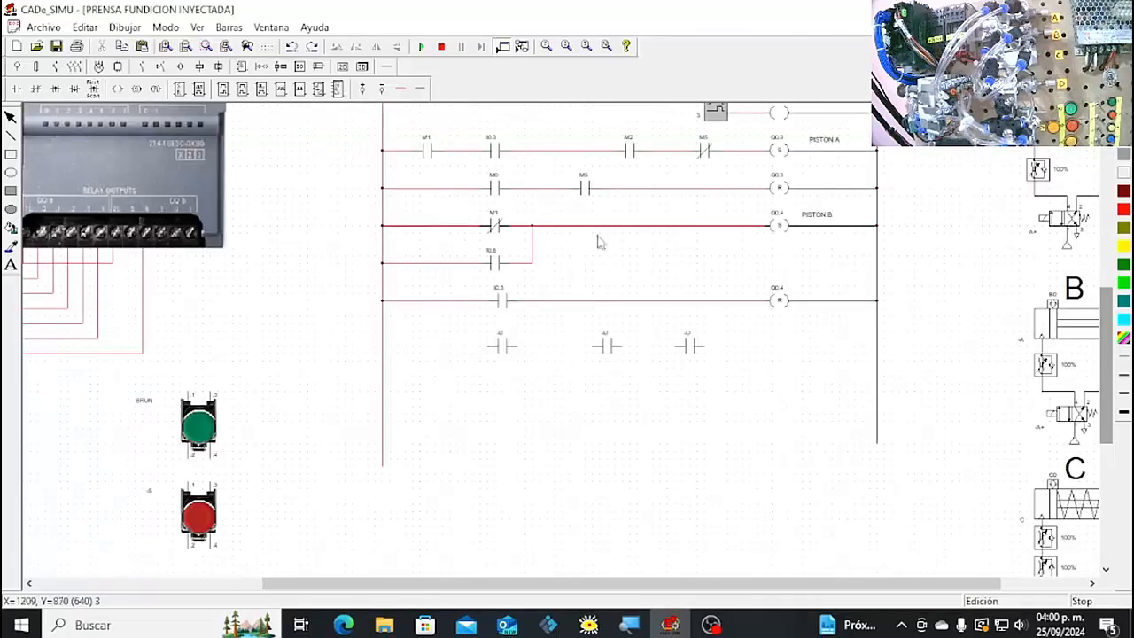
Add a pulse timer and an assign coil after the three contacts on the new rung.
click(240, 90)
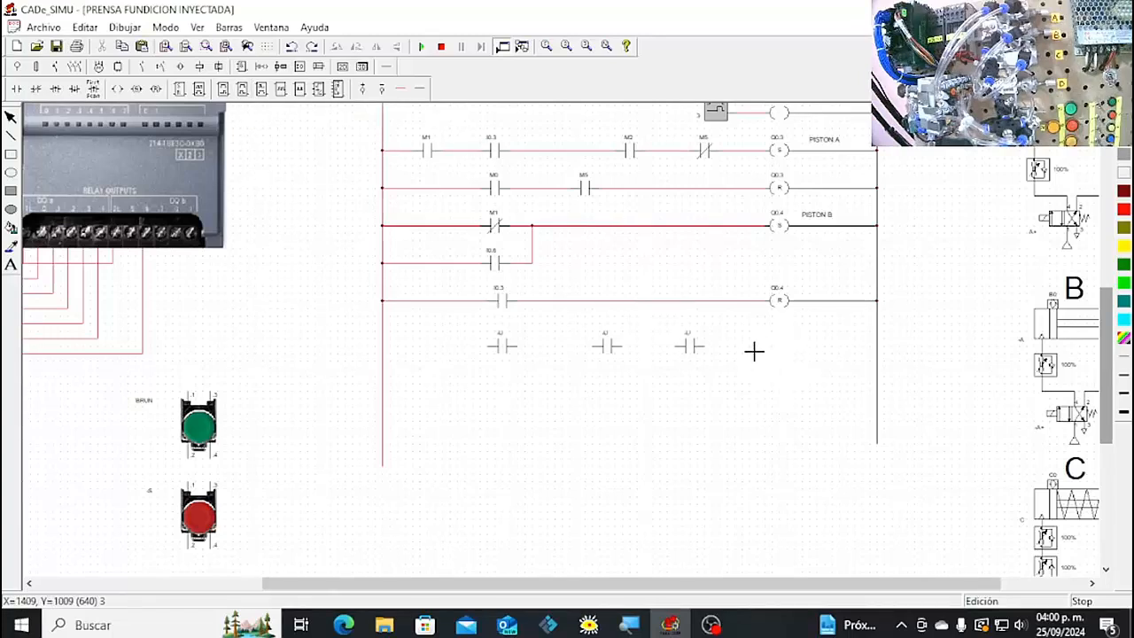
click(727, 350)
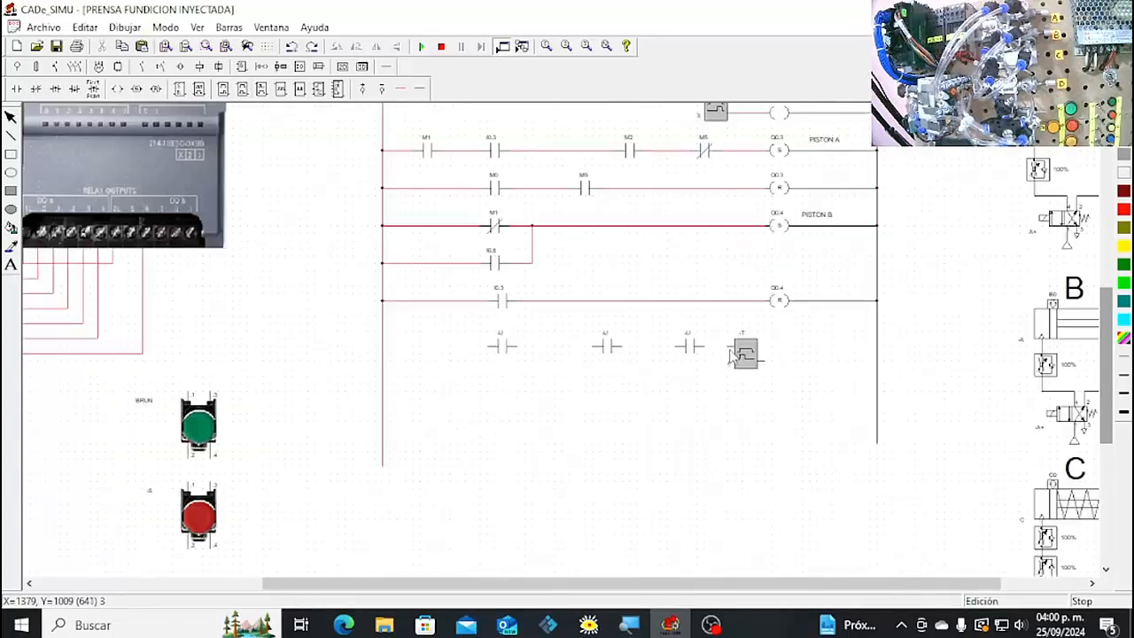
click(116, 89)
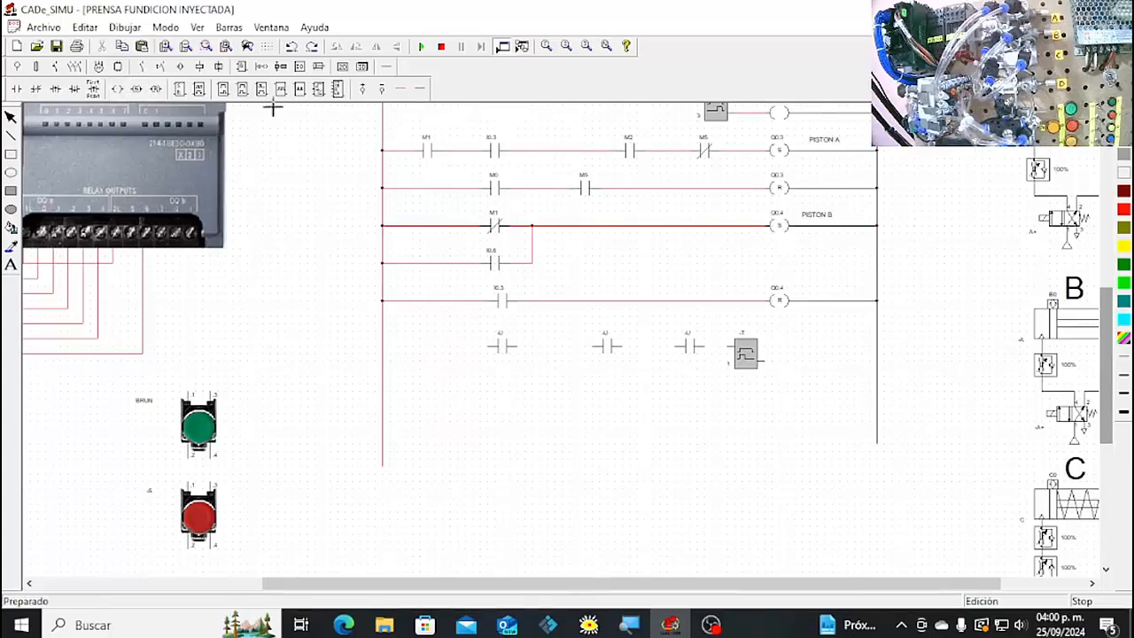
click(800, 346)
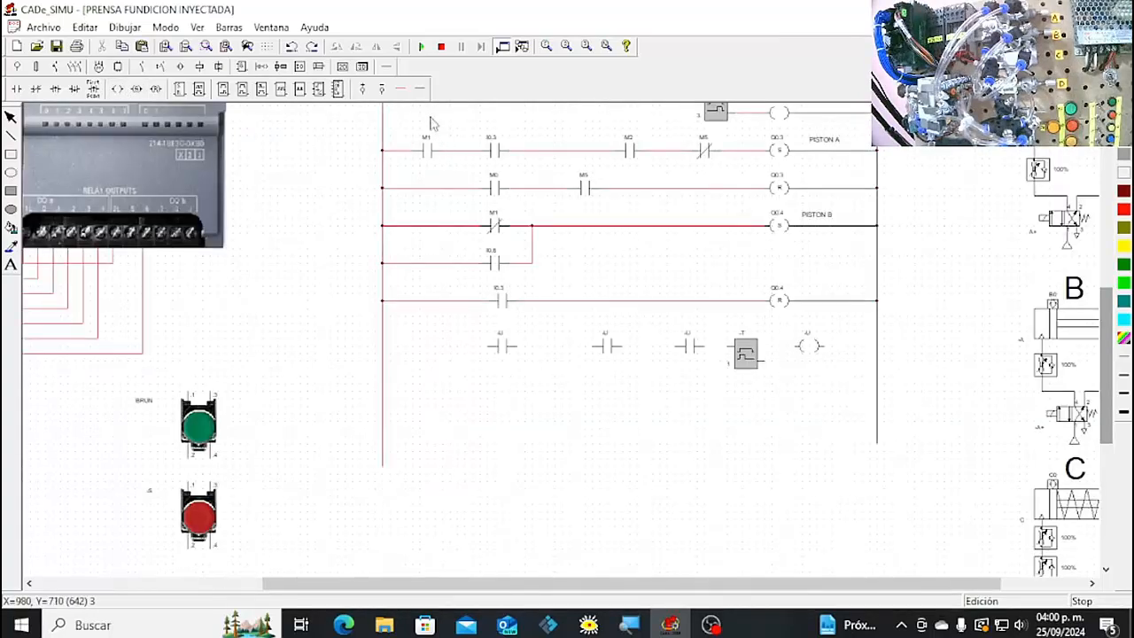
Wire the timer rung from the positive rail through the three contacts, the timer and the coil to the negative rail.
click(401, 89)
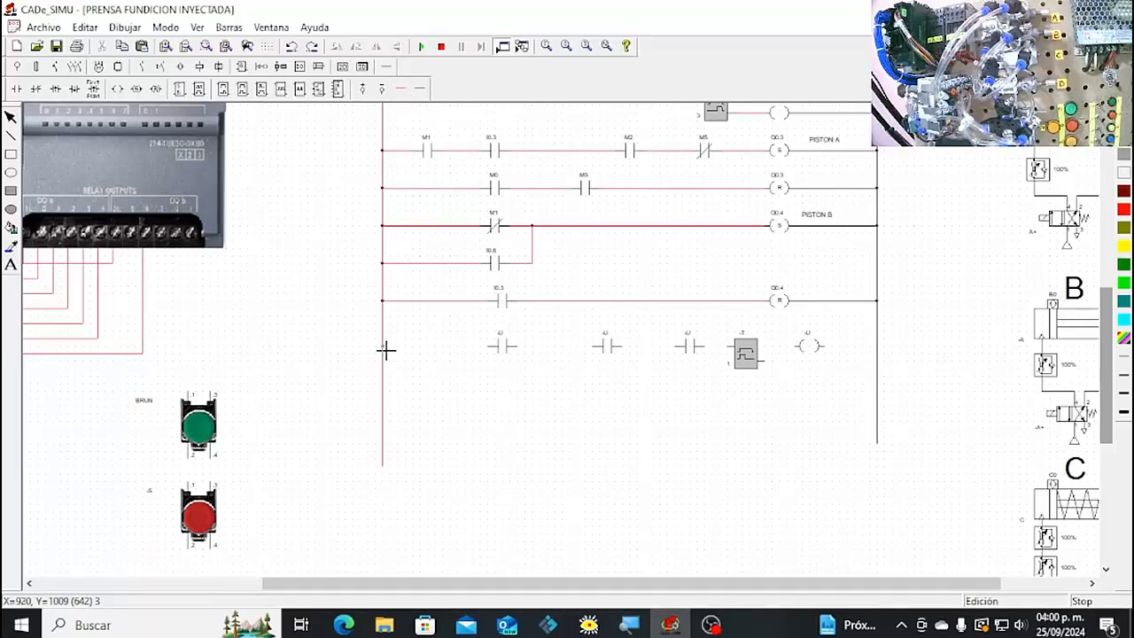
mouse_move(386, 350)
mouse_down()
mouse_move(590, 363)
mouse_move(626, 349)
mouse_move(726, 352)
mouse_move(711, 349)
mouse_move(727, 361)
mouse_up()
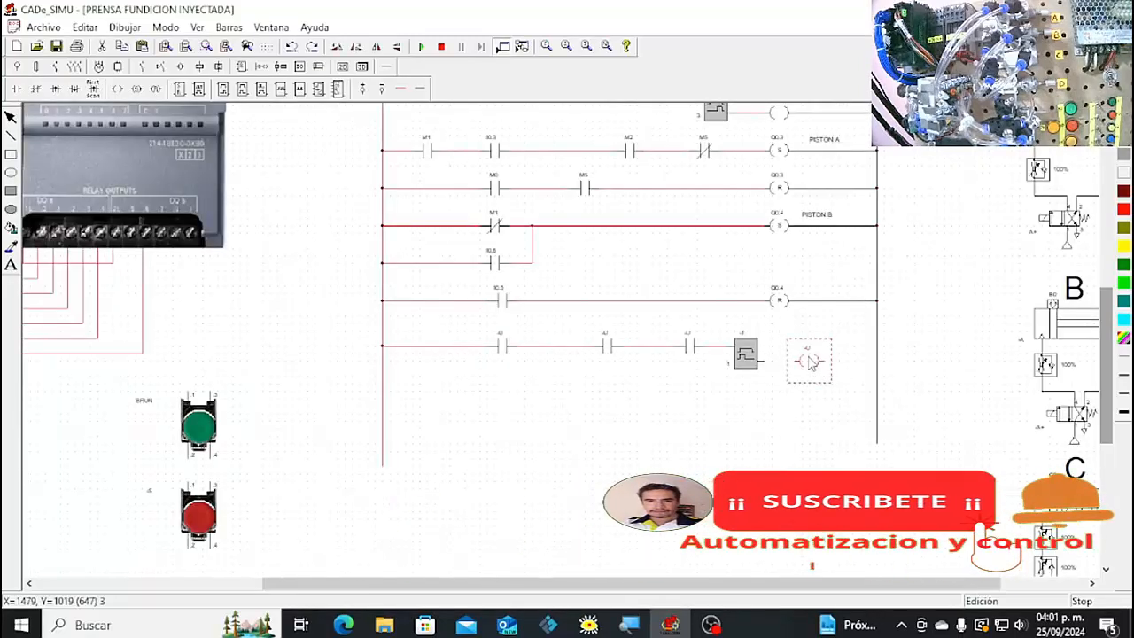
click(753, 364)
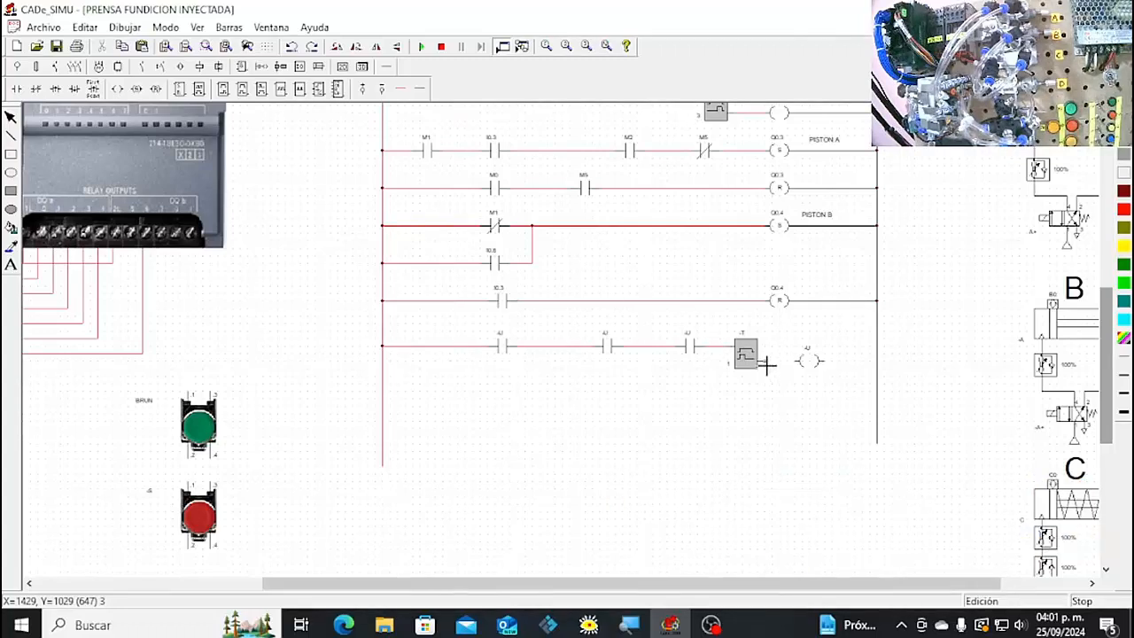
drag(768, 364, 801, 362)
drag(828, 364, 876, 364)
right_click(829, 423)
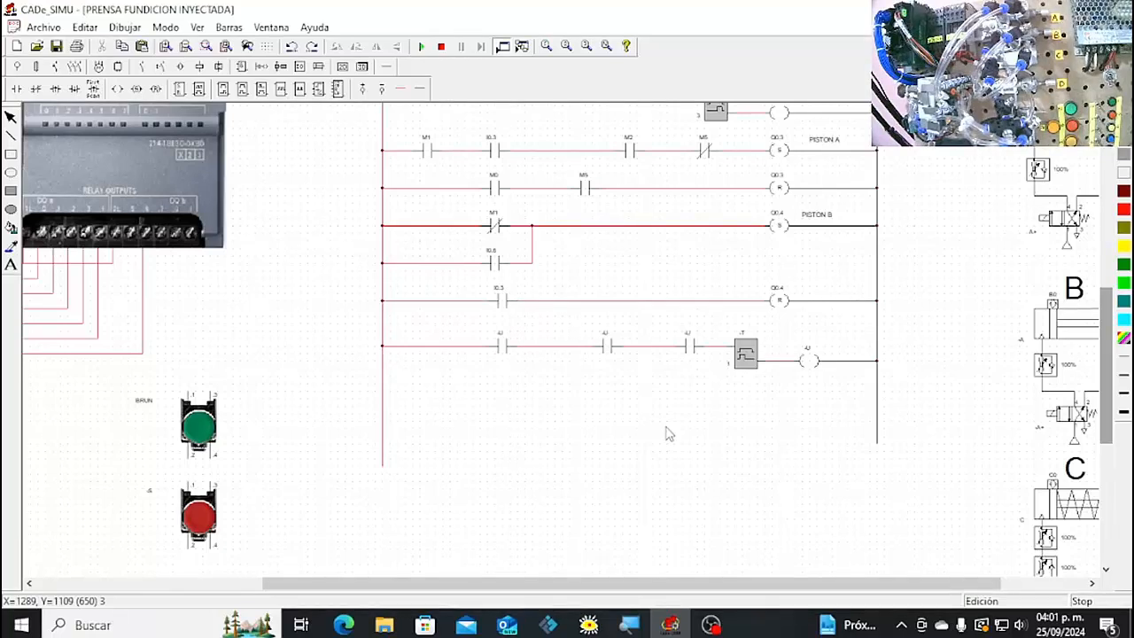
Name the three contacts of the timer rung M0, M1 and I1.3 in order.
double_click(505, 350)
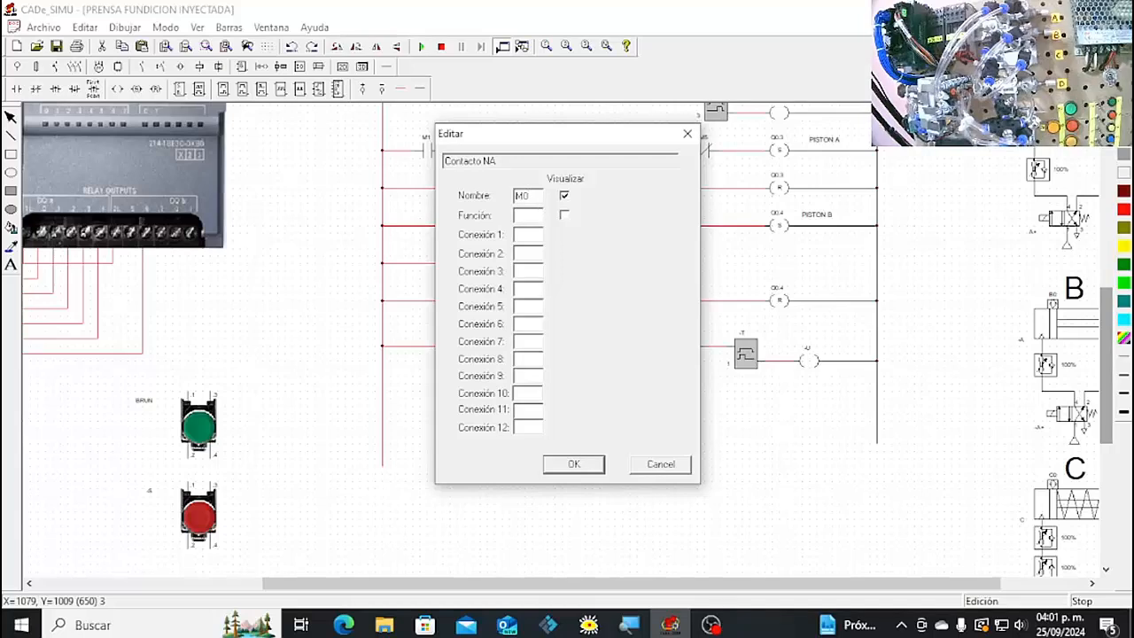
click(574, 464)
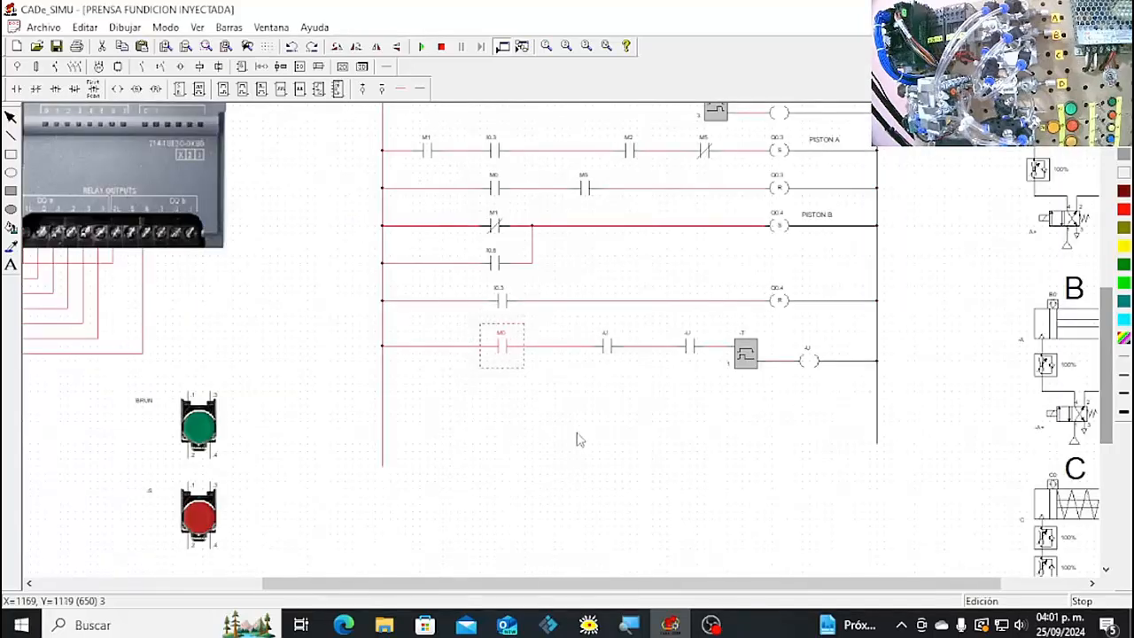
double_click(610, 350)
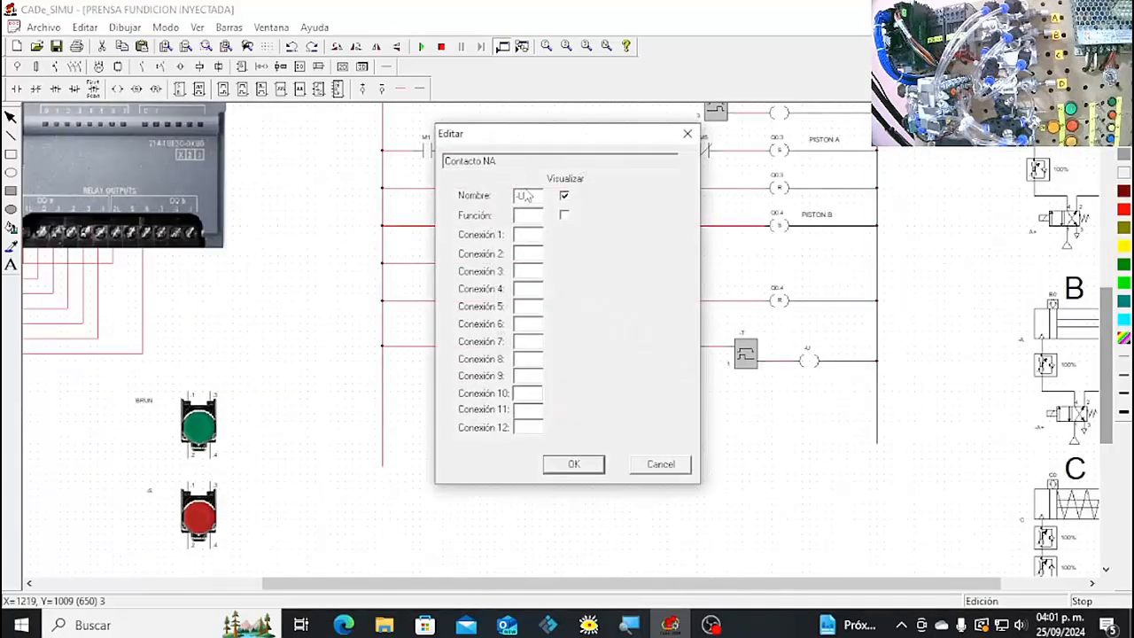
click(531, 194)
text(M1)
click(584, 467)
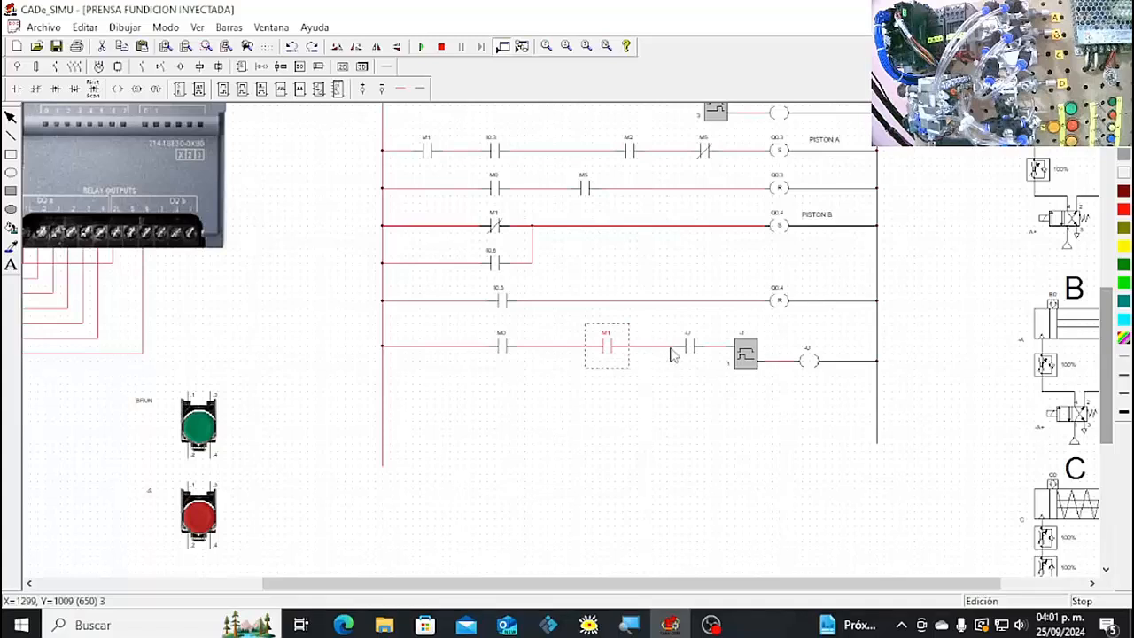
double_click(689, 347)
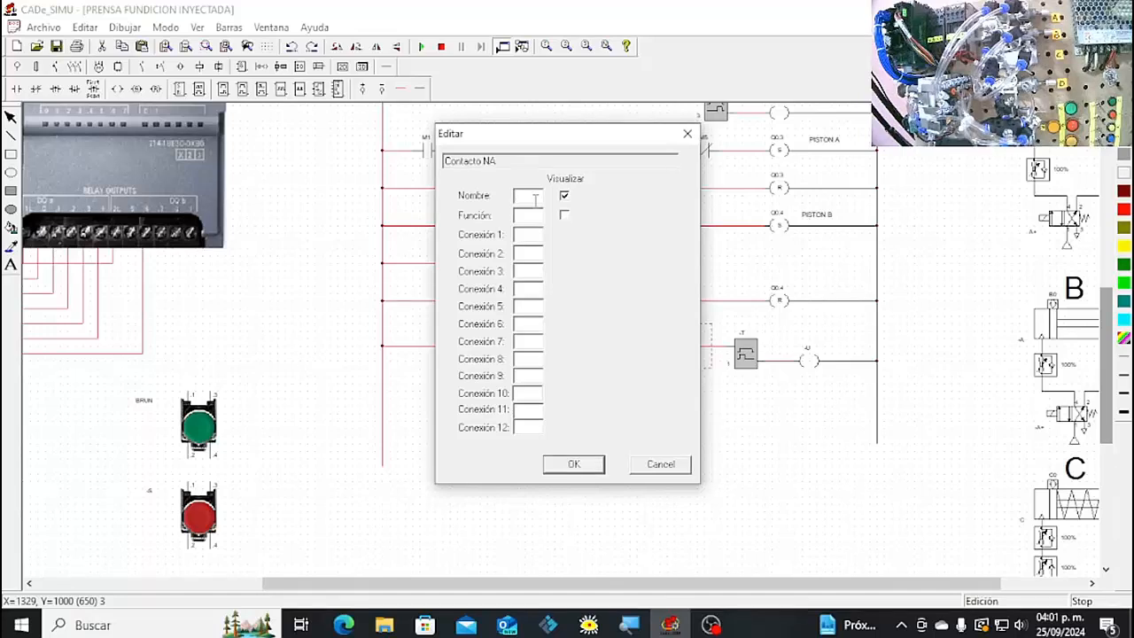
text(I1.3)
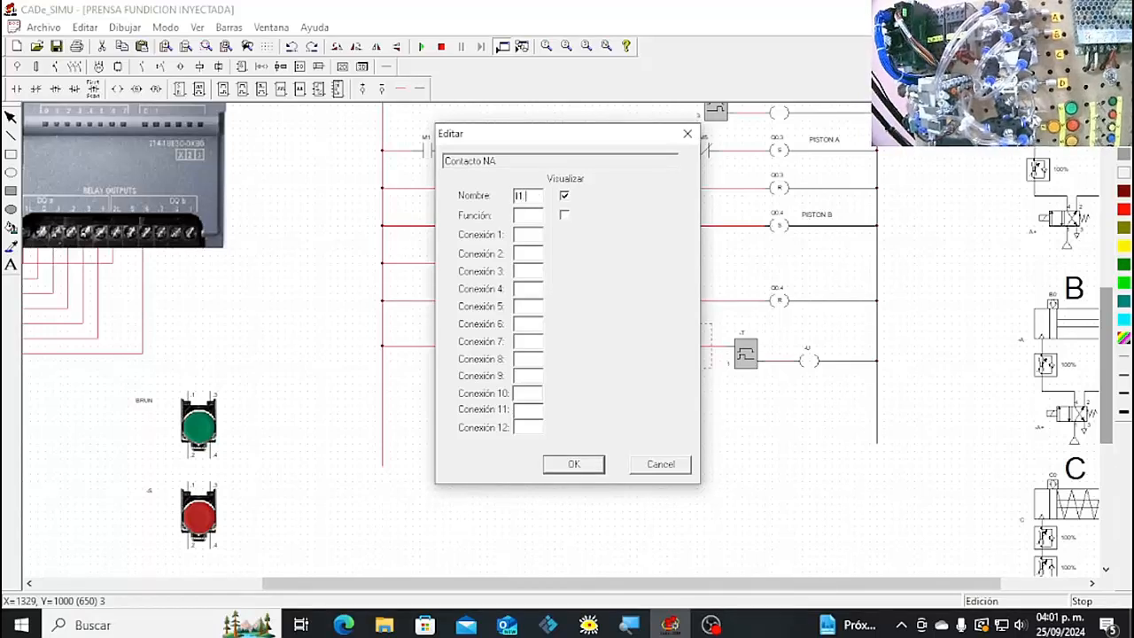
click(576, 463)
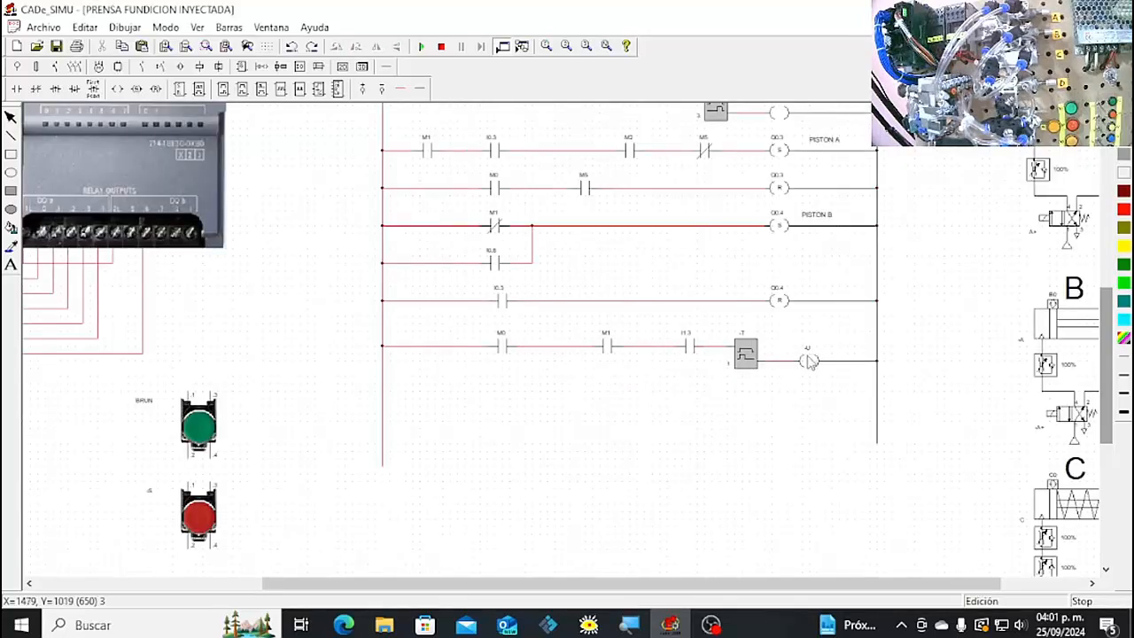
Name the pulse timer T2 with a time of 3 seconds and name its coil M4.
double_click(752, 355)
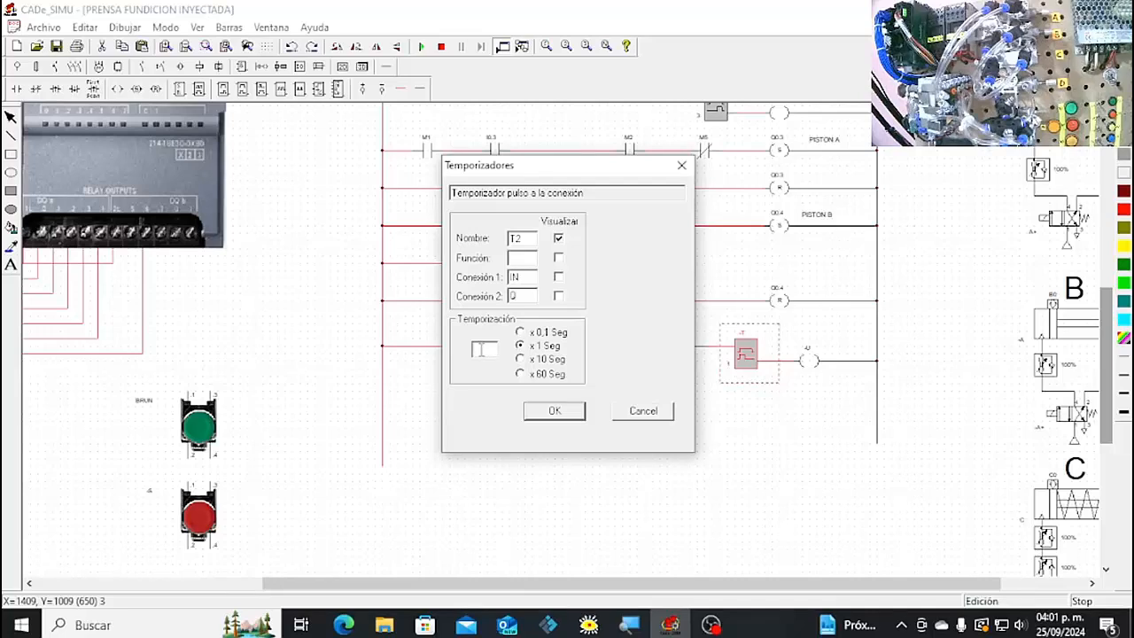
click(554, 410)
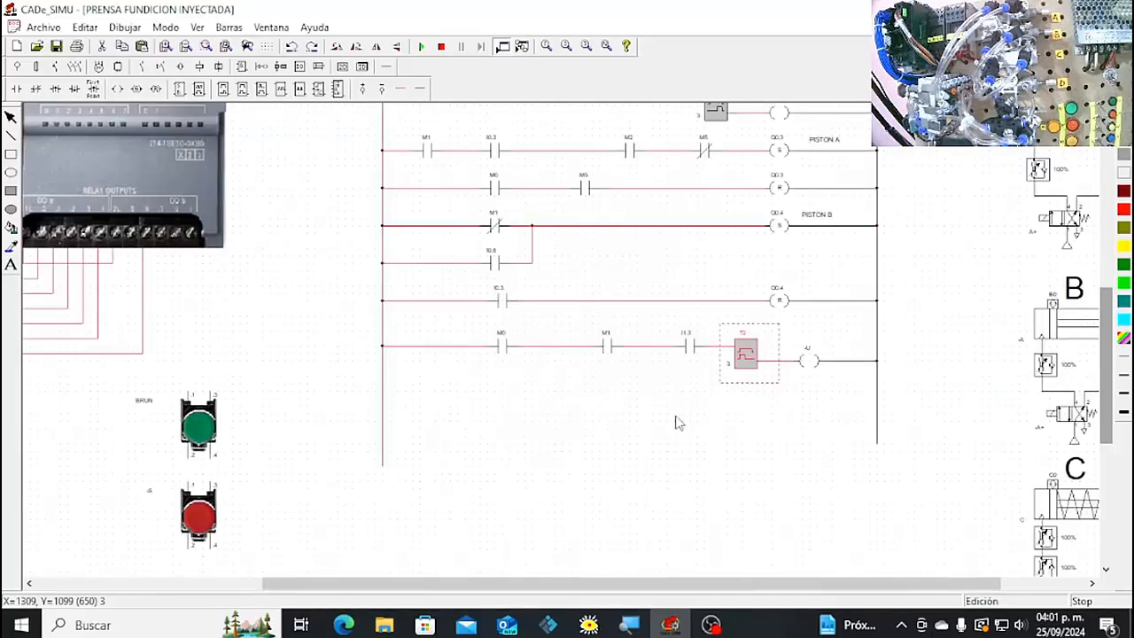
double_click(816, 361)
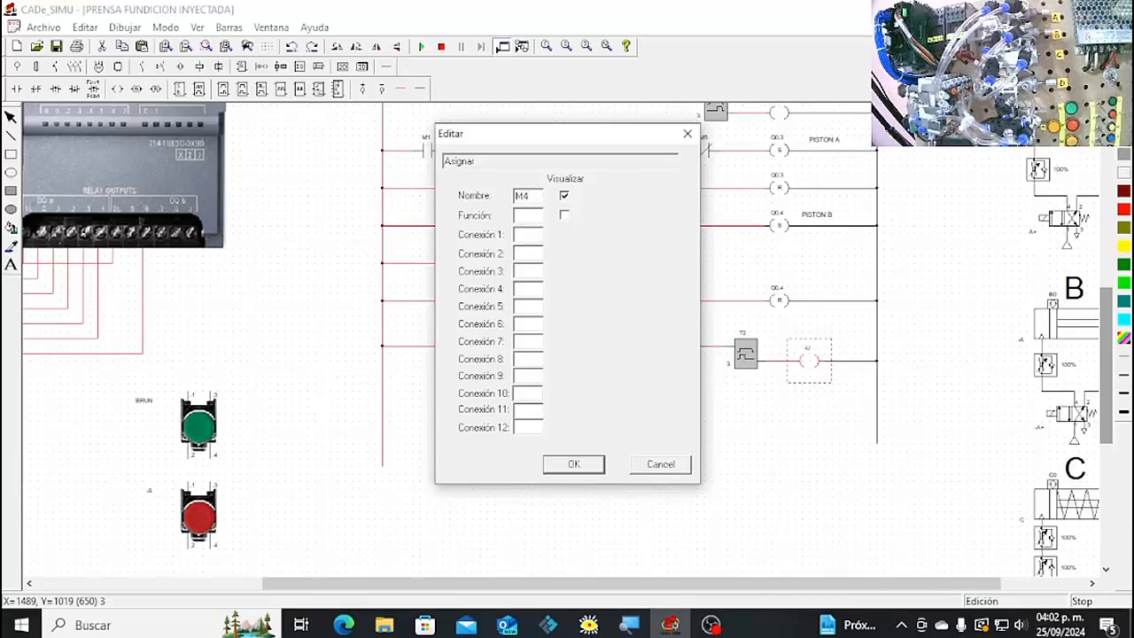
click(574, 464)
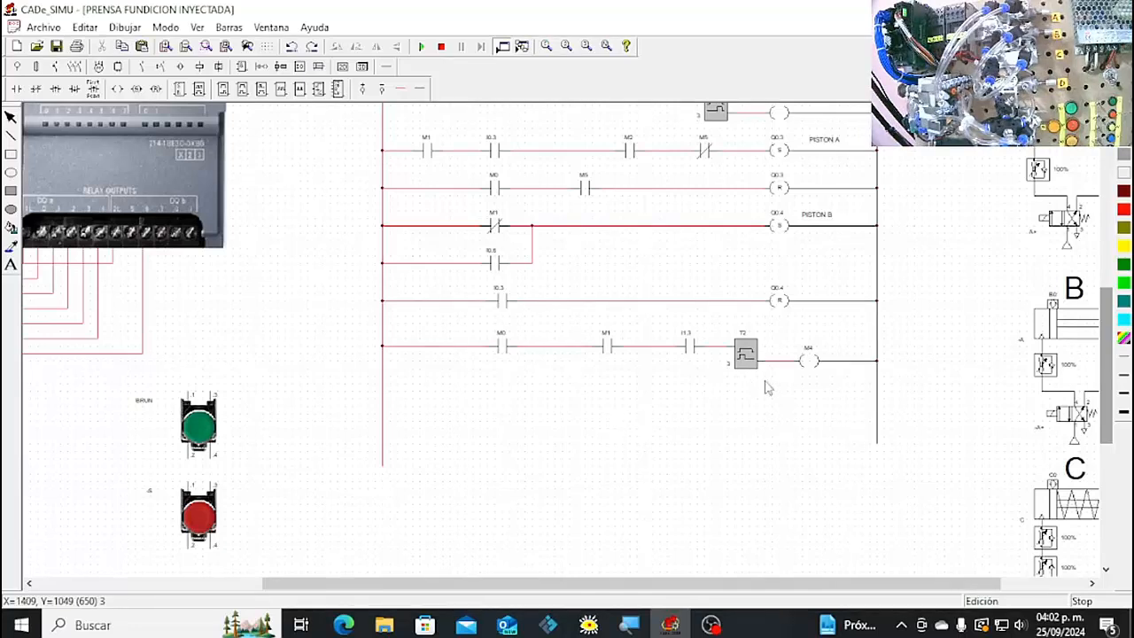
Place four normally open contacts level with each other on a new rung below the T2 timer rung.
drag(1106, 368, 1112, 256)
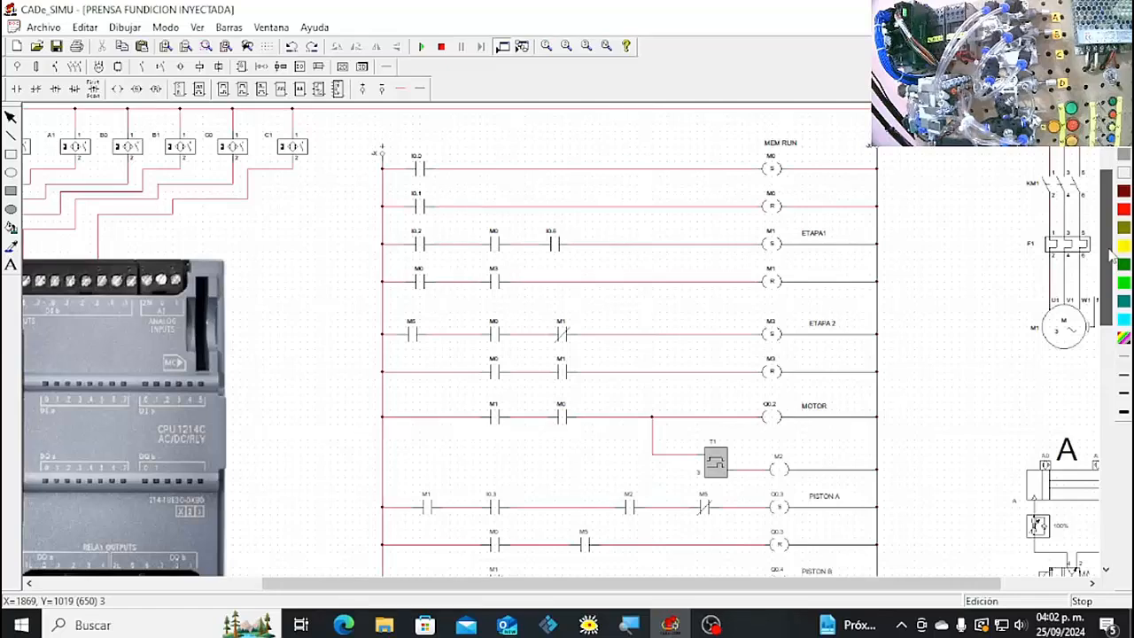
drag(1112, 255, 1123, 405)
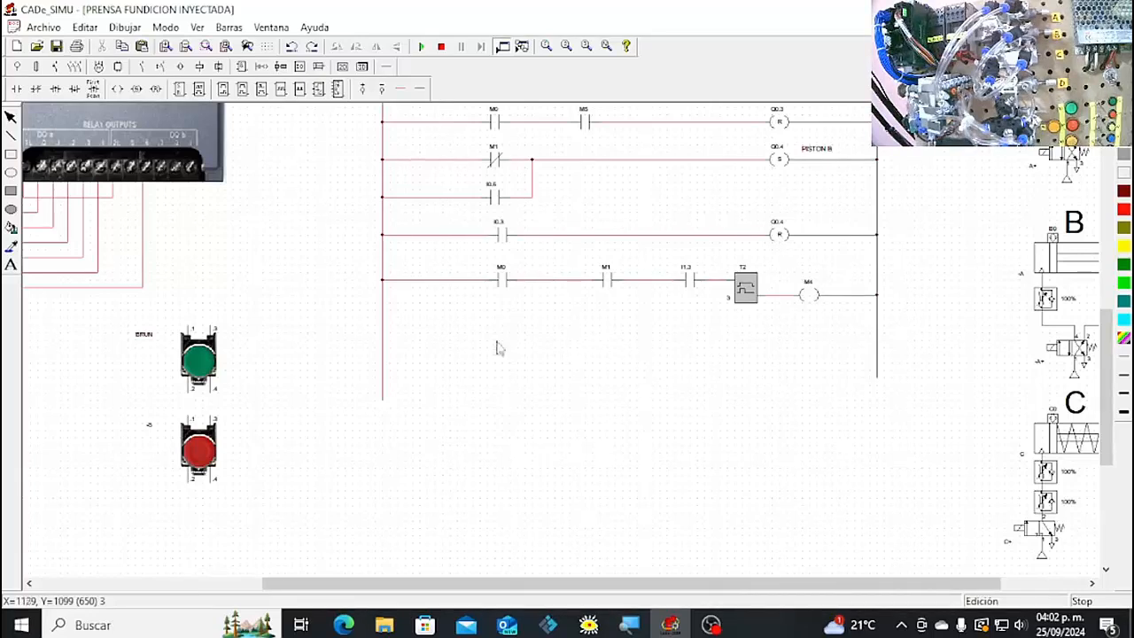
click(16, 88)
click(490, 330)
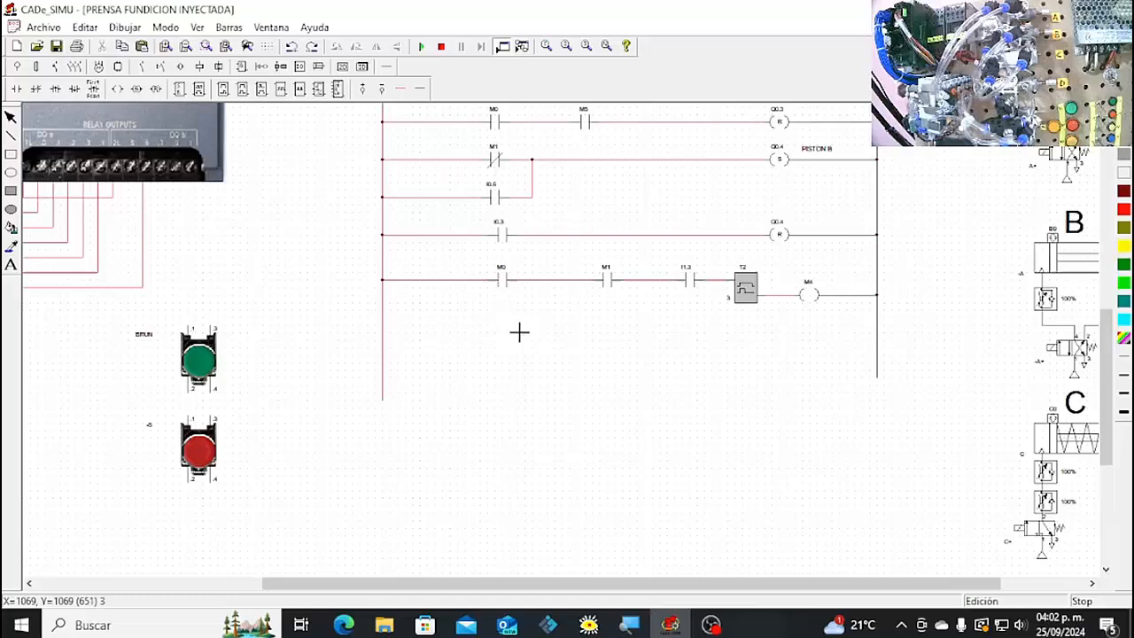
click(572, 331)
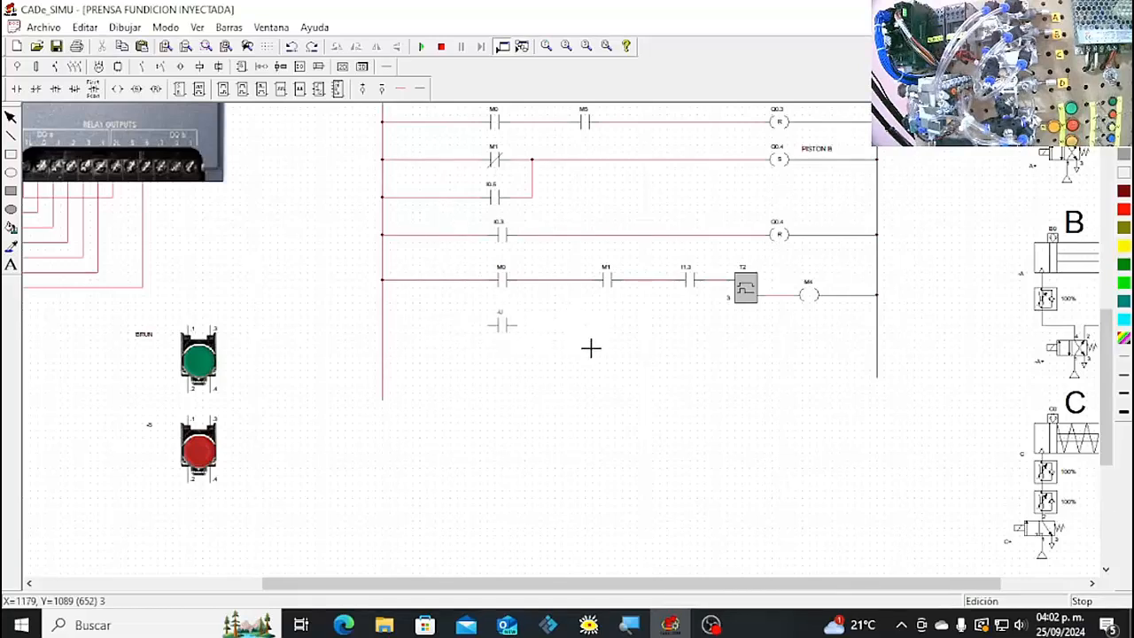
click(640, 345)
click(703, 346)
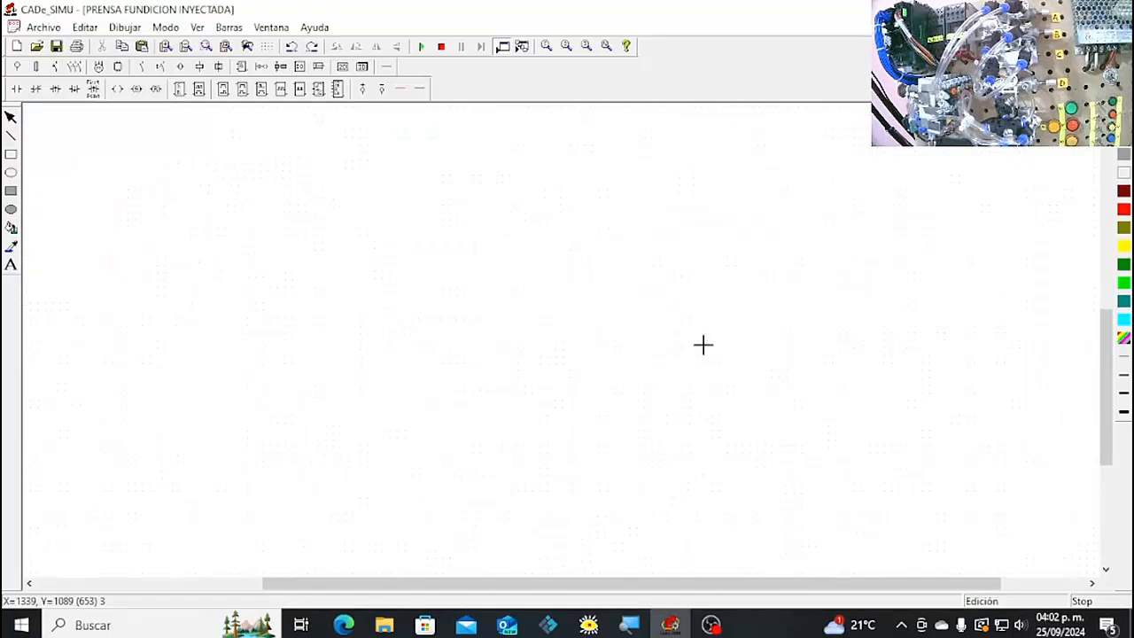
click(585, 336)
drag(585, 336, 585, 353)
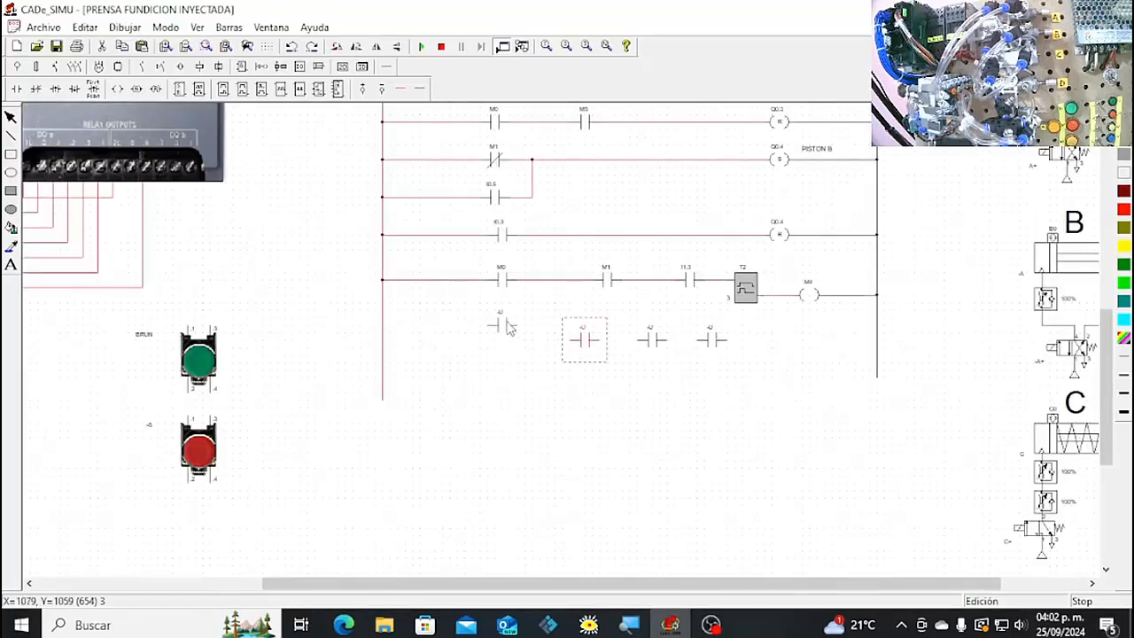
drag(500, 323, 501, 337)
click(571, 396)
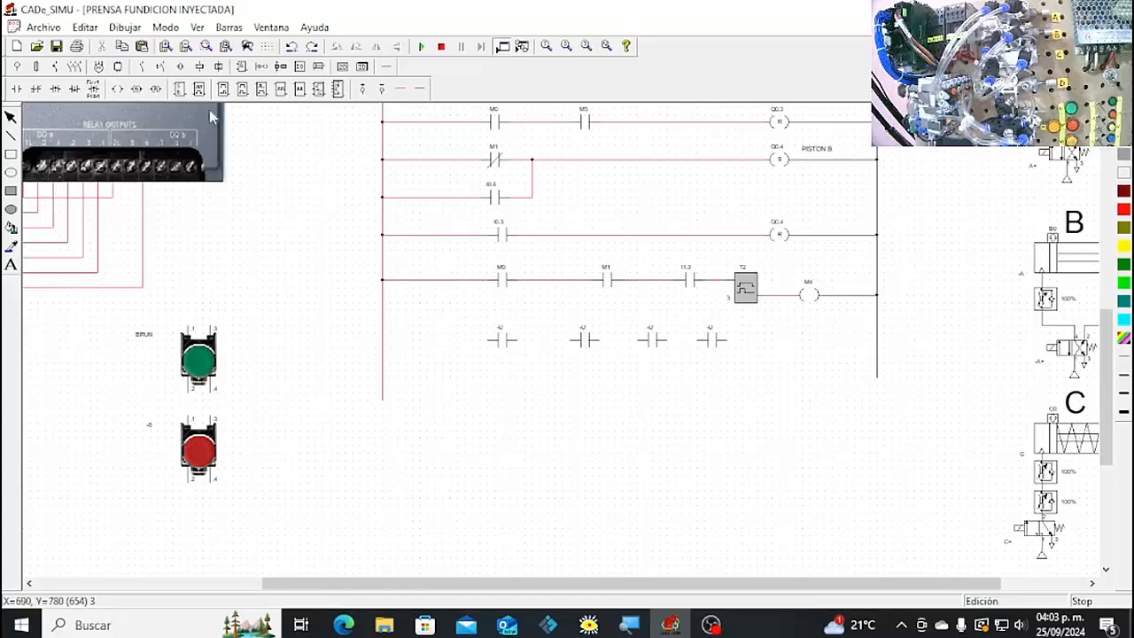
Add a set coil after the four contacts near the negative rail and name it Q0.6.
click(139, 90)
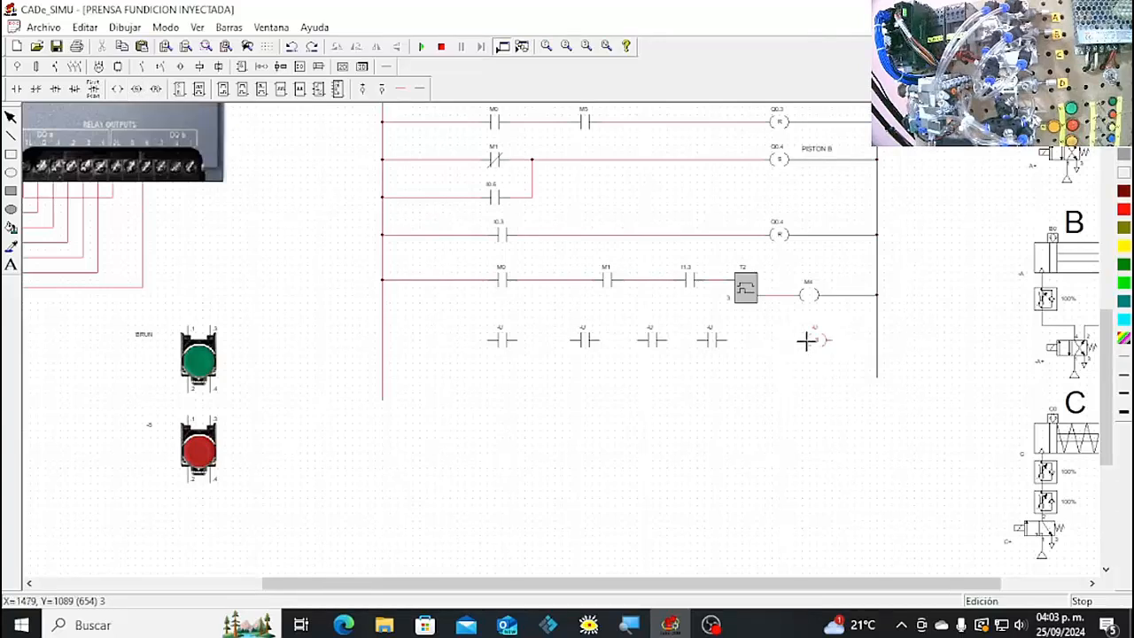
click(798, 339)
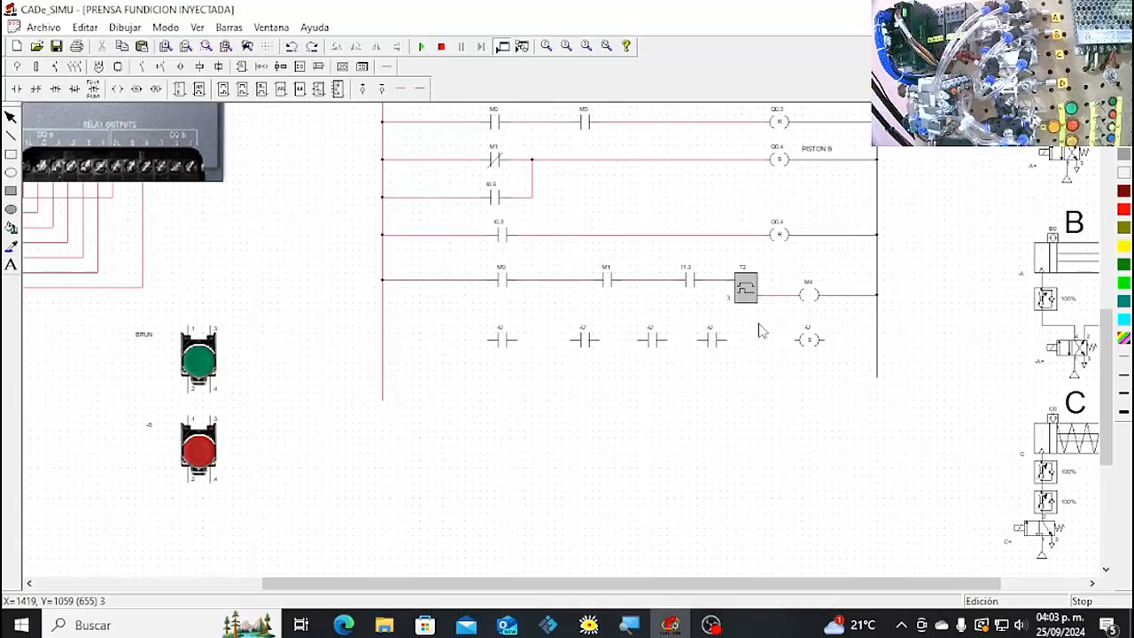
double_click(813, 341)
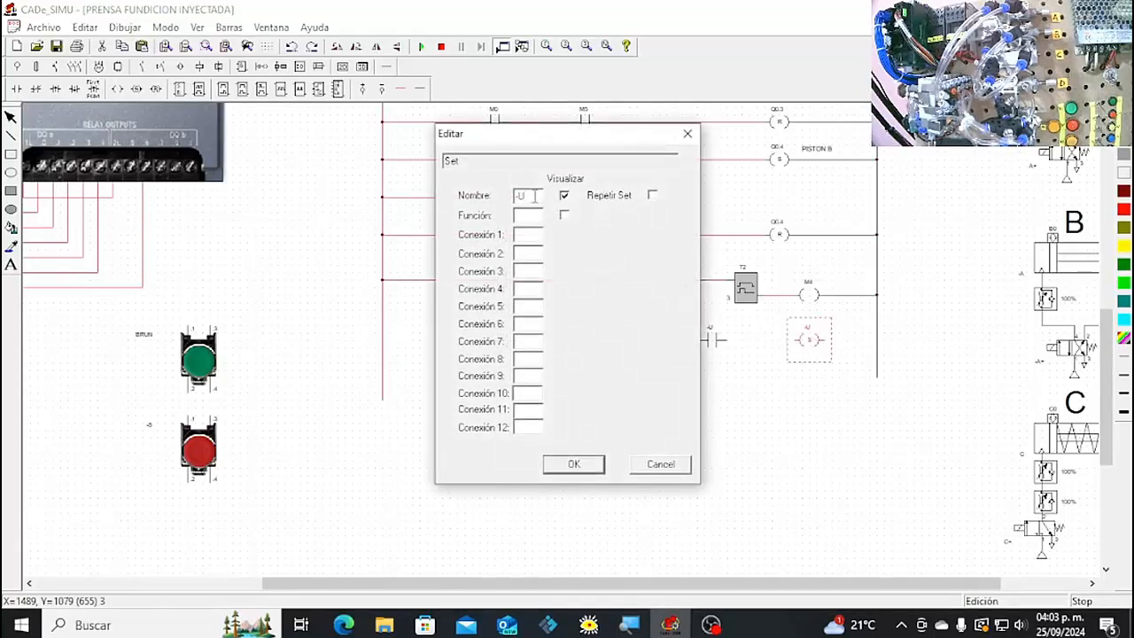
key(BackSpace)
text(Q0.6)
click(574, 464)
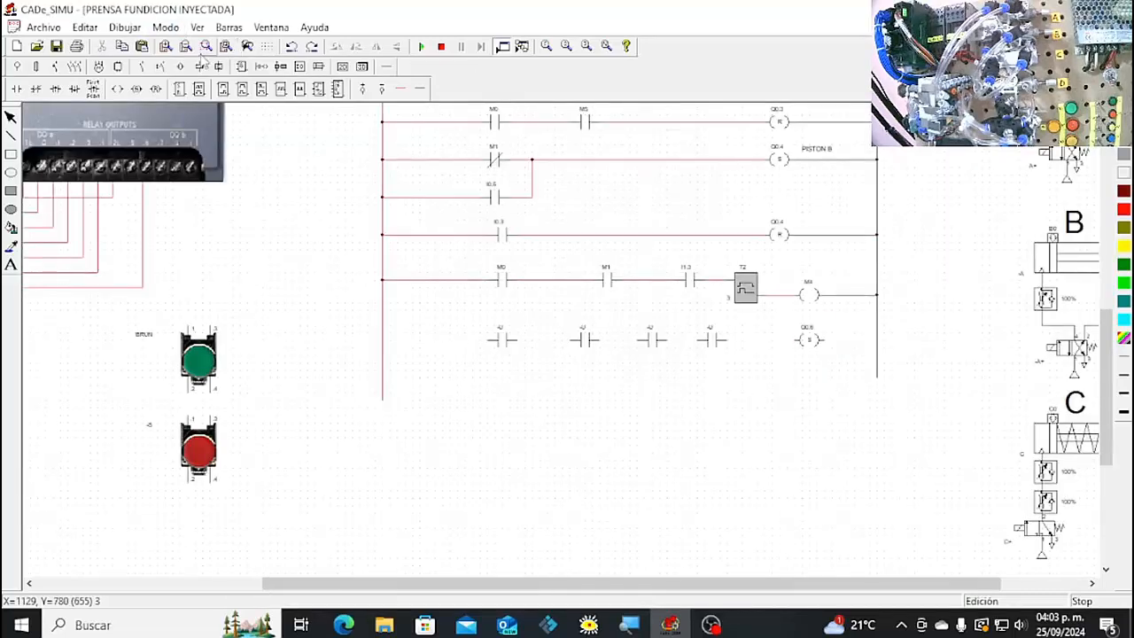
Add the text label PISTON C beside the Q0.6 set coil.
click(127, 28)
click(173, 192)
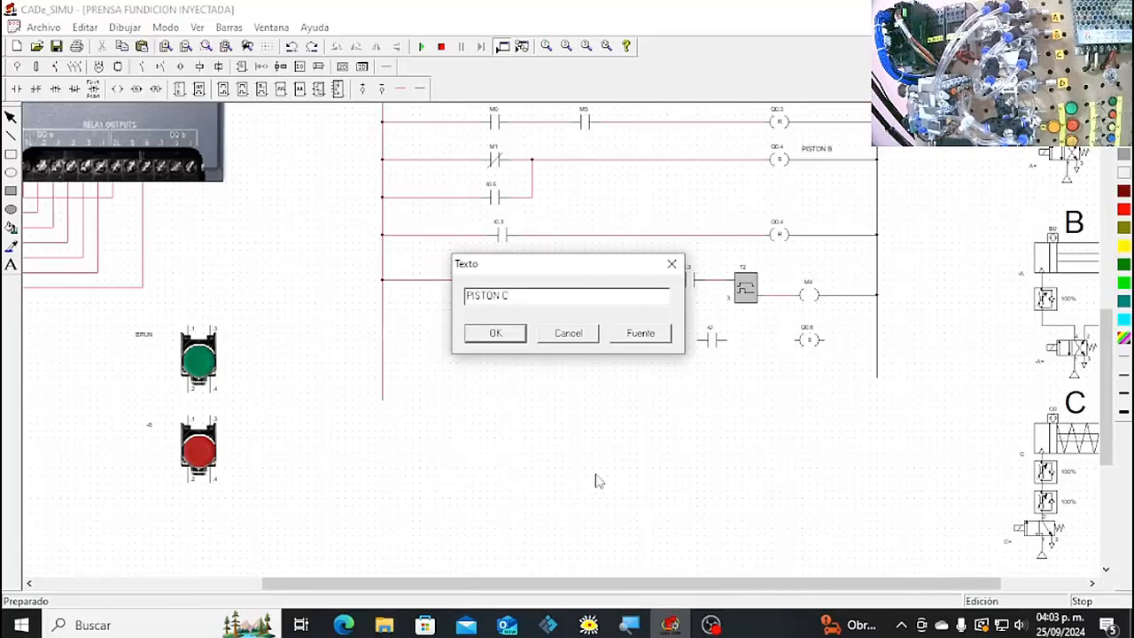
click(495, 334)
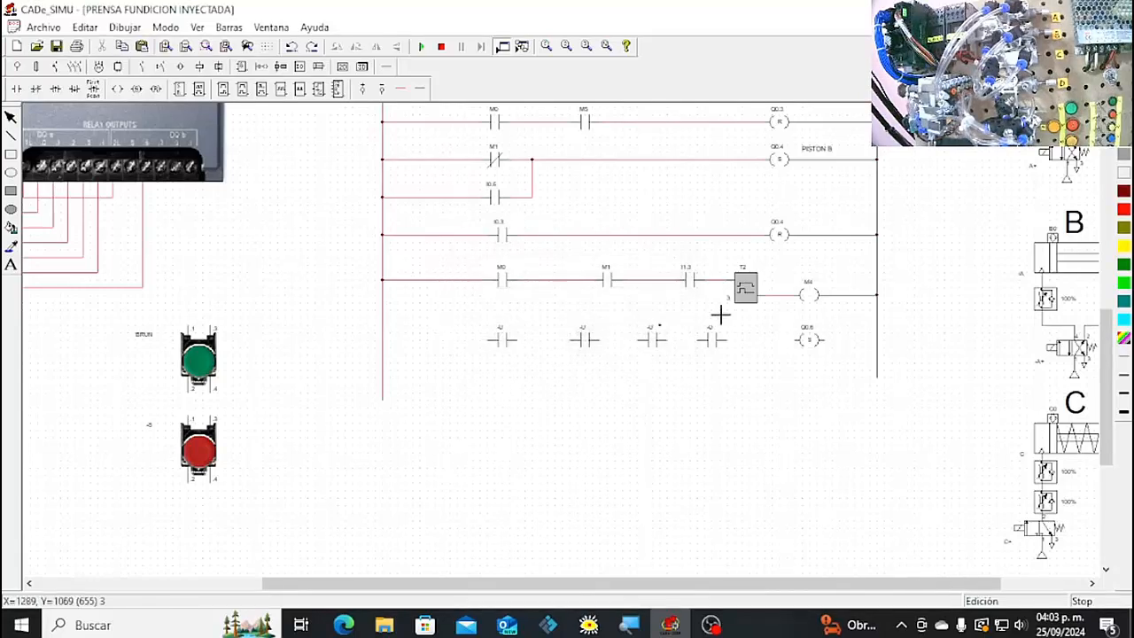
click(838, 342)
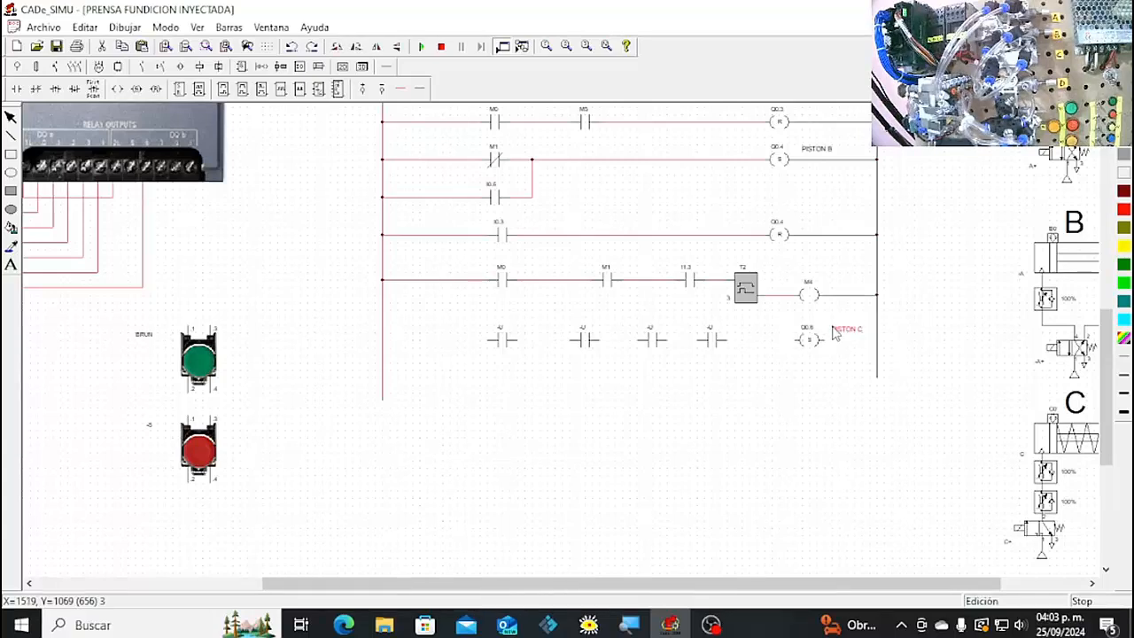
click(824, 359)
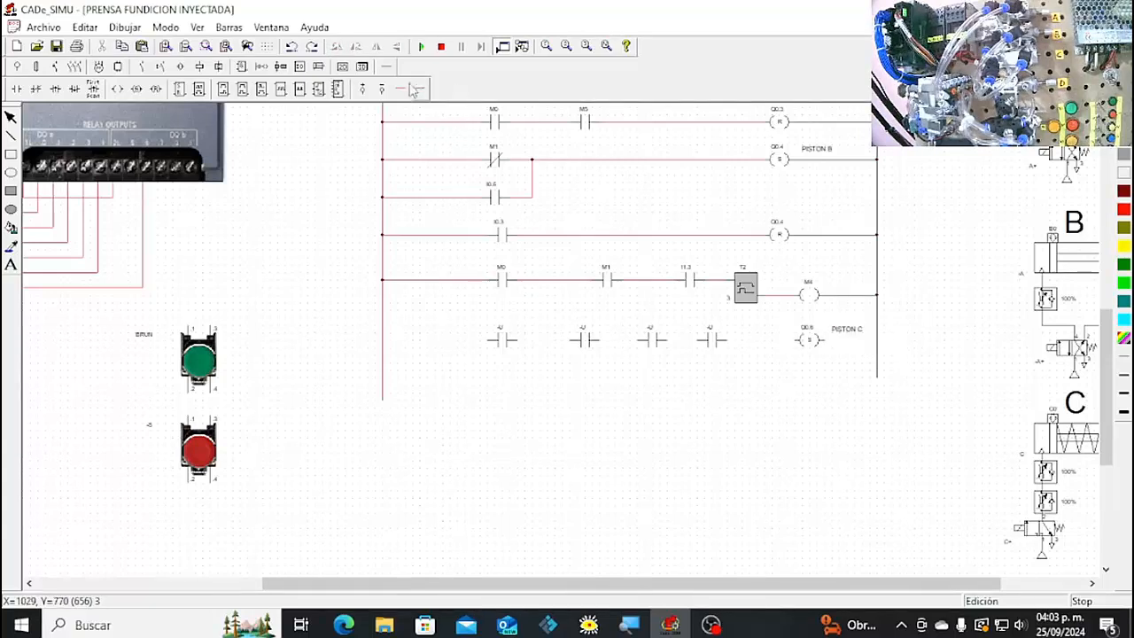
Wire the PISTON C set rung from the positive rail through its four contacts and the Q0.6 coil to the negative rail.
drag(387, 340, 804, 381)
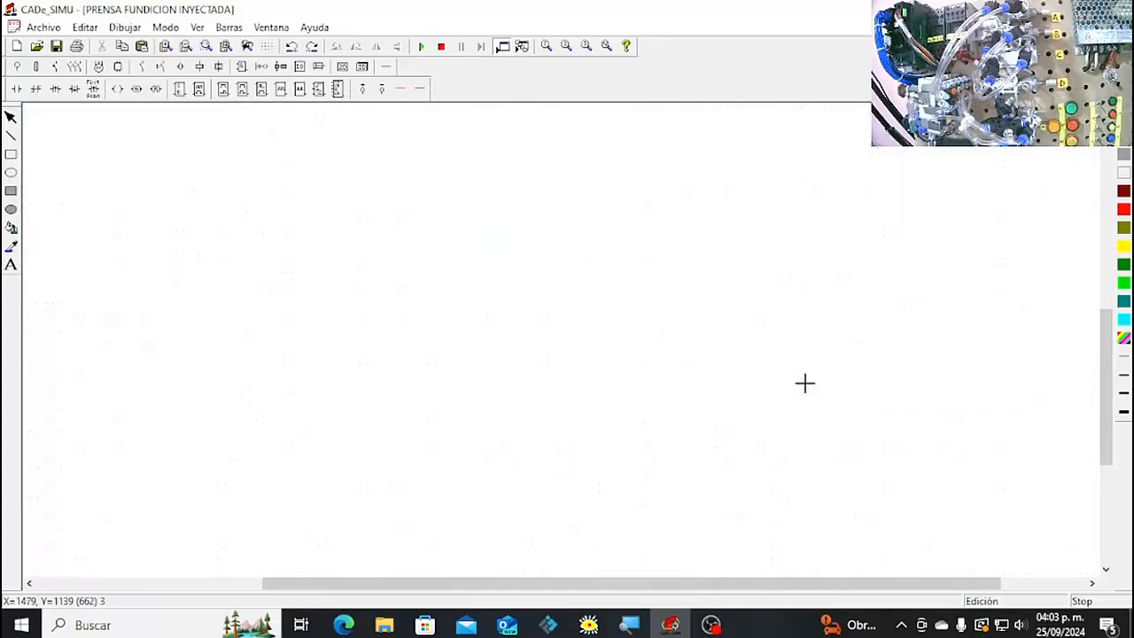
click(420, 87)
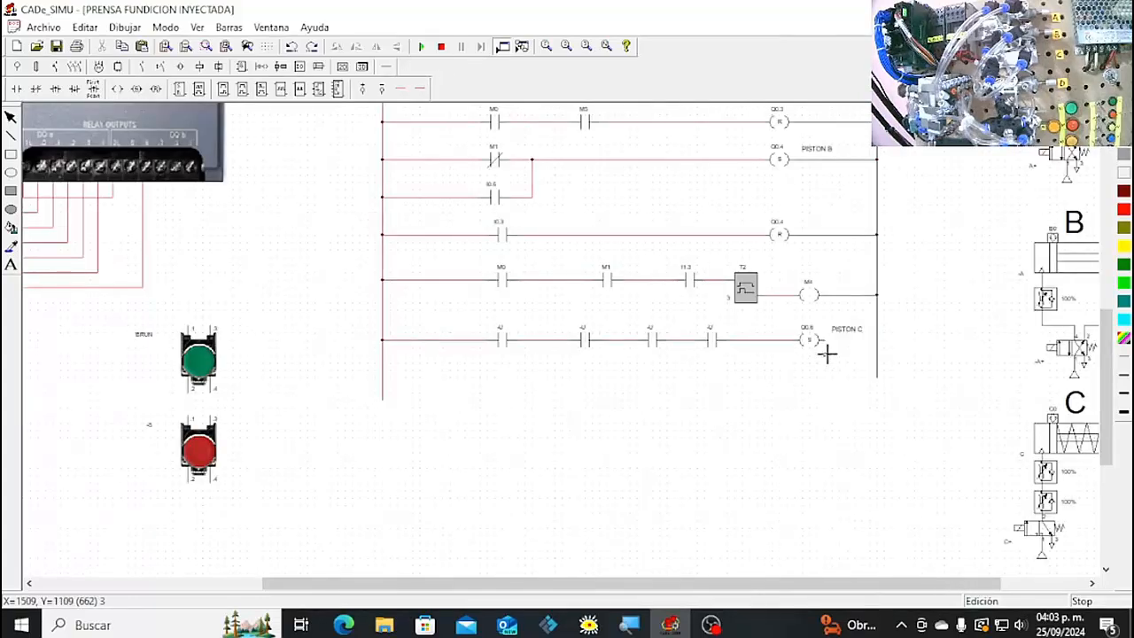
drag(830, 345, 877, 340)
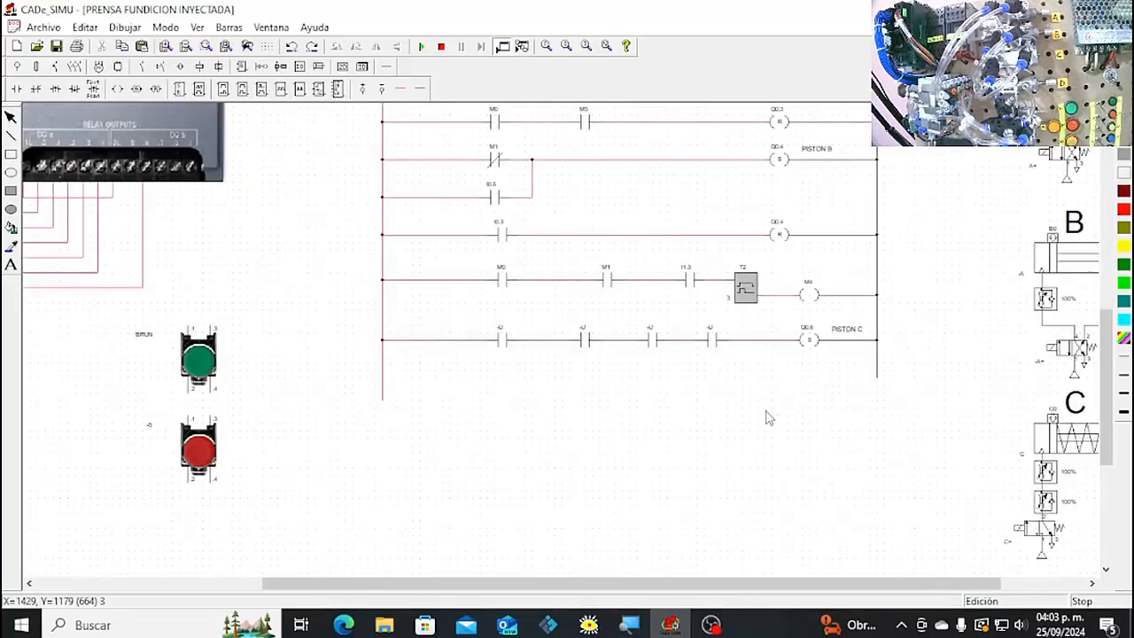
Name the first three contacts of the PISTON C set rung M0, M3 and M4 in order.
double_click(503, 342)
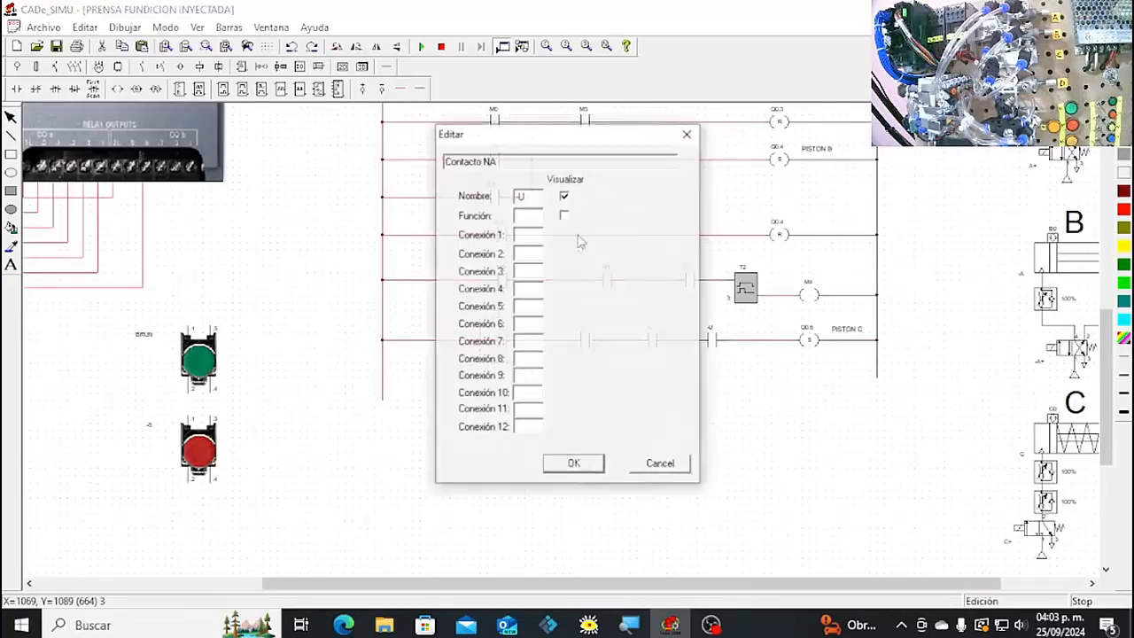
key(BackSpace)
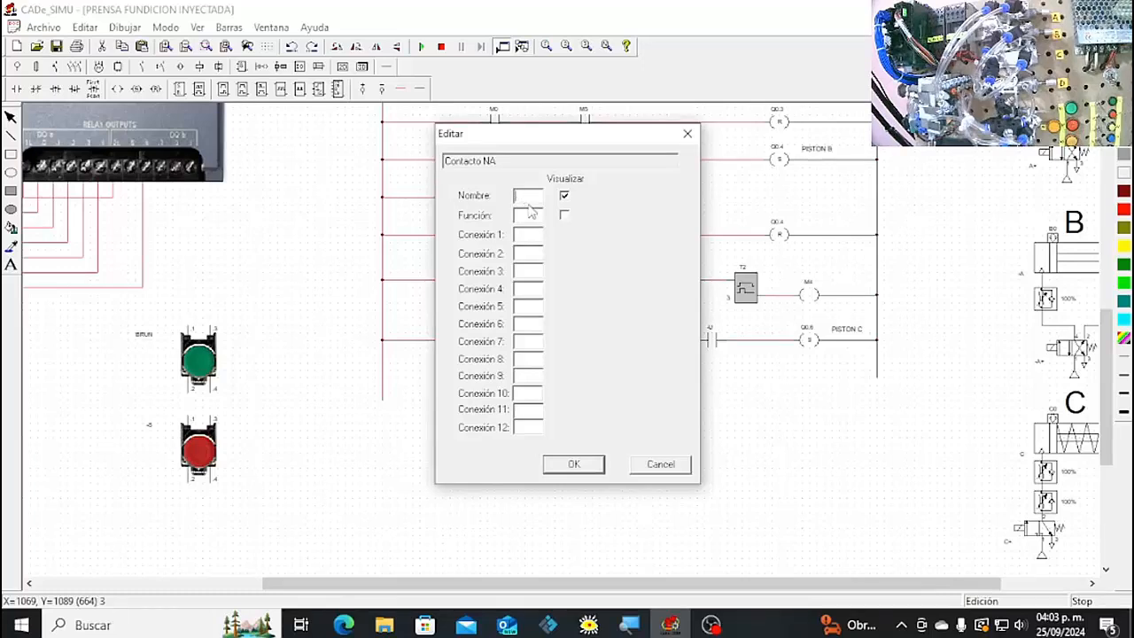
text(M0)
click(575, 463)
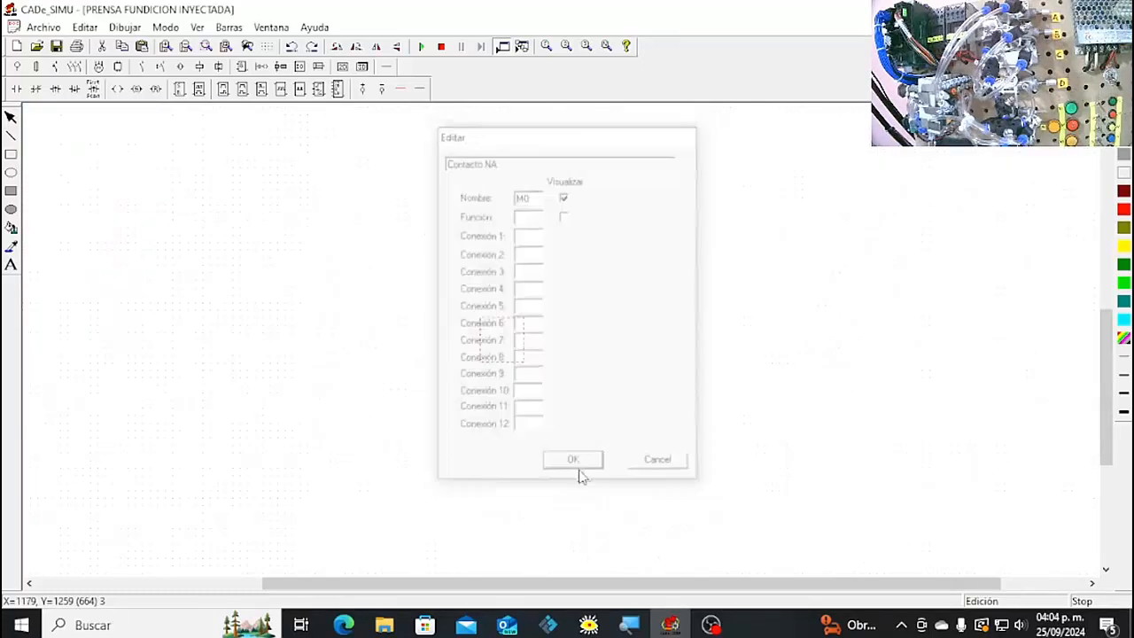
double_click(588, 345)
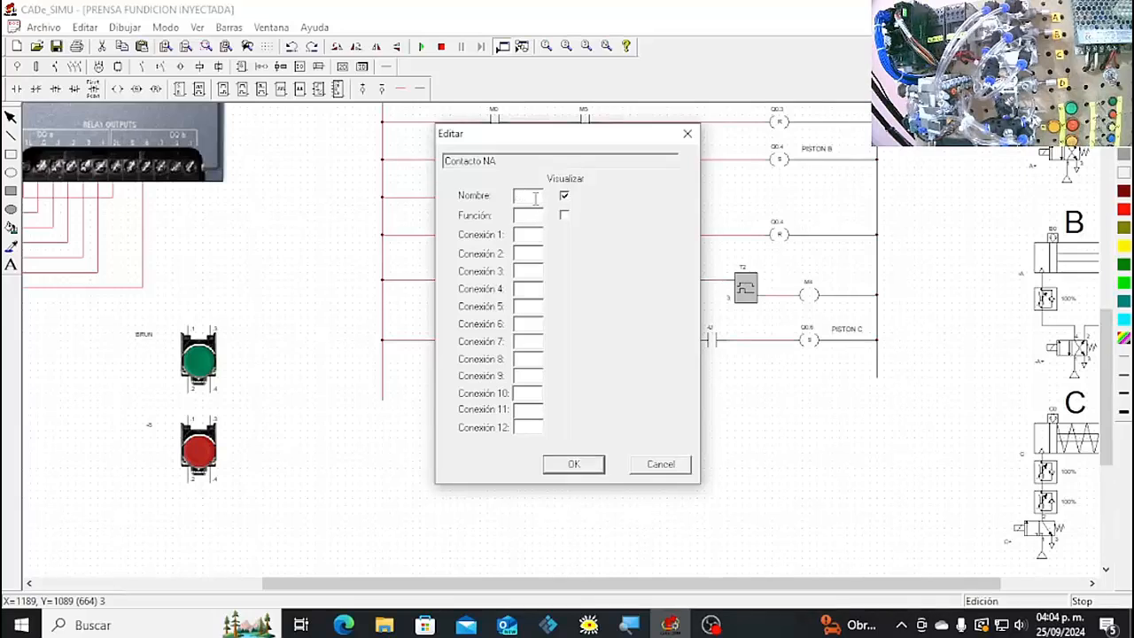
text(M3)
click(574, 467)
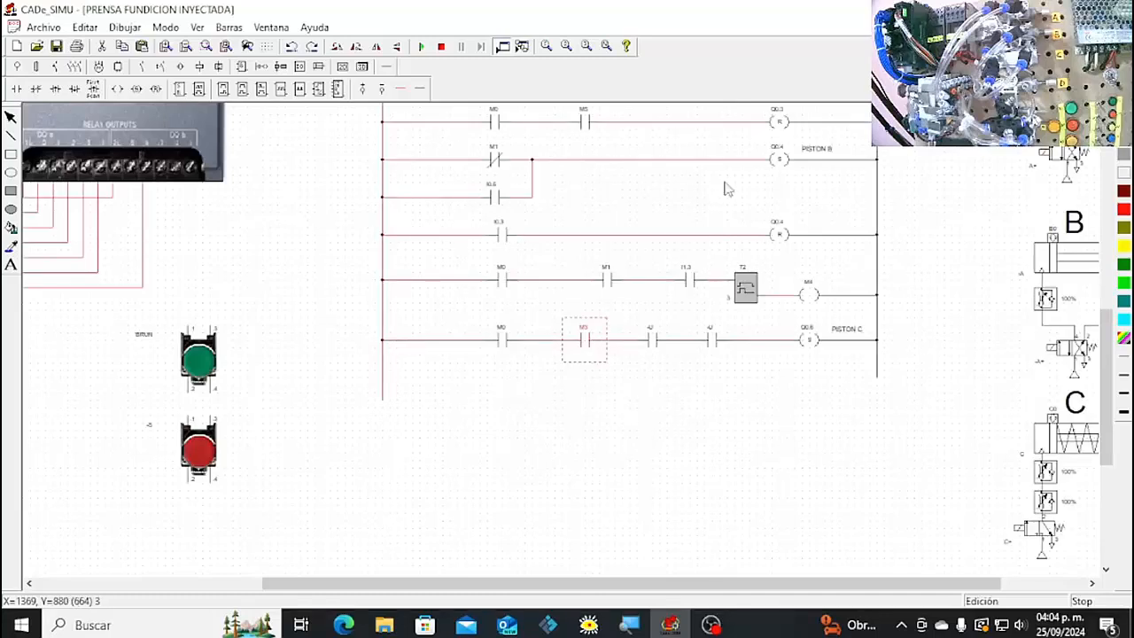
double_click(650, 345)
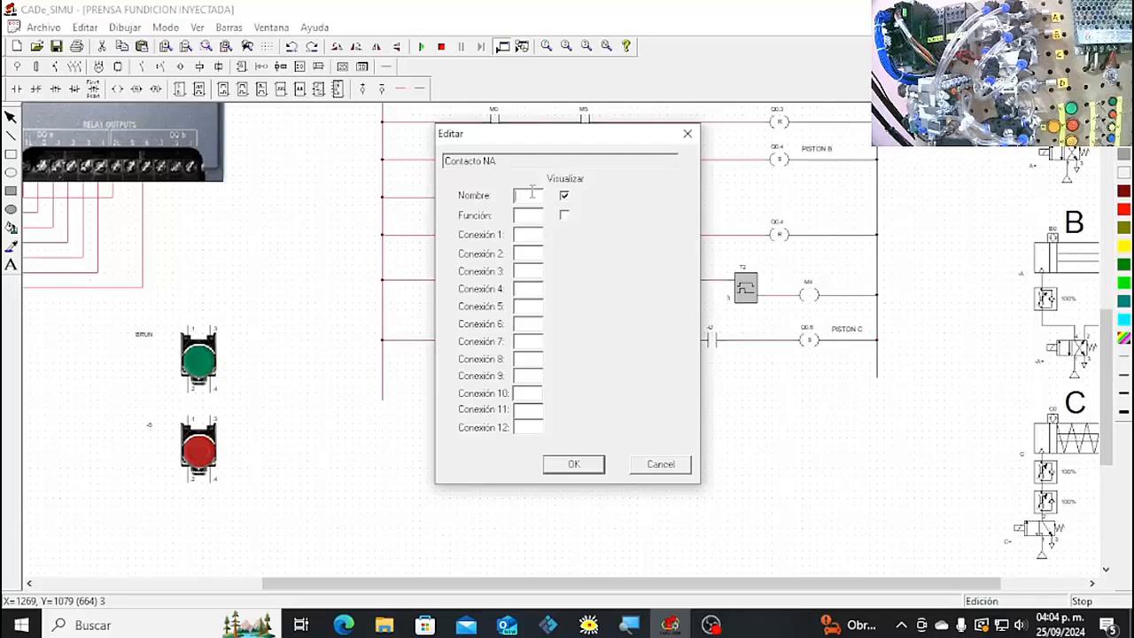
click(590, 462)
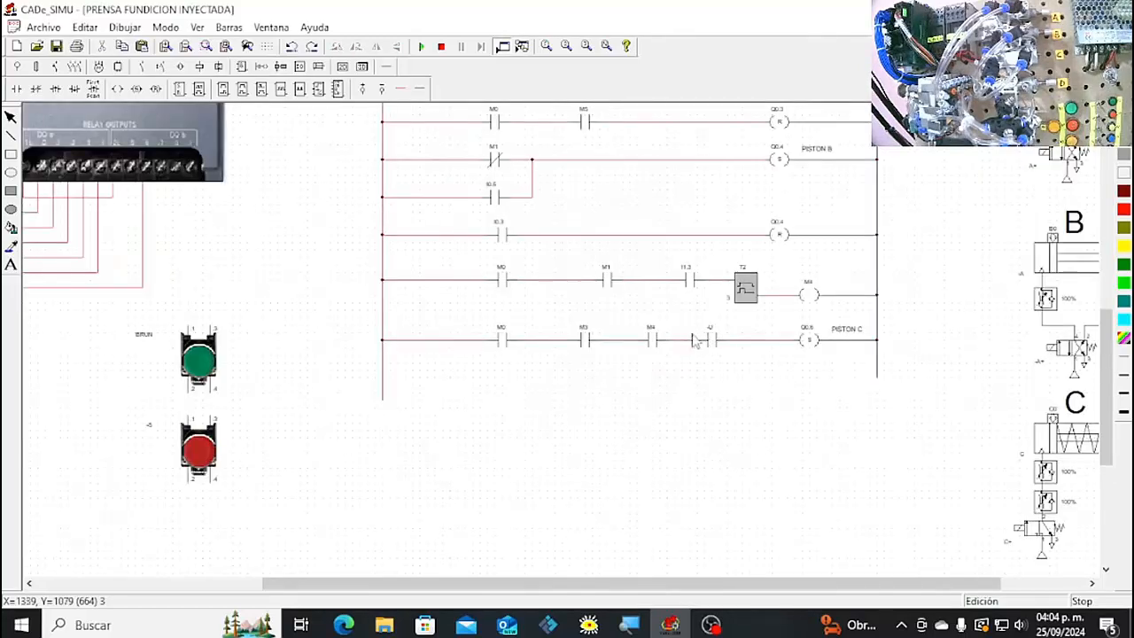
Replace the normally open M3 contact with a normally closed contact named M3, aligned with the rung.
click(582, 344)
key(Delete)
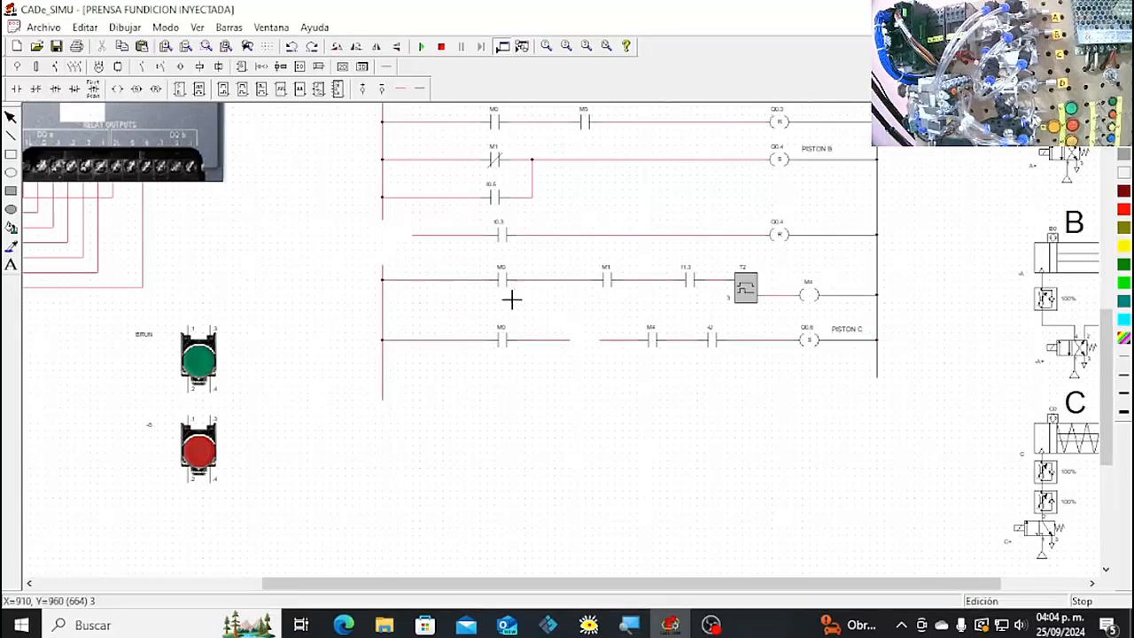
key(ctrl+z)
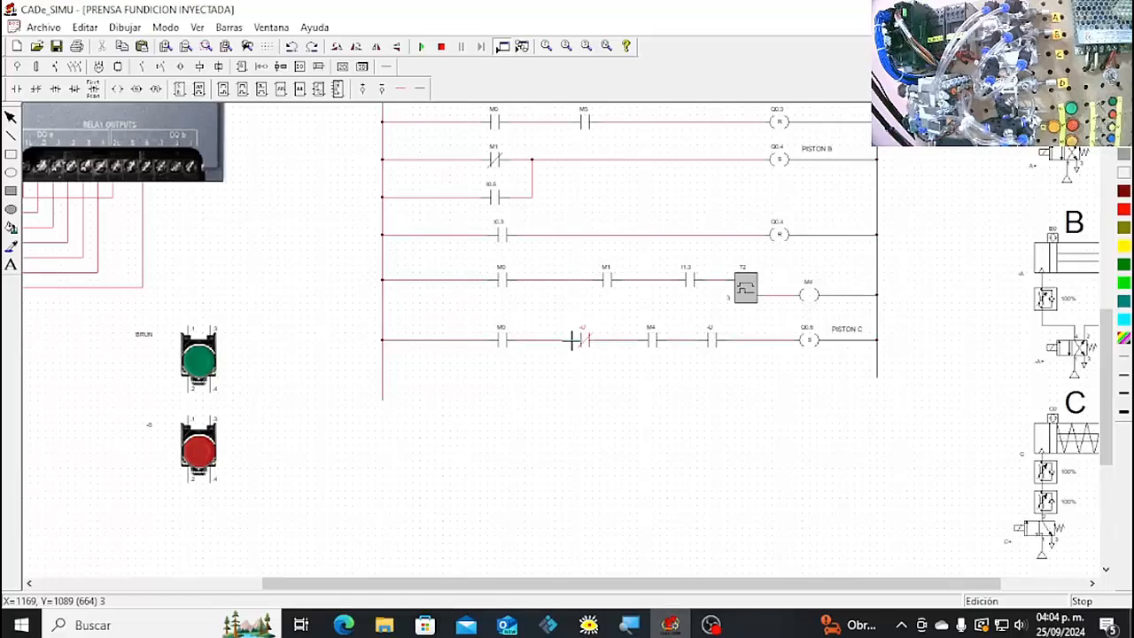
double_click(586, 344)
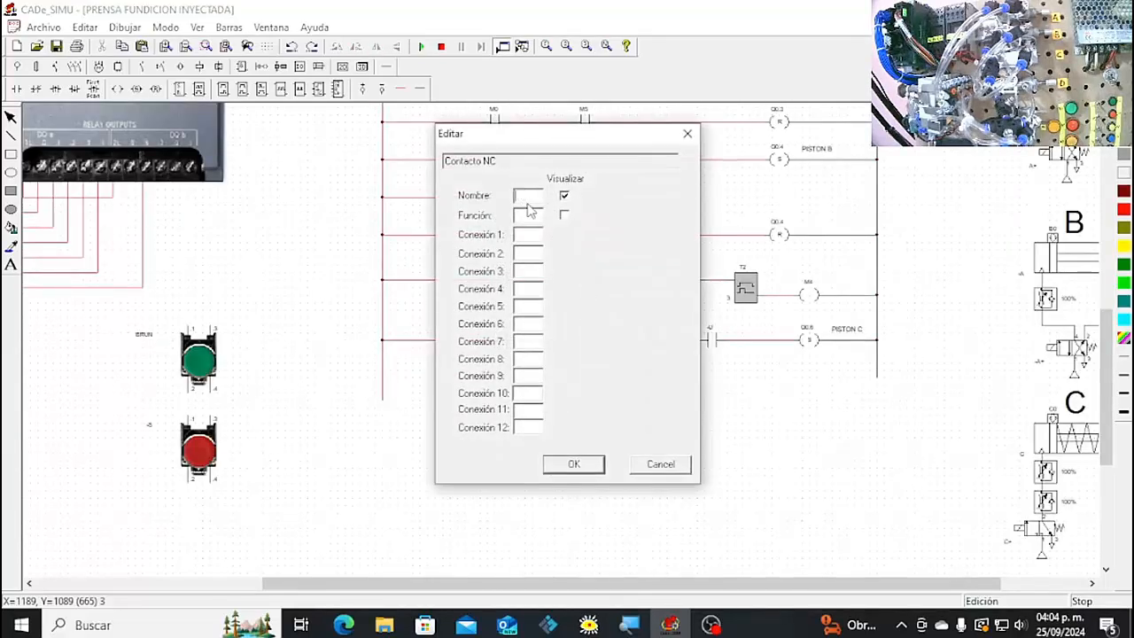
text(M3)
click(575, 463)
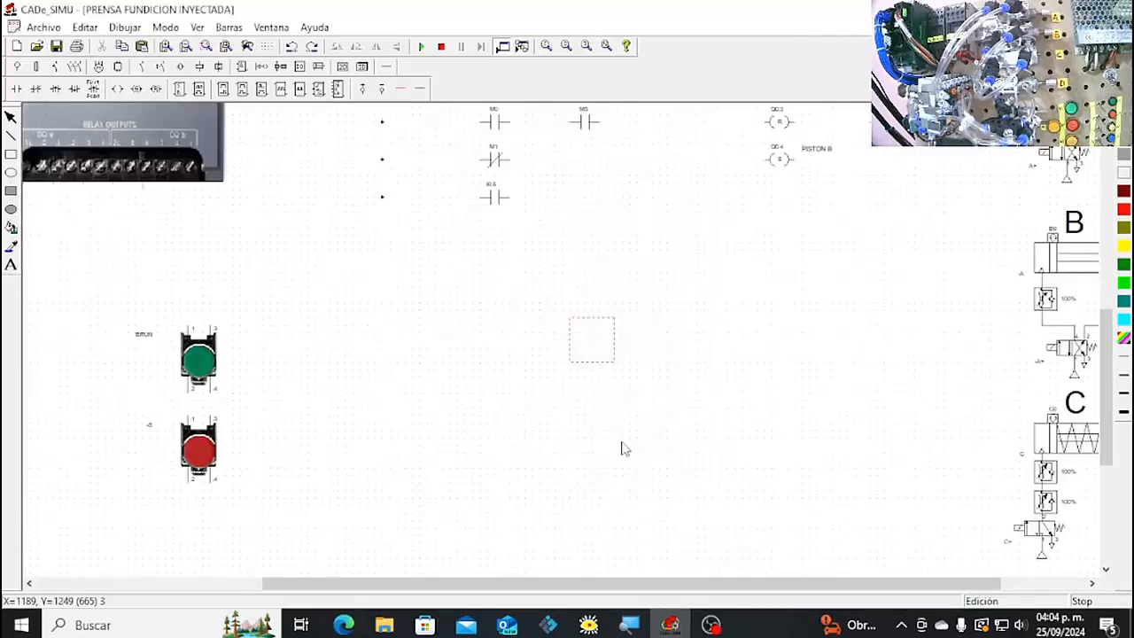
drag(592, 344, 584, 344)
click(651, 406)
Name the fourth contact of the PISTON C set rung I0.2.
double_click(716, 348)
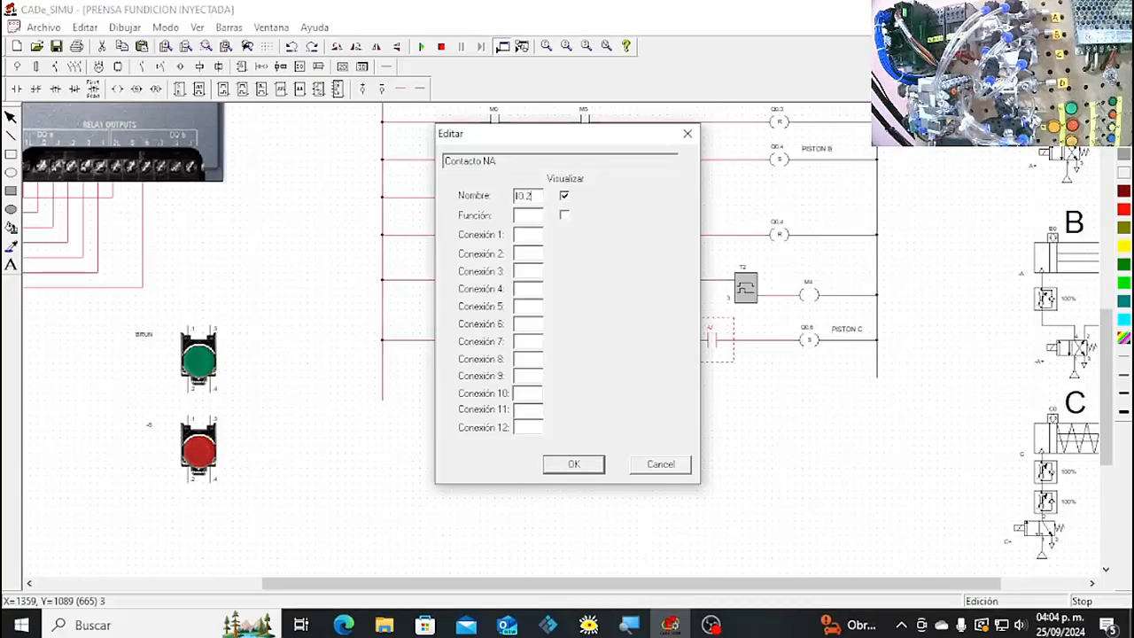
click(570, 464)
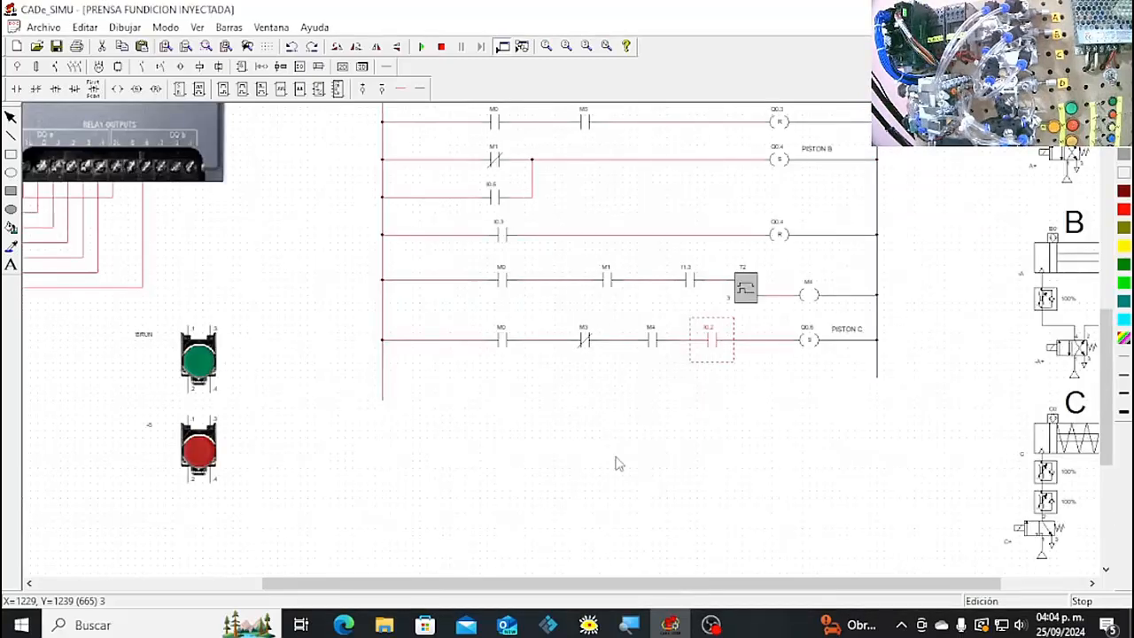
click(617, 464)
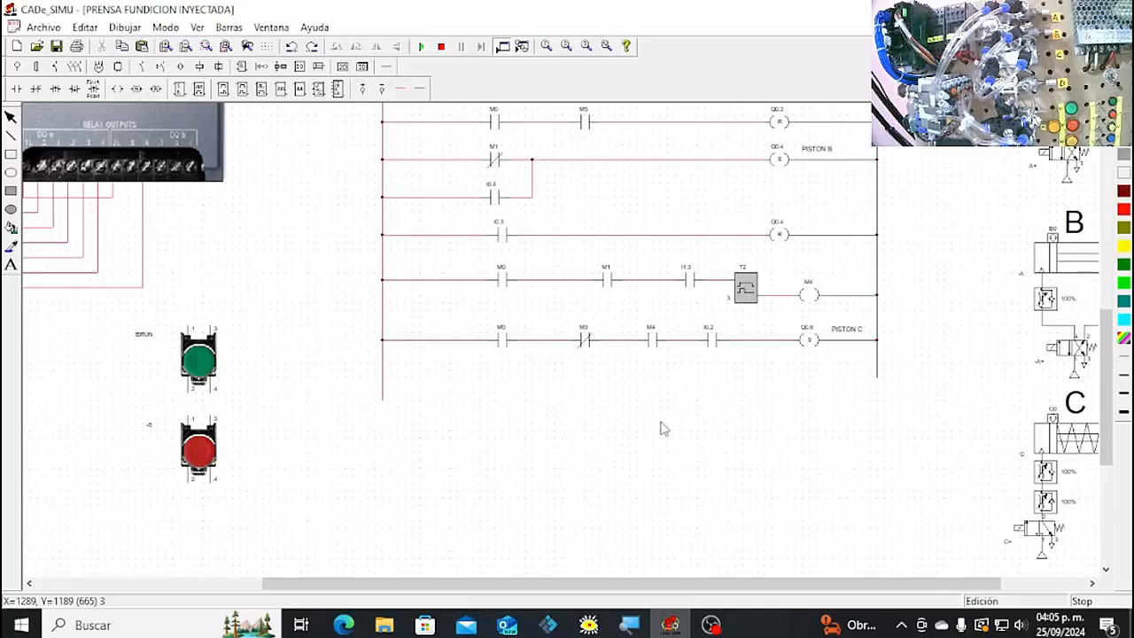
Place a reset coil below the Q0.6 set coil and name it Q0.6.
click(156, 90)
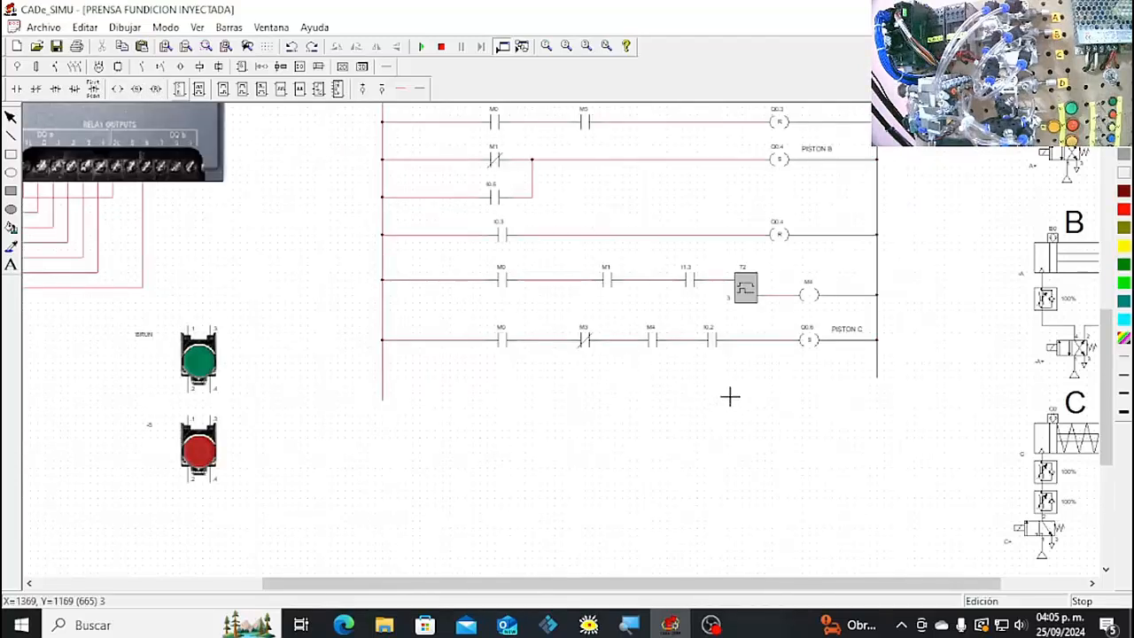
click(801, 379)
double_click(808, 377)
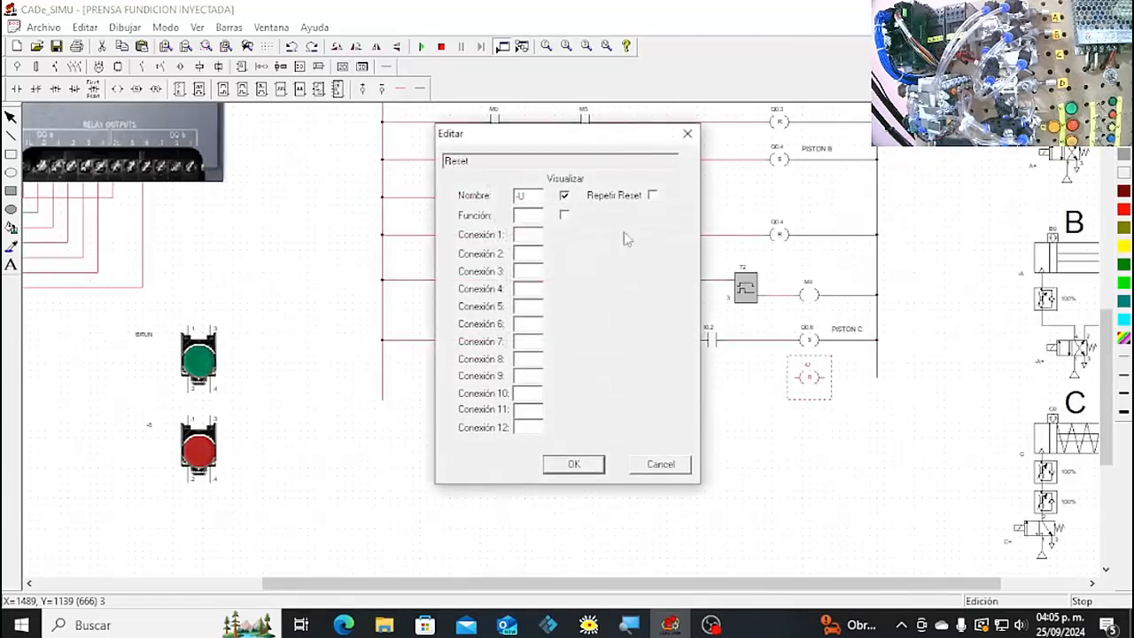
key(BackSpace)
text(Q0.6)
click(575, 465)
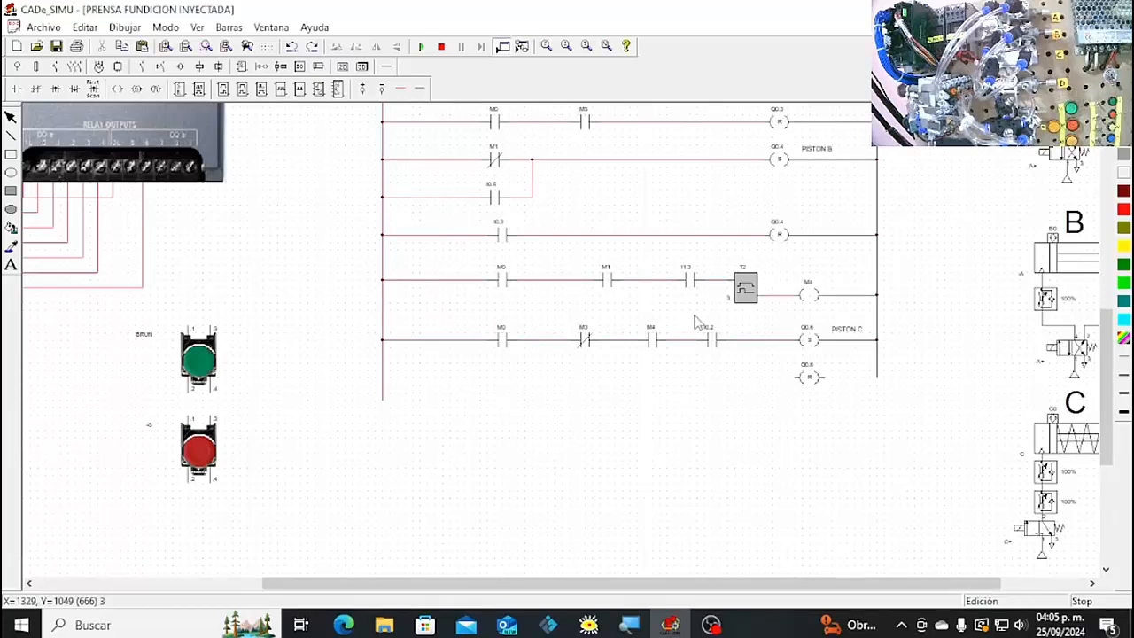
Place two normally open contacts level with the Q0.6 reset coil and name the second one I0.2.
click(16, 89)
click(493, 377)
click(576, 382)
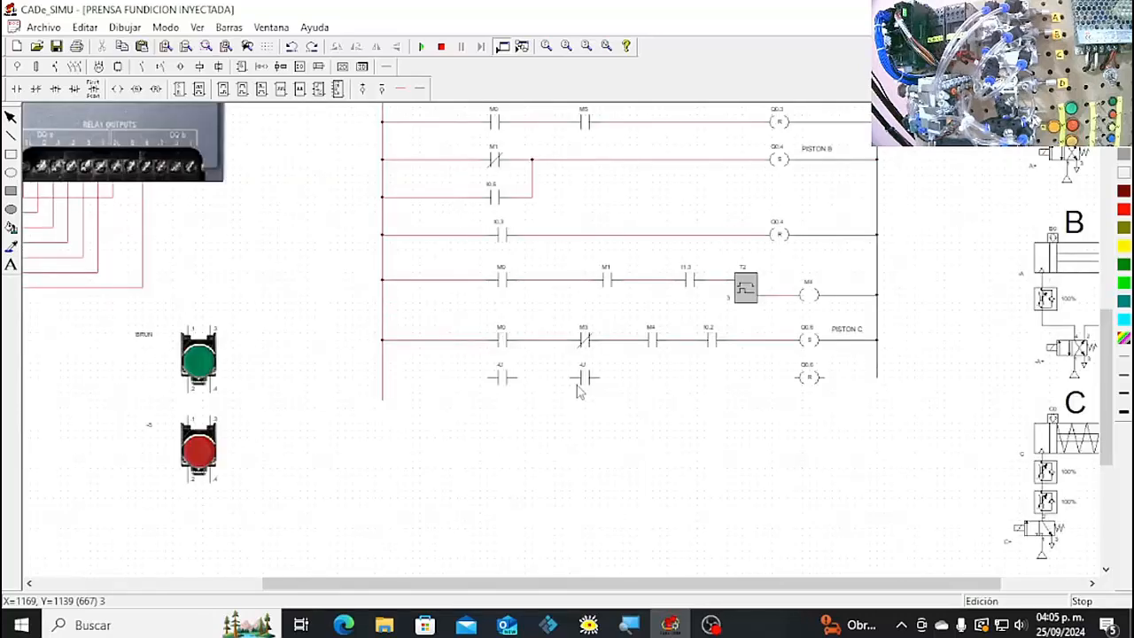
double_click(579, 381)
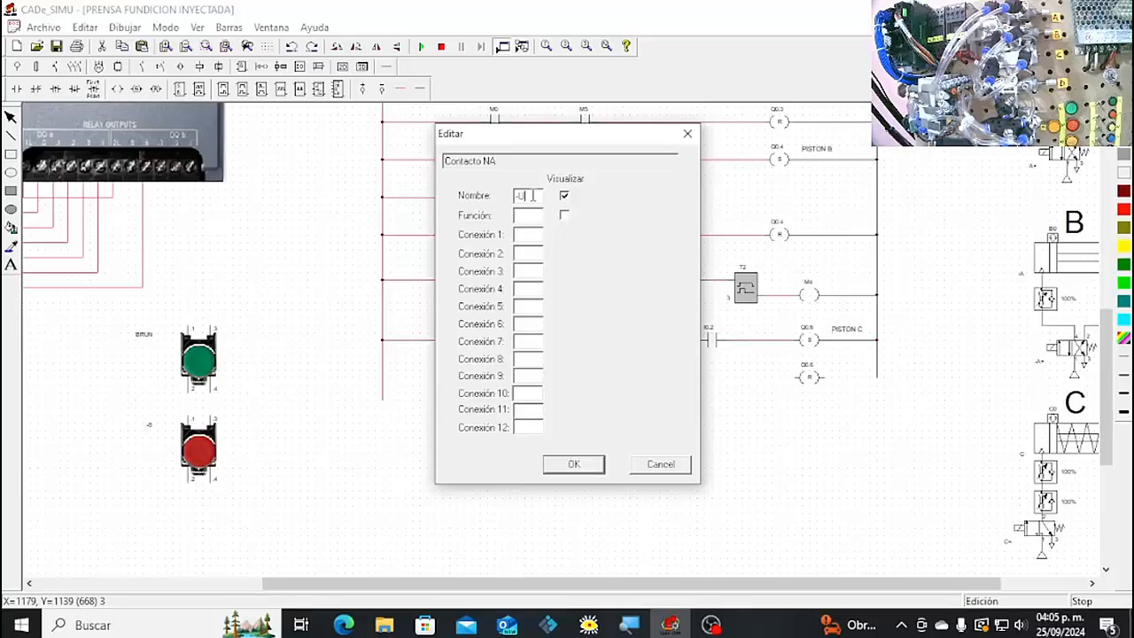
key(BackSpace)
key(BackSpace)
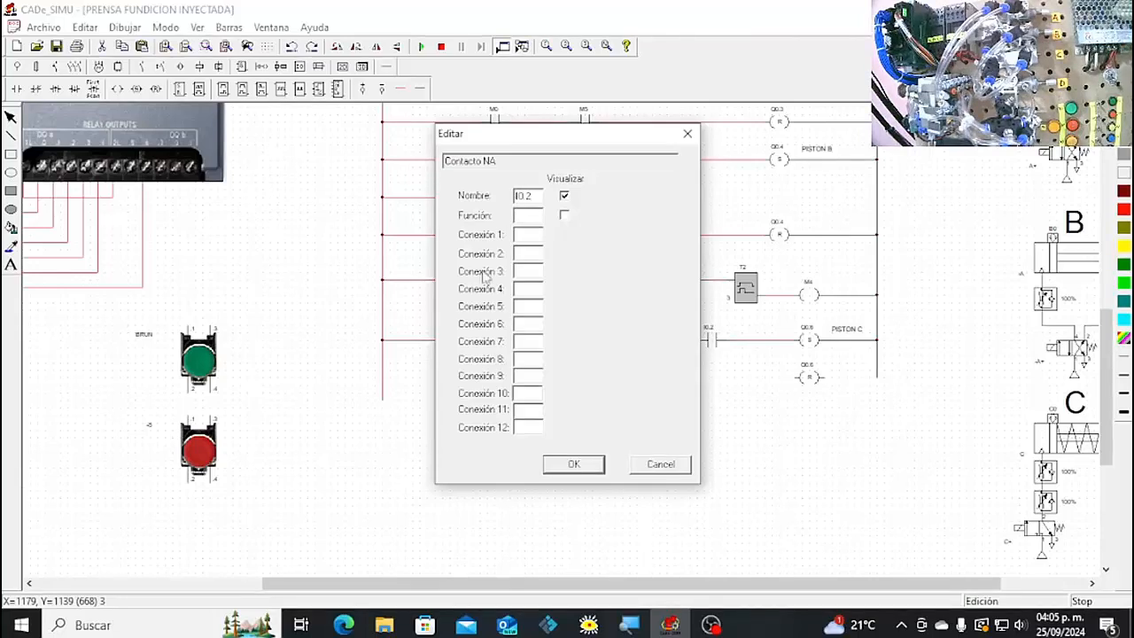
click(574, 465)
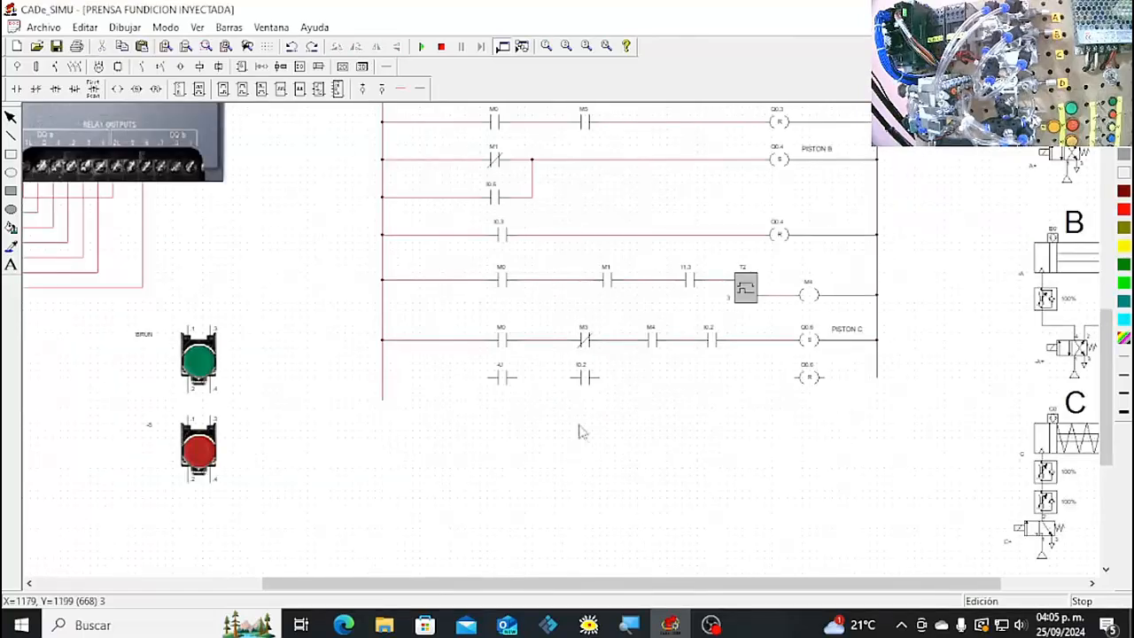
Wire the Q0.6 reset rung from the positive rail through both contacts and the coil to the negative rail.
click(337, 88)
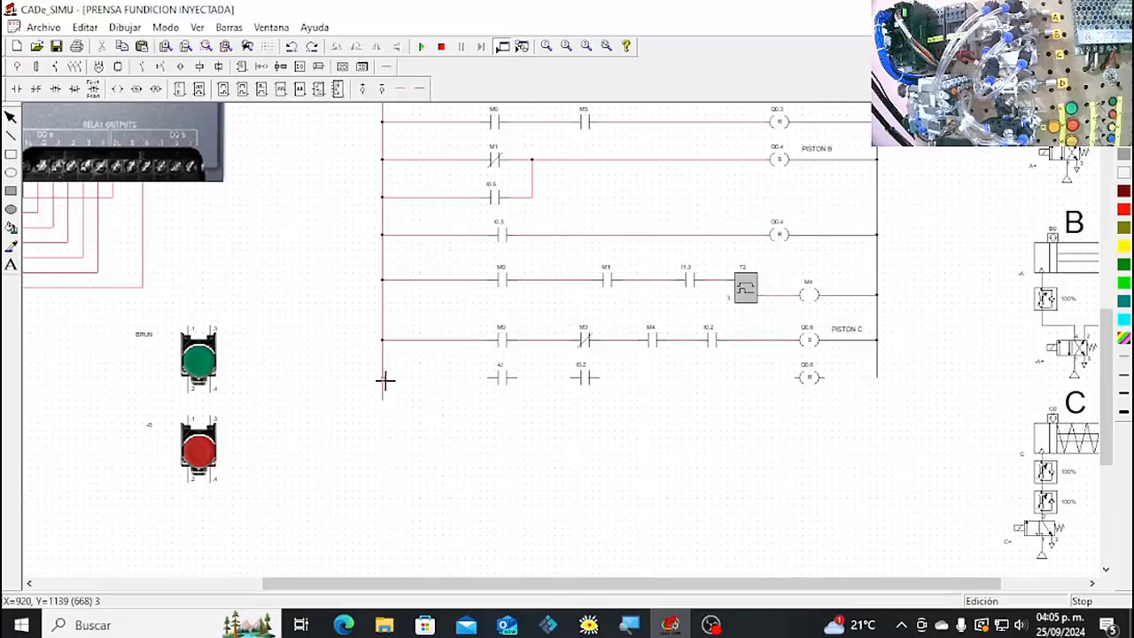
drag(384, 381, 789, 403)
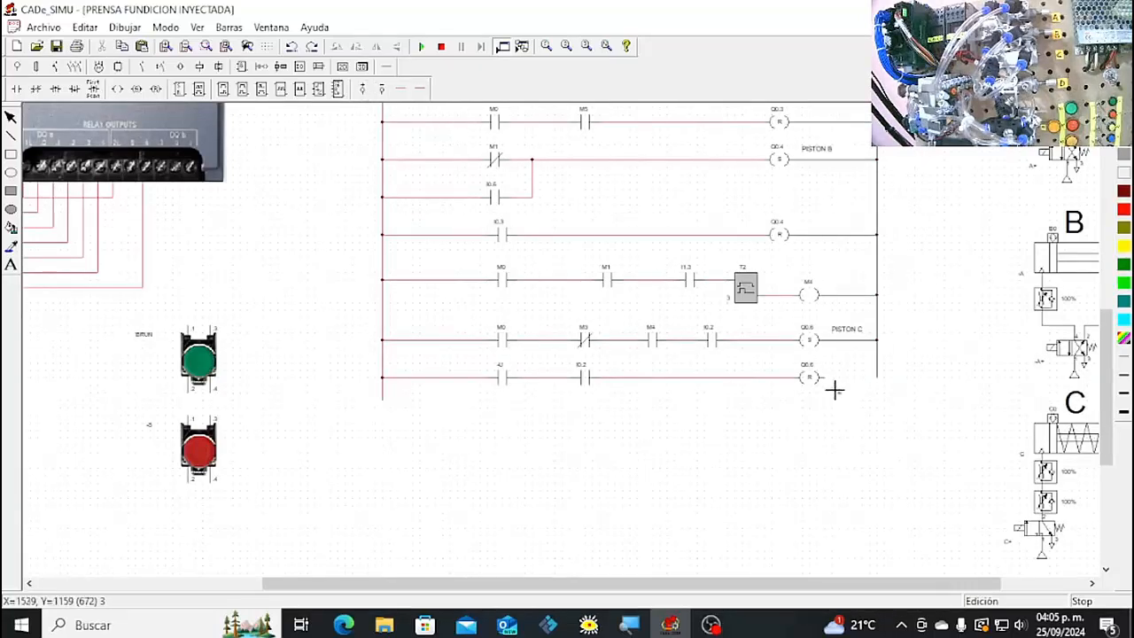
drag(825, 381, 874, 390)
Extend the negative and positive rails downward to make room for more rungs.
click(422, 93)
drag(877, 380, 893, 567)
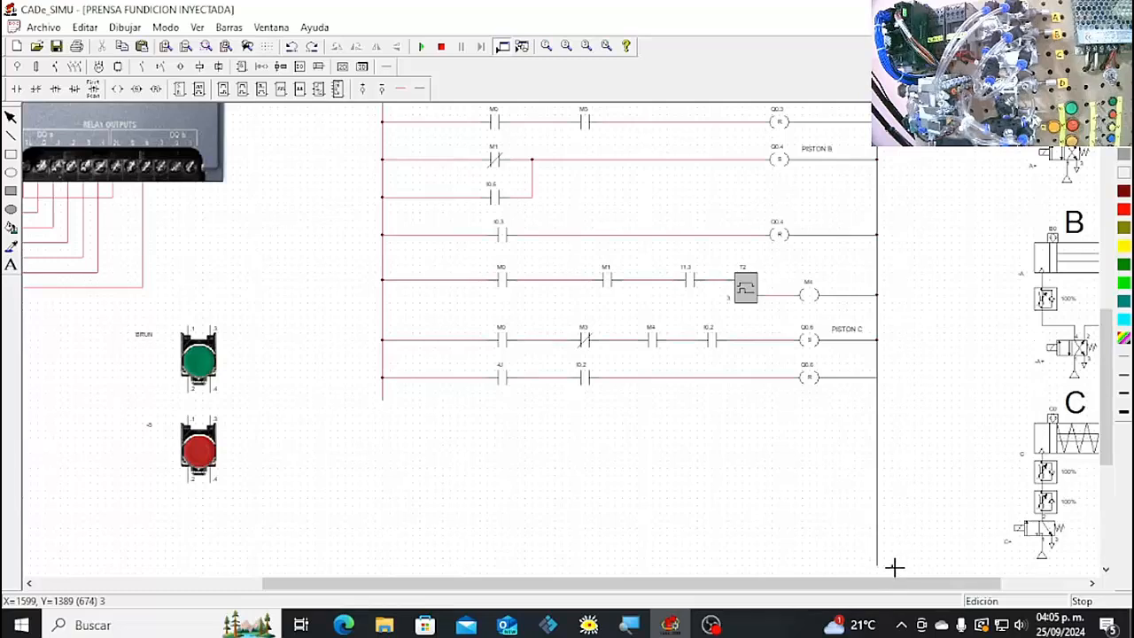
right_click(577, 468)
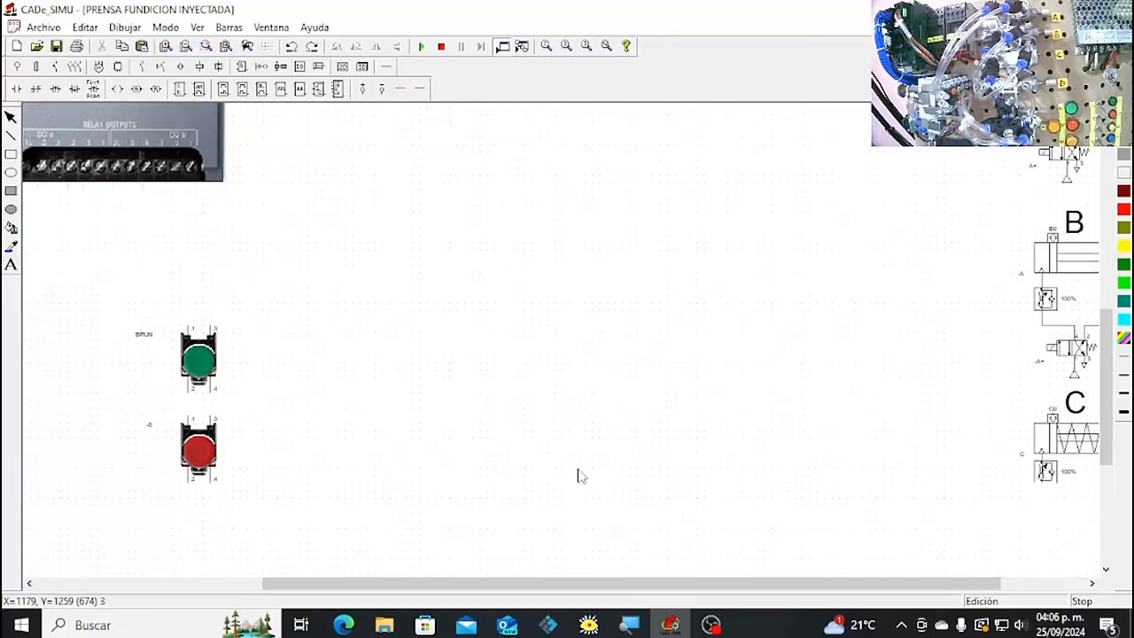
click(401, 95)
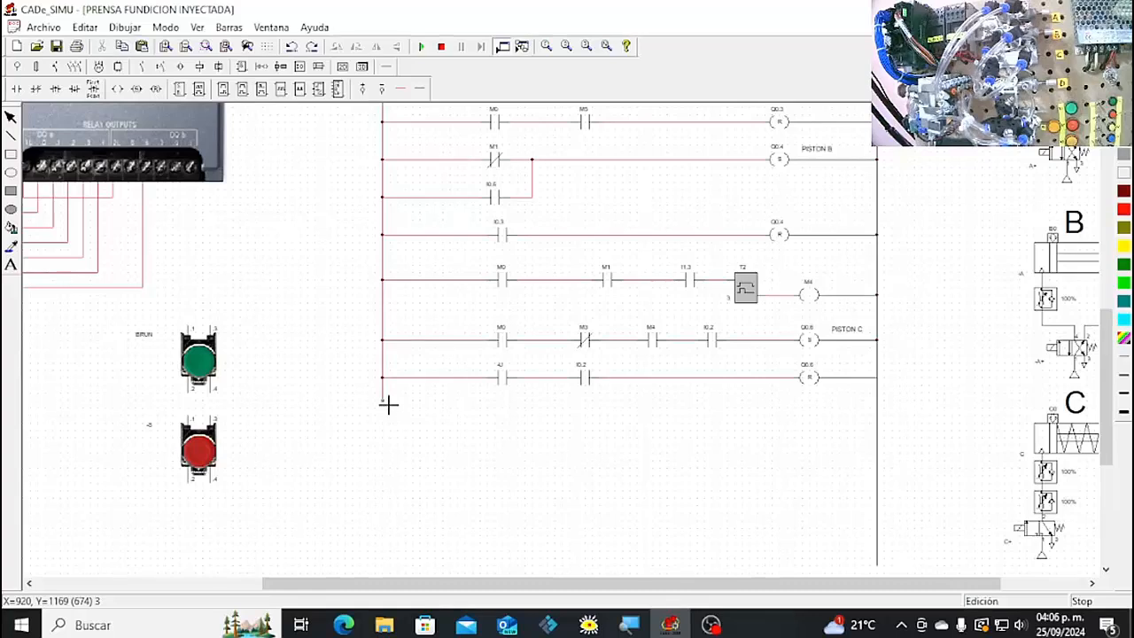
drag(385, 399, 409, 573)
right_click(425, 546)
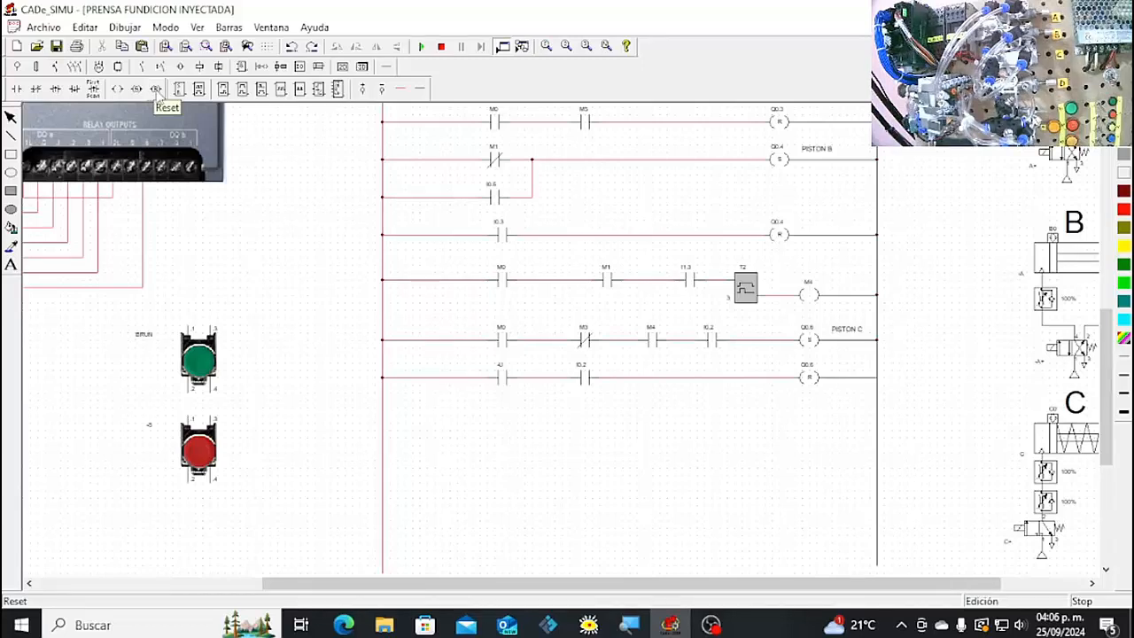
Place a reset coil below the Q0.6 reset coil and two normally open contacts level with it.
click(800, 424)
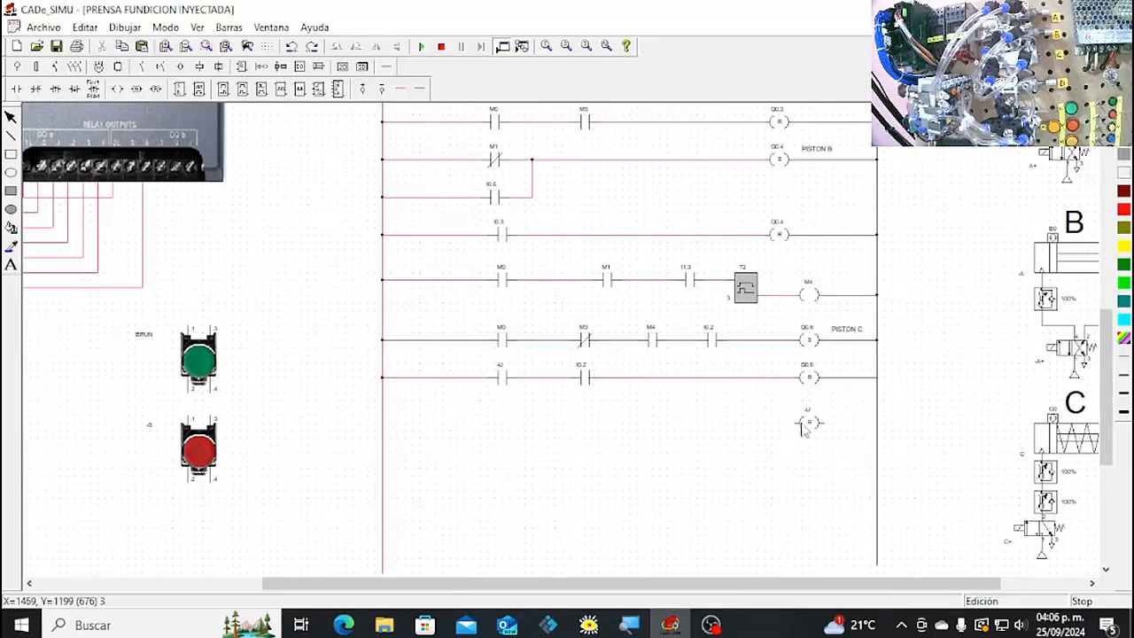
double_click(814, 424)
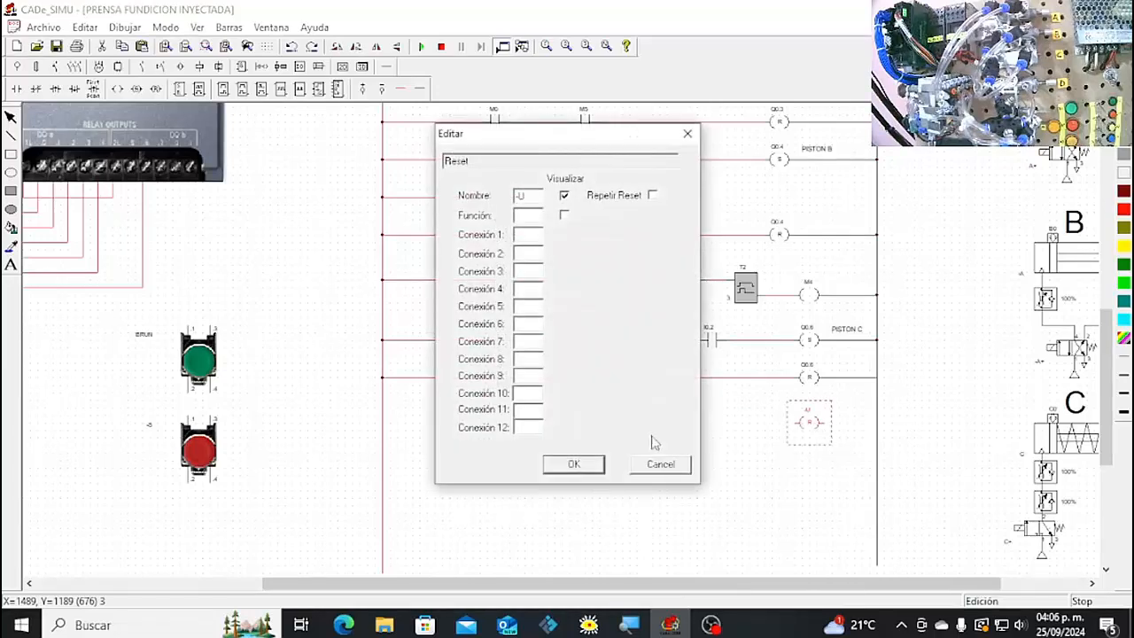
click(665, 467)
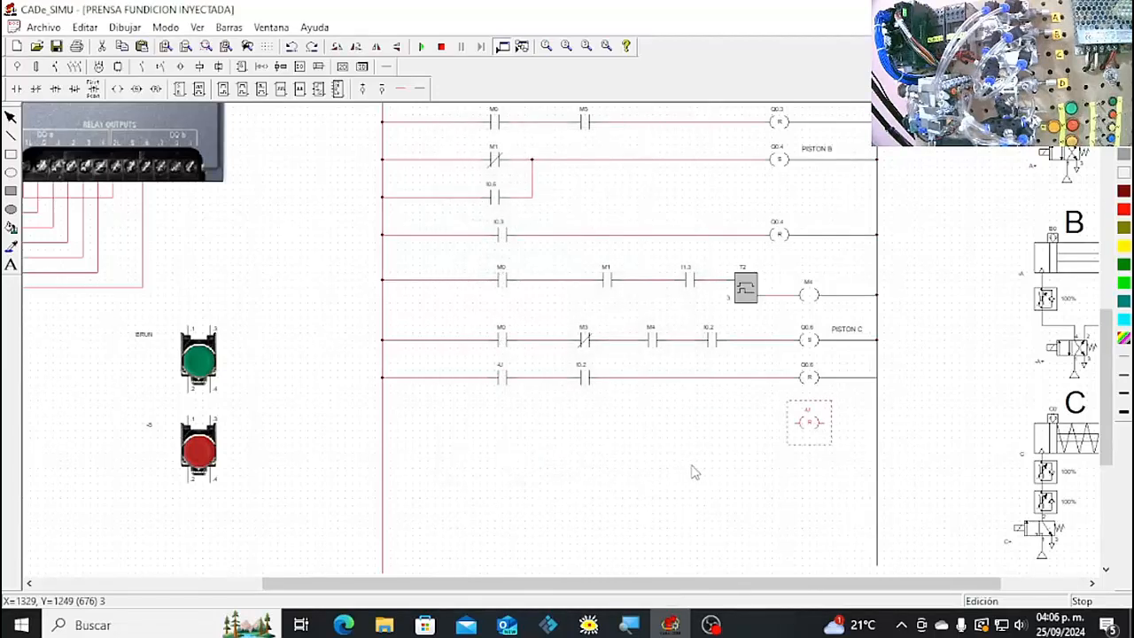
click(17, 89)
click(499, 423)
click(598, 426)
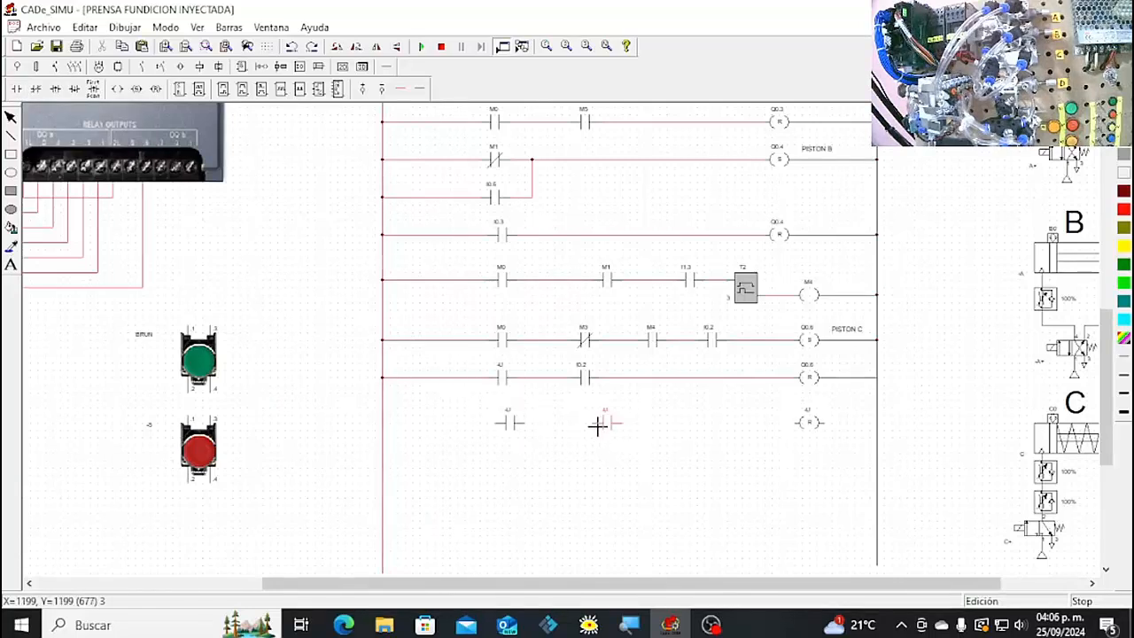
Wire the new reset rung from the positive rail through both contacts and the coil to the negative rail.
click(406, 92)
drag(384, 424, 792, 437)
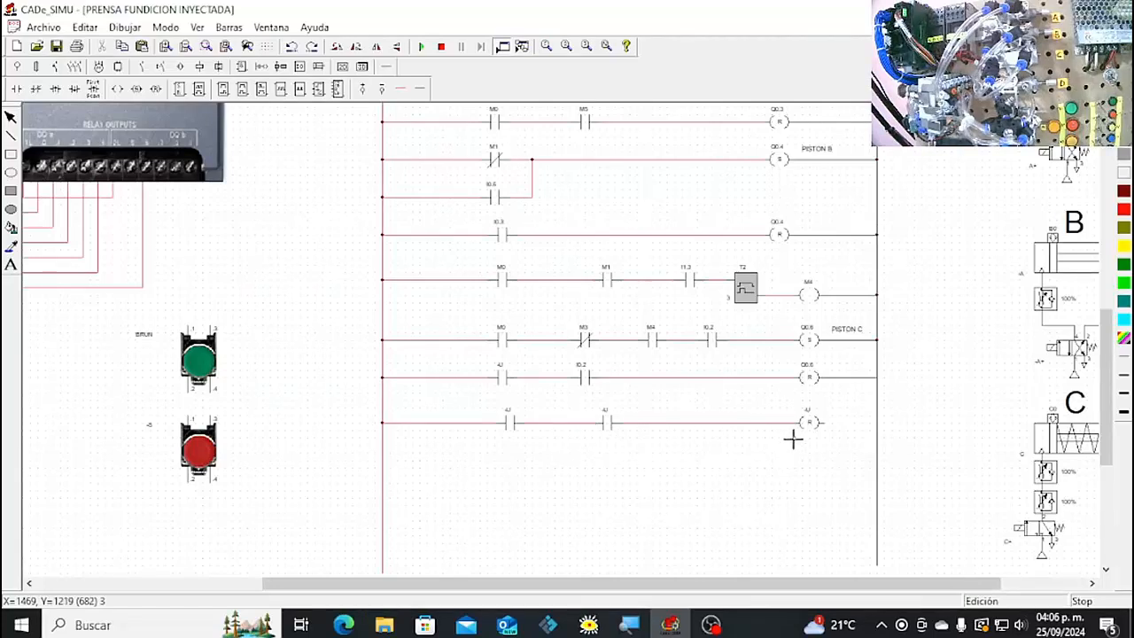
click(421, 90)
drag(833, 421, 877, 423)
Name the two contacts of the new reset rung M3 and I0.2.
click(511, 424)
double_click(512, 426)
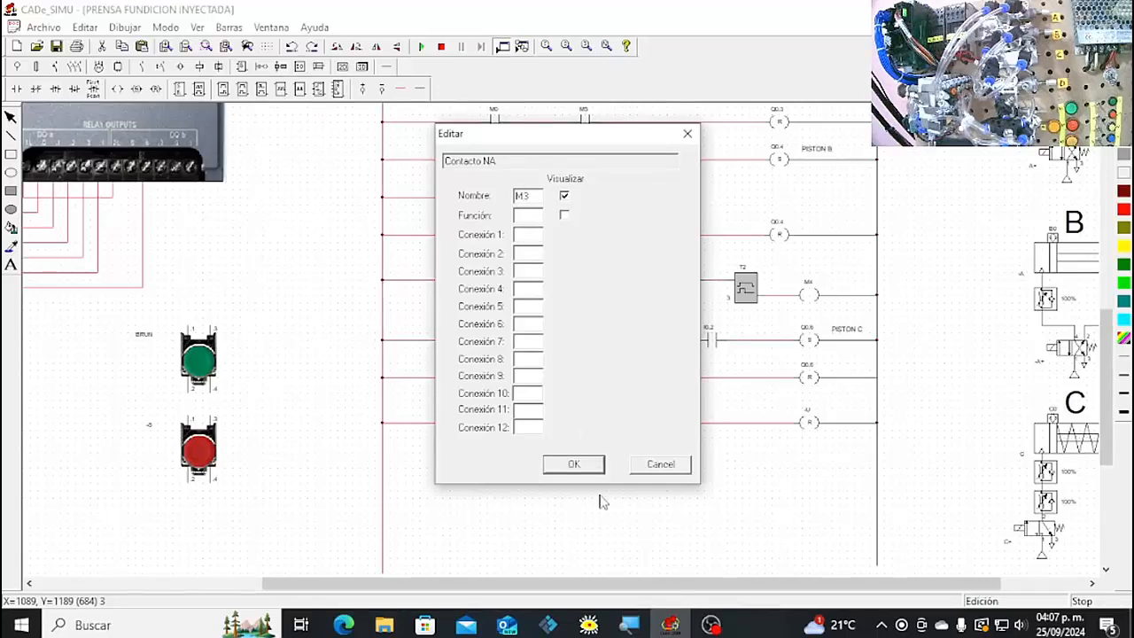
click(595, 463)
double_click(609, 425)
click(534, 196)
text(I0.2)
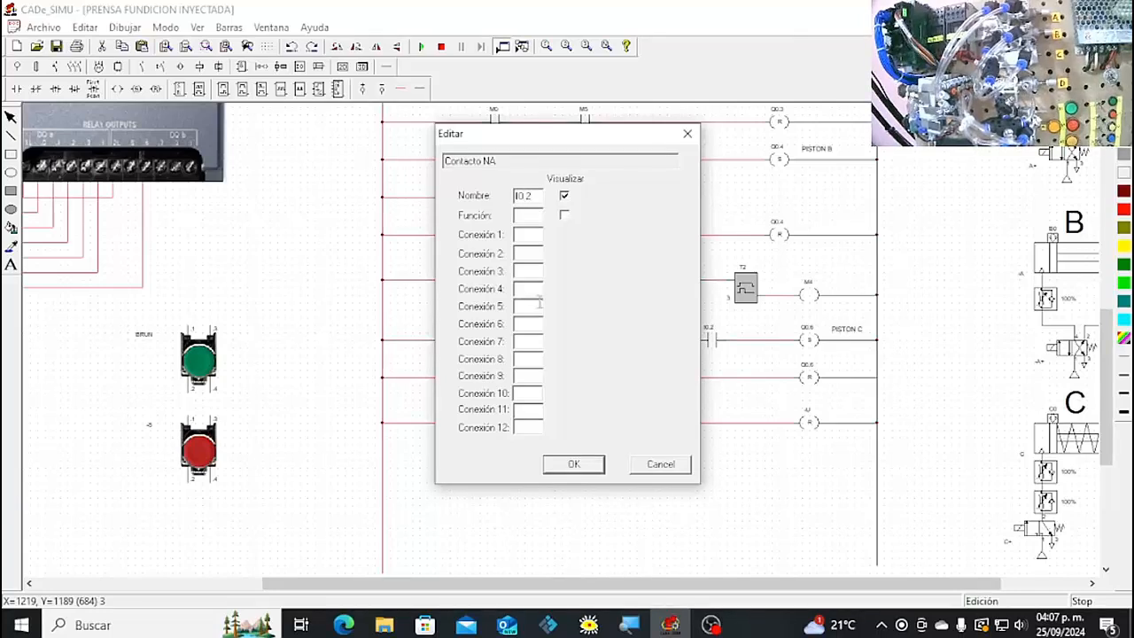
click(574, 464)
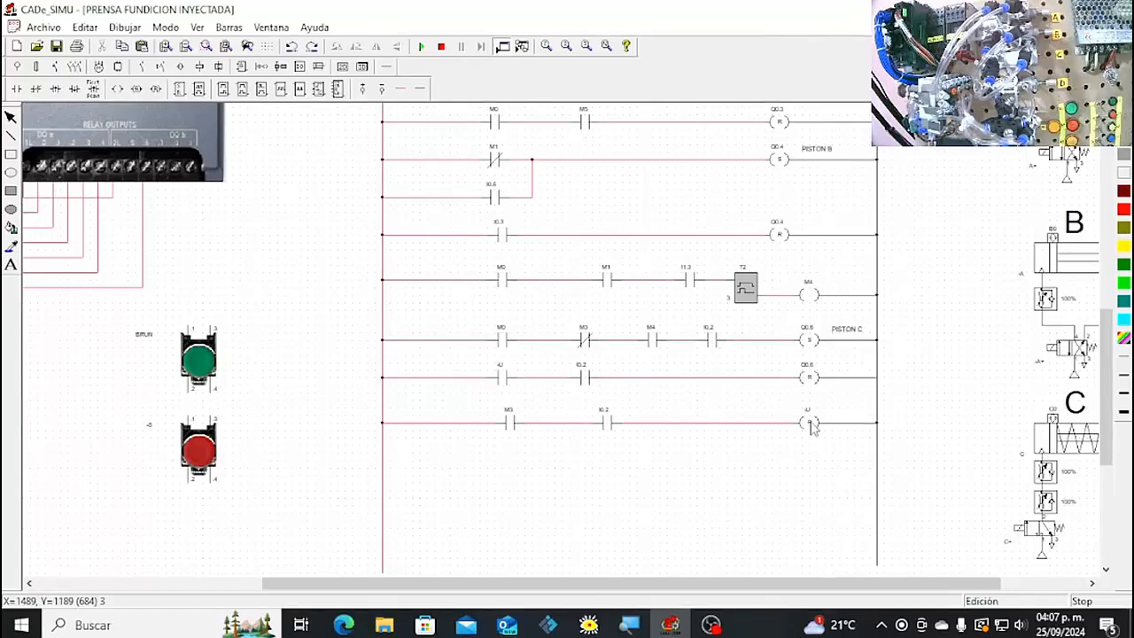
Name the reset coil of the M3 and I0.2 rung Q0.4.
double_click(809, 422)
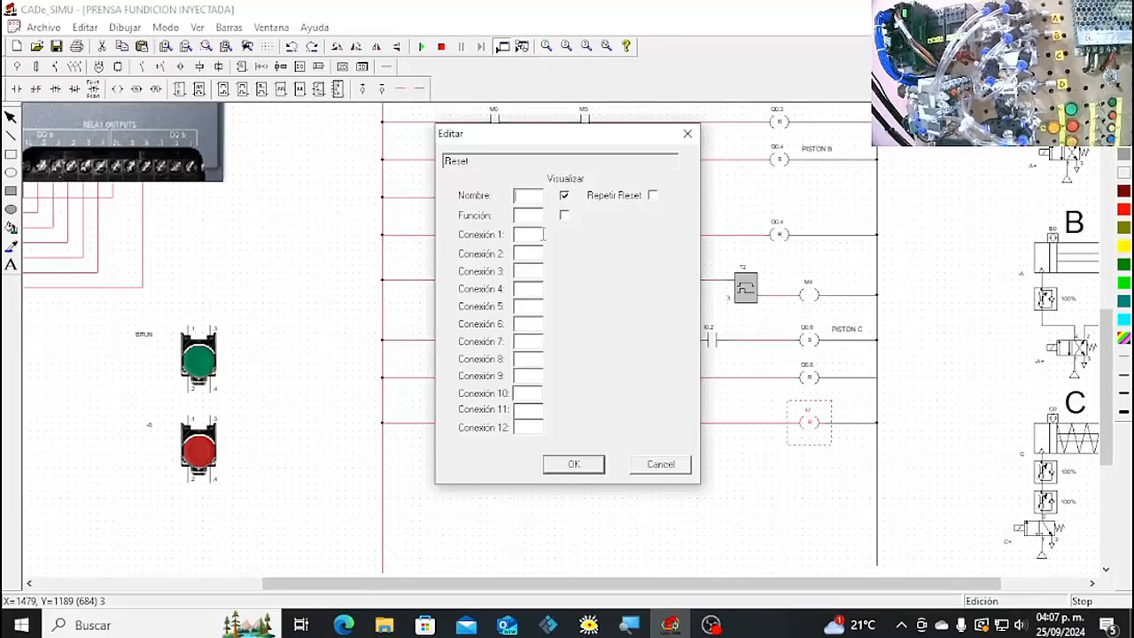
text(Q0.4)
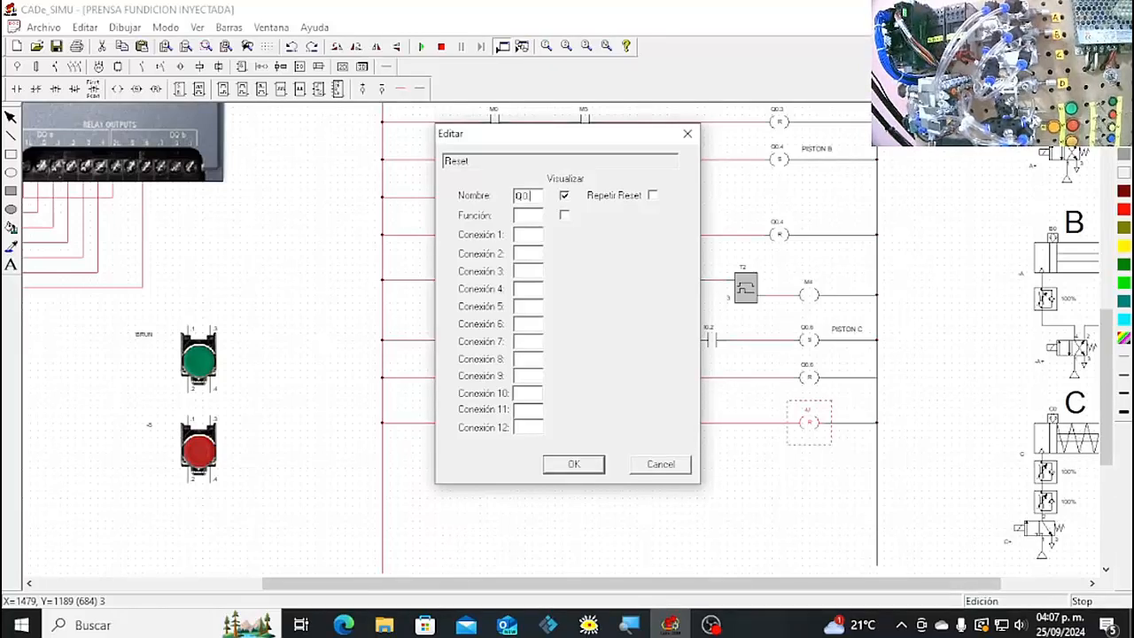
click(567, 469)
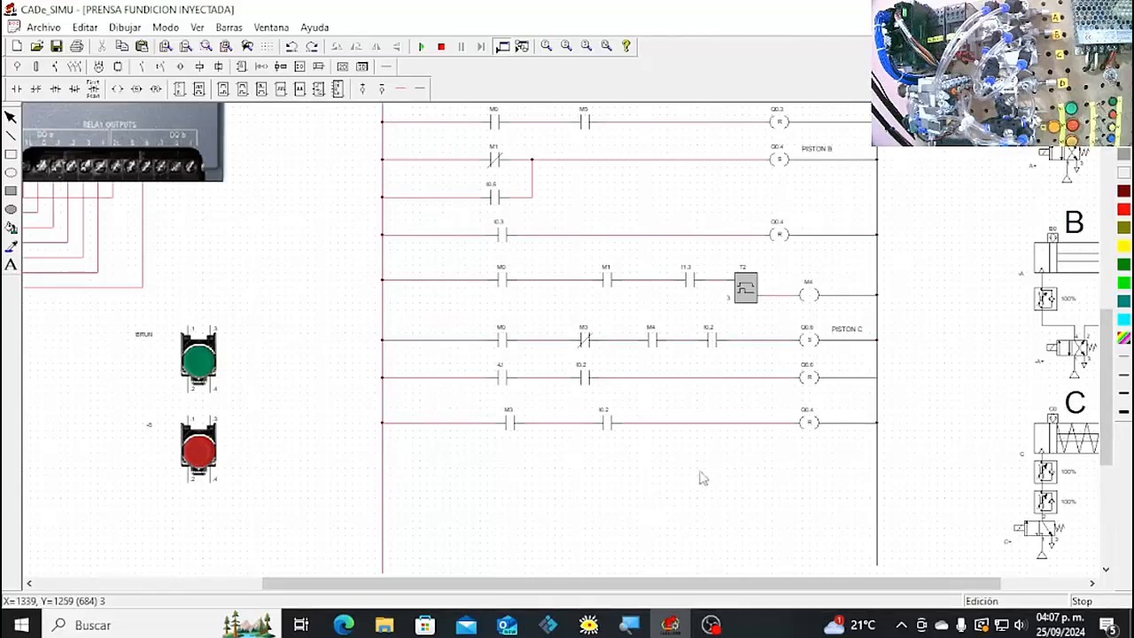
Place three normally open contacts in a row below the Q0.4 reset rung with contacts M3 and I0.2.
click(35, 89)
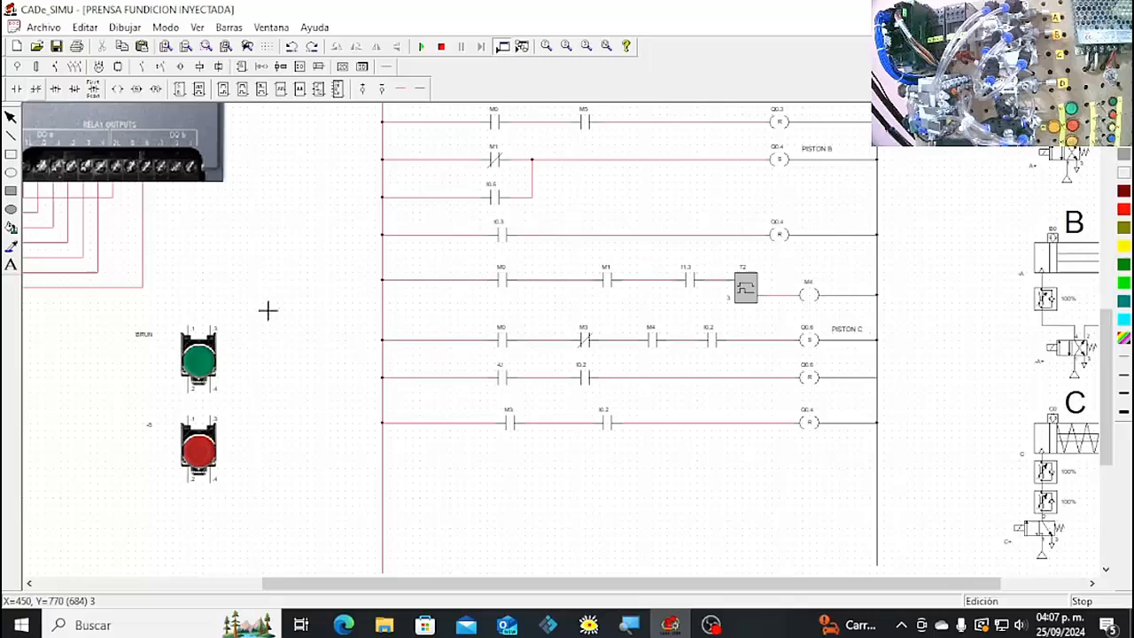
click(502, 471)
click(601, 471)
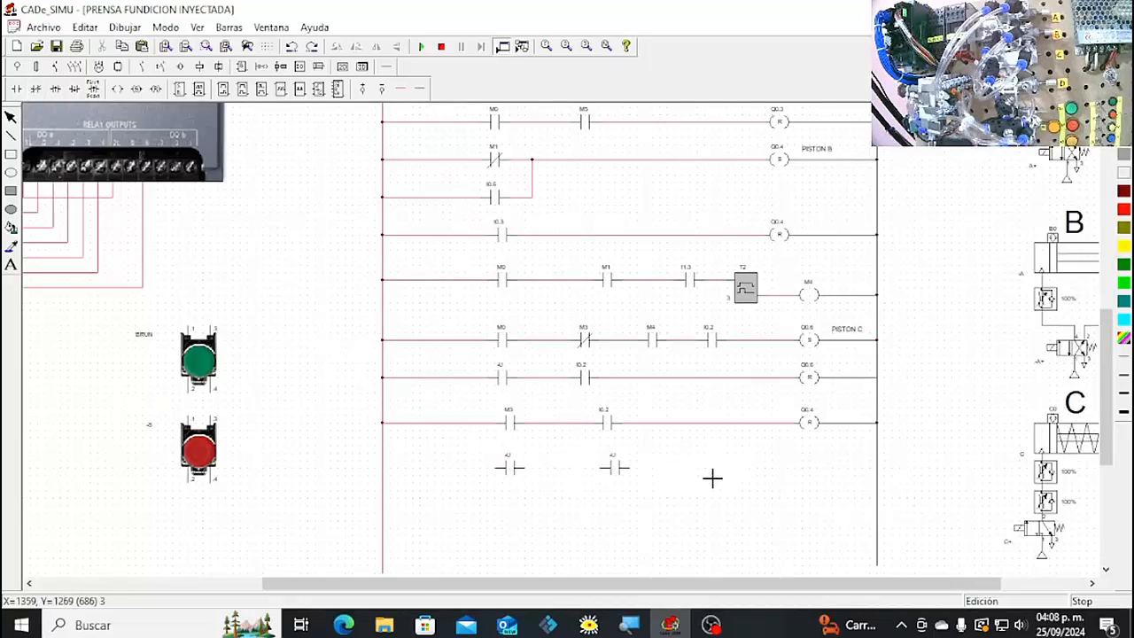
click(689, 472)
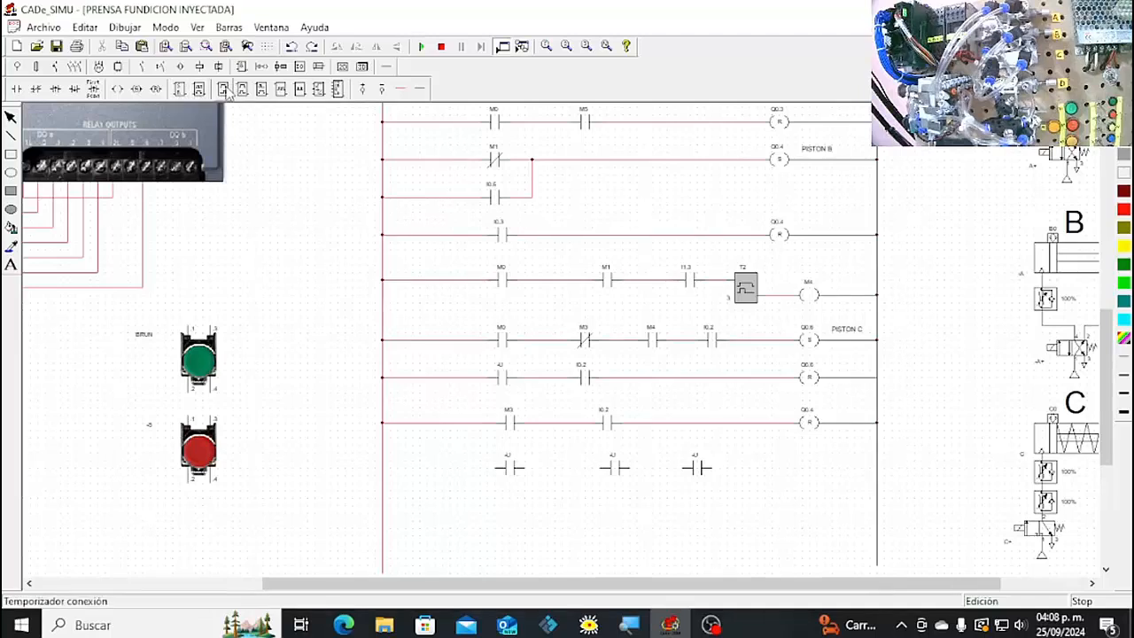
Add an on-delay timer after the three new contacts and an assign coil at the timer's output.
click(235, 94)
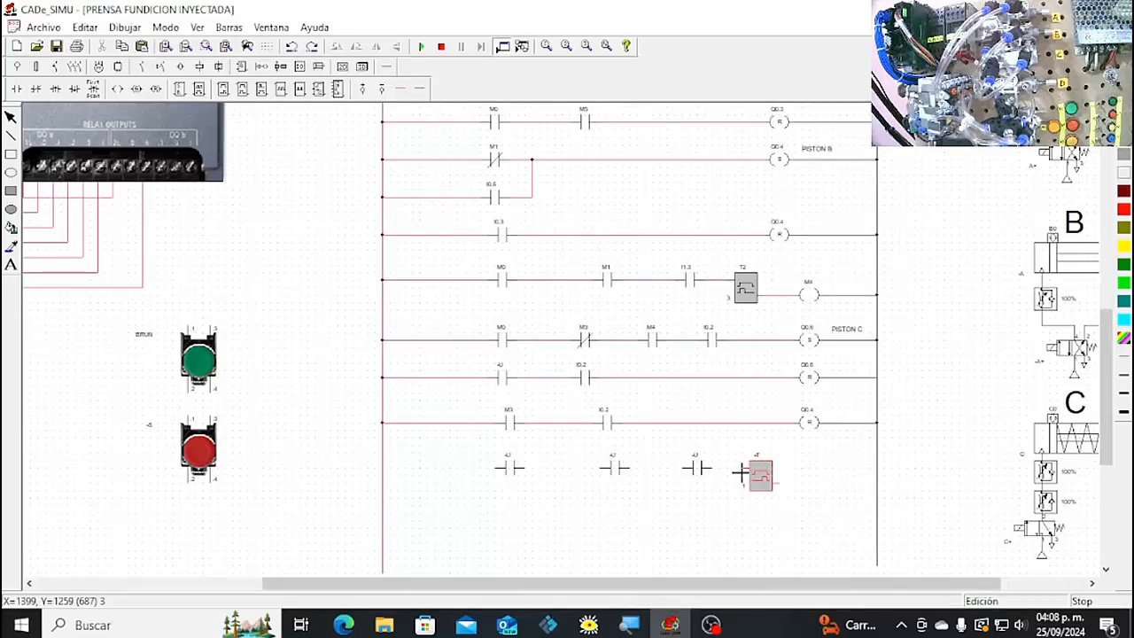
click(740, 474)
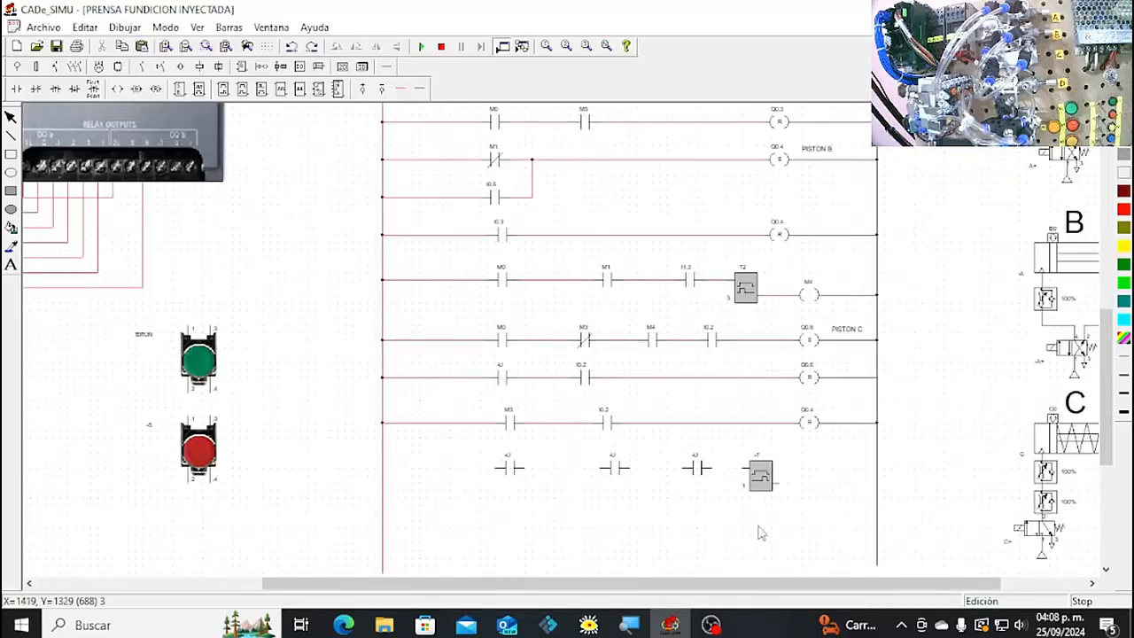
click(117, 90)
click(806, 487)
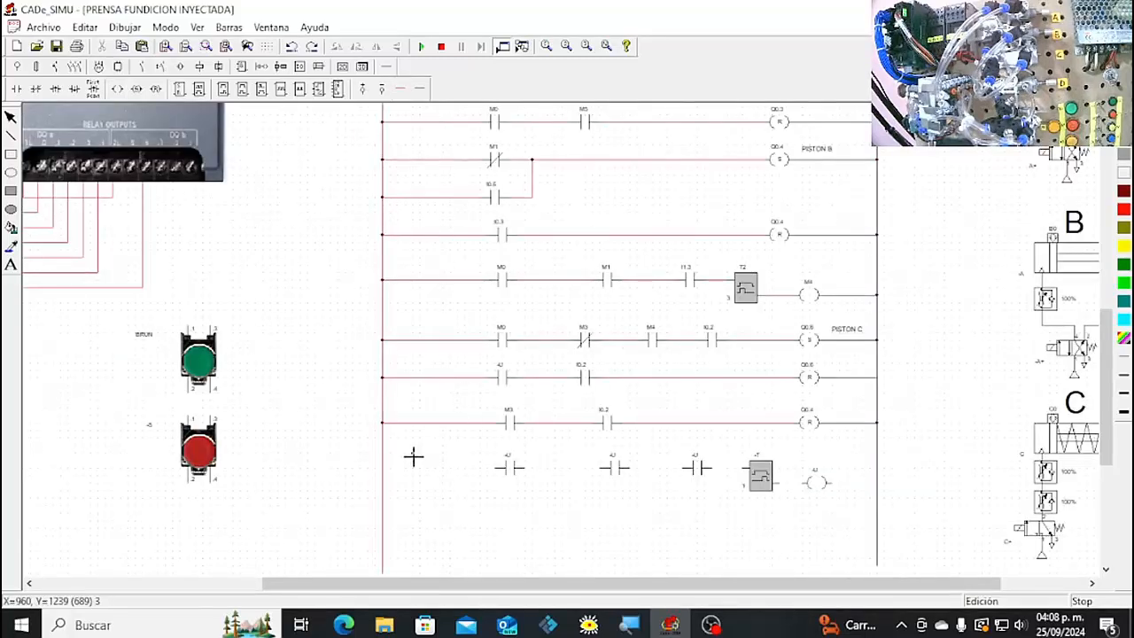
Wire the timer rung from the positive rail through the three contacts, timer and coil to the negative rail.
mouse_move(384, 467)
mouse_down()
mouse_move(495, 481)
mouse_move(694, 470)
mouse_move(802, 489)
mouse_up()
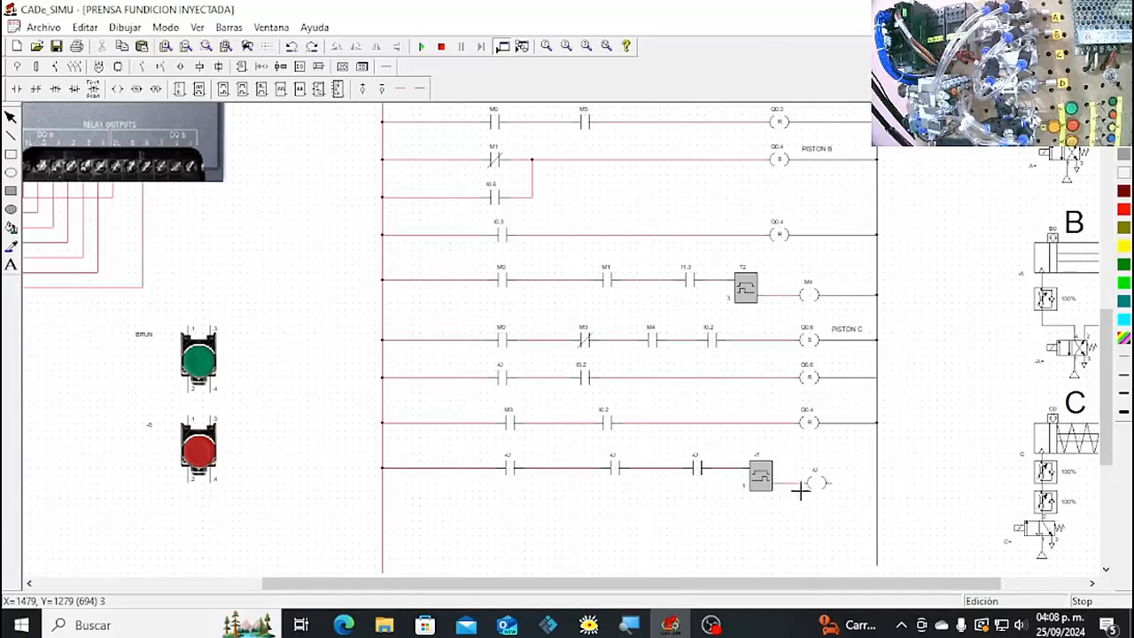
right_click(761, 510)
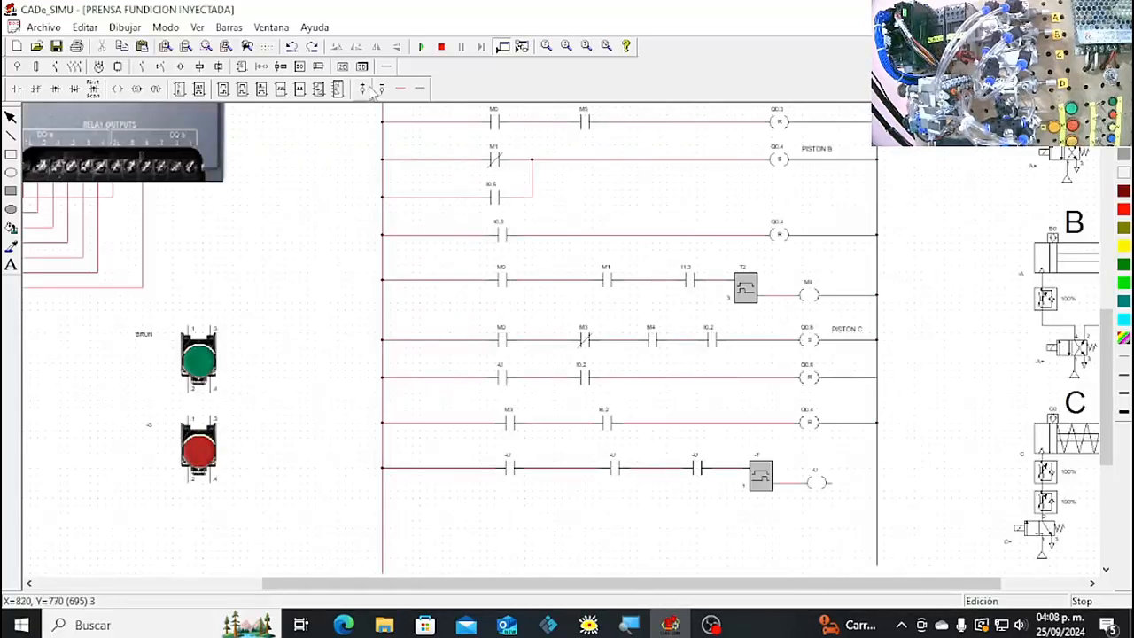
click(420, 88)
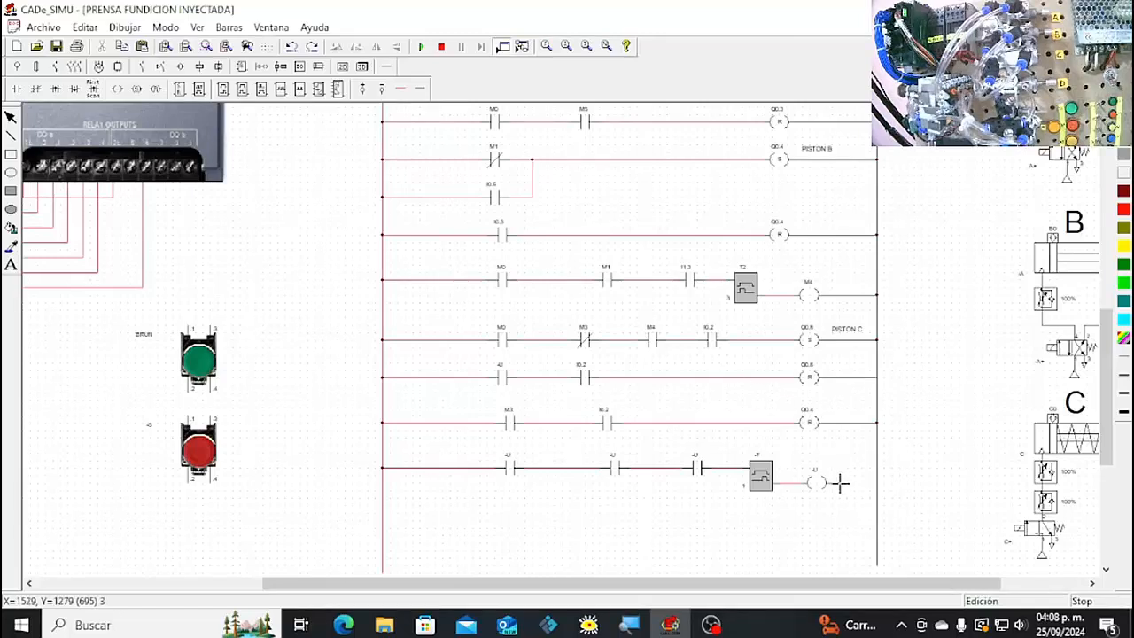
drag(835, 483, 877, 484)
right_click(838, 512)
Name the new on-delay timer T3 and set its delay to 3 seconds.
double_click(760, 477)
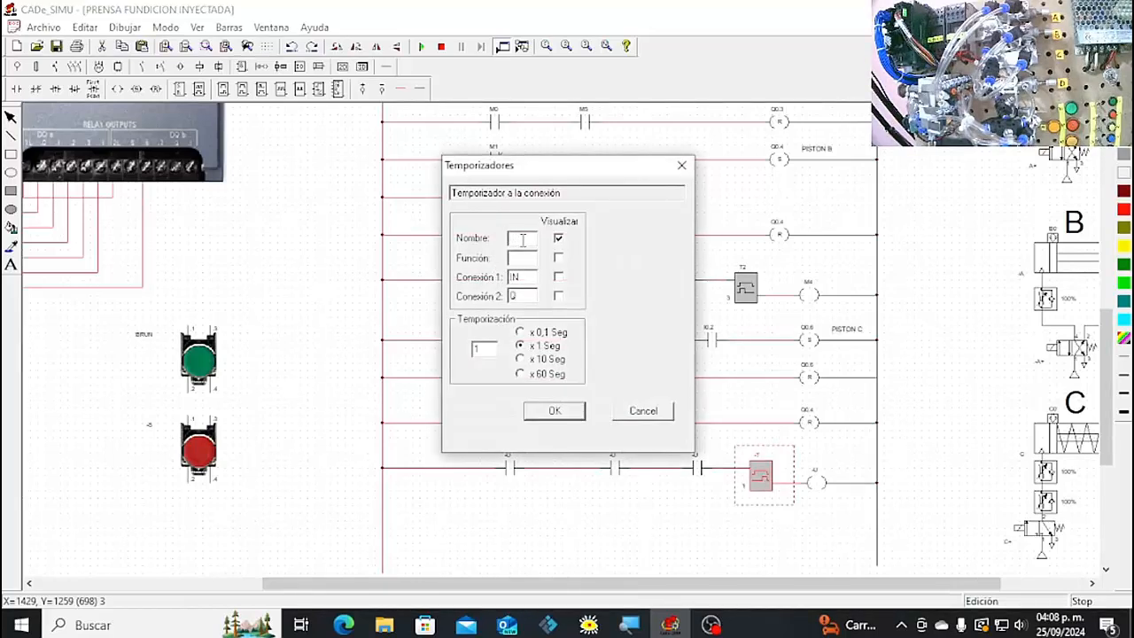
text(T)
key(BackSpace)
click(546, 413)
click(611, 521)
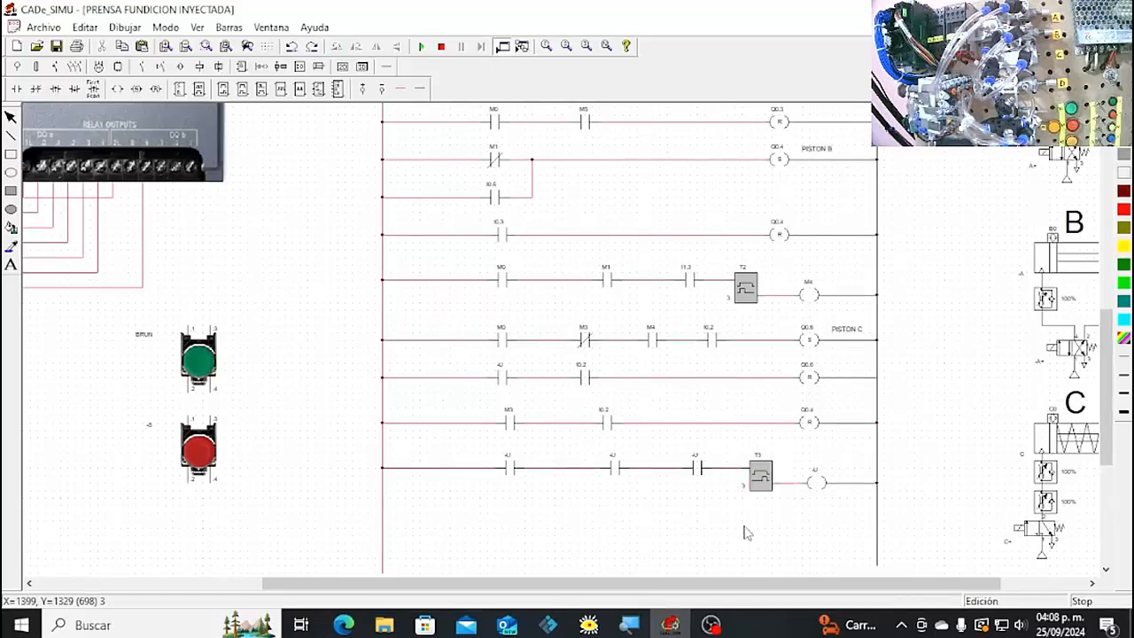
Name the assign coil at timer T3's output M5.
double_click(821, 488)
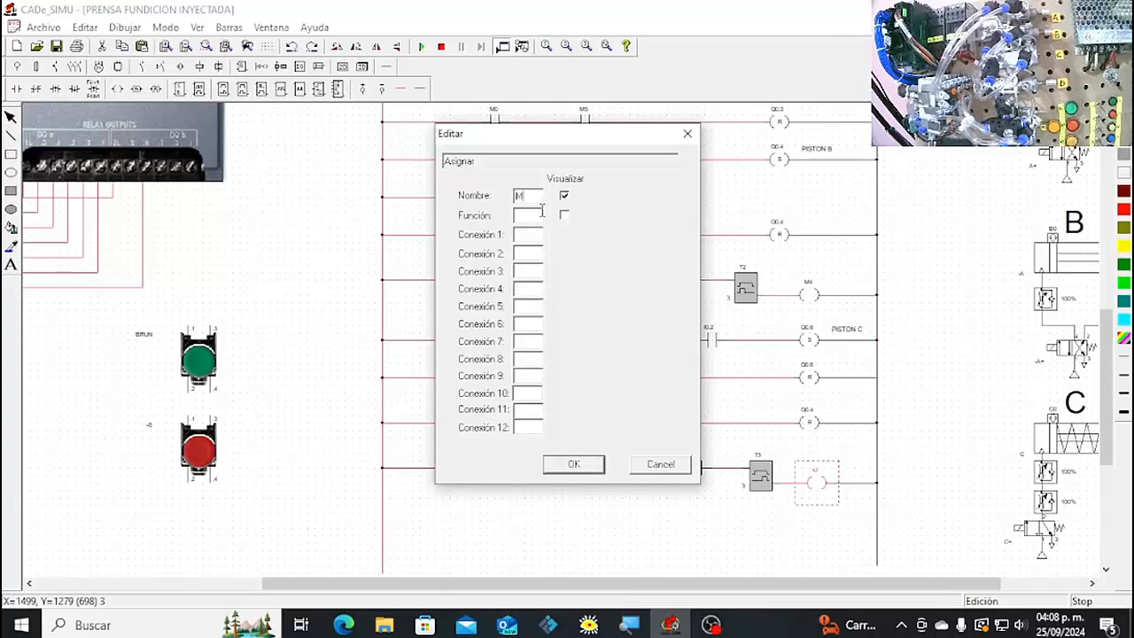
text(M5)
click(574, 464)
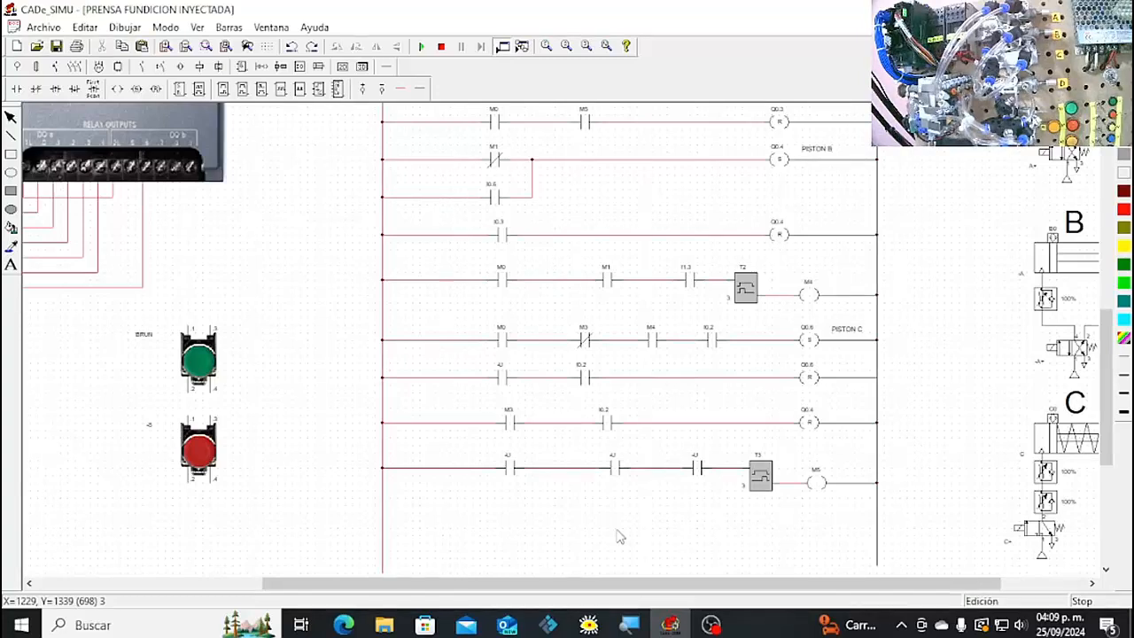
Name the three contacts of the T3 timer rung M0, M1 and I1.3.
double_click(510, 469)
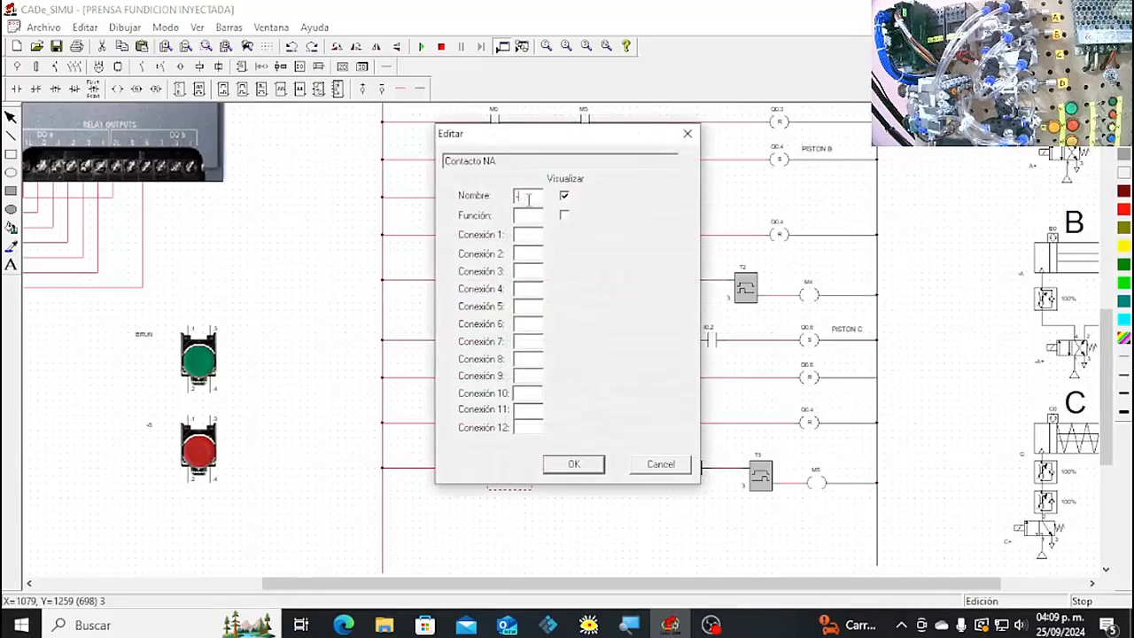
text(M0)
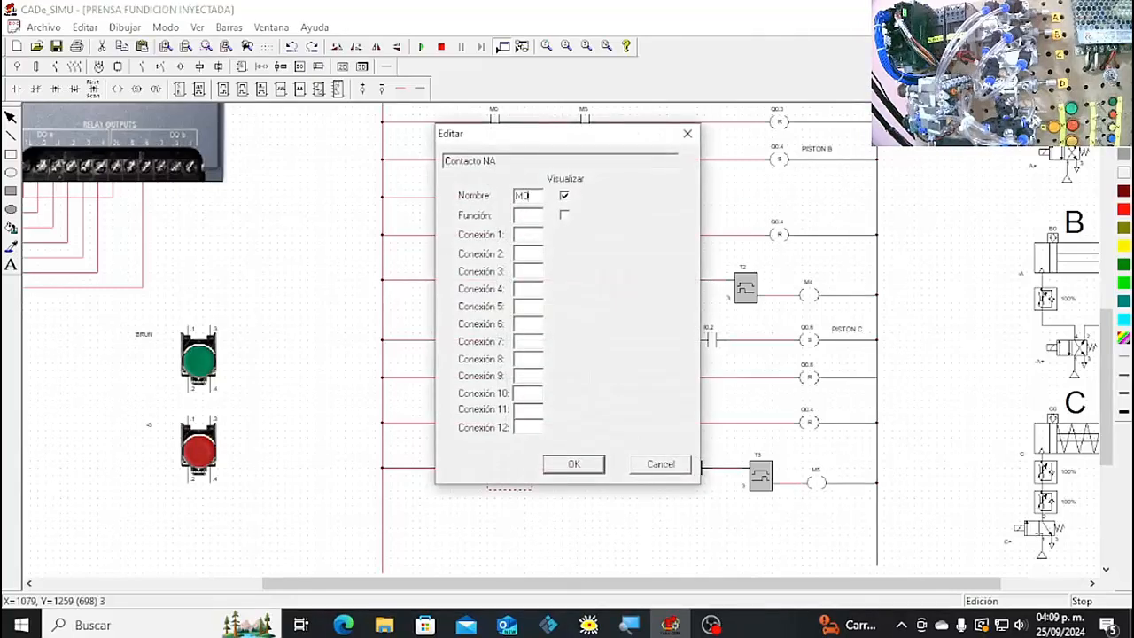
click(574, 466)
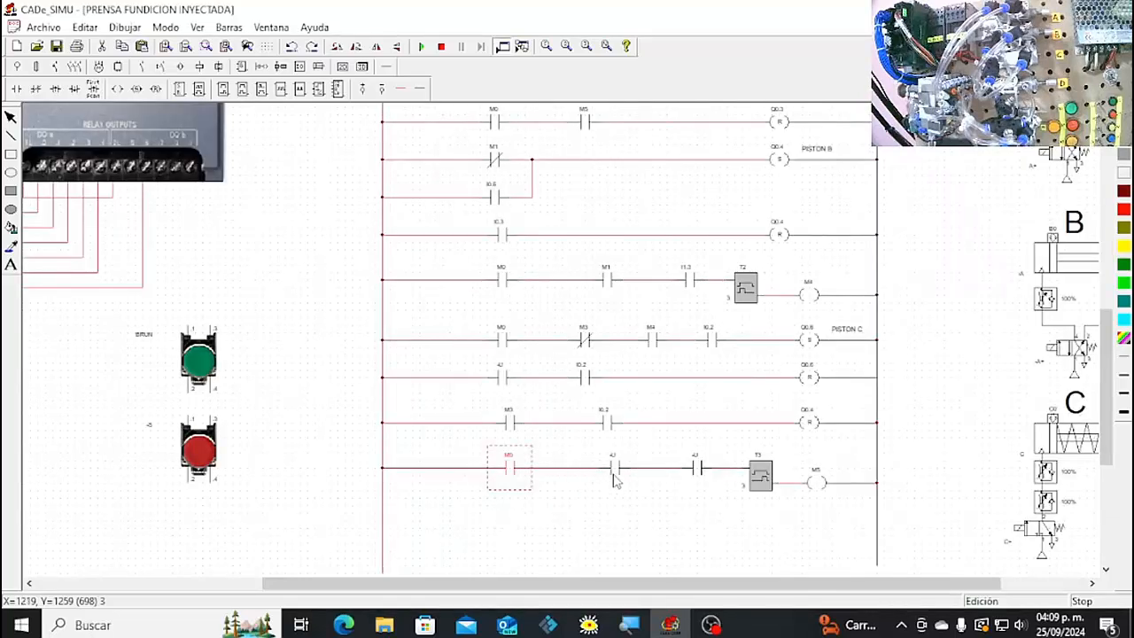
double_click(614, 477)
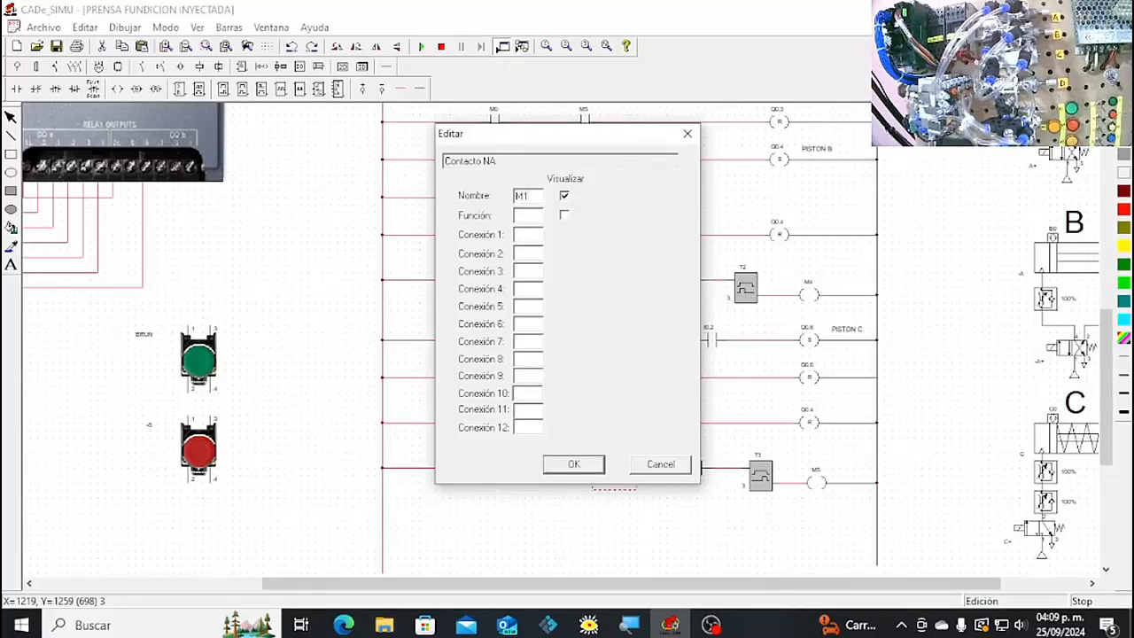
click(574, 464)
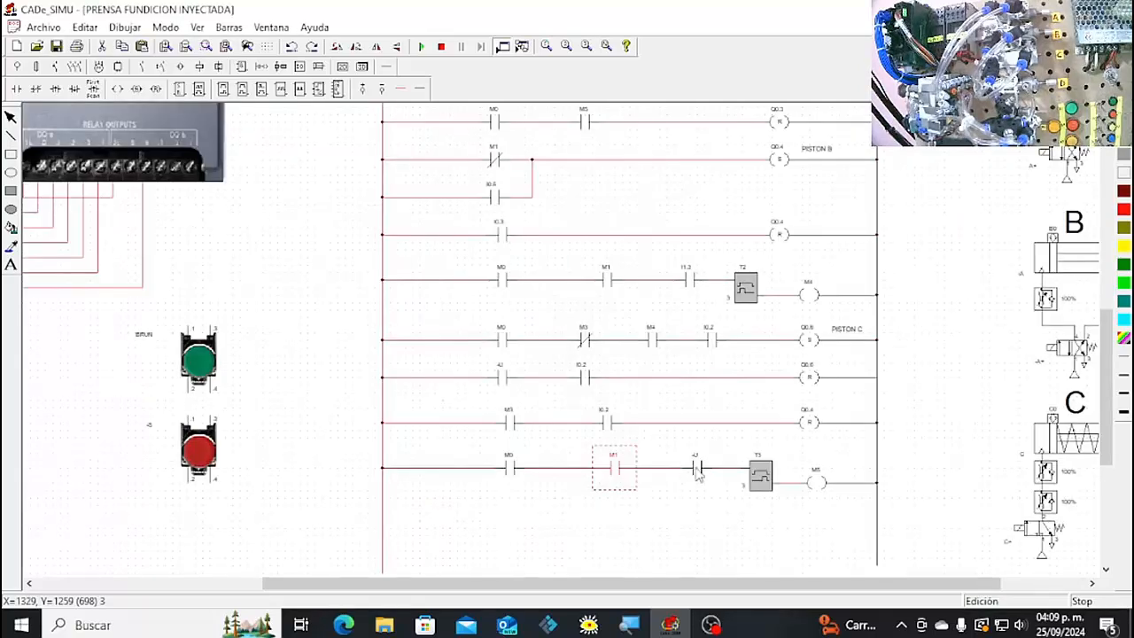
double_click(698, 474)
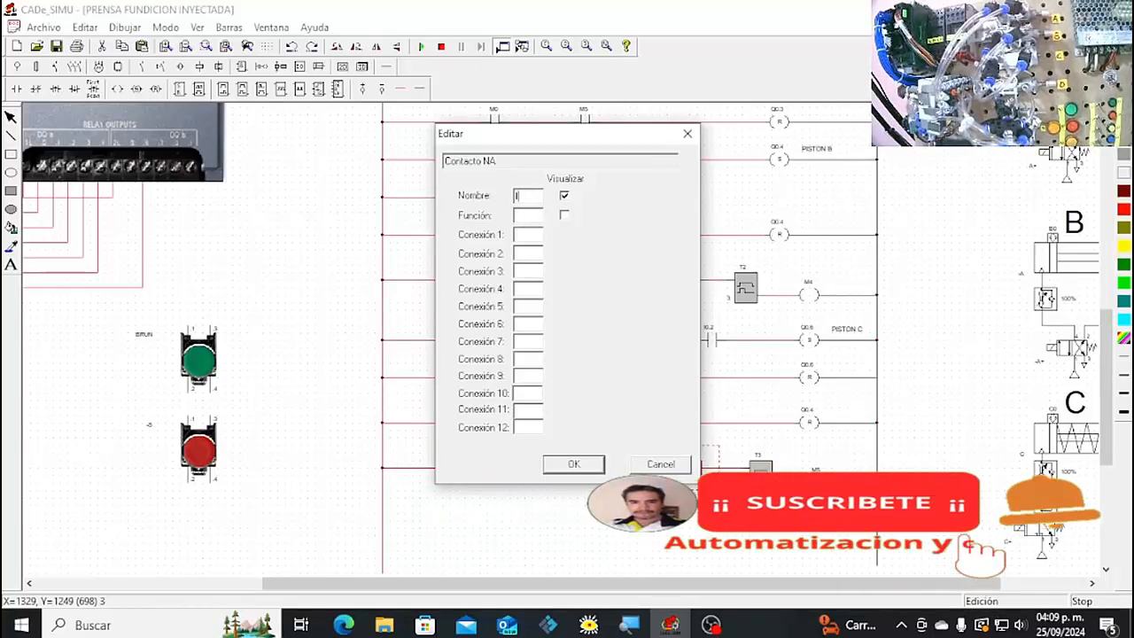
text(0.3)
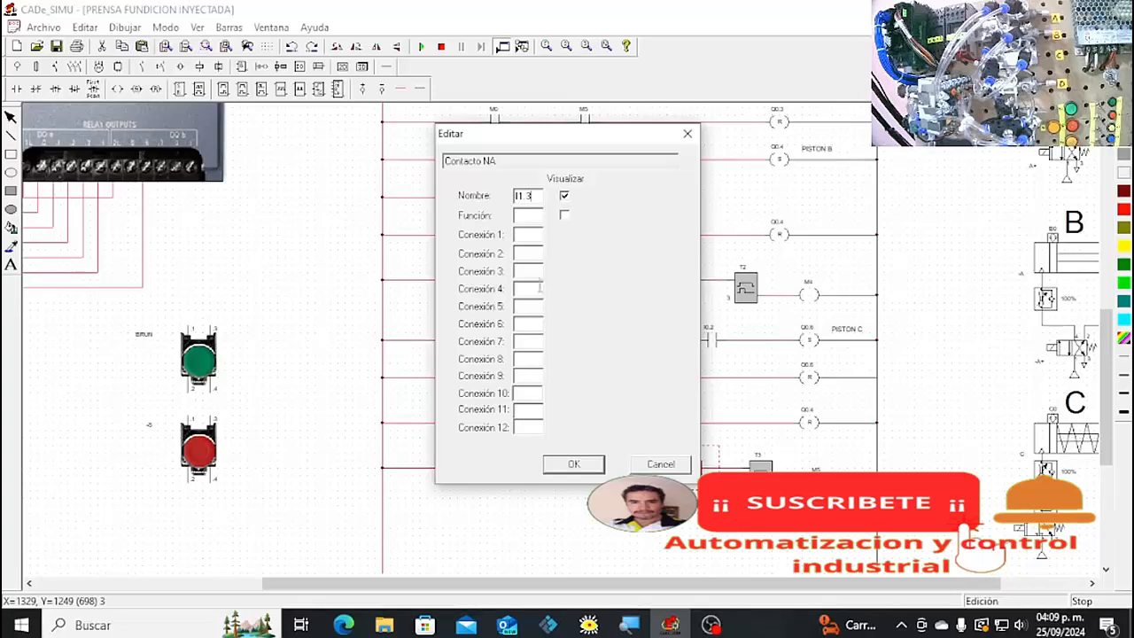
click(574, 465)
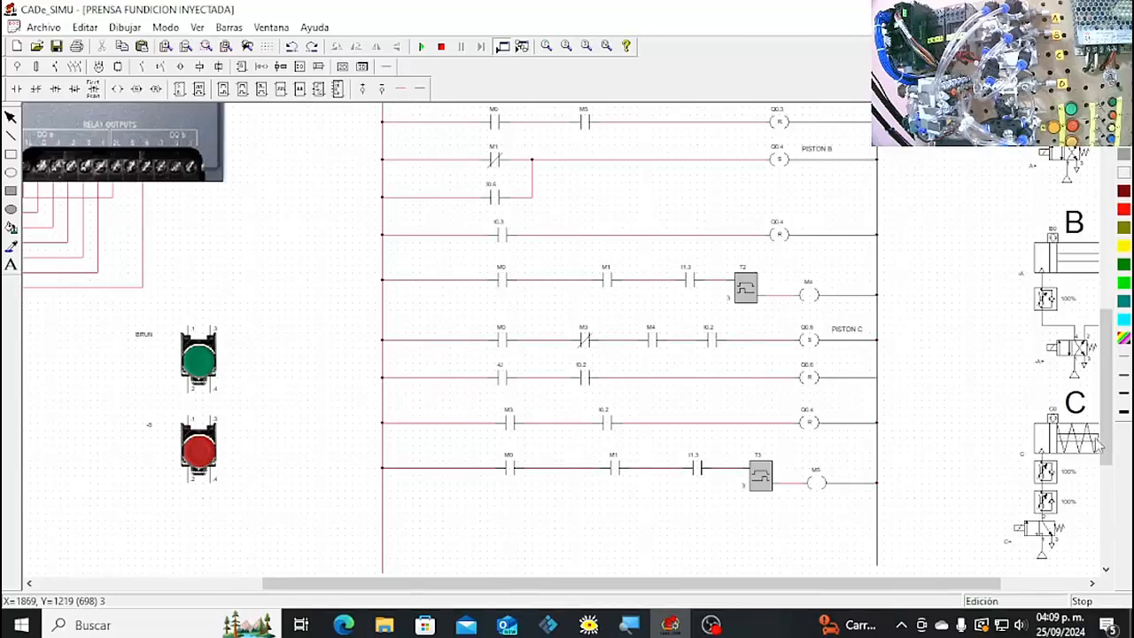
Add two normally open contacts and two assign coils for two new rungs below the T3 timer rung, aligning the upper contact with its coil.
drag(1107, 466, 1113, 501)
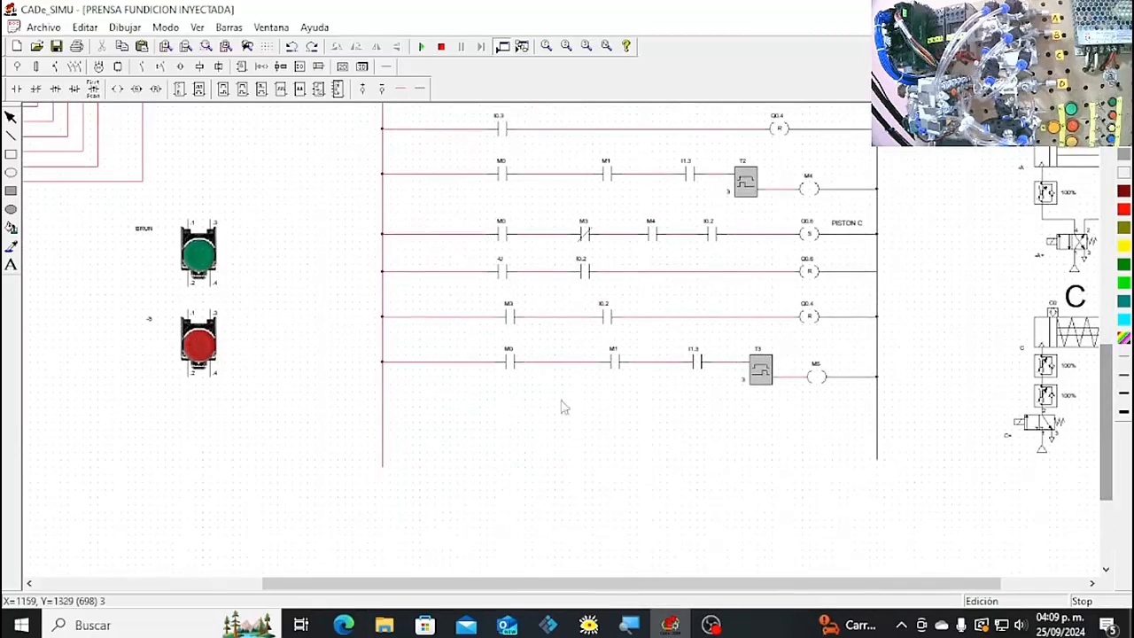
click(17, 88)
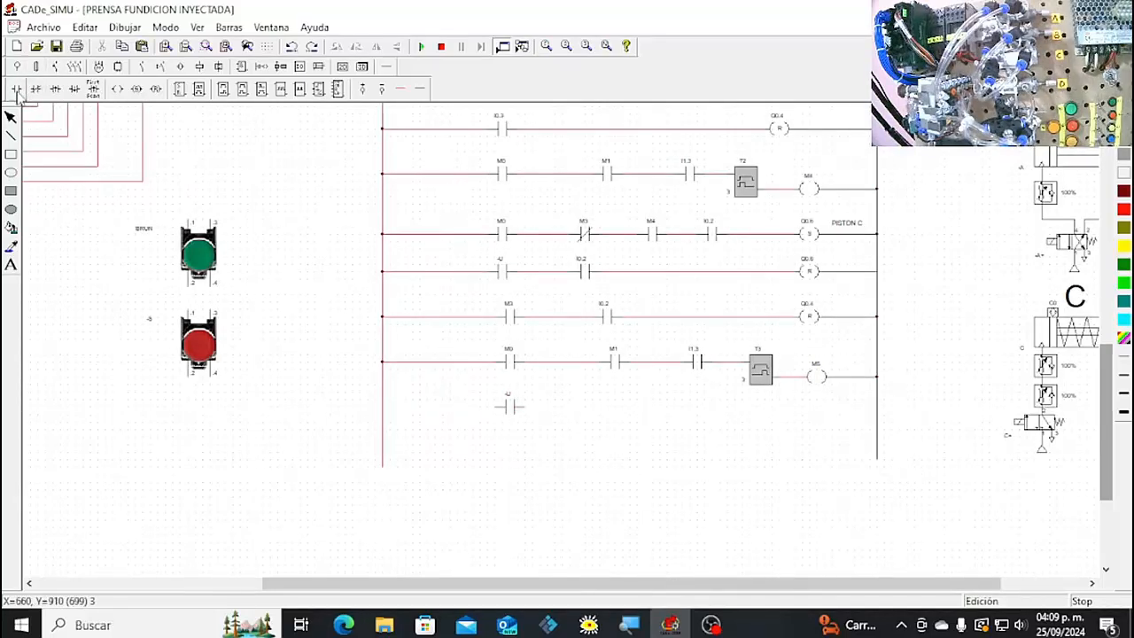
click(495, 408)
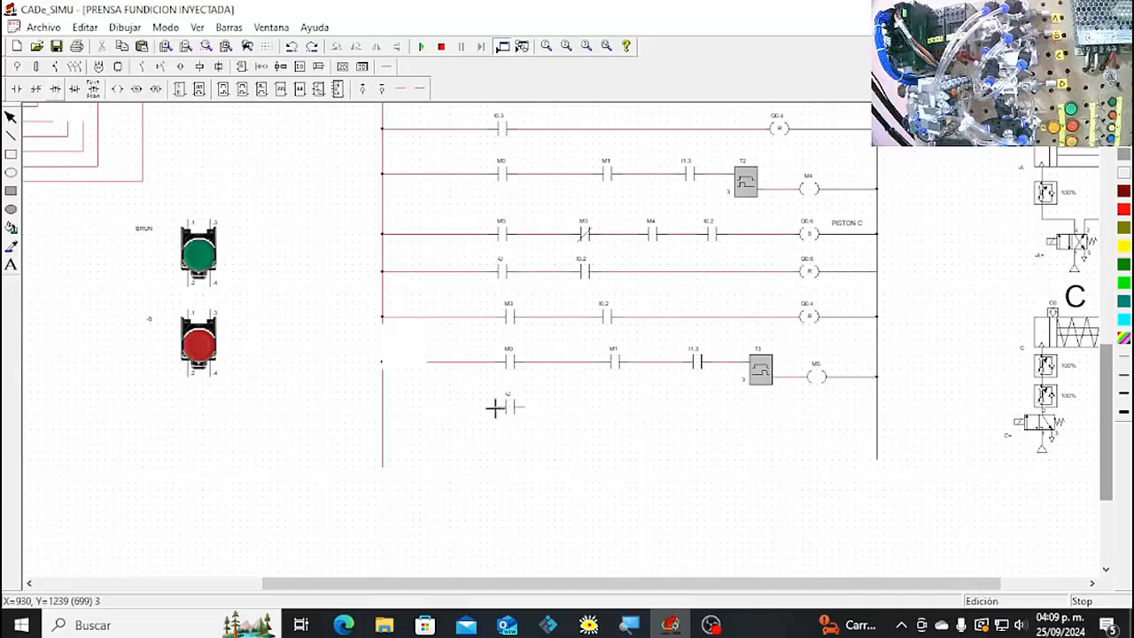
click(498, 452)
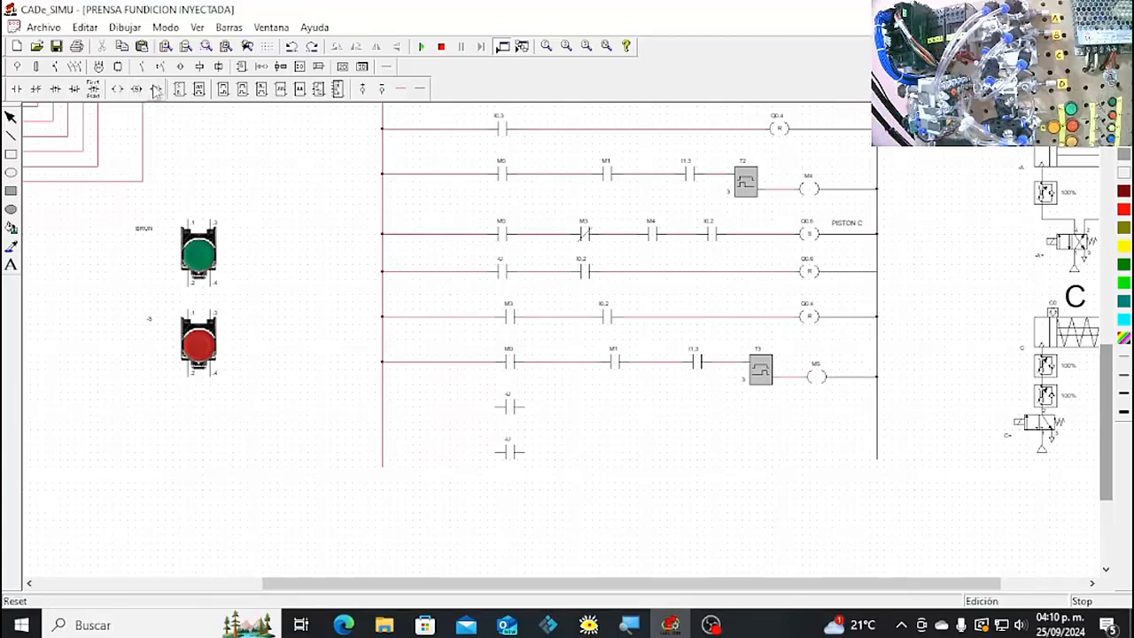
click(117, 91)
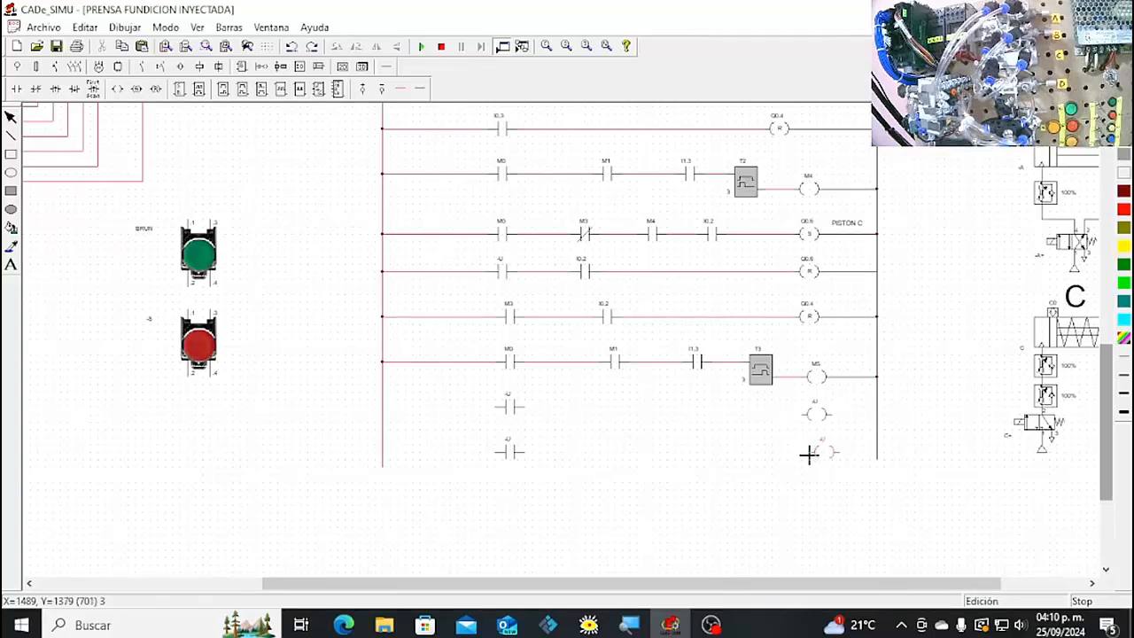
click(807, 455)
key(Escape)
click(509, 414)
drag(508, 413, 507, 416)
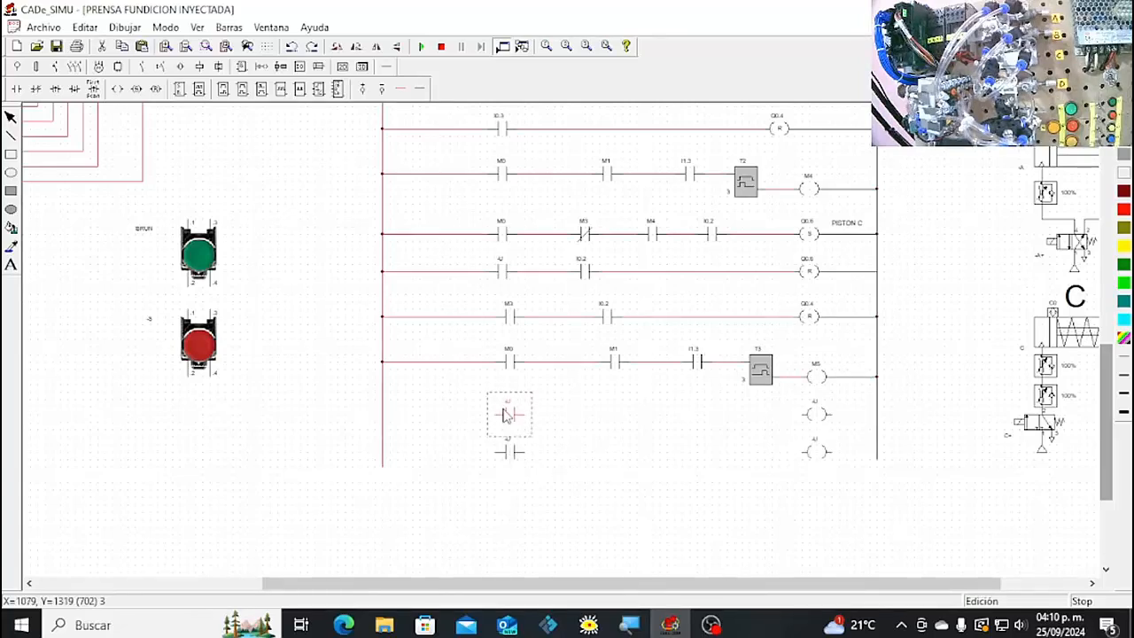
Wire both new rungs from the positive rail through their contacts and coils to the negative rail, aligning the lower rung's parts and extending the negative rail.
click(591, 475)
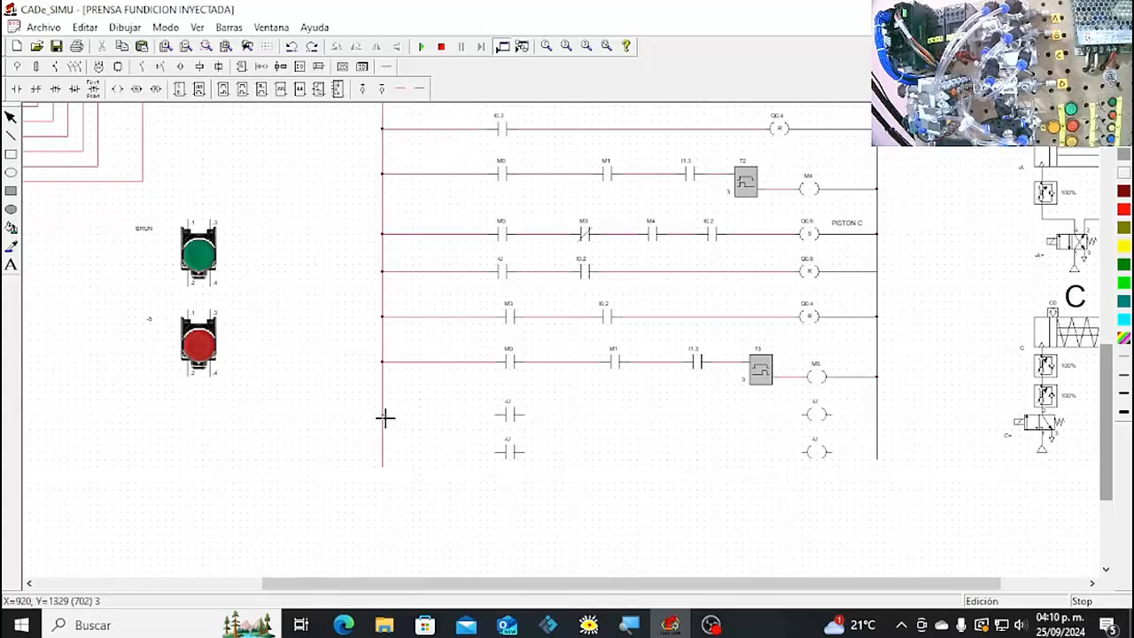
drag(384, 420, 479, 428)
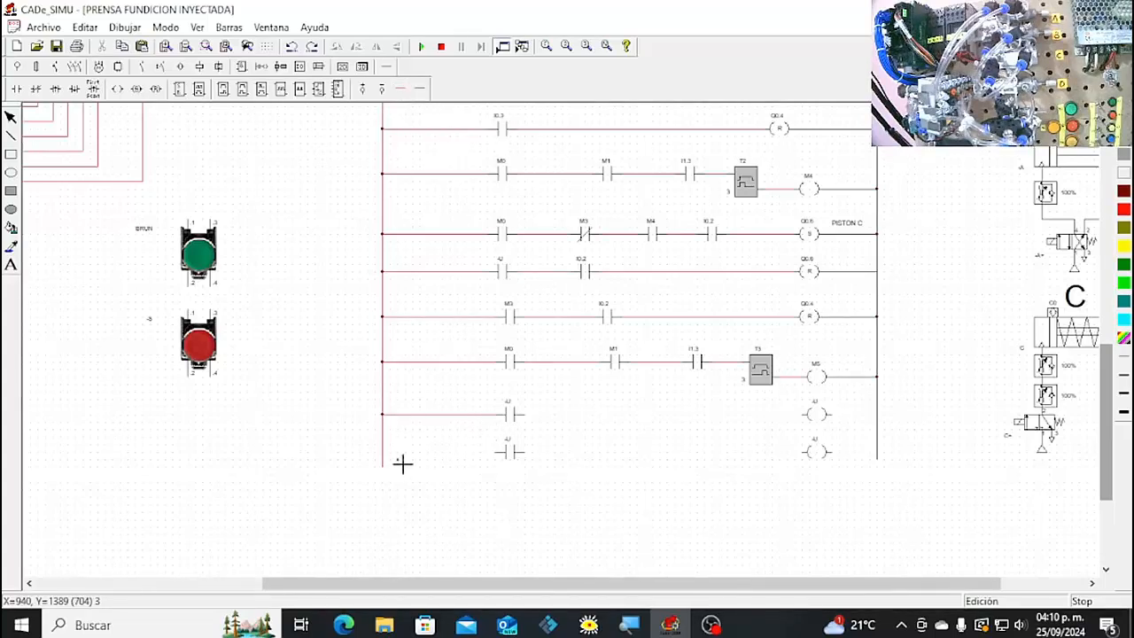
drag(385, 461, 493, 466)
click(510, 465)
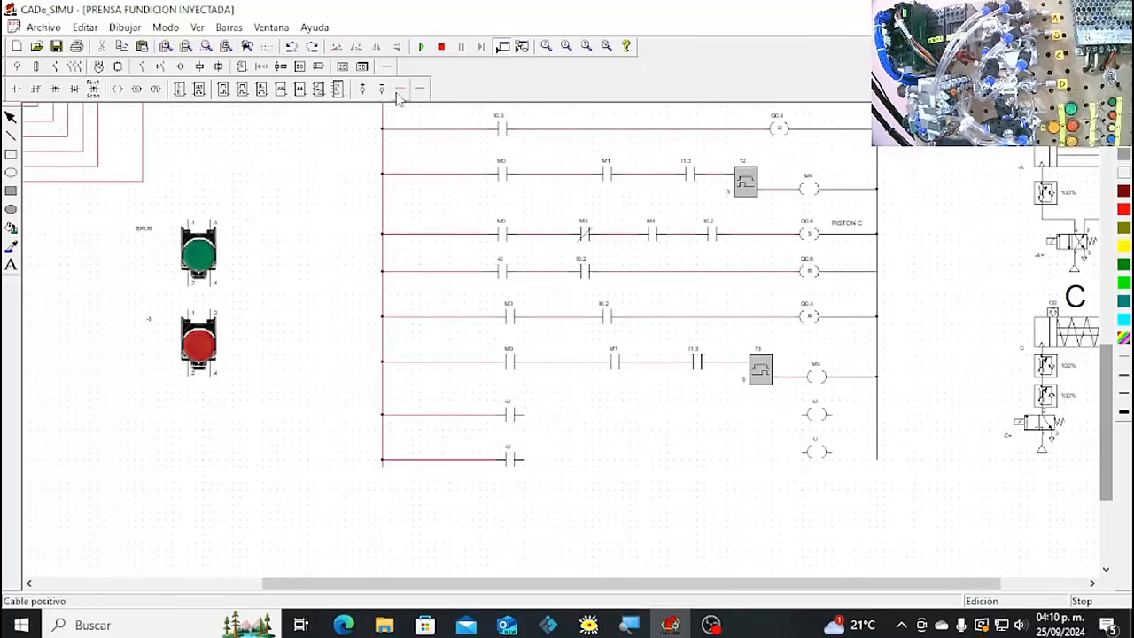
click(811, 454)
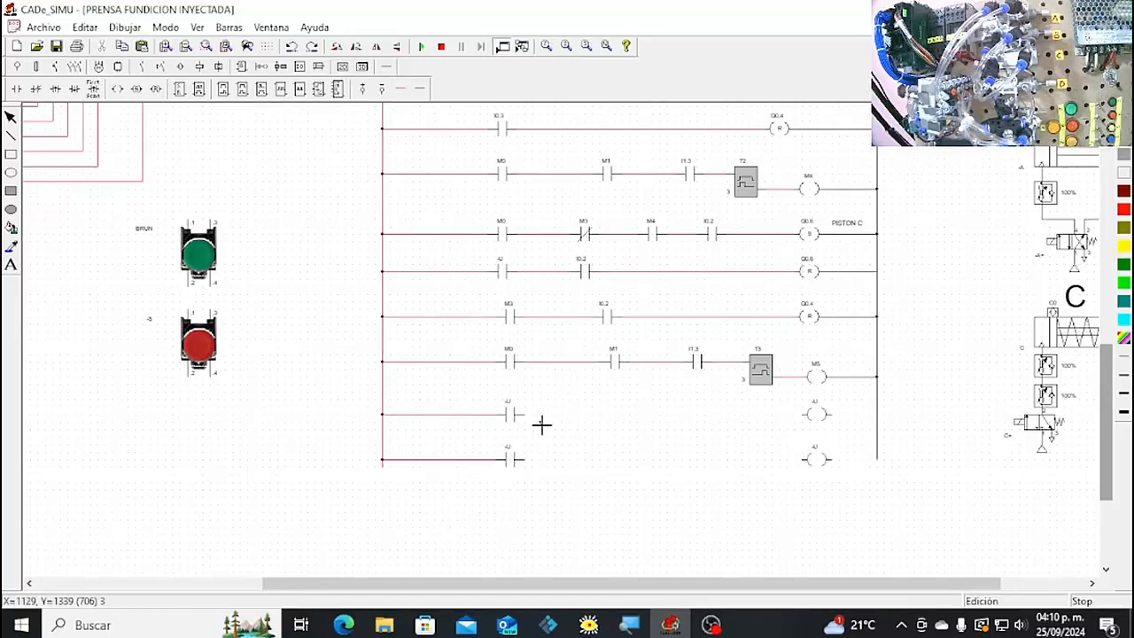
drag(528, 418, 805, 451)
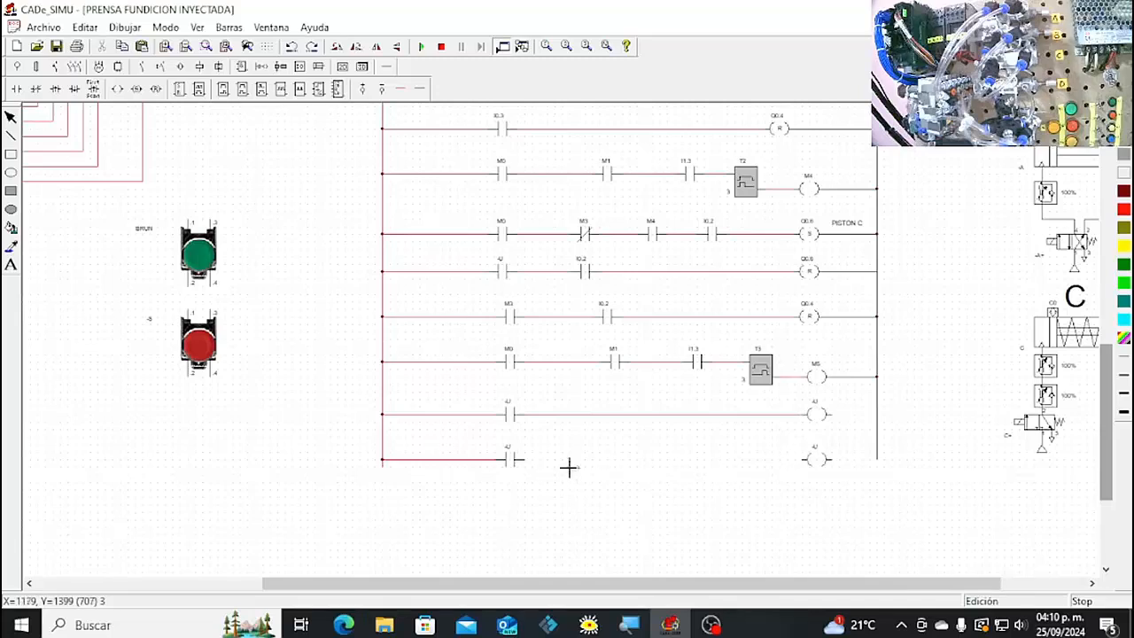
drag(529, 461, 806, 479)
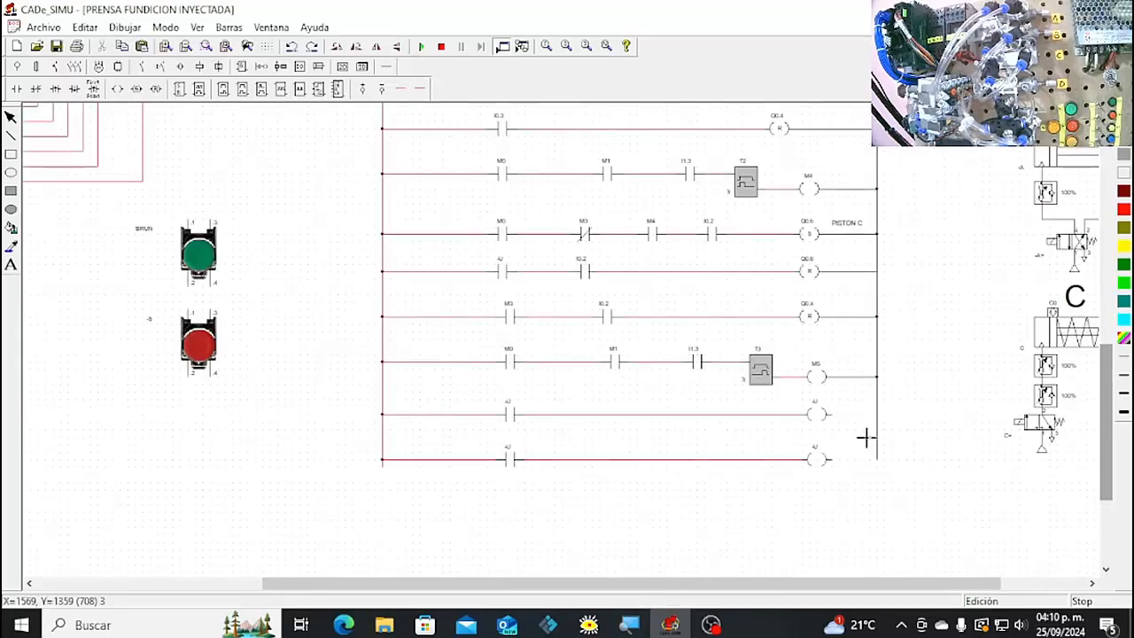
drag(833, 415, 877, 415)
drag(832, 463, 874, 464)
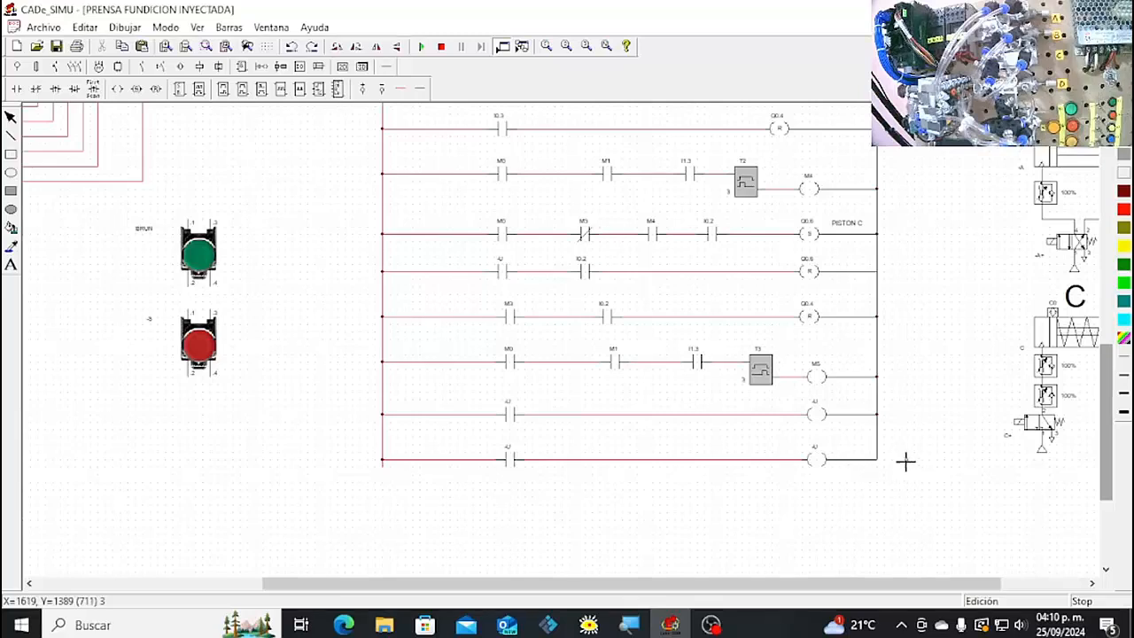
drag(883, 462, 880, 473)
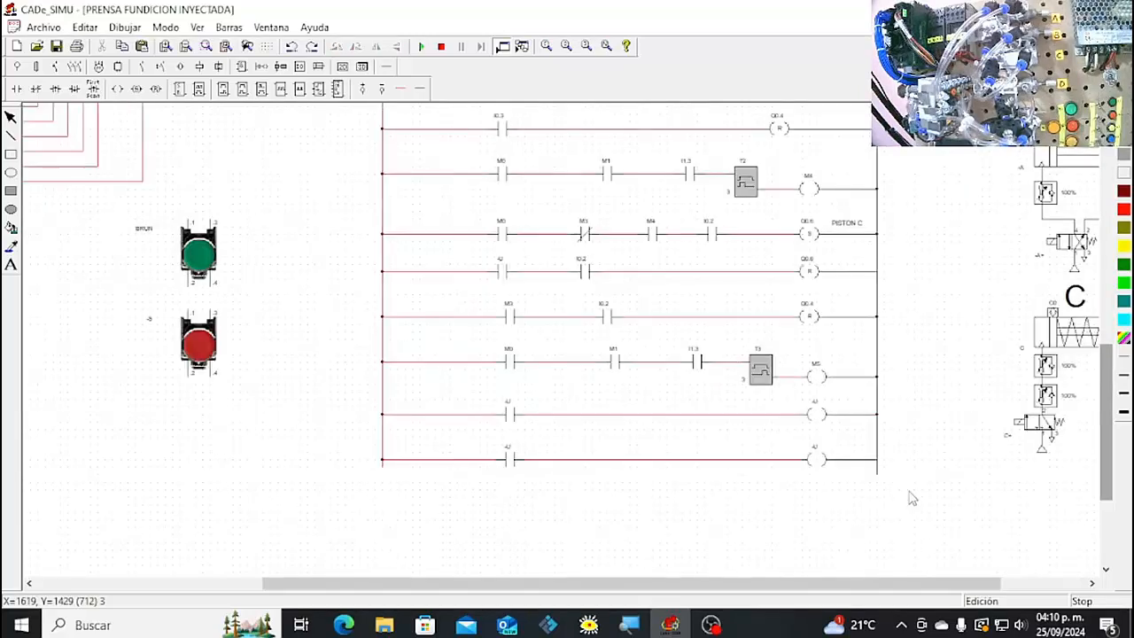
Name the upper new rung's contact M0 and its assign coil Q0.0.
double_click(511, 422)
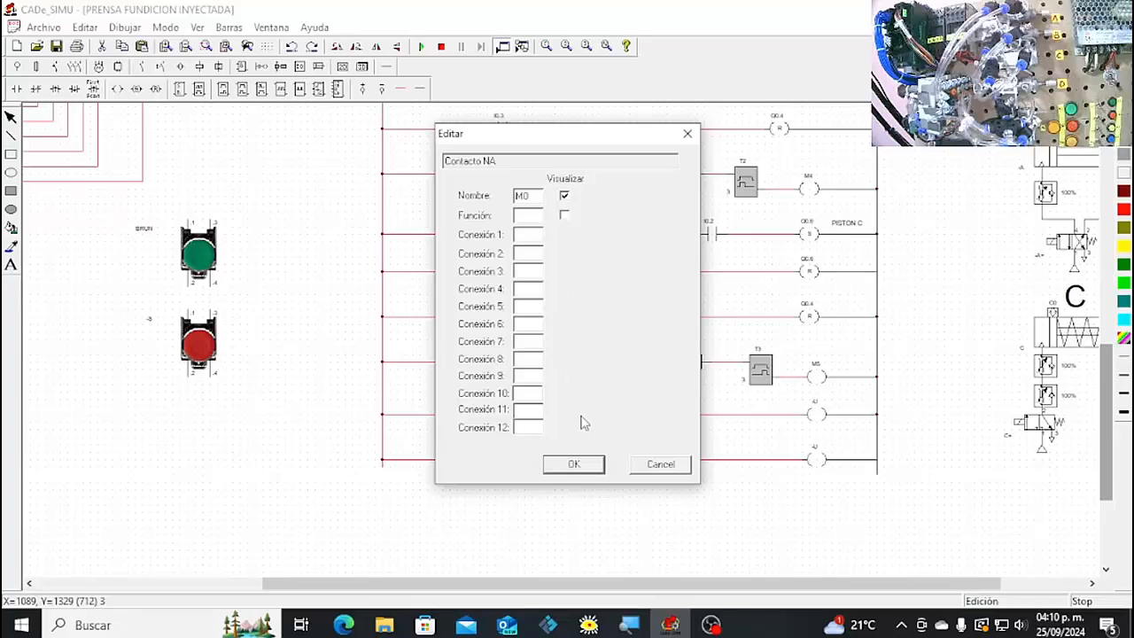
click(578, 464)
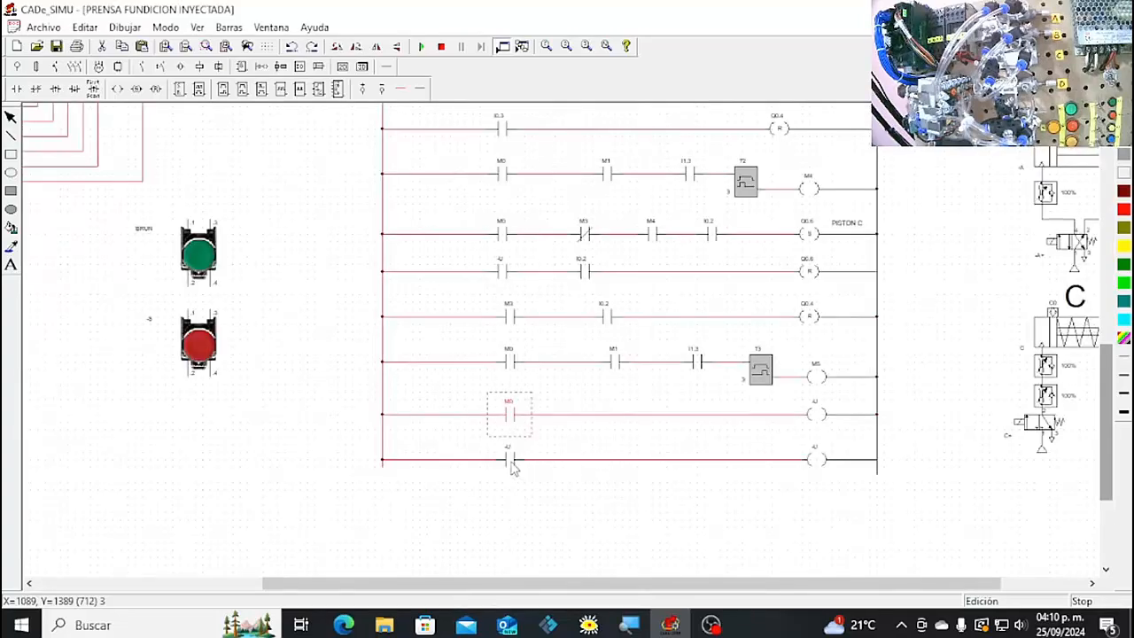
double_click(816, 414)
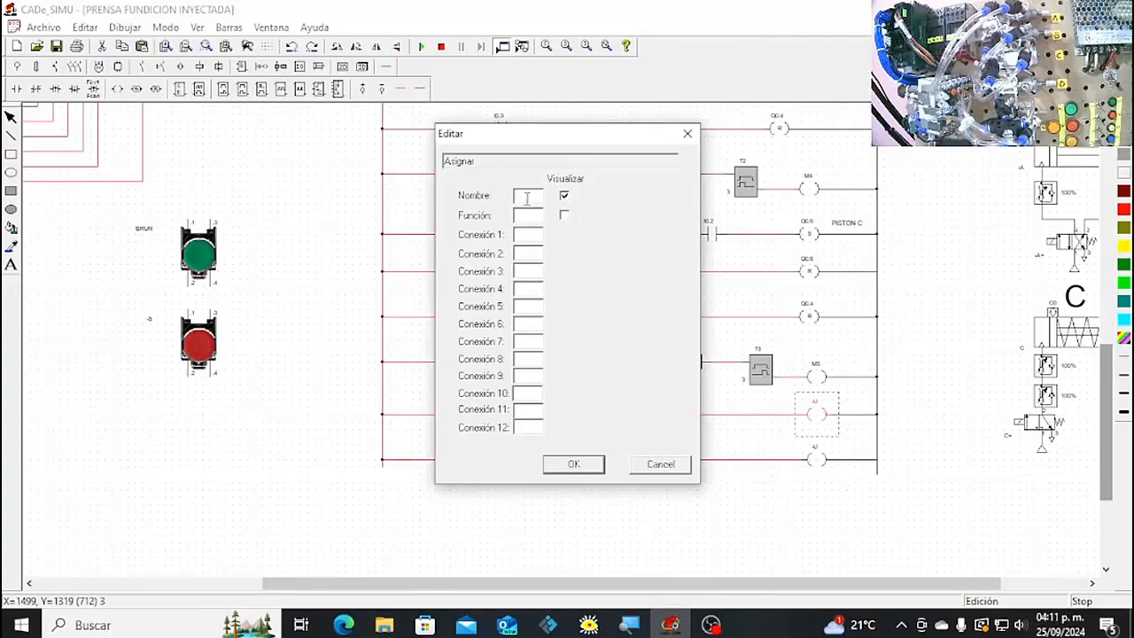
text(Q0.0)
click(574, 463)
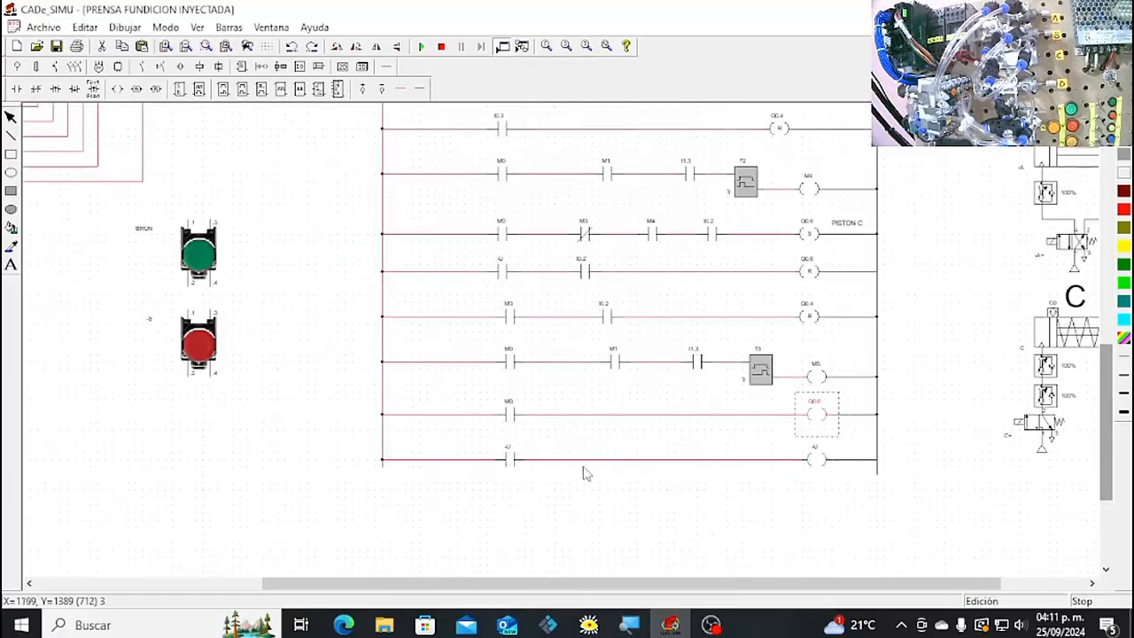
double_click(512, 461)
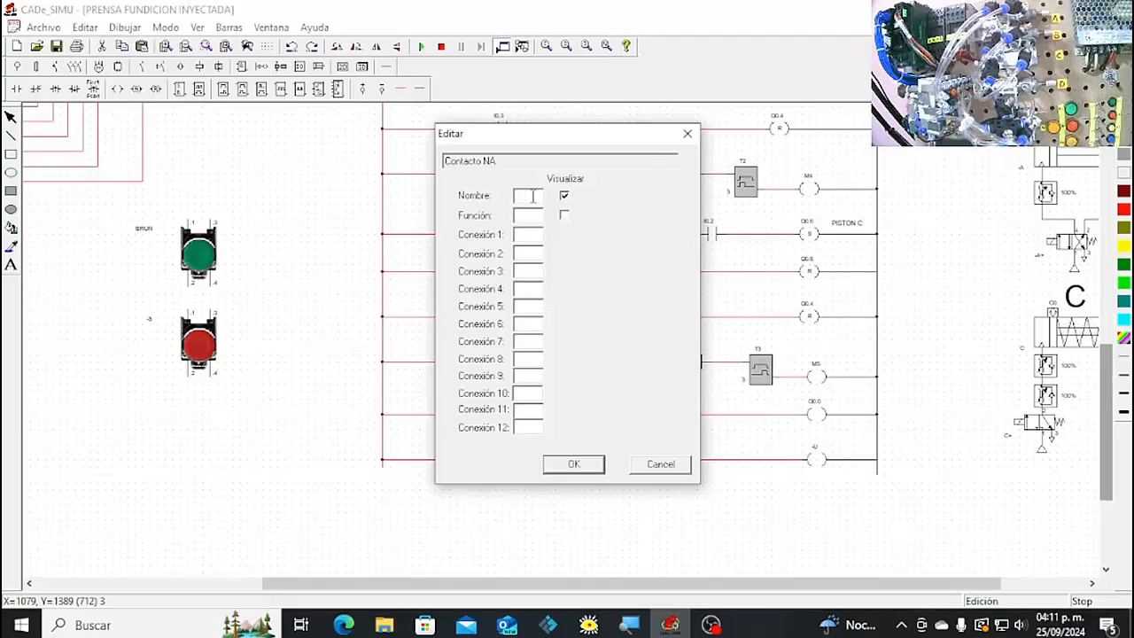
text(M0)
click(574, 463)
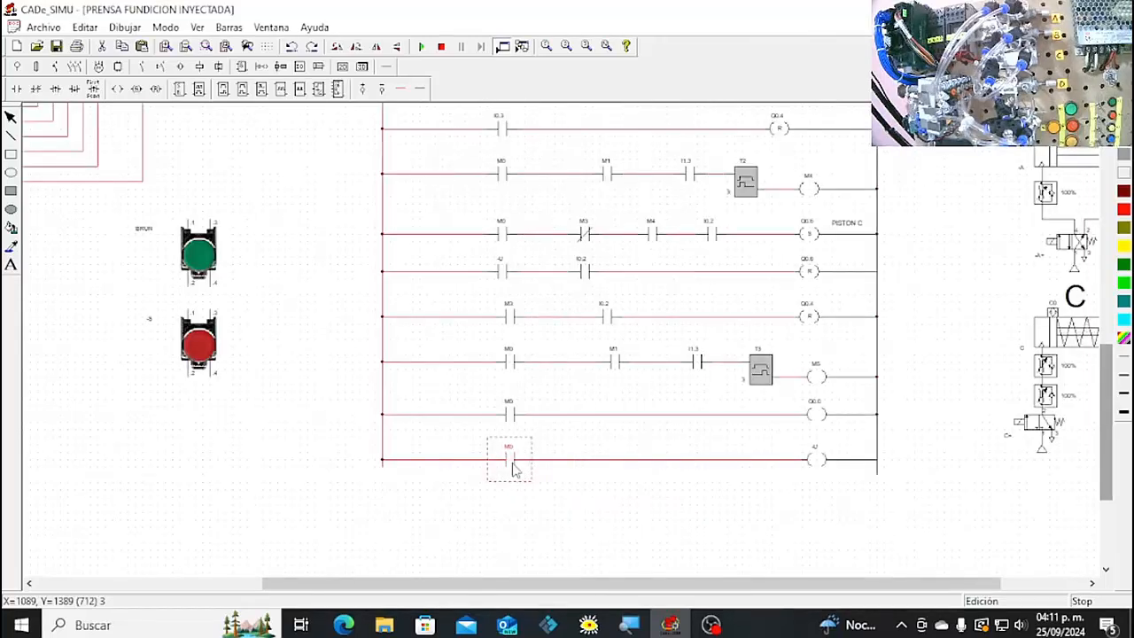
Replace the last rung's normally open contact with a normally closed contact named M0.
key(Delete)
click(55, 89)
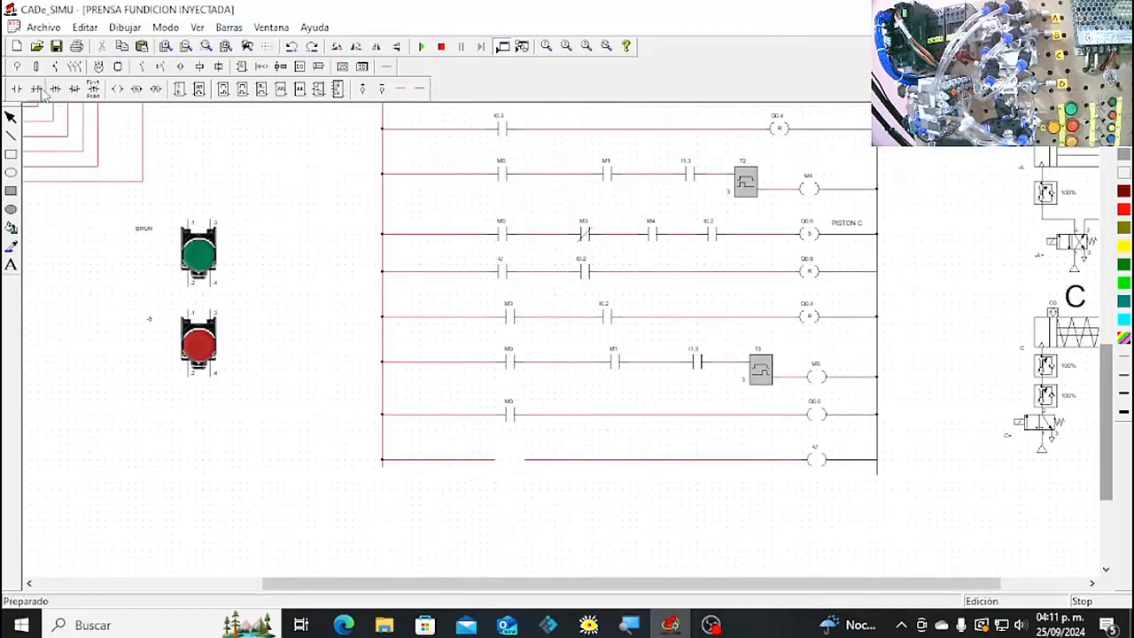
click(501, 459)
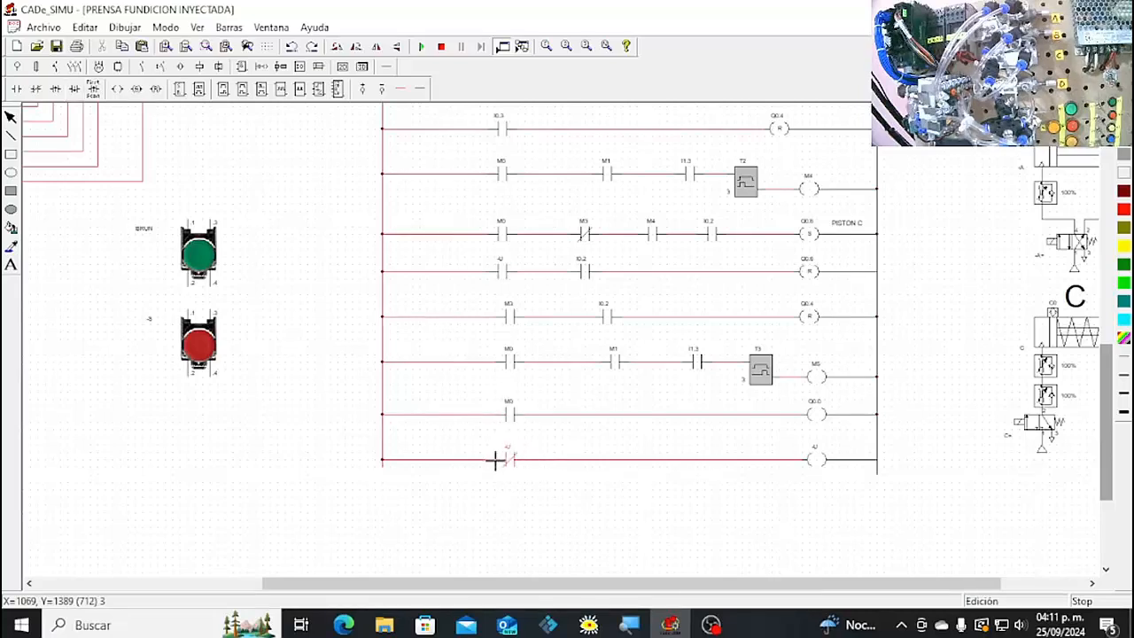
double_click(505, 459)
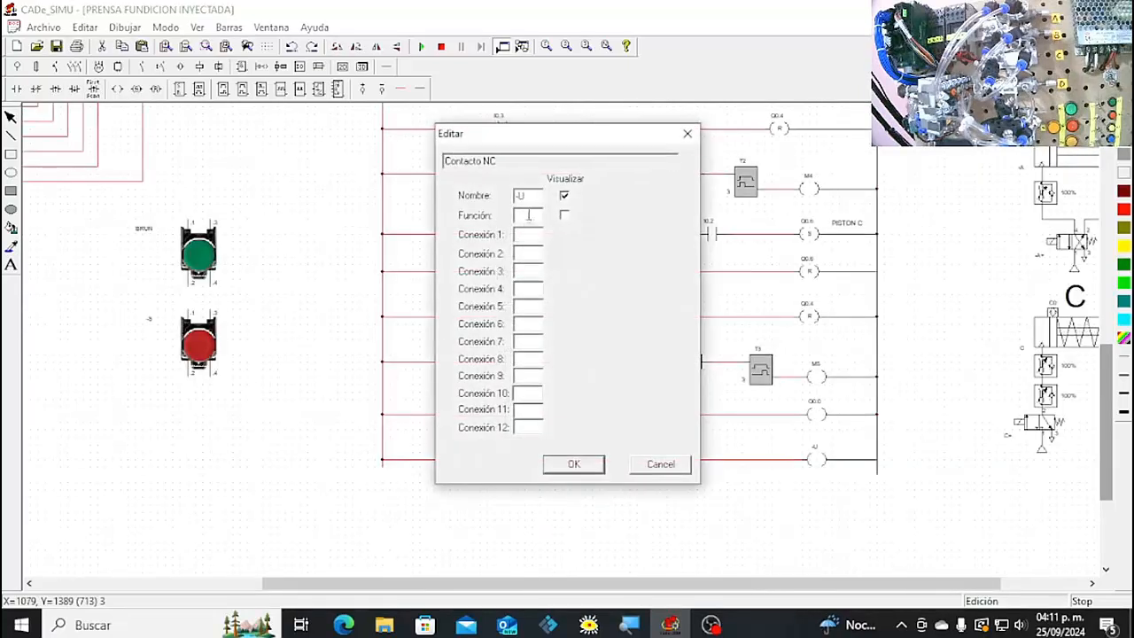
text(M0)
click(576, 470)
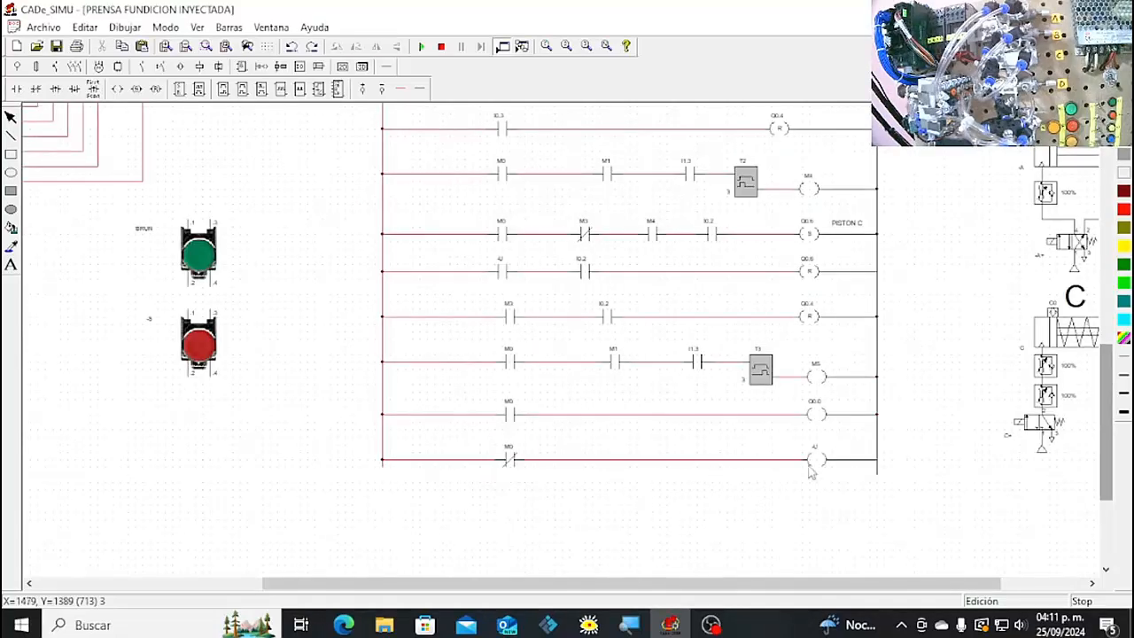
Name the assign coil of the last rung Q0.1.
double_click(819, 467)
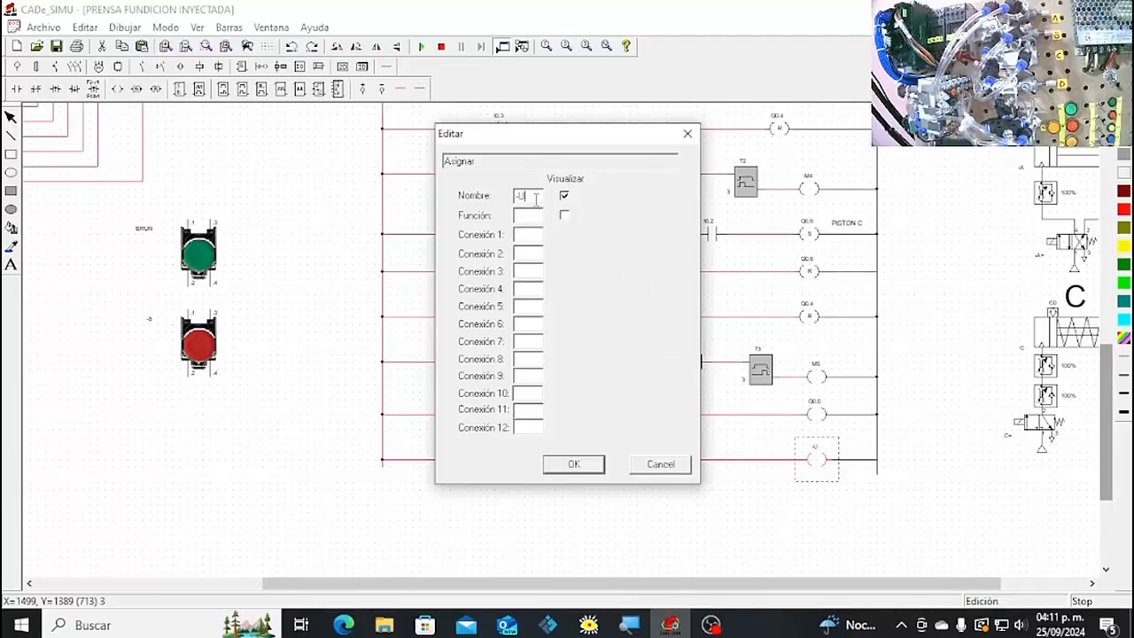
text(Q0.1)
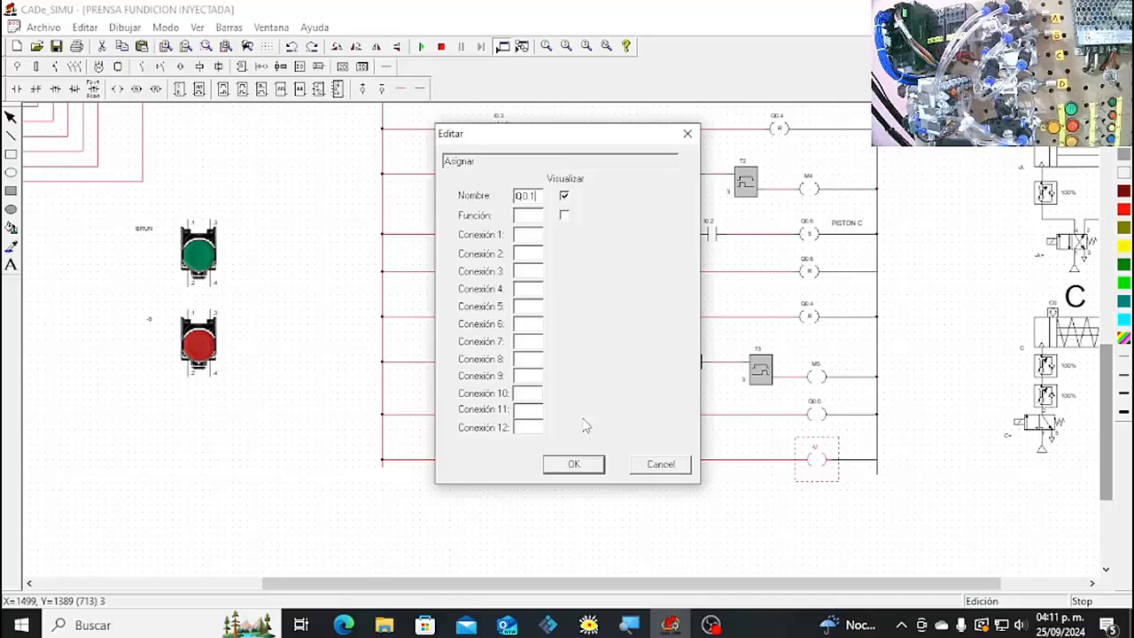
click(574, 464)
click(1001, 270)
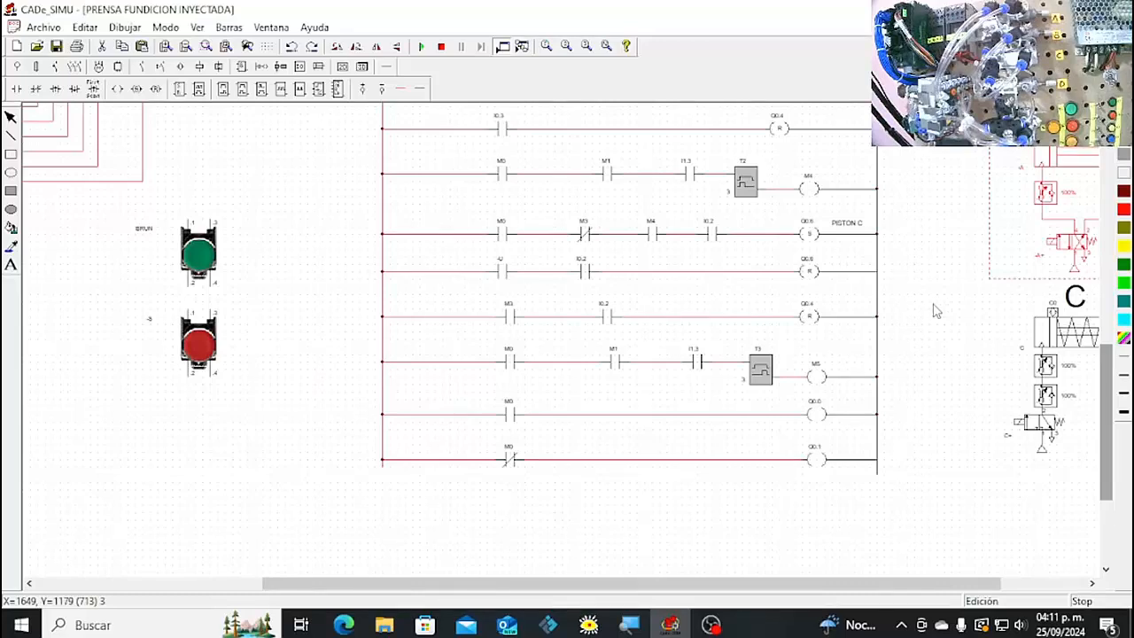
click(710, 625)
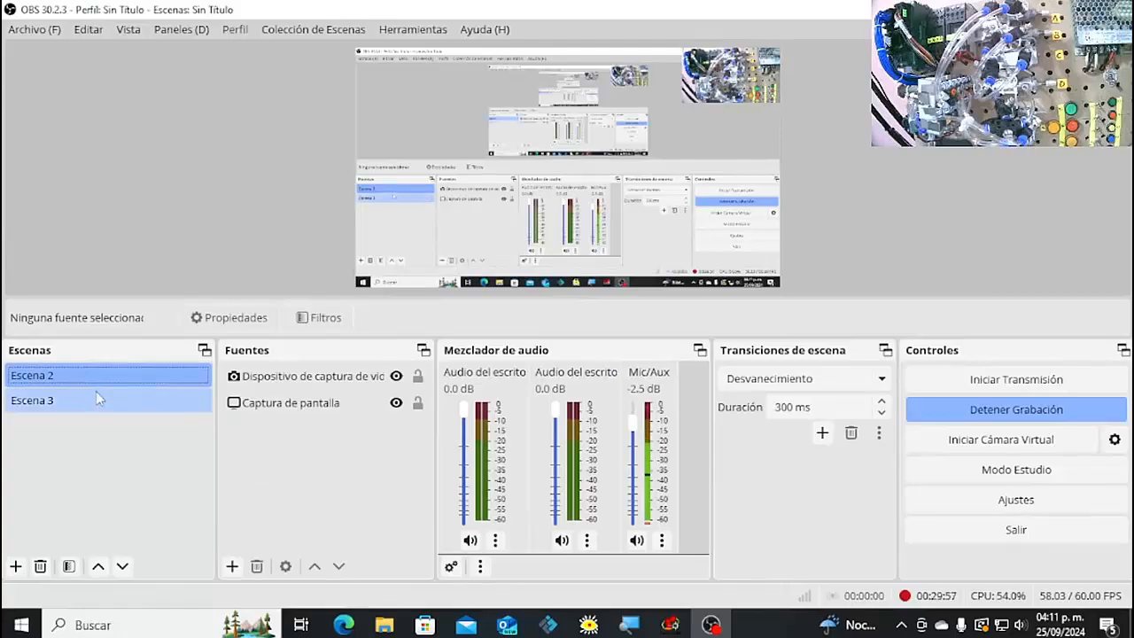
click(96, 394)
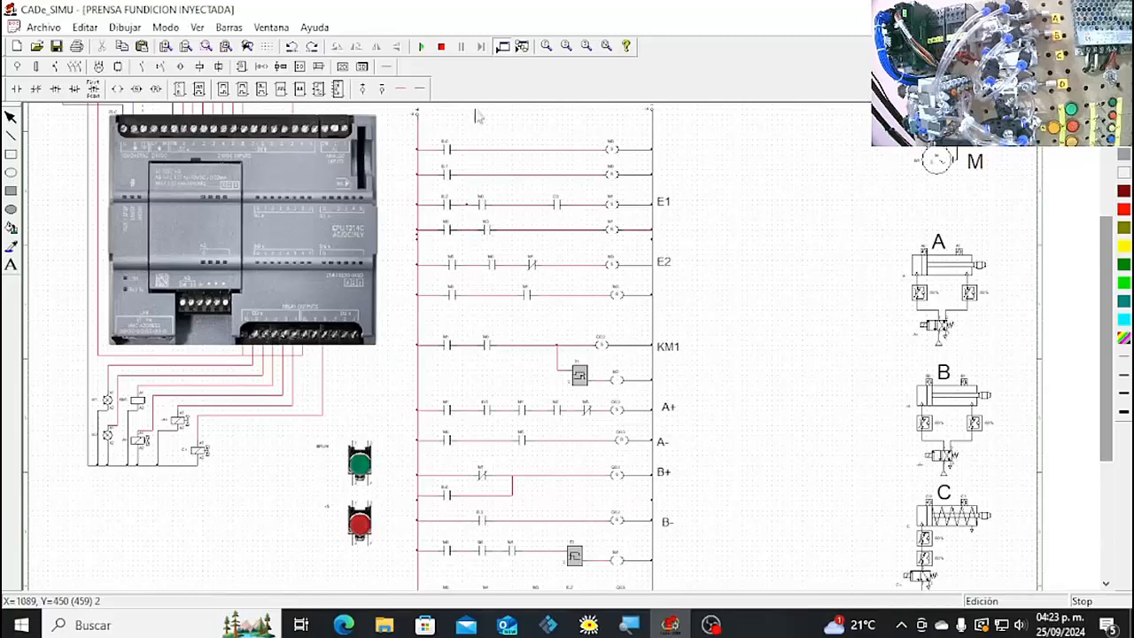
Examine the labelled ladder program from the first M0 rungs down to the Q0.1 rung, and return to the sensors and PLC inputs above.
click(185, 46)
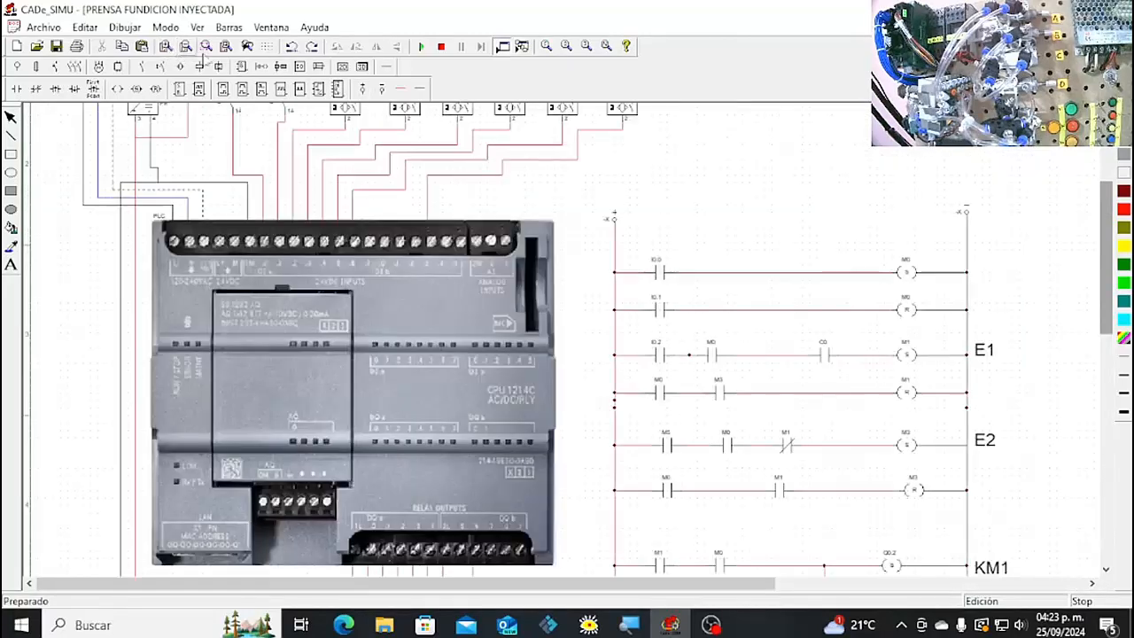
drag(1106, 260, 1112, 310)
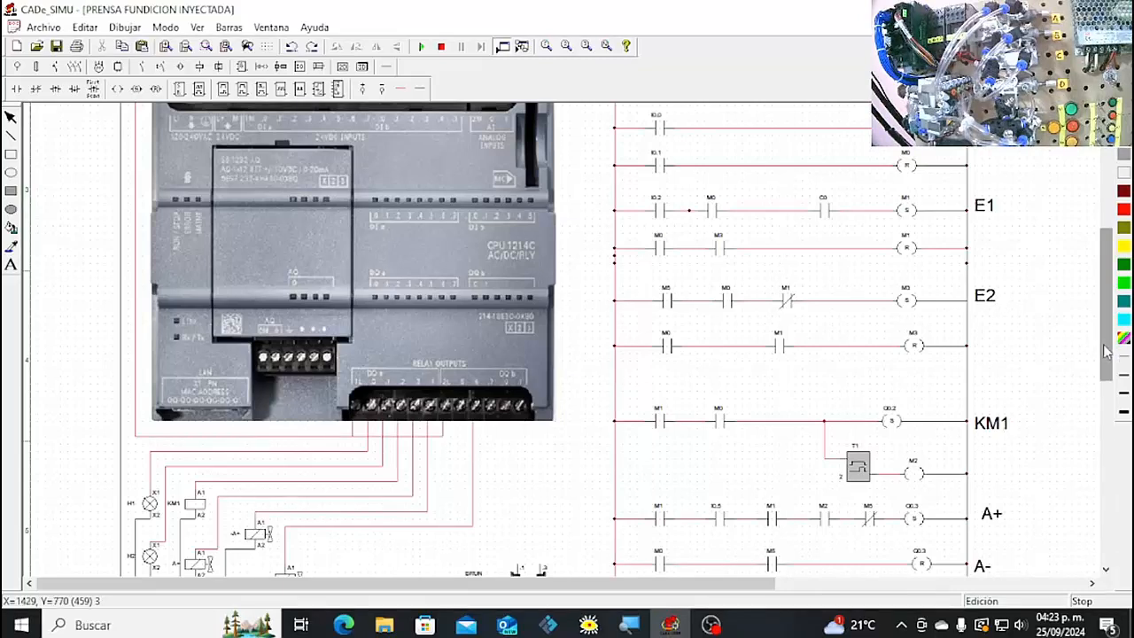
scroll(1079, 363, down, 5)
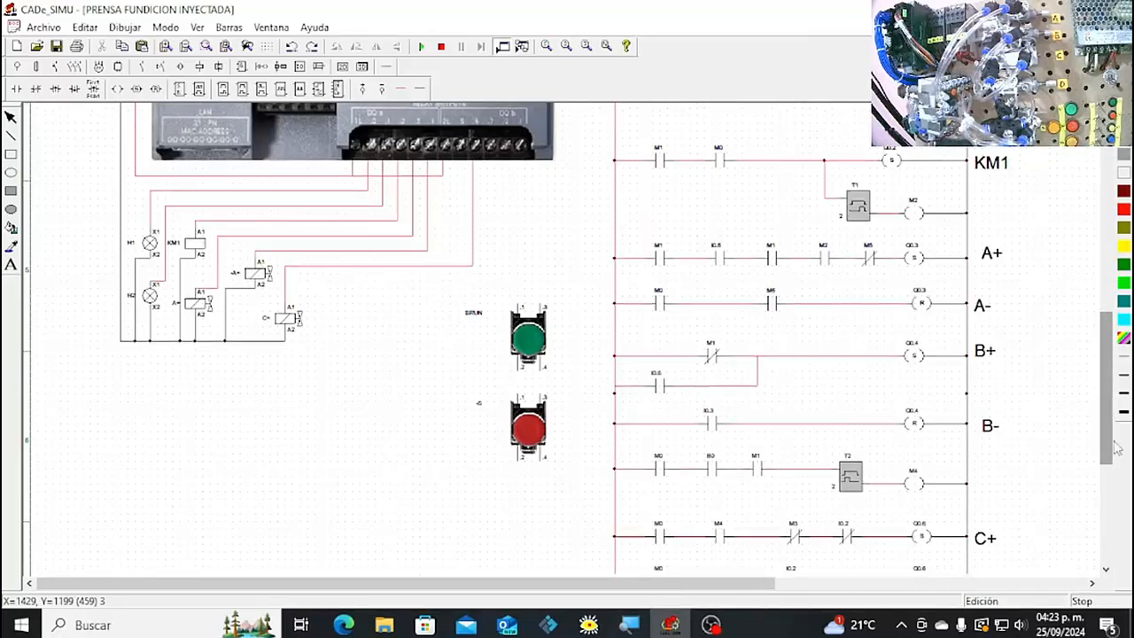
scroll(1098, 443, down, 6)
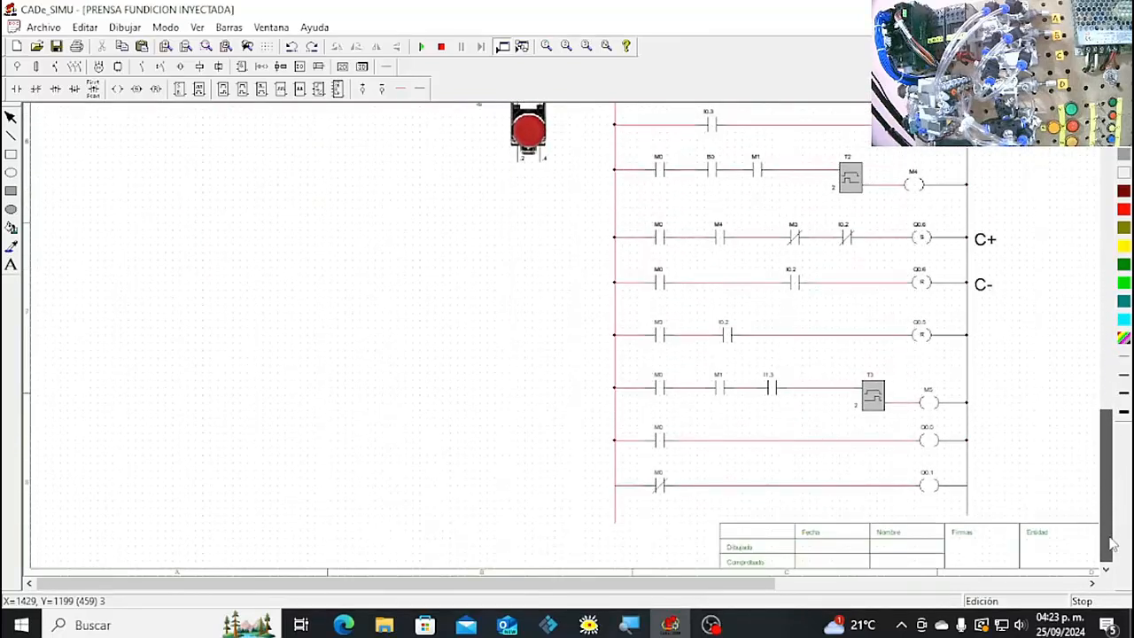
drag(1111, 544, 1081, 249)
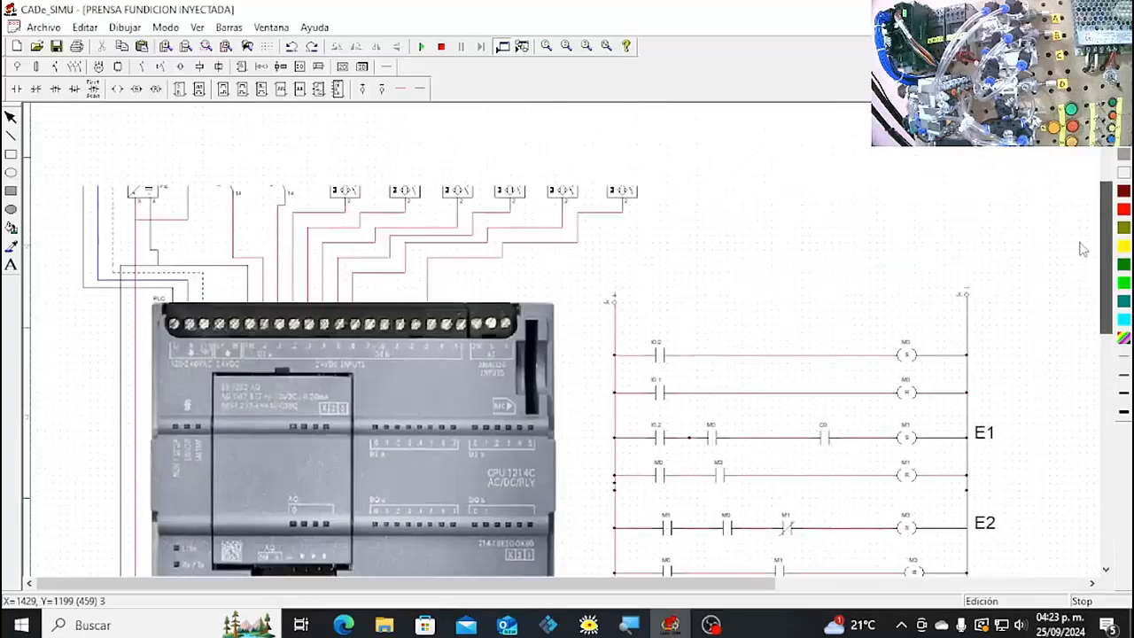
scroll(970, 274, up, 2)
drag(600, 583, 762, 587)
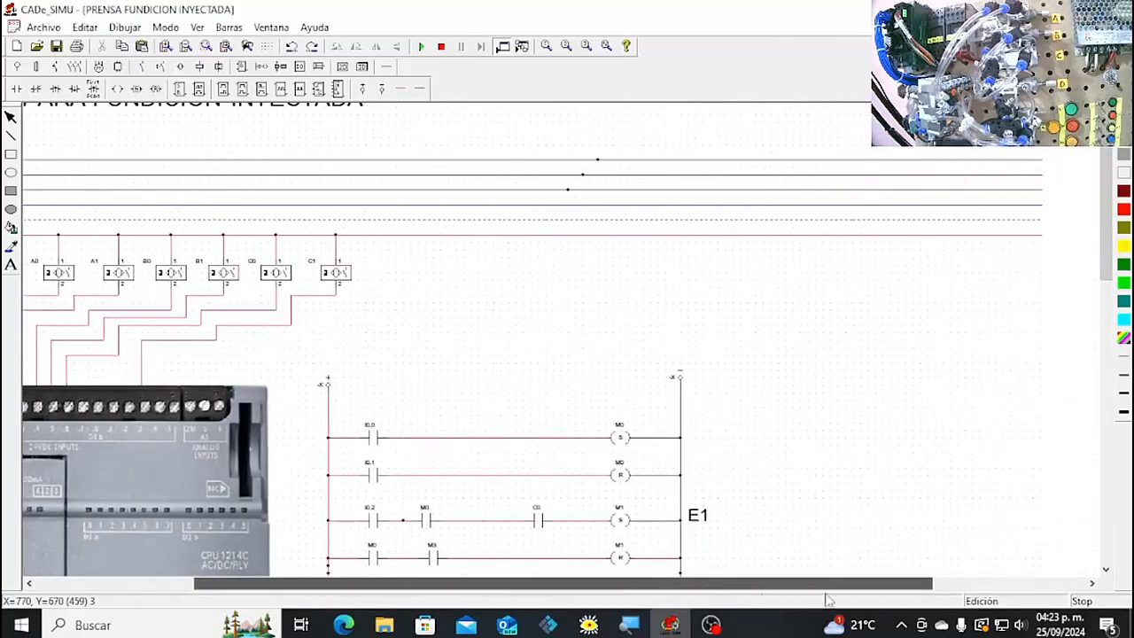
Set the expand and contract speeds of double-acting piston A to 60 %.
drag(828, 600, 981, 597)
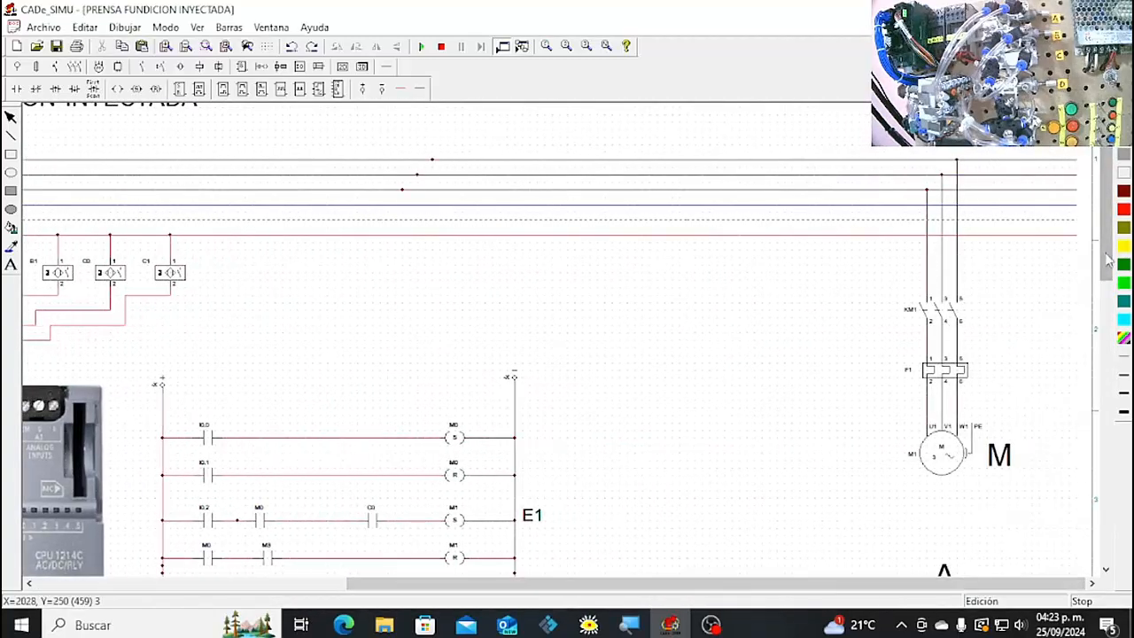
drag(1108, 258, 1117, 373)
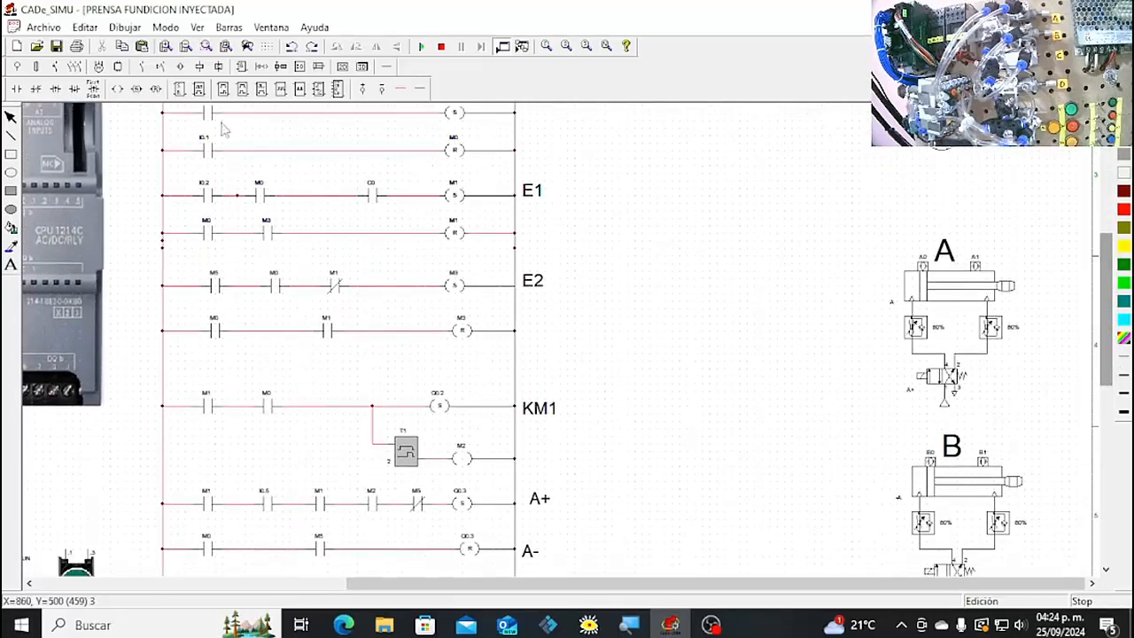
click(185, 45)
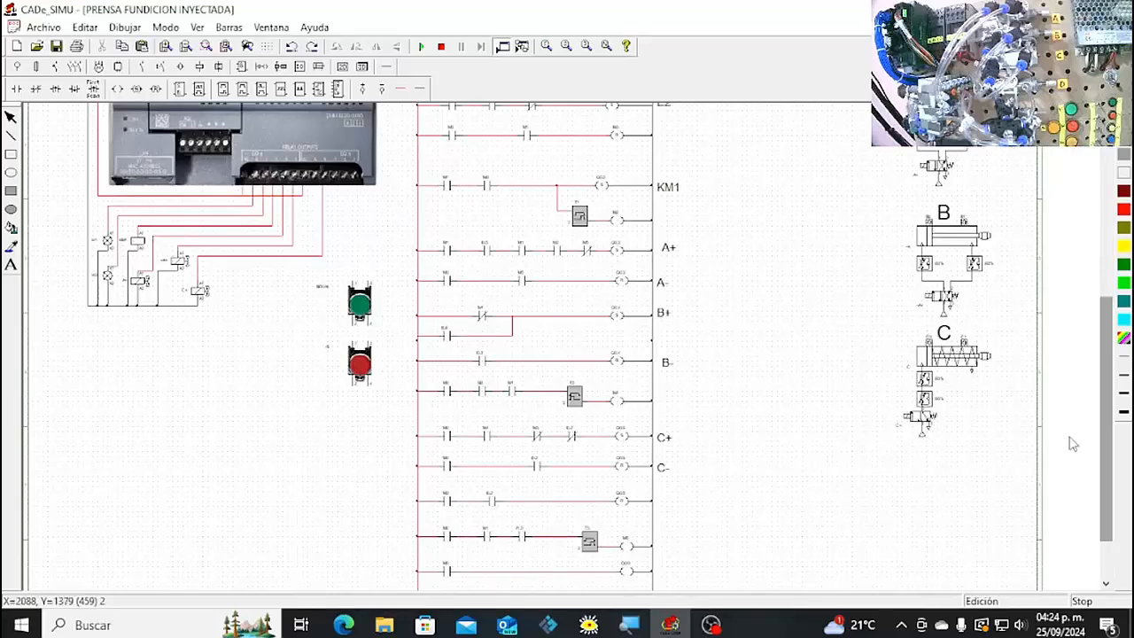
drag(1109, 412, 1114, 337)
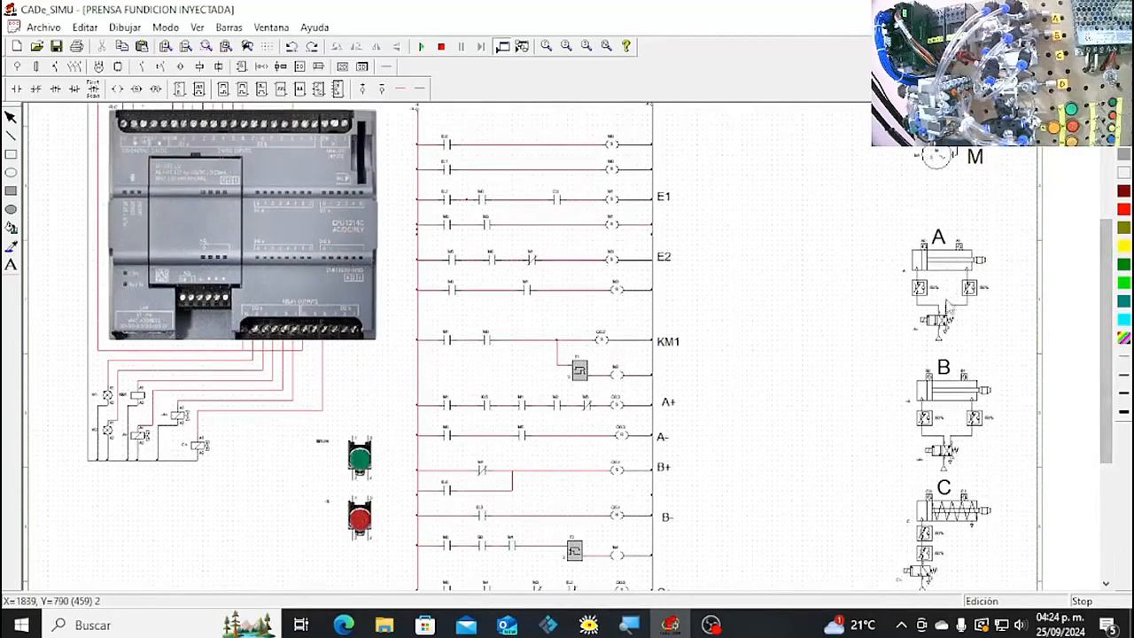
double_click(948, 319)
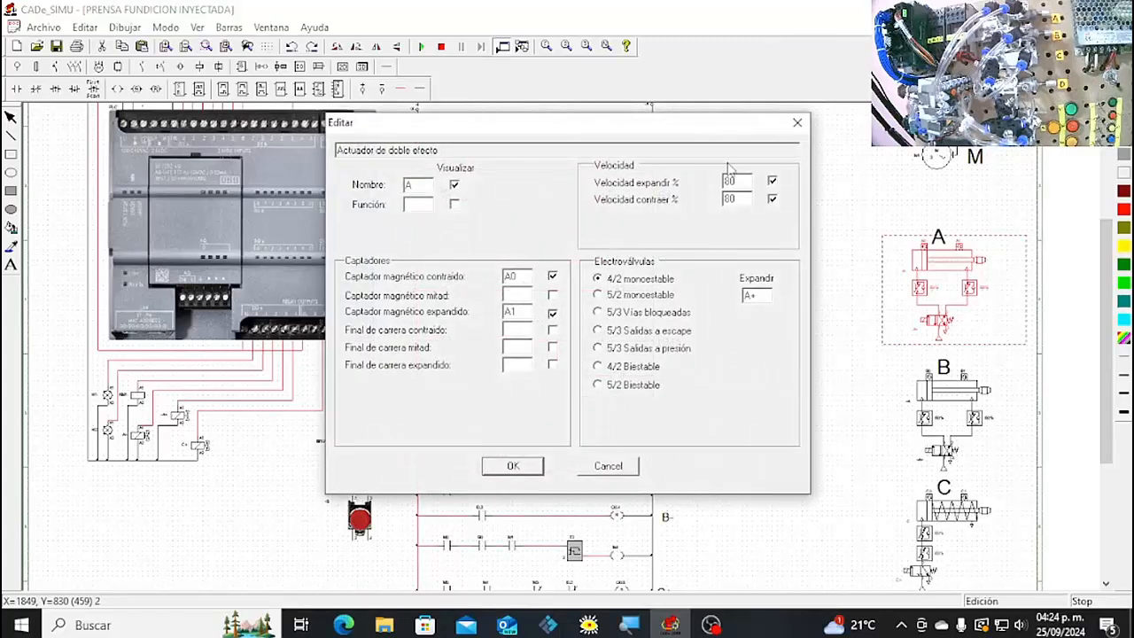
click(513, 466)
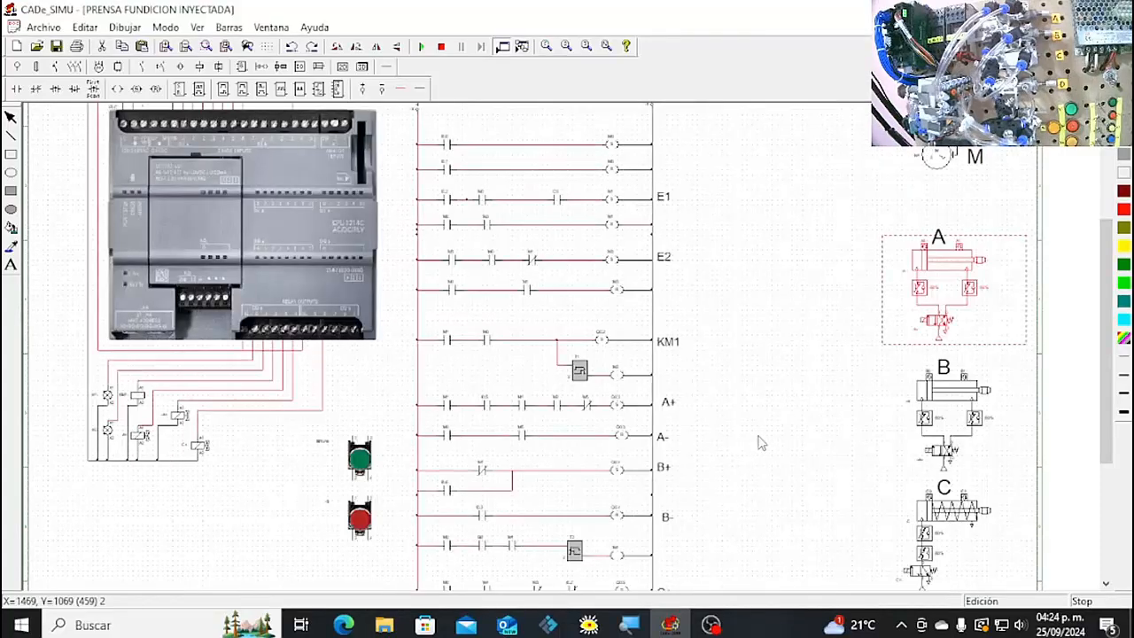
click(759, 443)
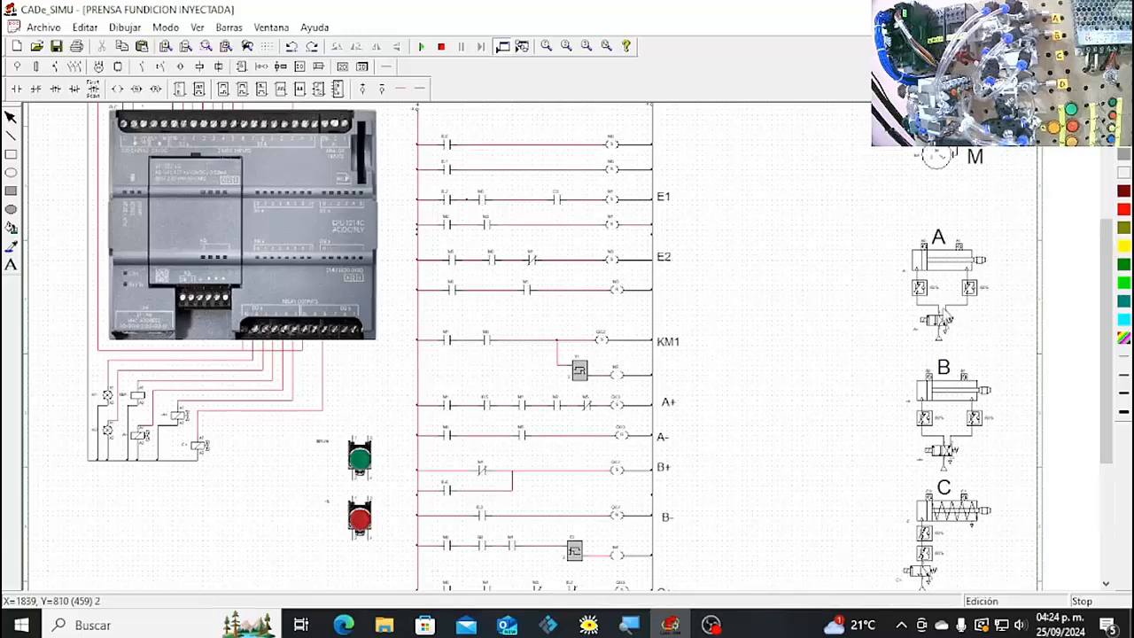
double_click(945, 316)
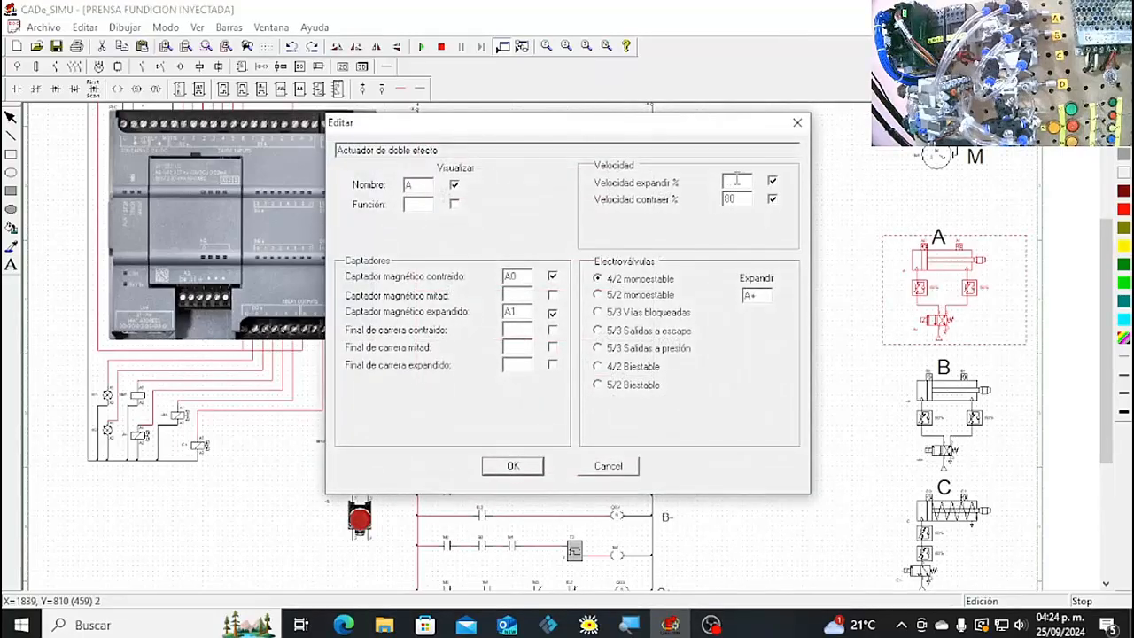
text(60)
click(541, 465)
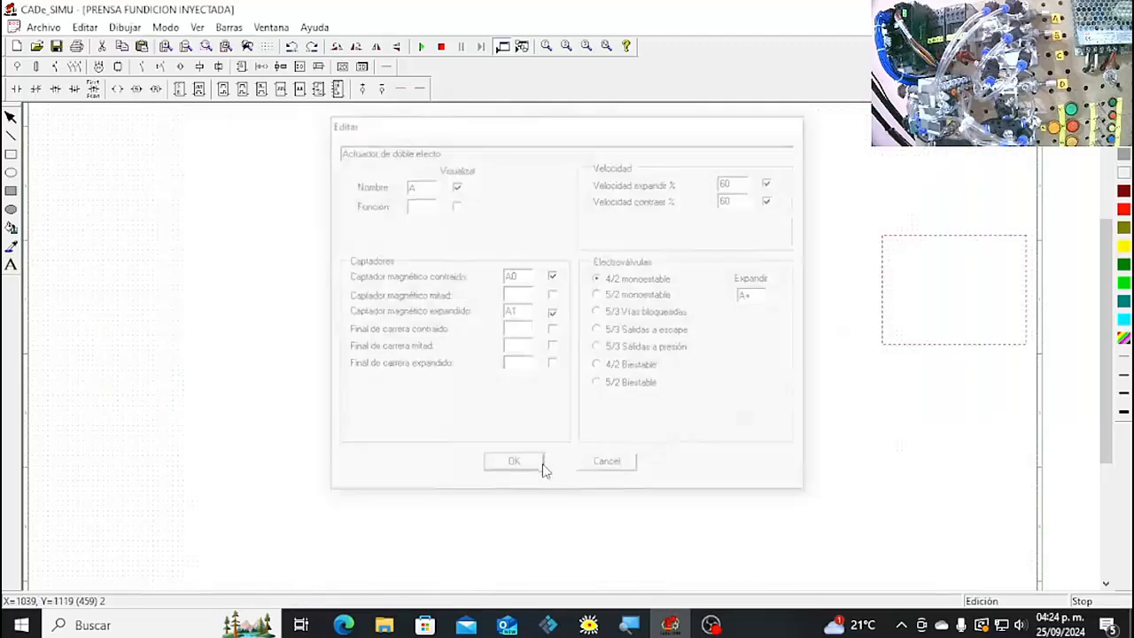
Set the expand and contract speeds of pistons B and C to 60 %.
double_click(944, 412)
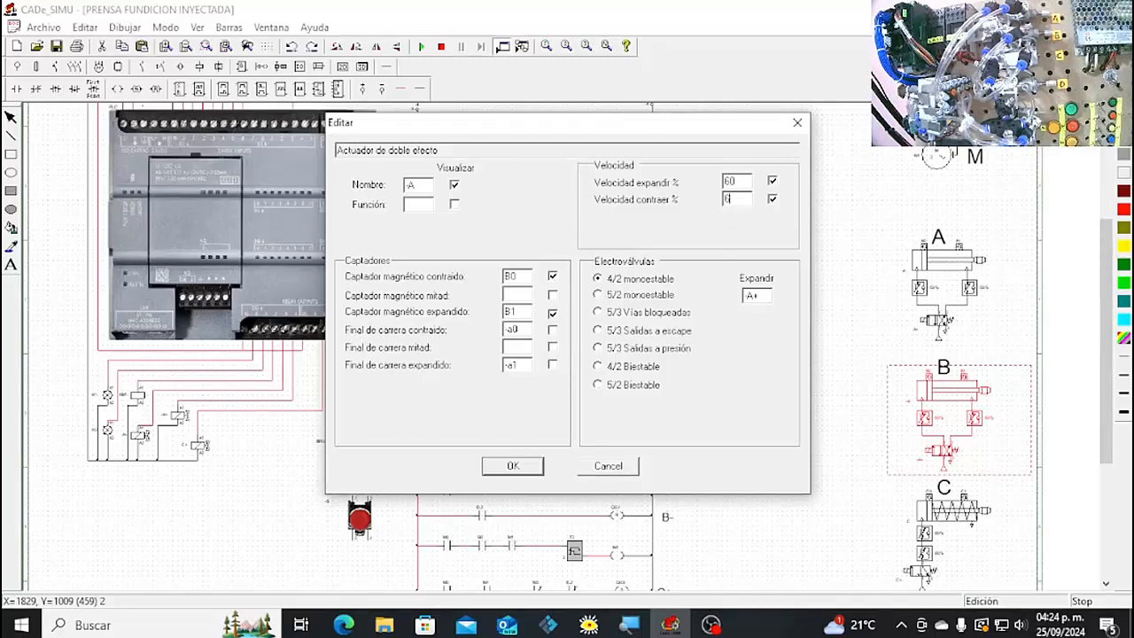
click(514, 465)
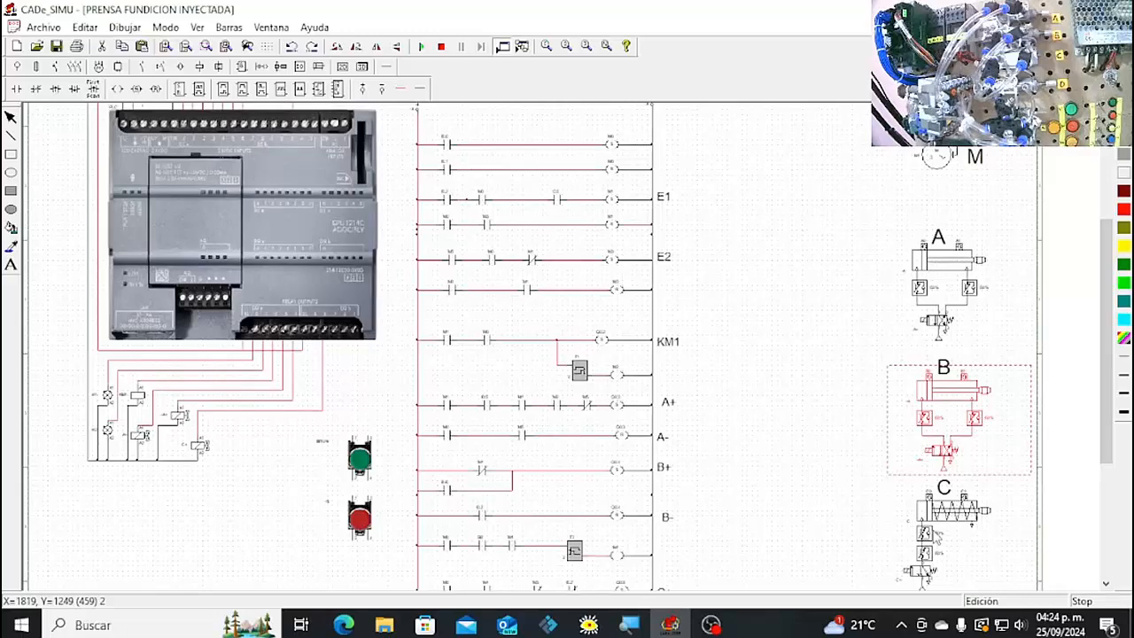
double_click(936, 535)
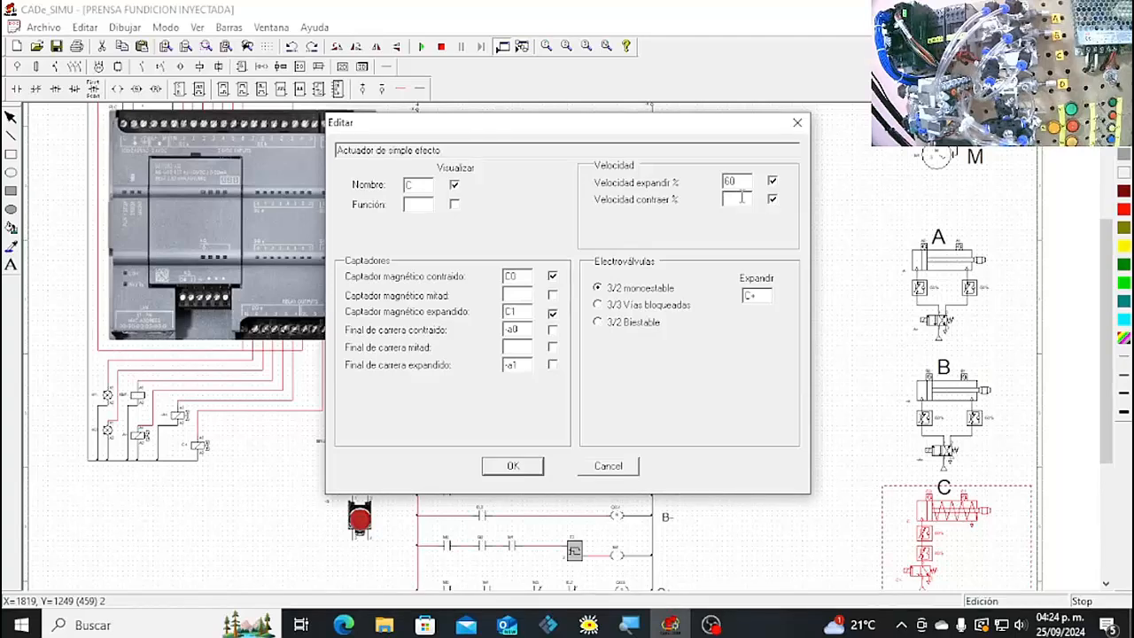
text(0)
click(519, 465)
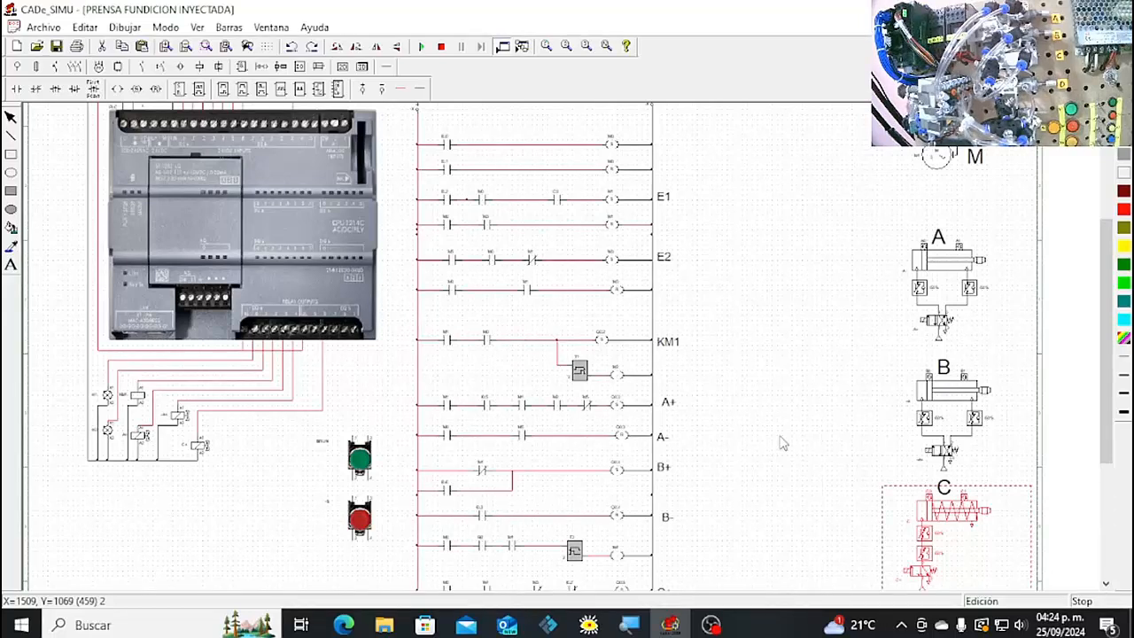
drag(1107, 434, 1109, 456)
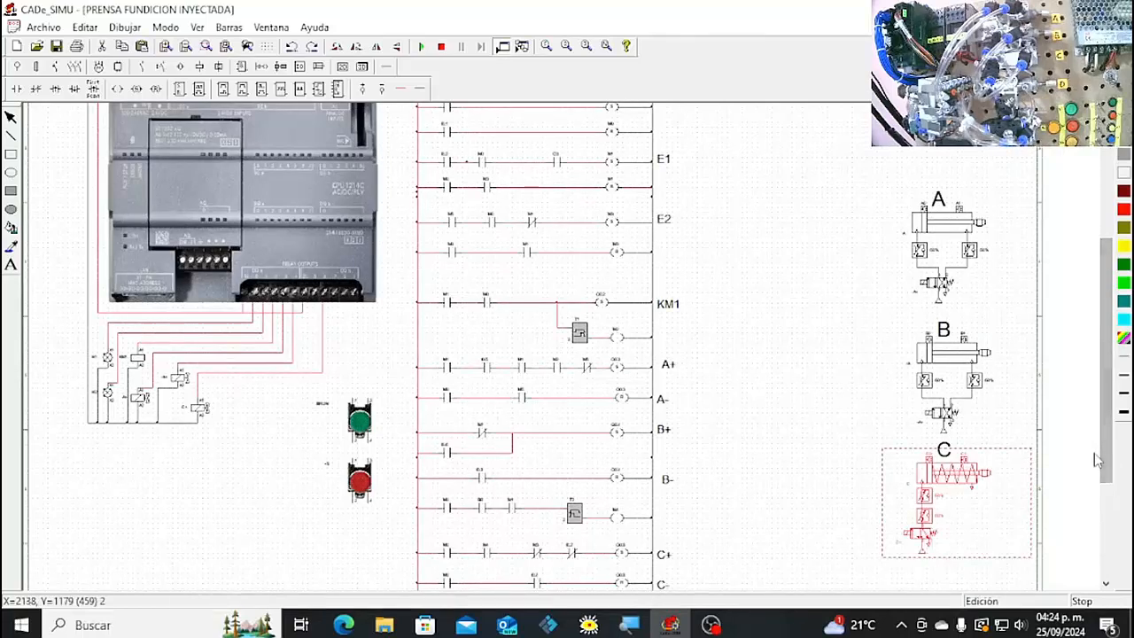
click(855, 407)
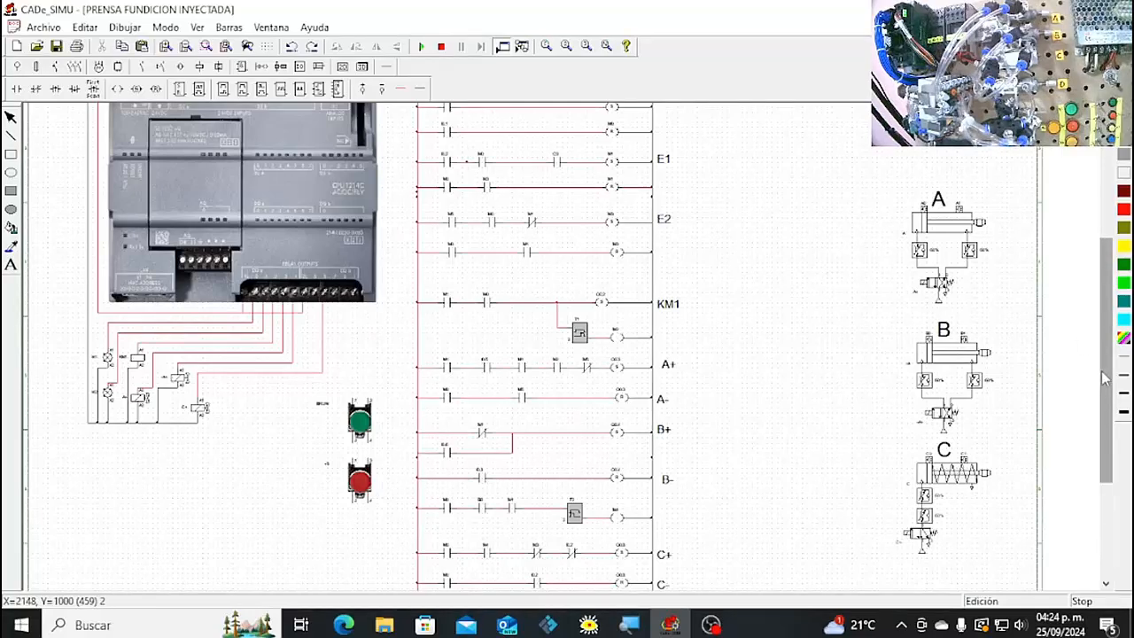
Simulate the press circuit, run the cycle with the green start pushbutton, and stop the simulation.
scroll(1112, 348, up, 1)
scroll(1112, 349, up, 1)
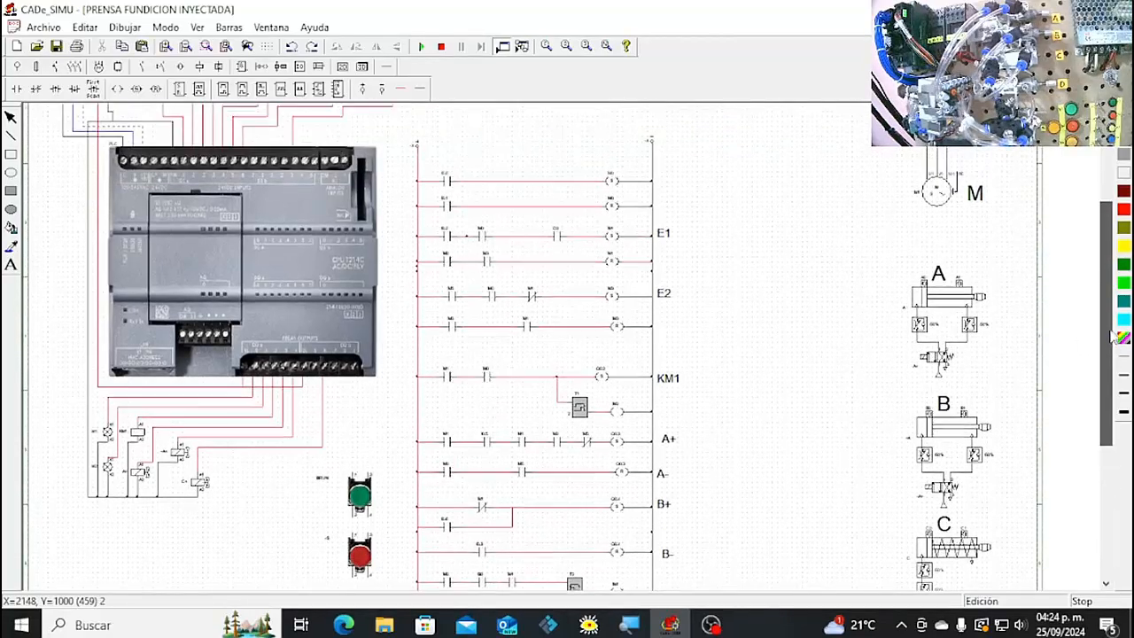
scroll(1112, 342, up, 1)
scroll(1115, 326, up, 2)
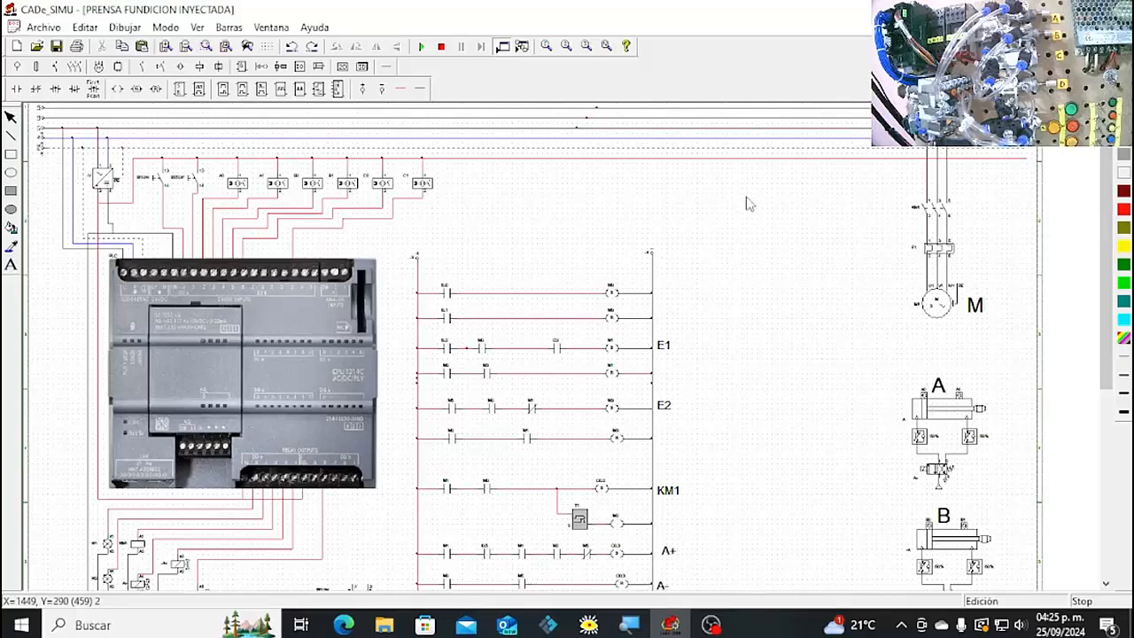
click(422, 47)
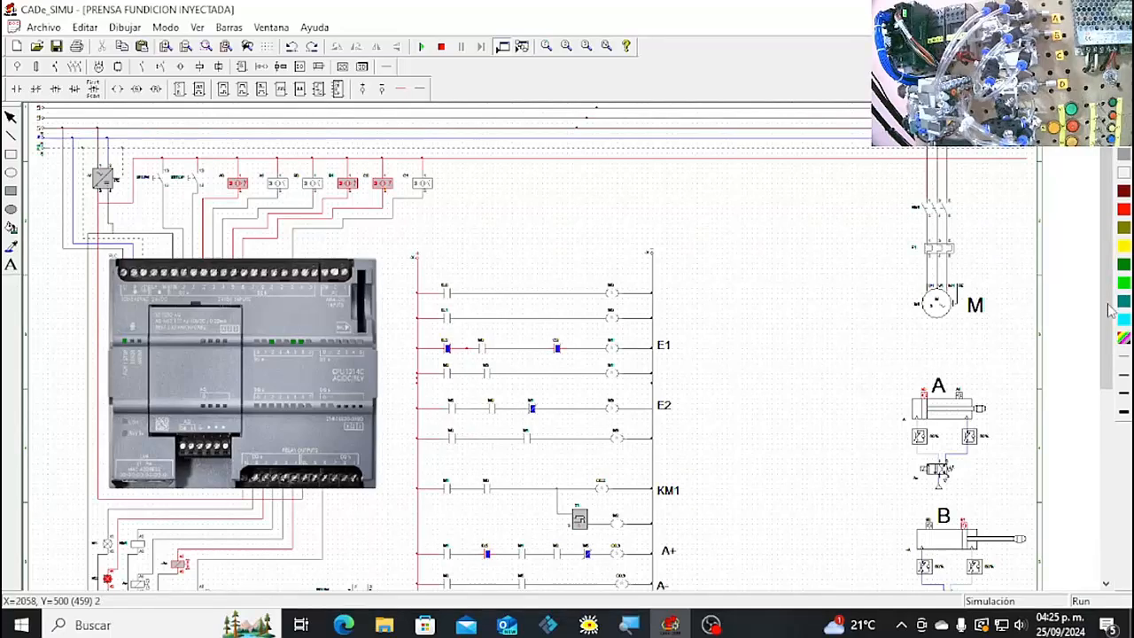
scroll(1112, 310, down, 2)
scroll(1111, 348, down, 4)
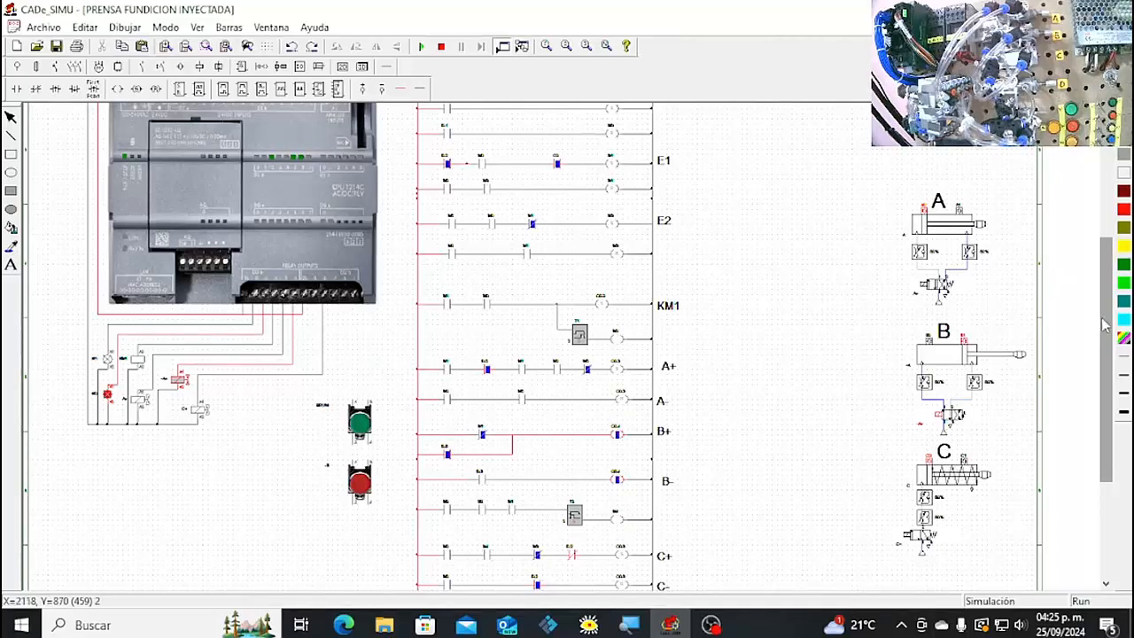
drag(1106, 320, 1098, 305)
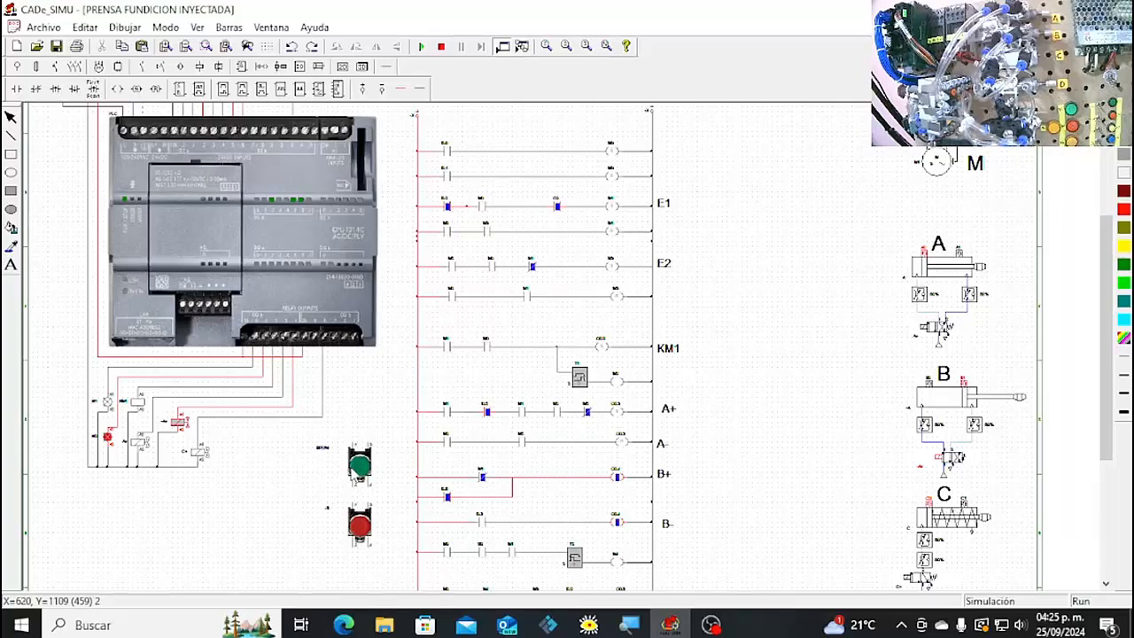
click(358, 467)
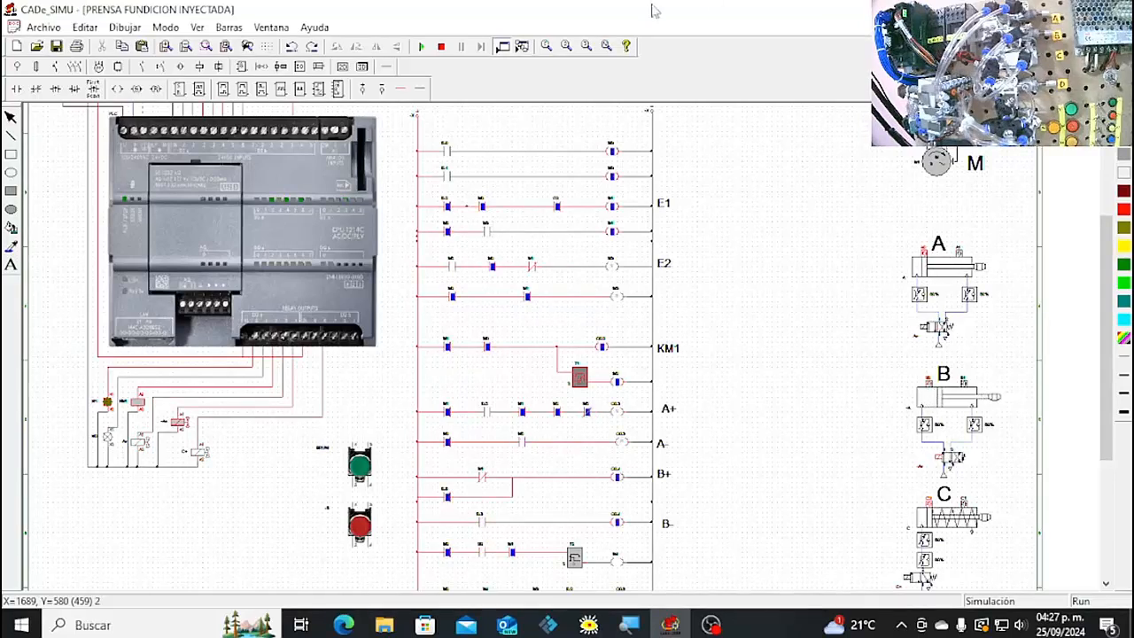
click(443, 46)
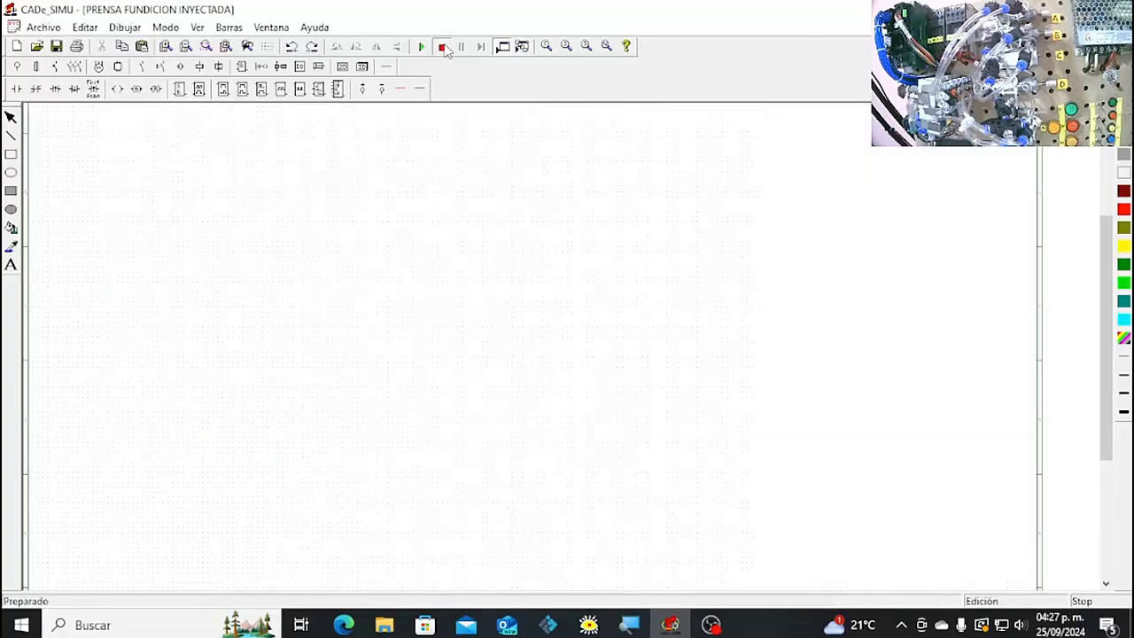
Set both the expand and contract speeds of double-acting piston A to 100 %.
click(937, 328)
double_click(937, 327)
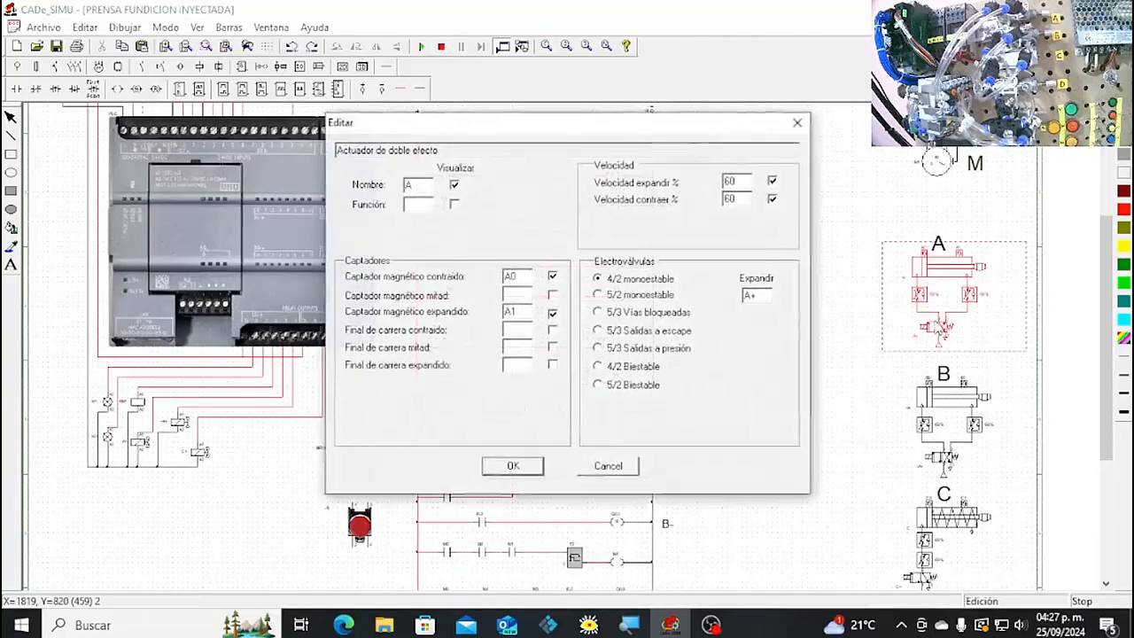
click(742, 183)
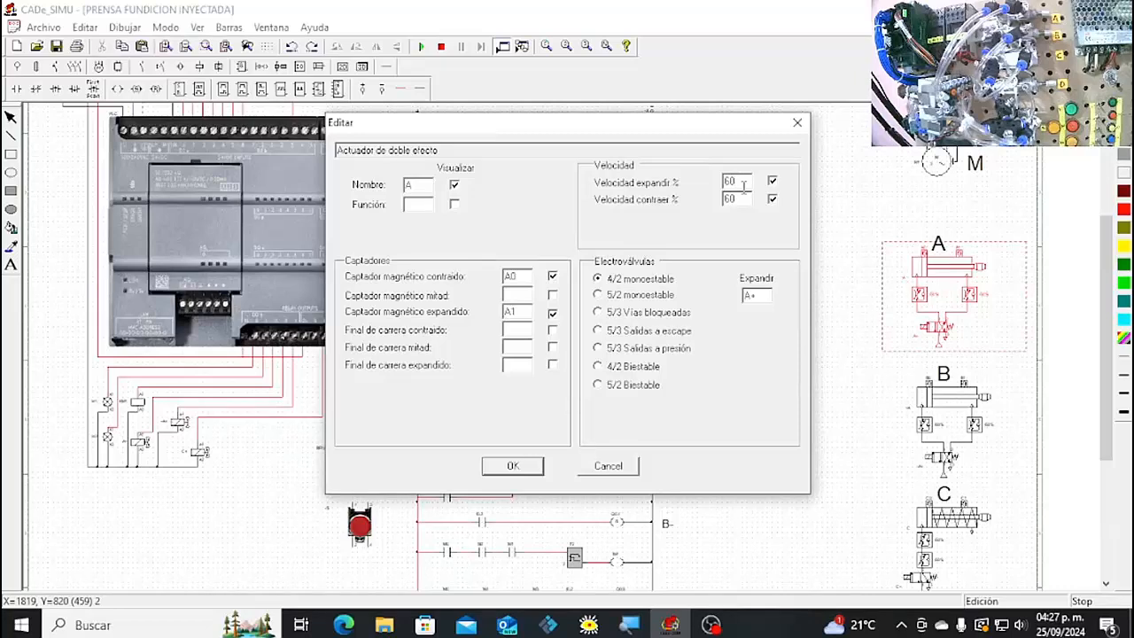
key(BackSpace)
key(BackSpace)
text(10)
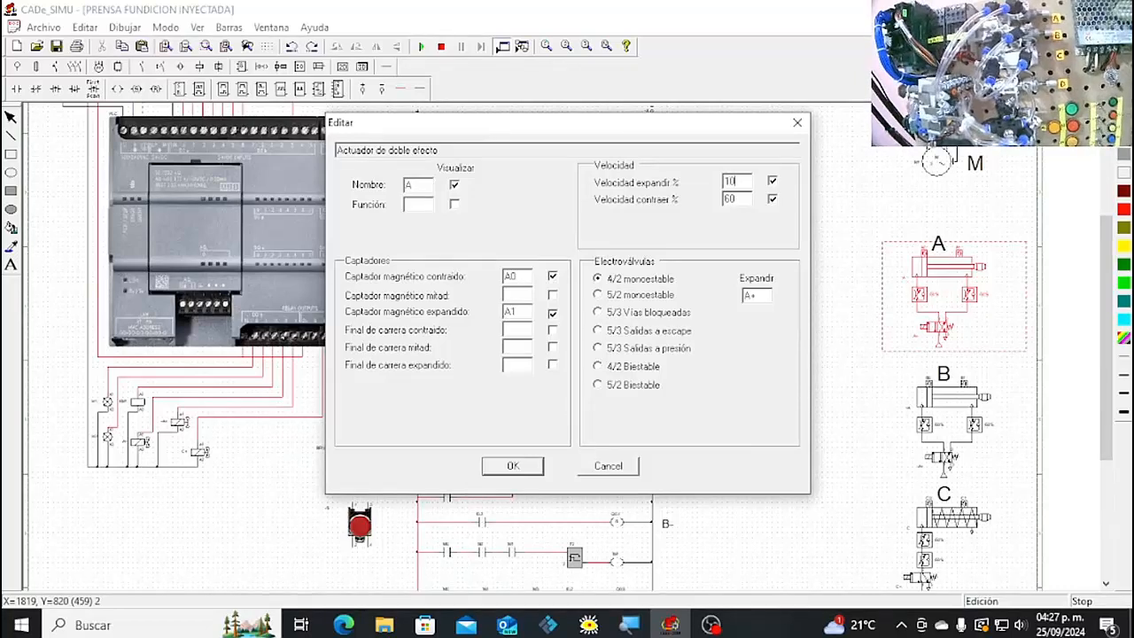
text(0)
click(740, 200)
key(BackSpace)
key(BackSpace)
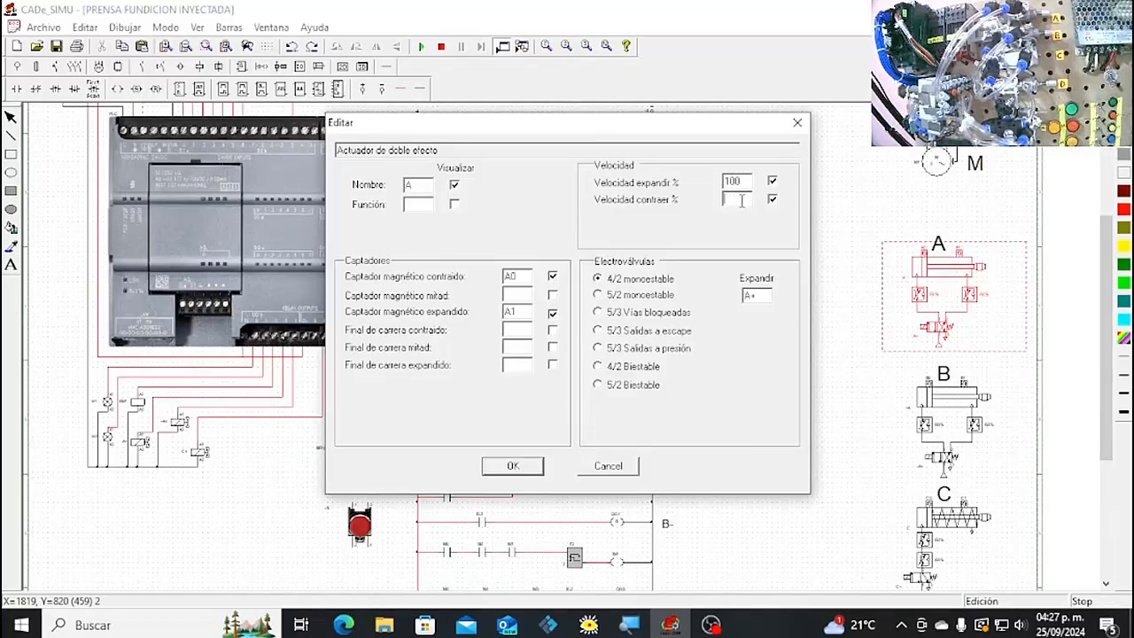
text(100)
click(534, 467)
Set both the expand and contract speeds of double-acting piston B to 100 %.
click(944, 433)
double_click(945, 432)
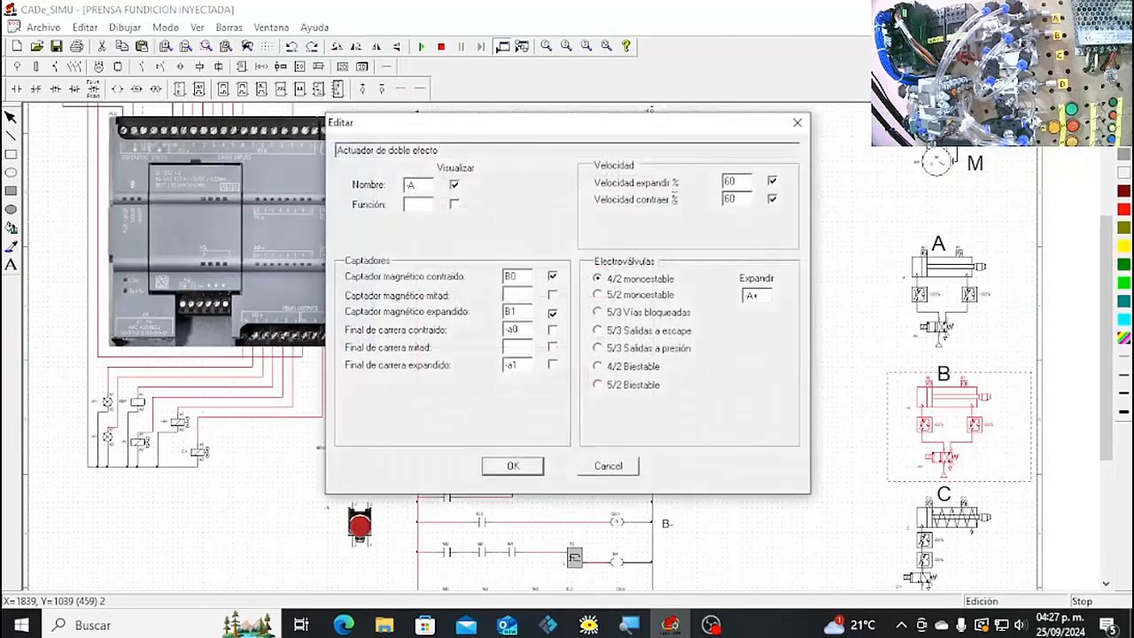
click(737, 179)
key(BackSpace)
key(BackSpace)
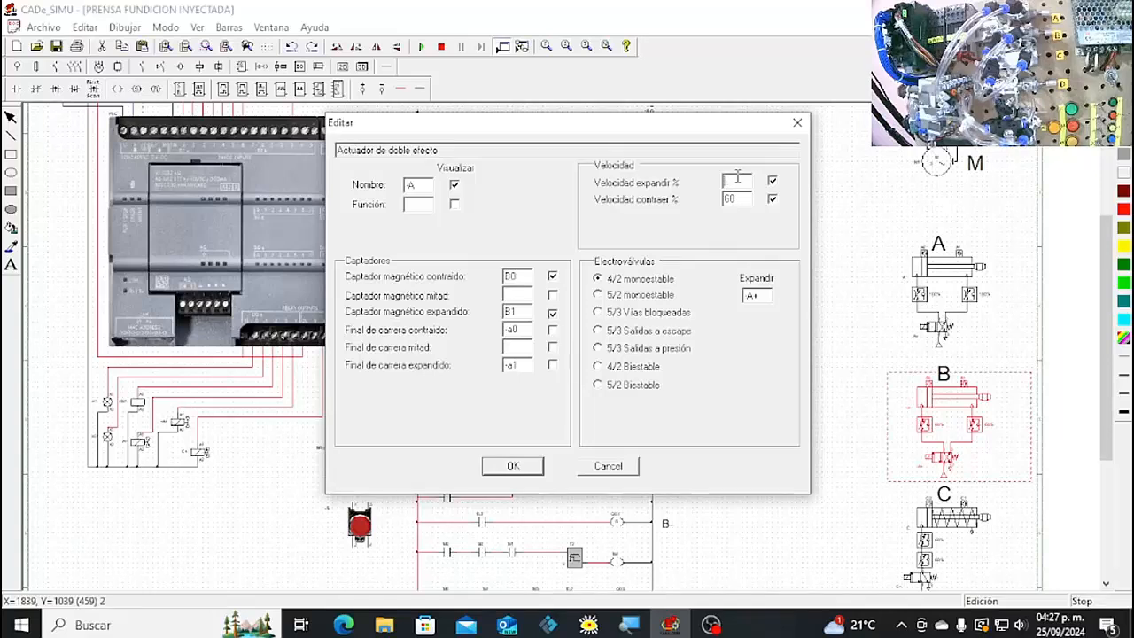
text(100)
click(735, 197)
key(BackSpace)
key(BackSpace)
text(100)
click(514, 466)
Set both the expand and contract speeds of single-acting piston C to 100 %, and clear the selection.
double_click(931, 550)
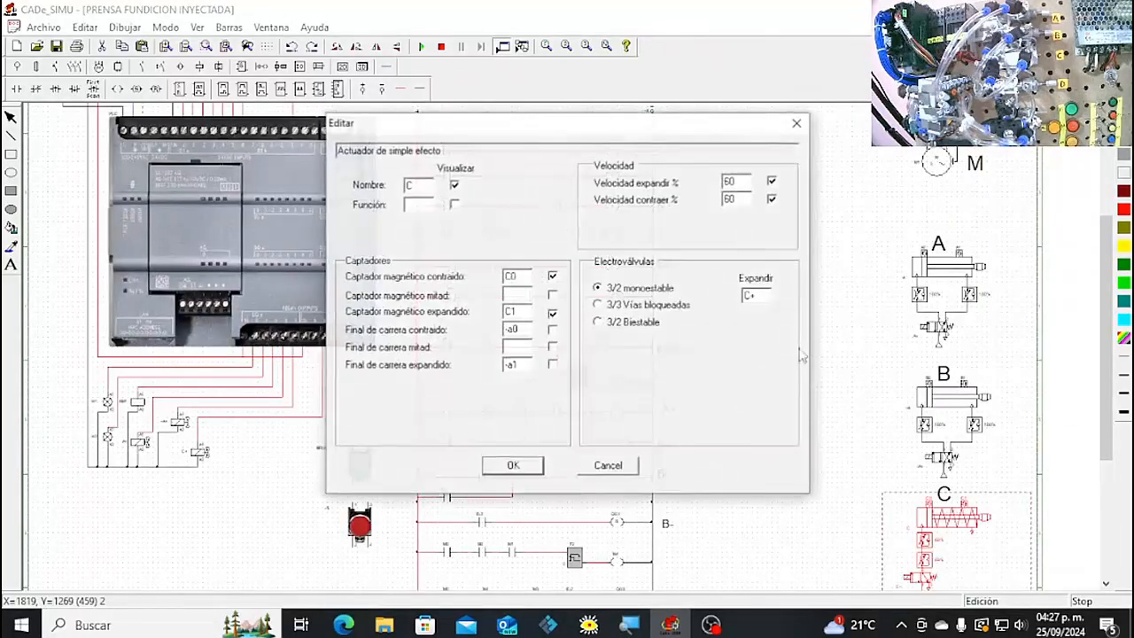
click(737, 181)
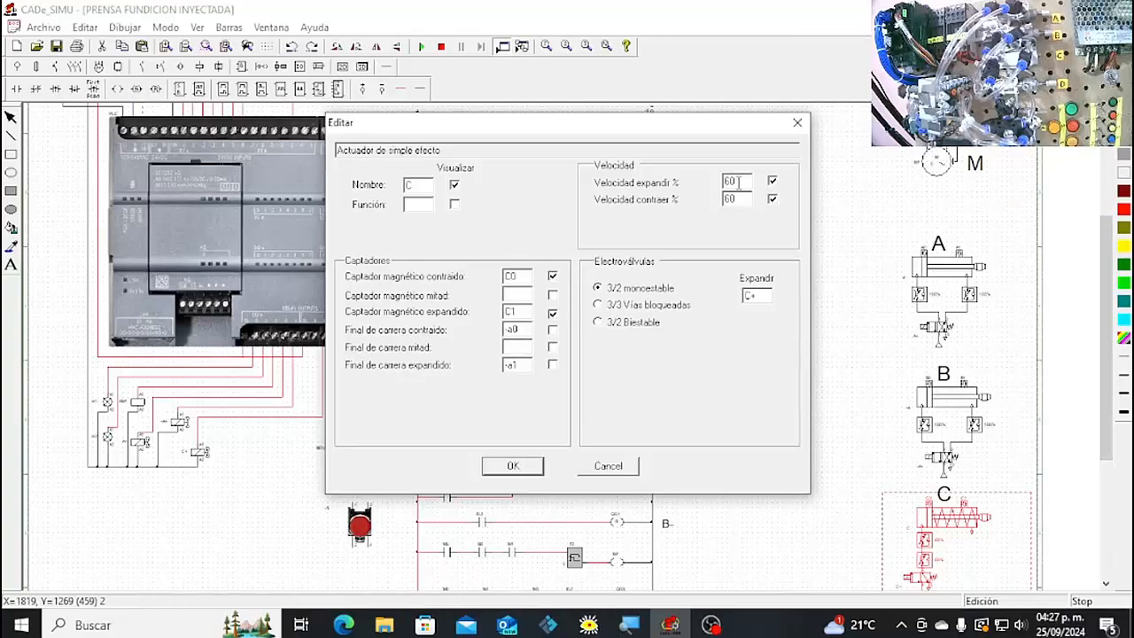
key(BackSpace)
key(BackSpace)
text(100)
click(738, 195)
key(BackSpace)
key(BackSpace)
text(100)
click(513, 466)
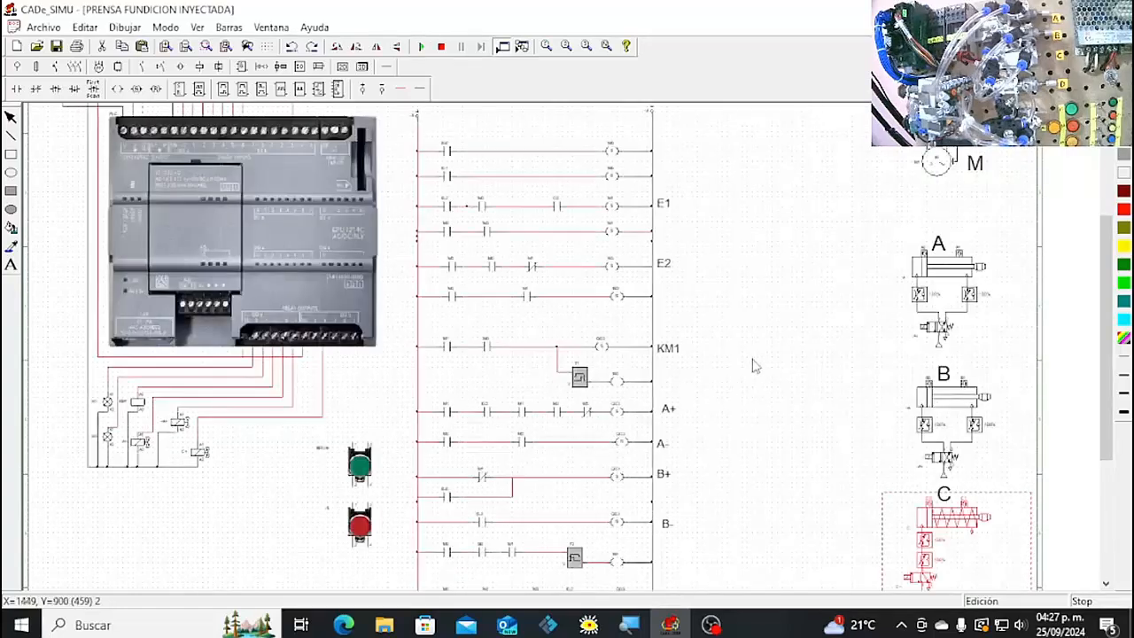
click(819, 361)
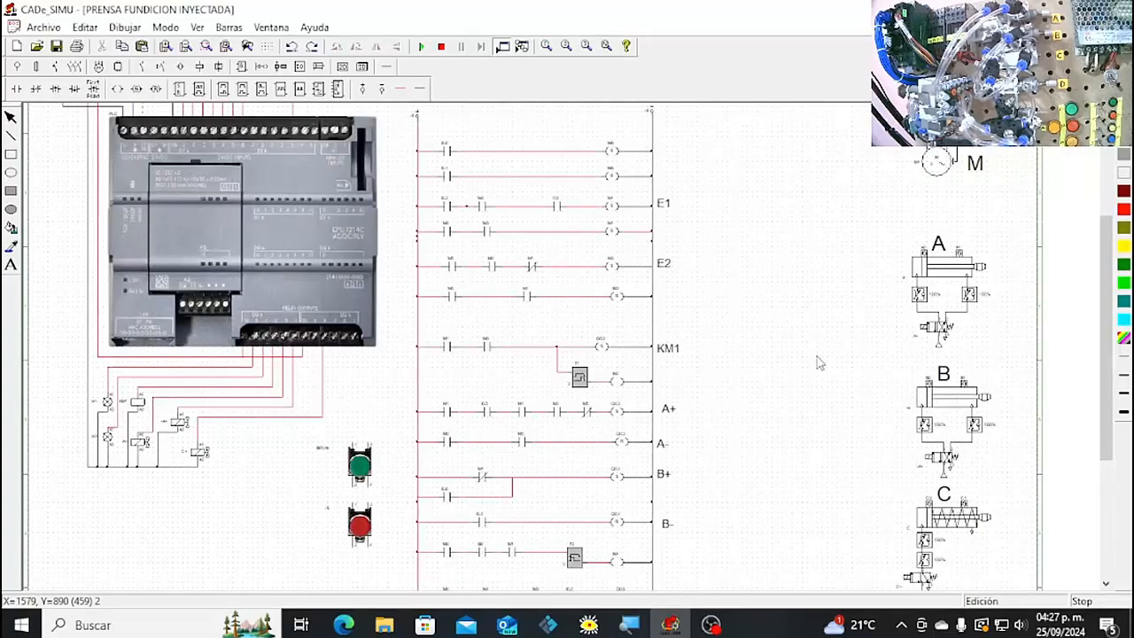
Restart the simulation and actuate the green start pushbutton to test the cycle with the new piston speeds.
click(422, 46)
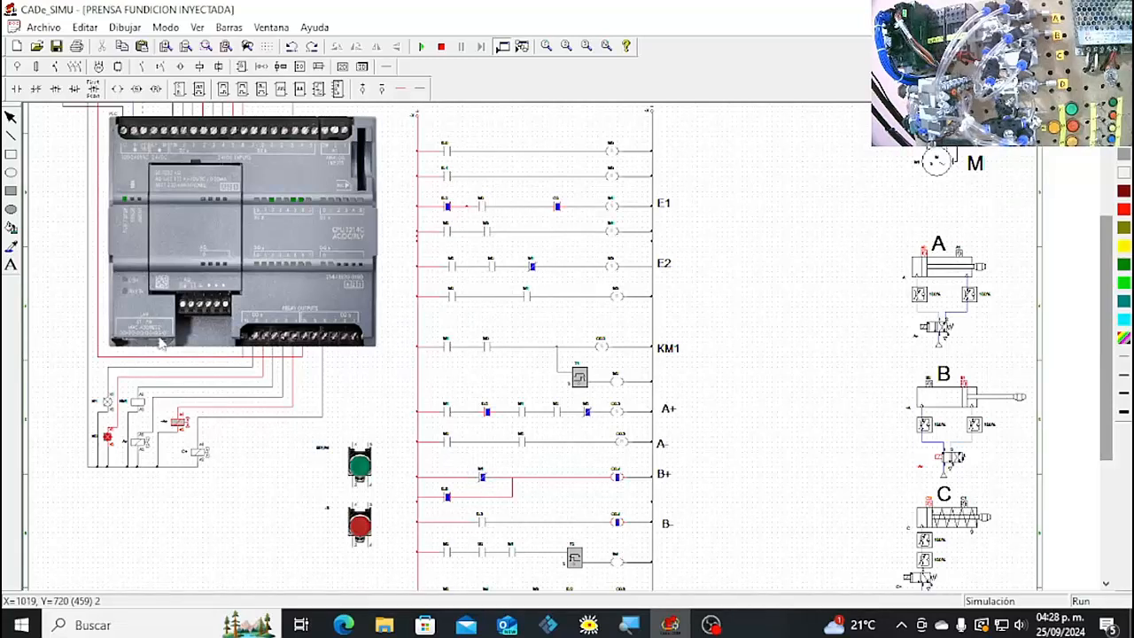
click(360, 467)
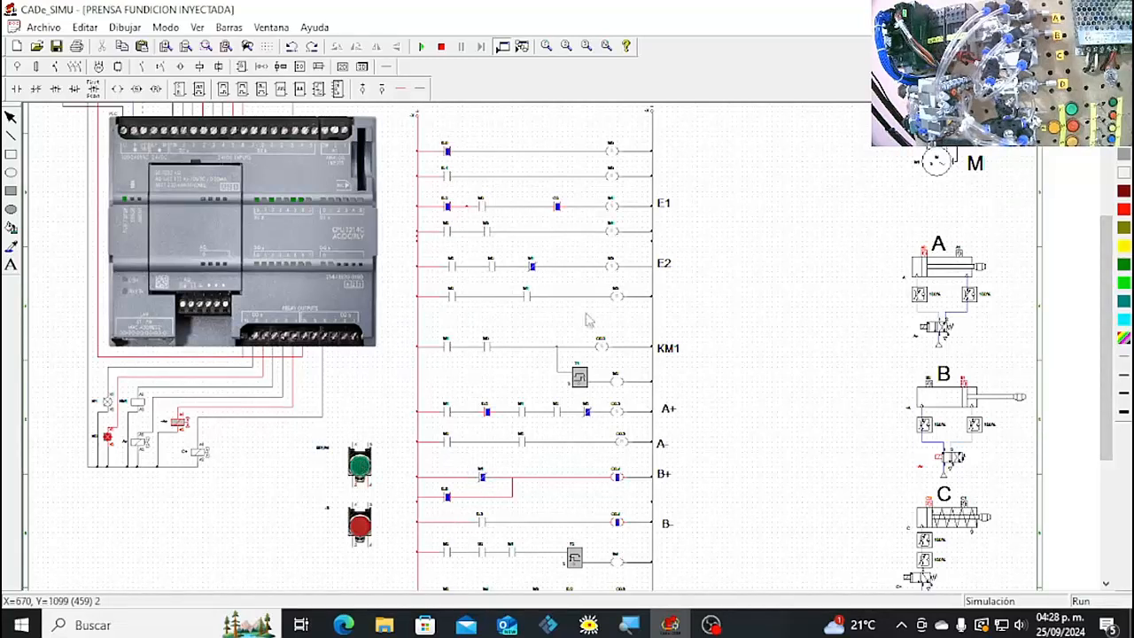